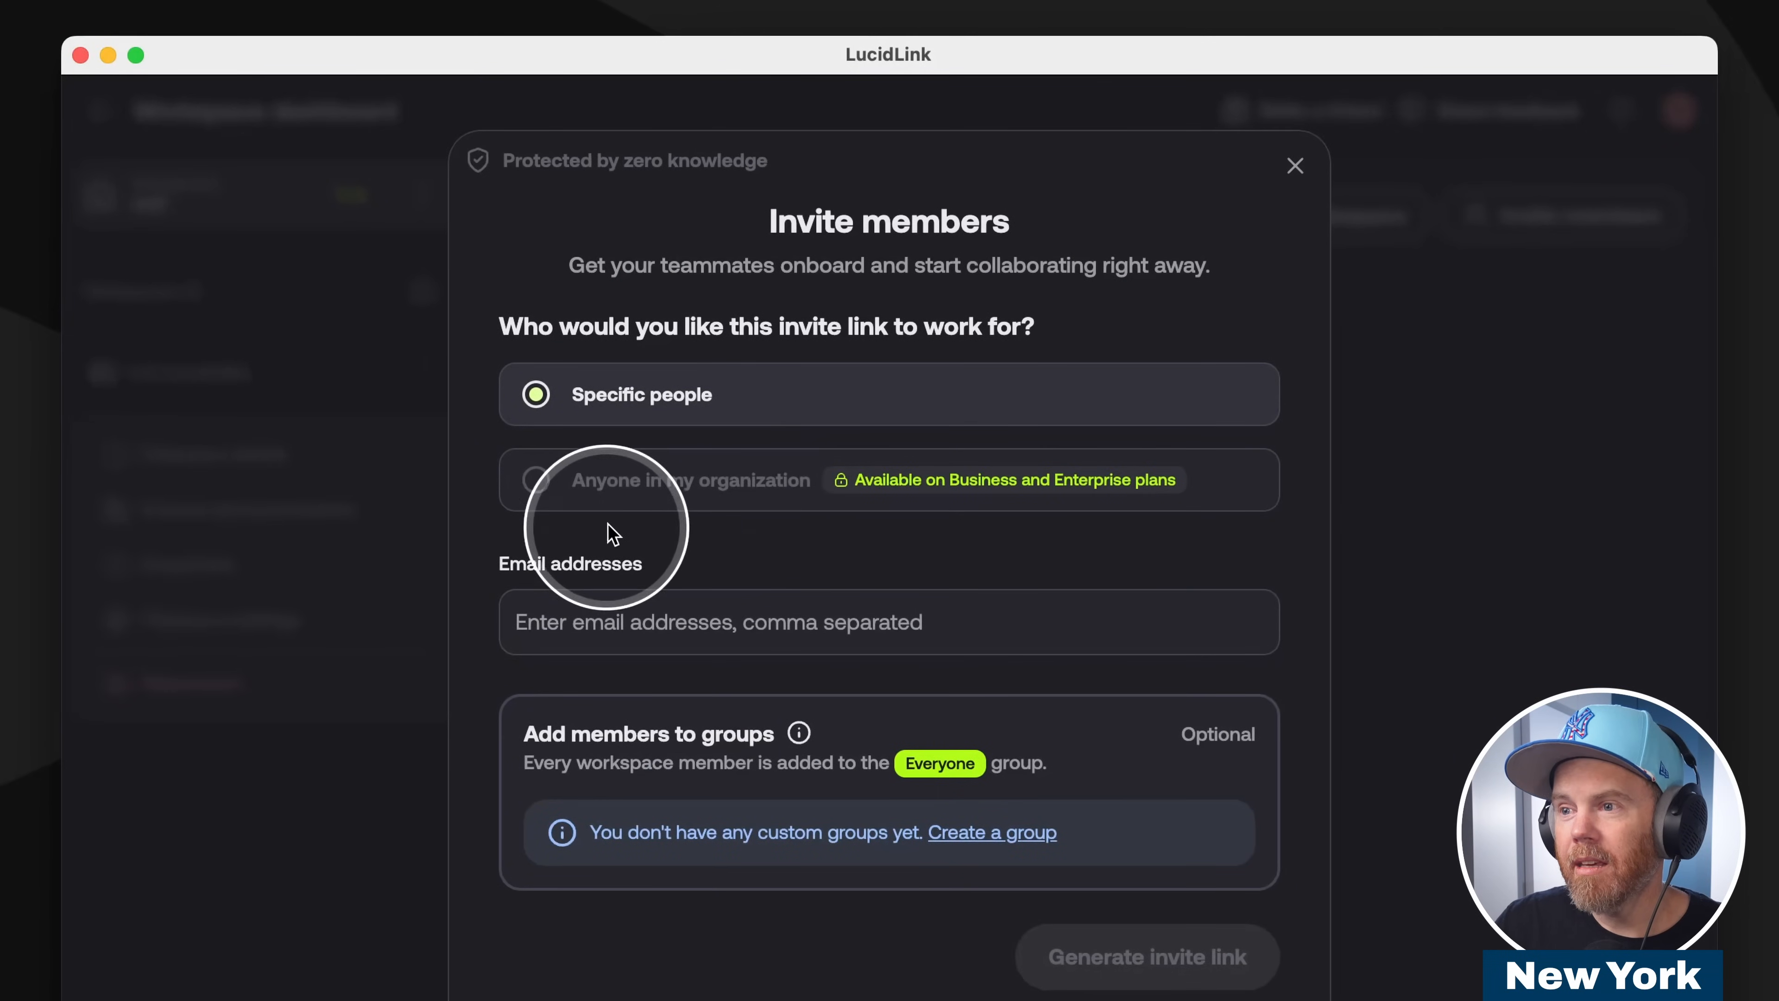
# Open the email address entry for a workspace invite link that works for specific people.
pyautogui.click(575, 612)
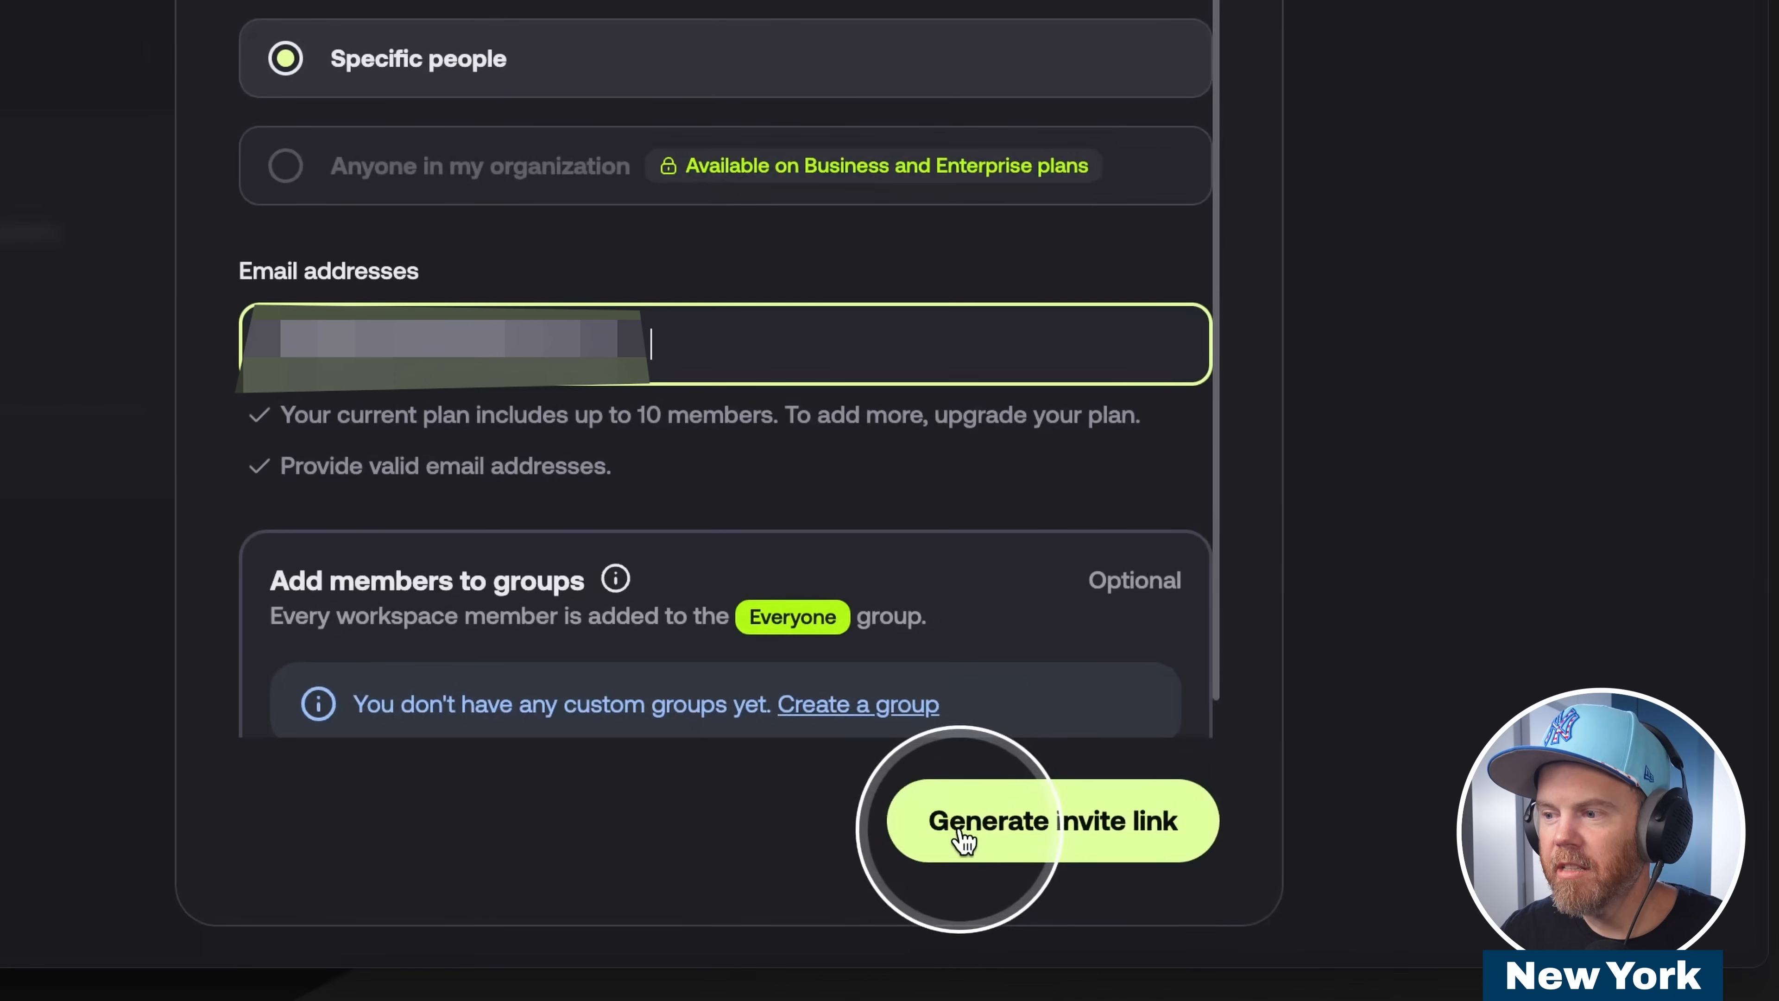
pyautogui.click(964, 838)
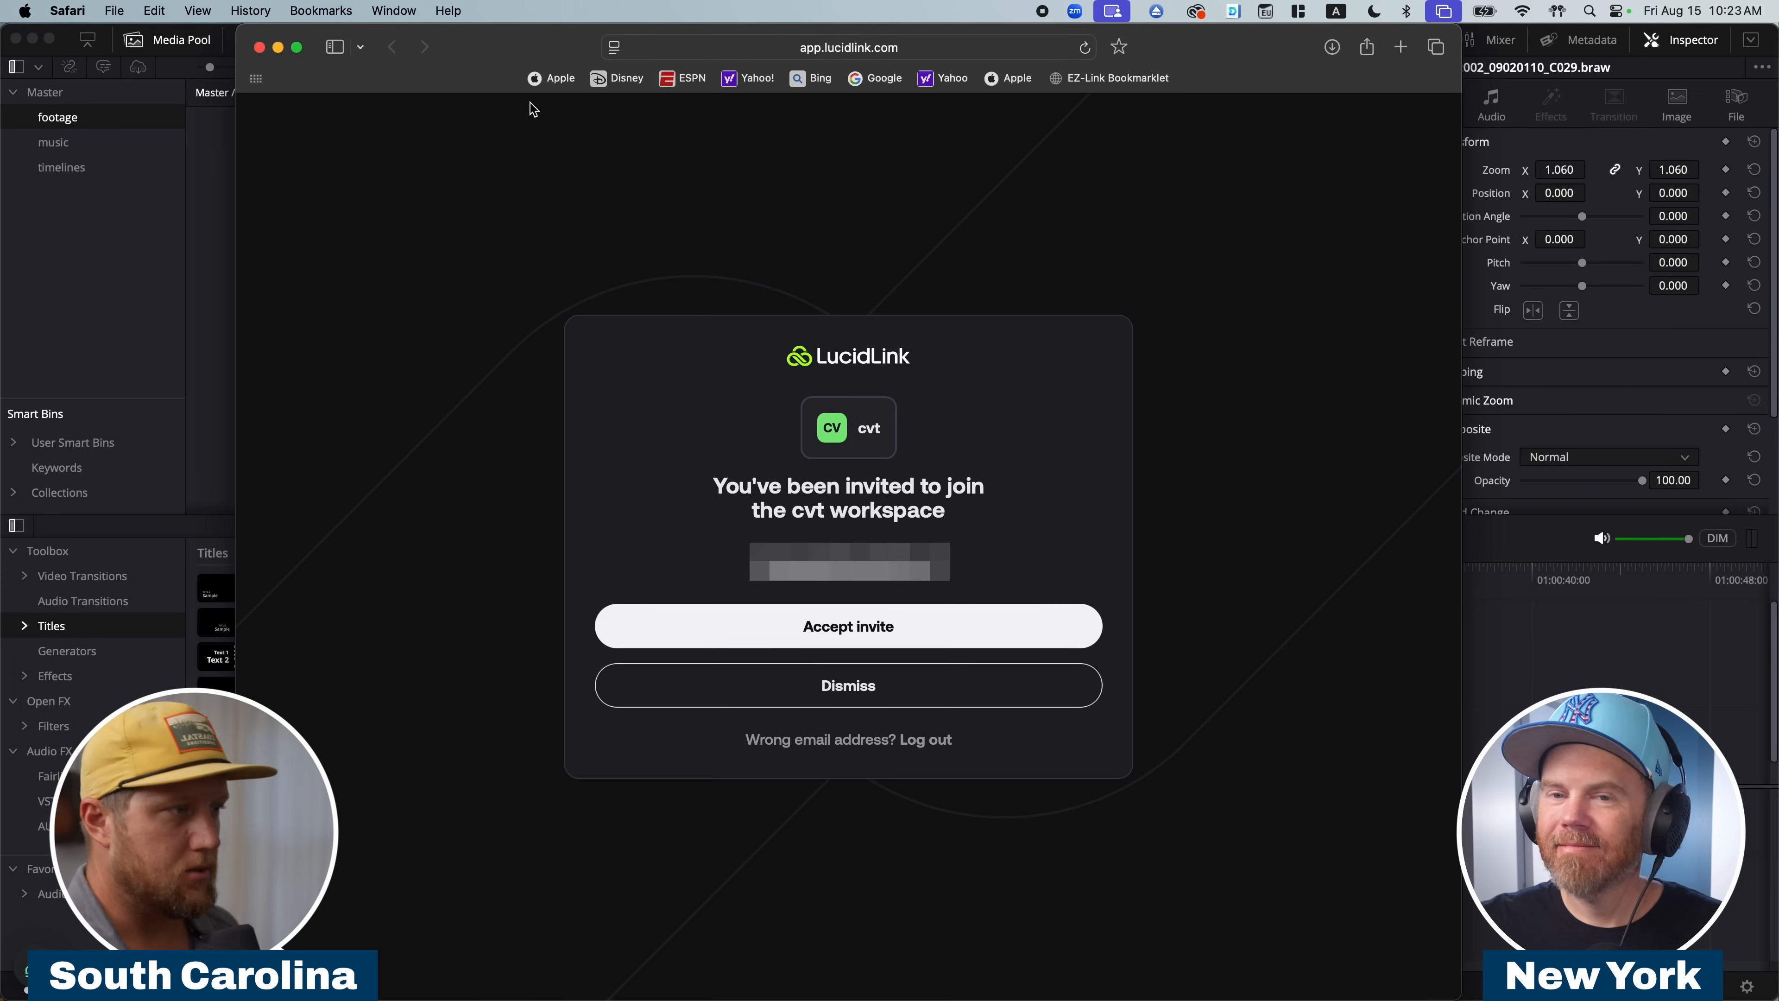
# Accept the invite to the cvt workspace, and connect and open its cvt-youtube filespace.
pyautogui.click(825, 620)
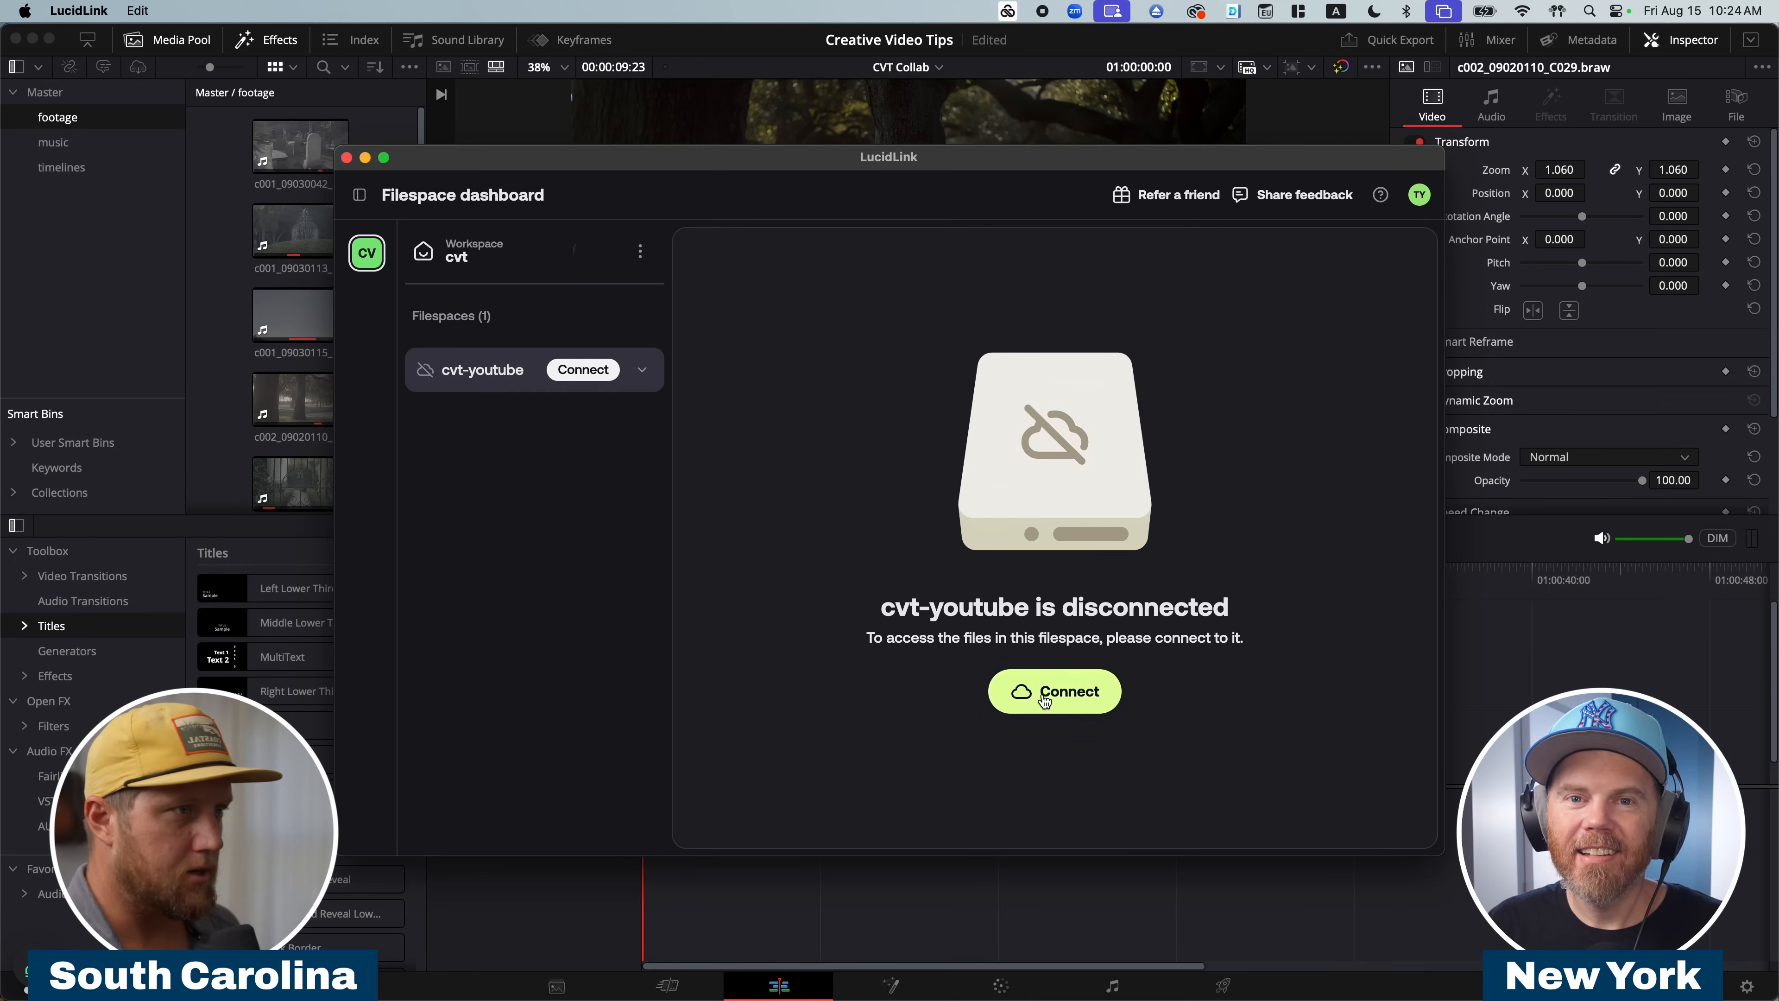
pyautogui.click(1044, 697)
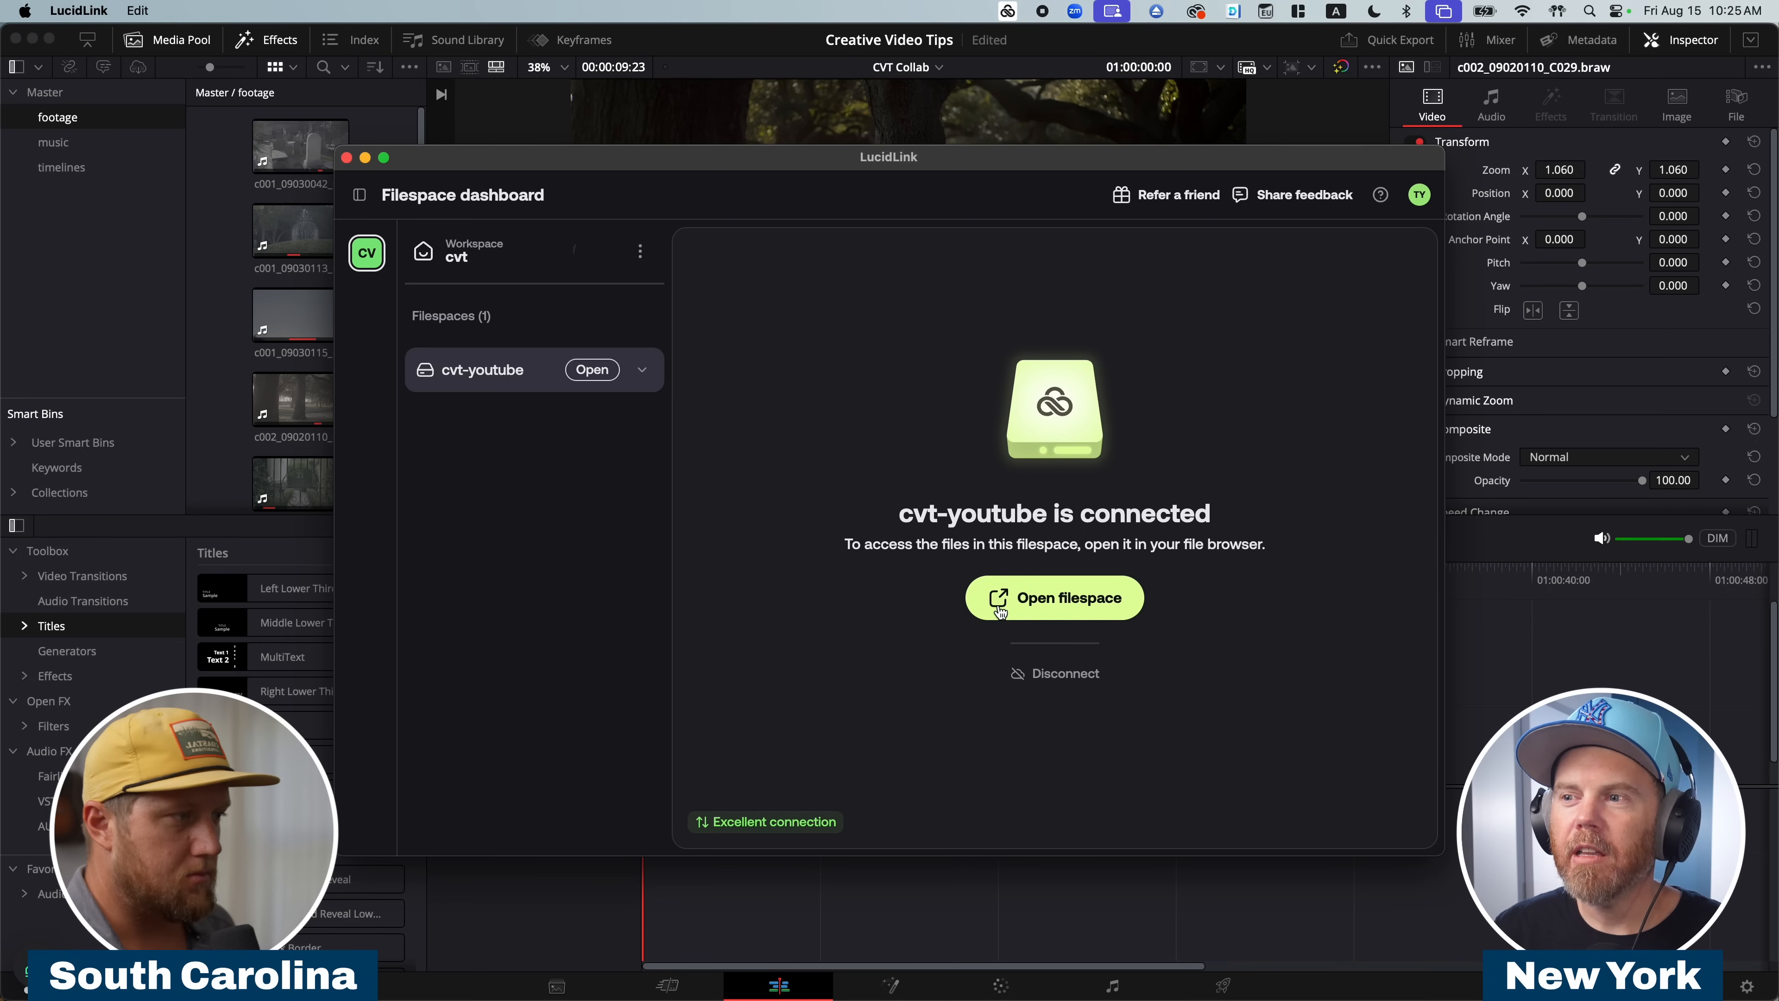
pyautogui.click(1038, 599)
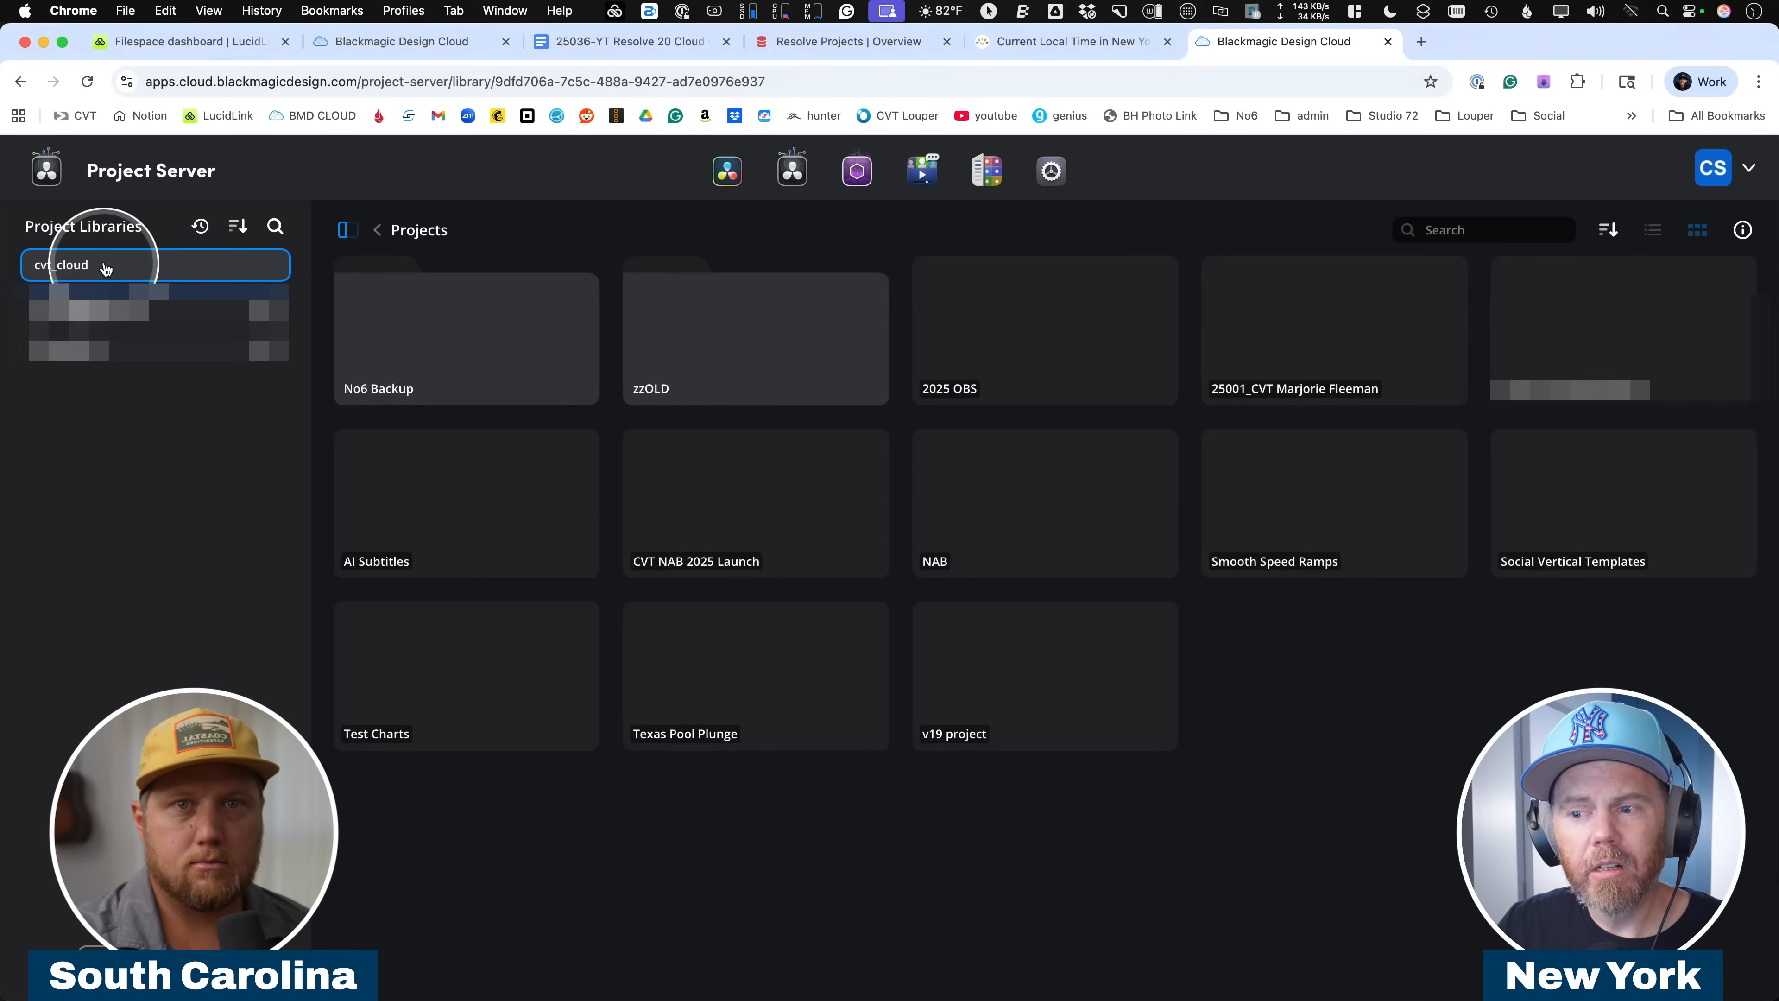
# Share the cvt_cloud project library in Blackmagic Cloud's Project Server with the collaborator's email address.
pyautogui.click(50, 269)
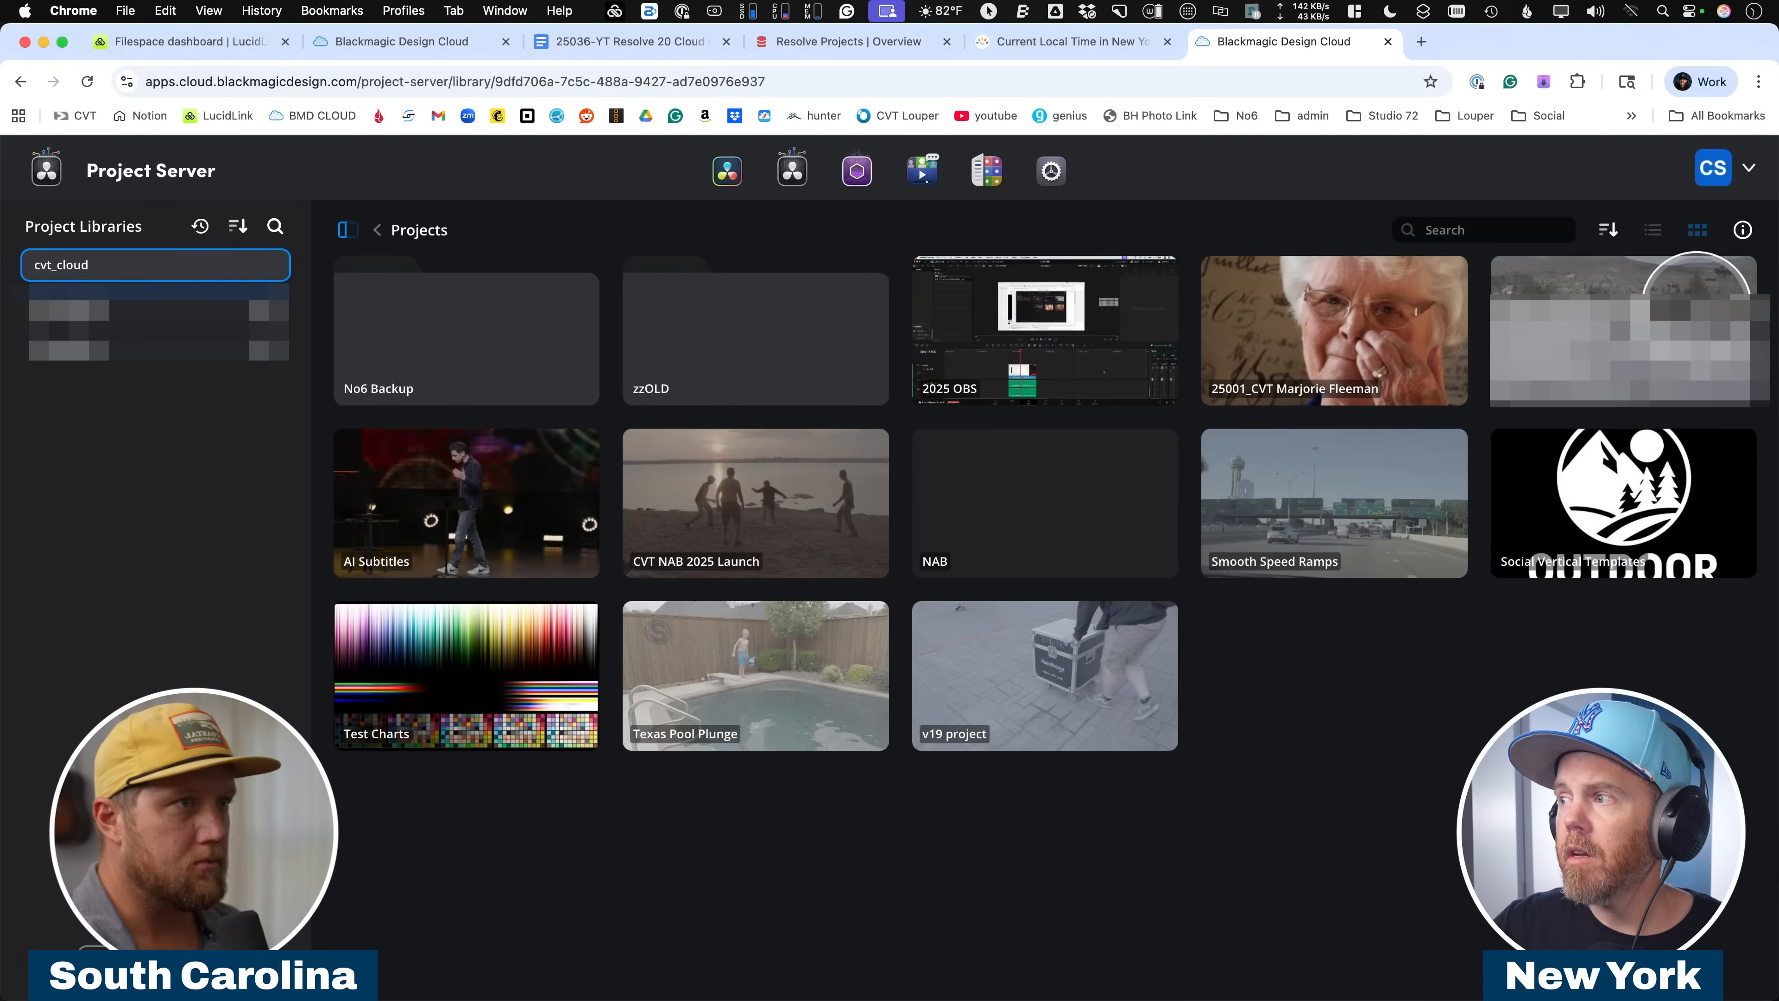
pyautogui.click(1743, 231)
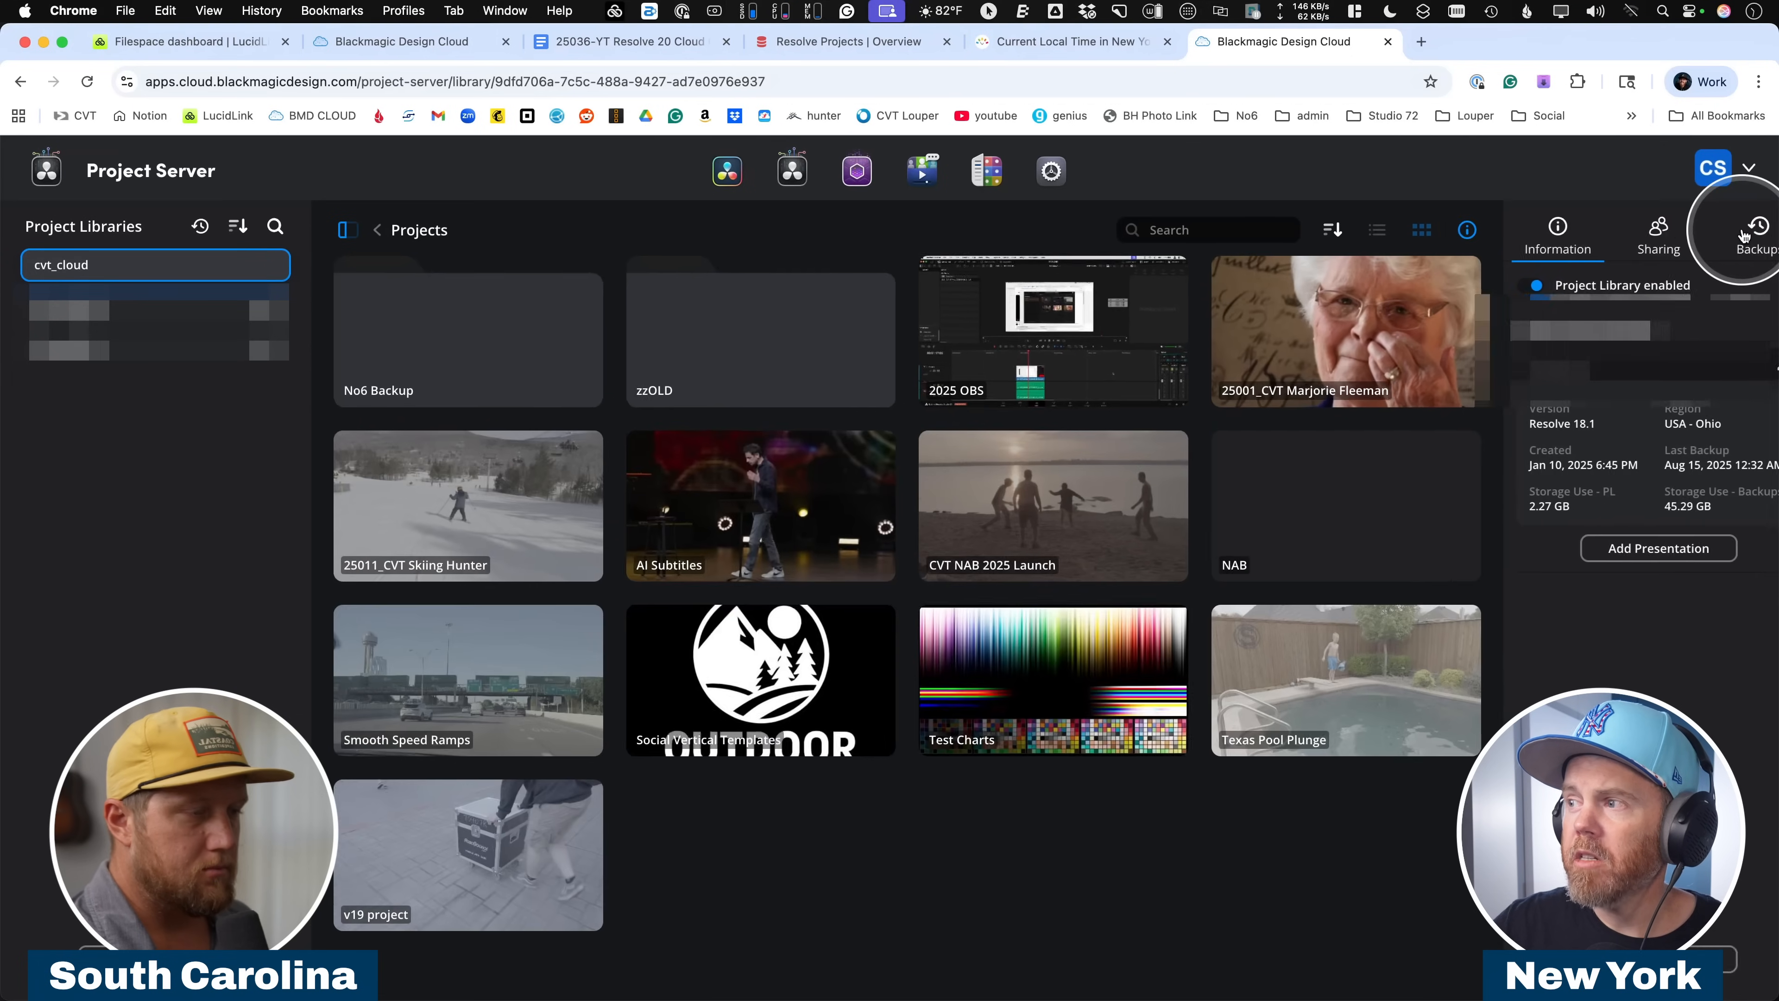
pyautogui.click(1626, 238)
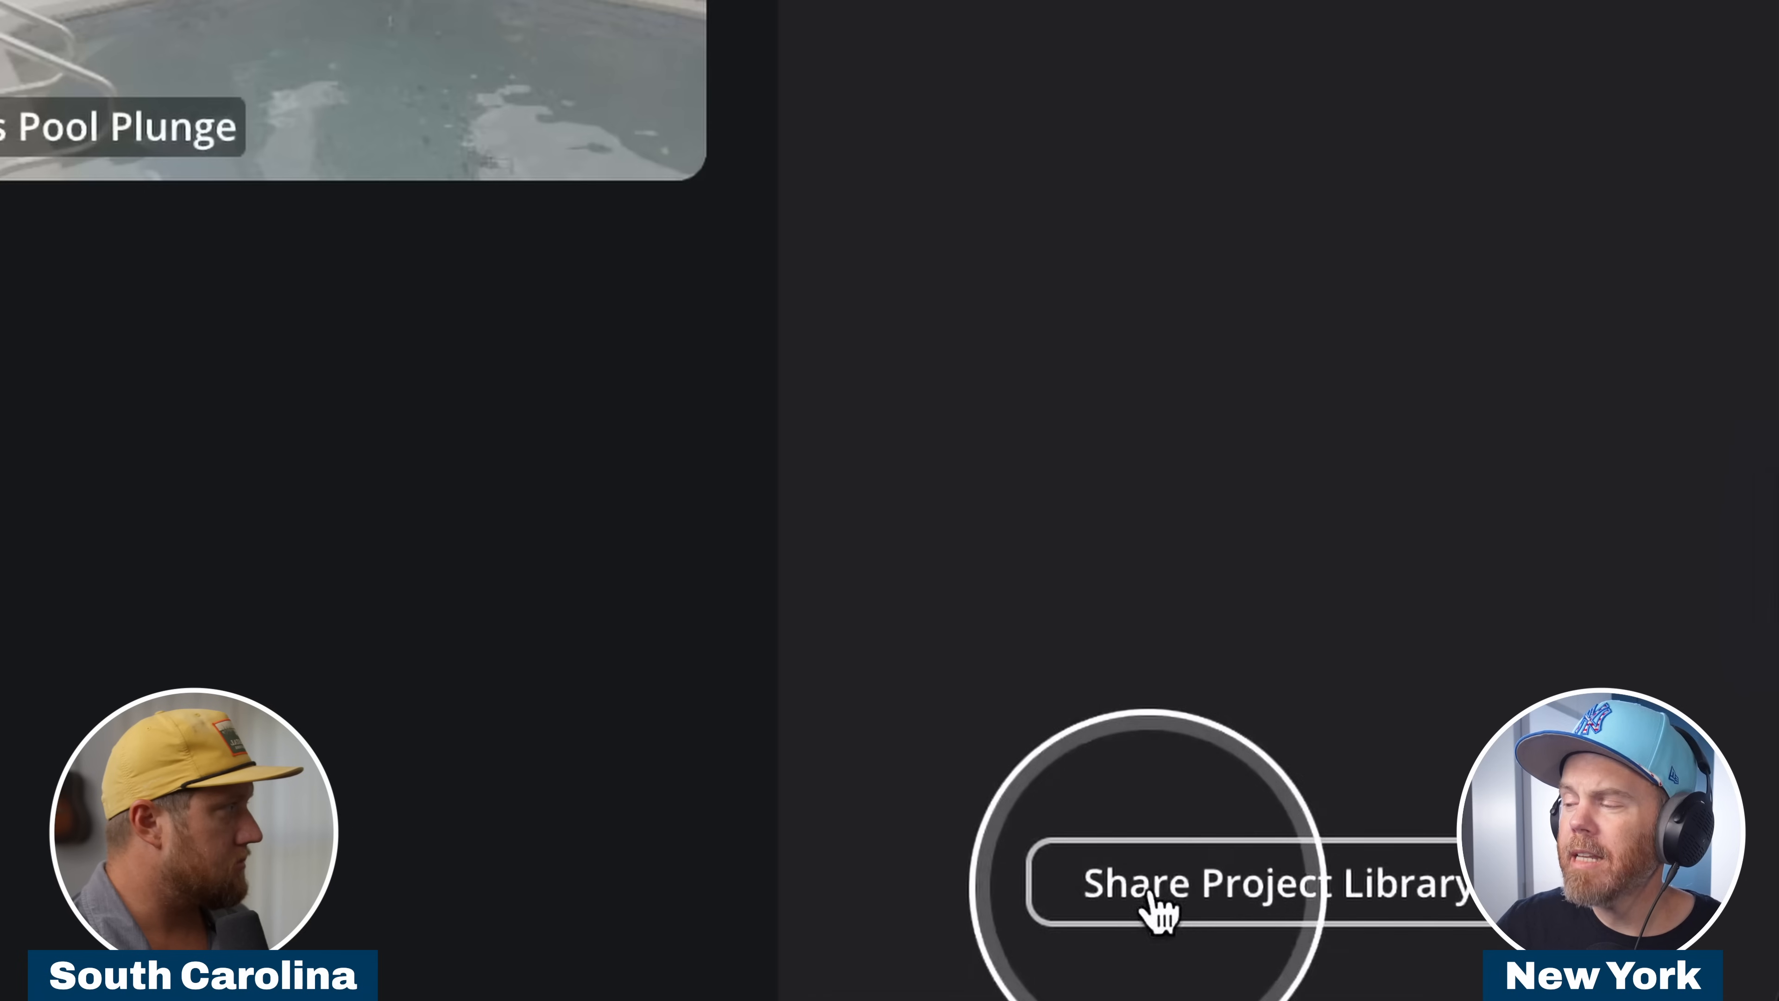
pyautogui.click(1159, 911)
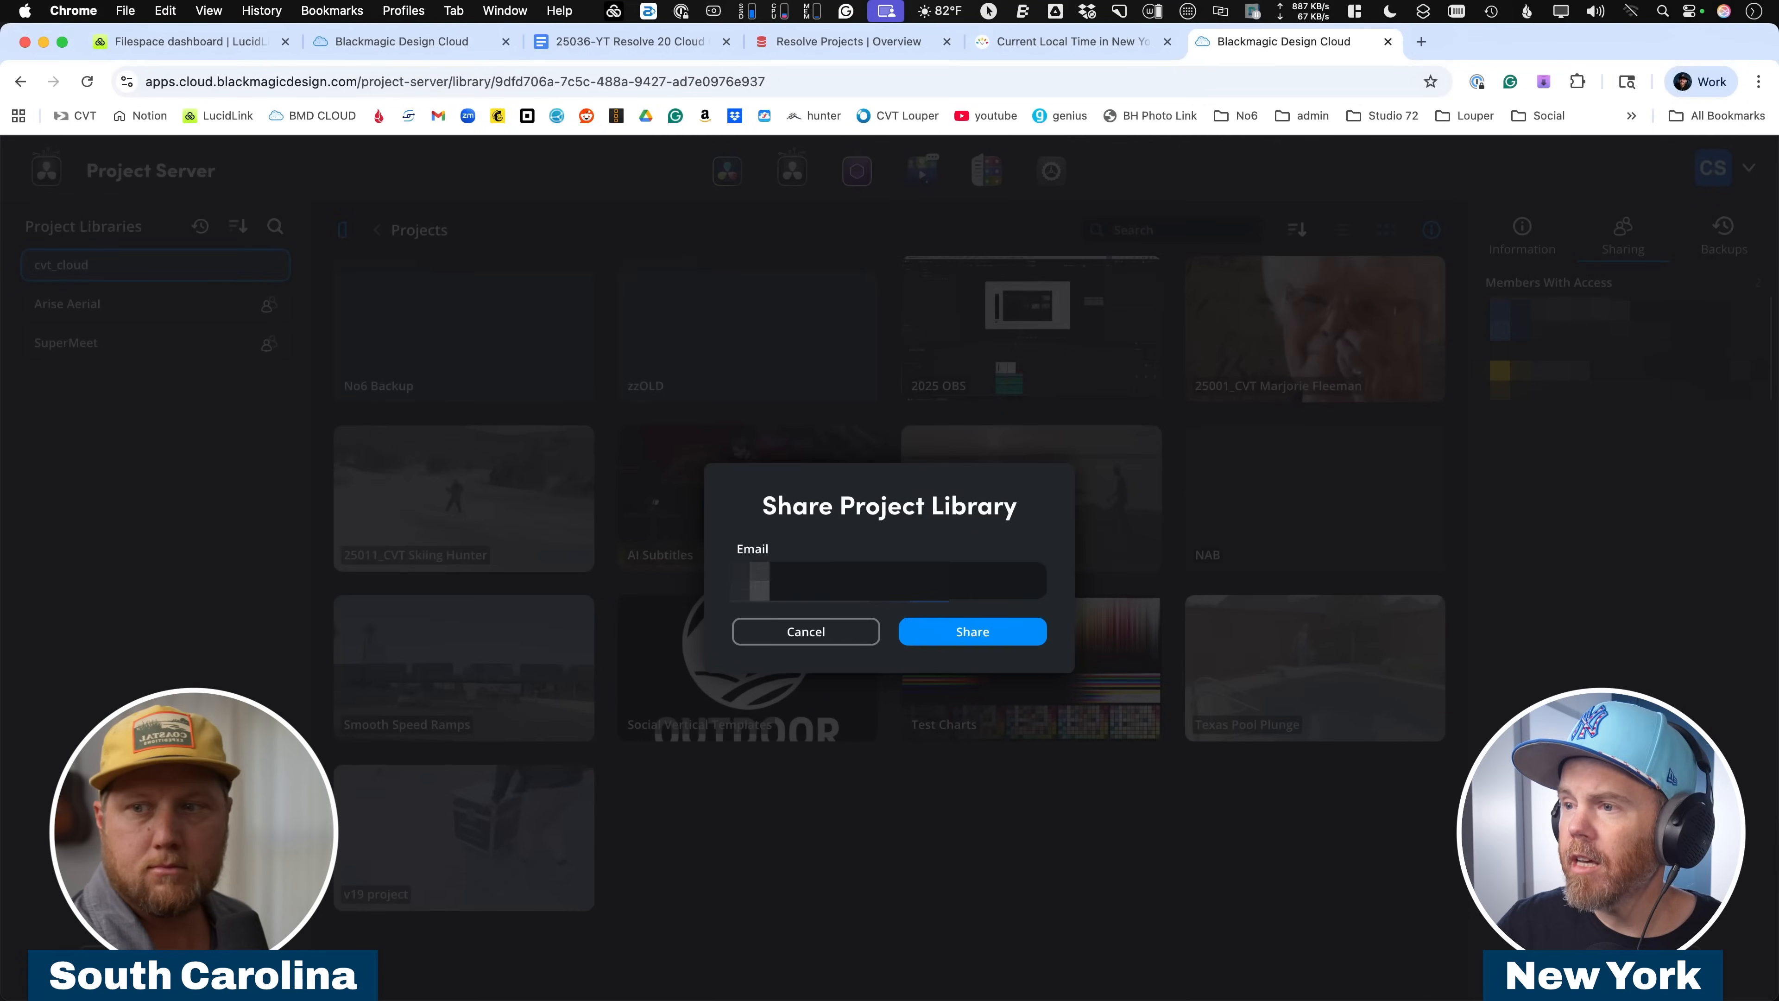
pyautogui.write('......')
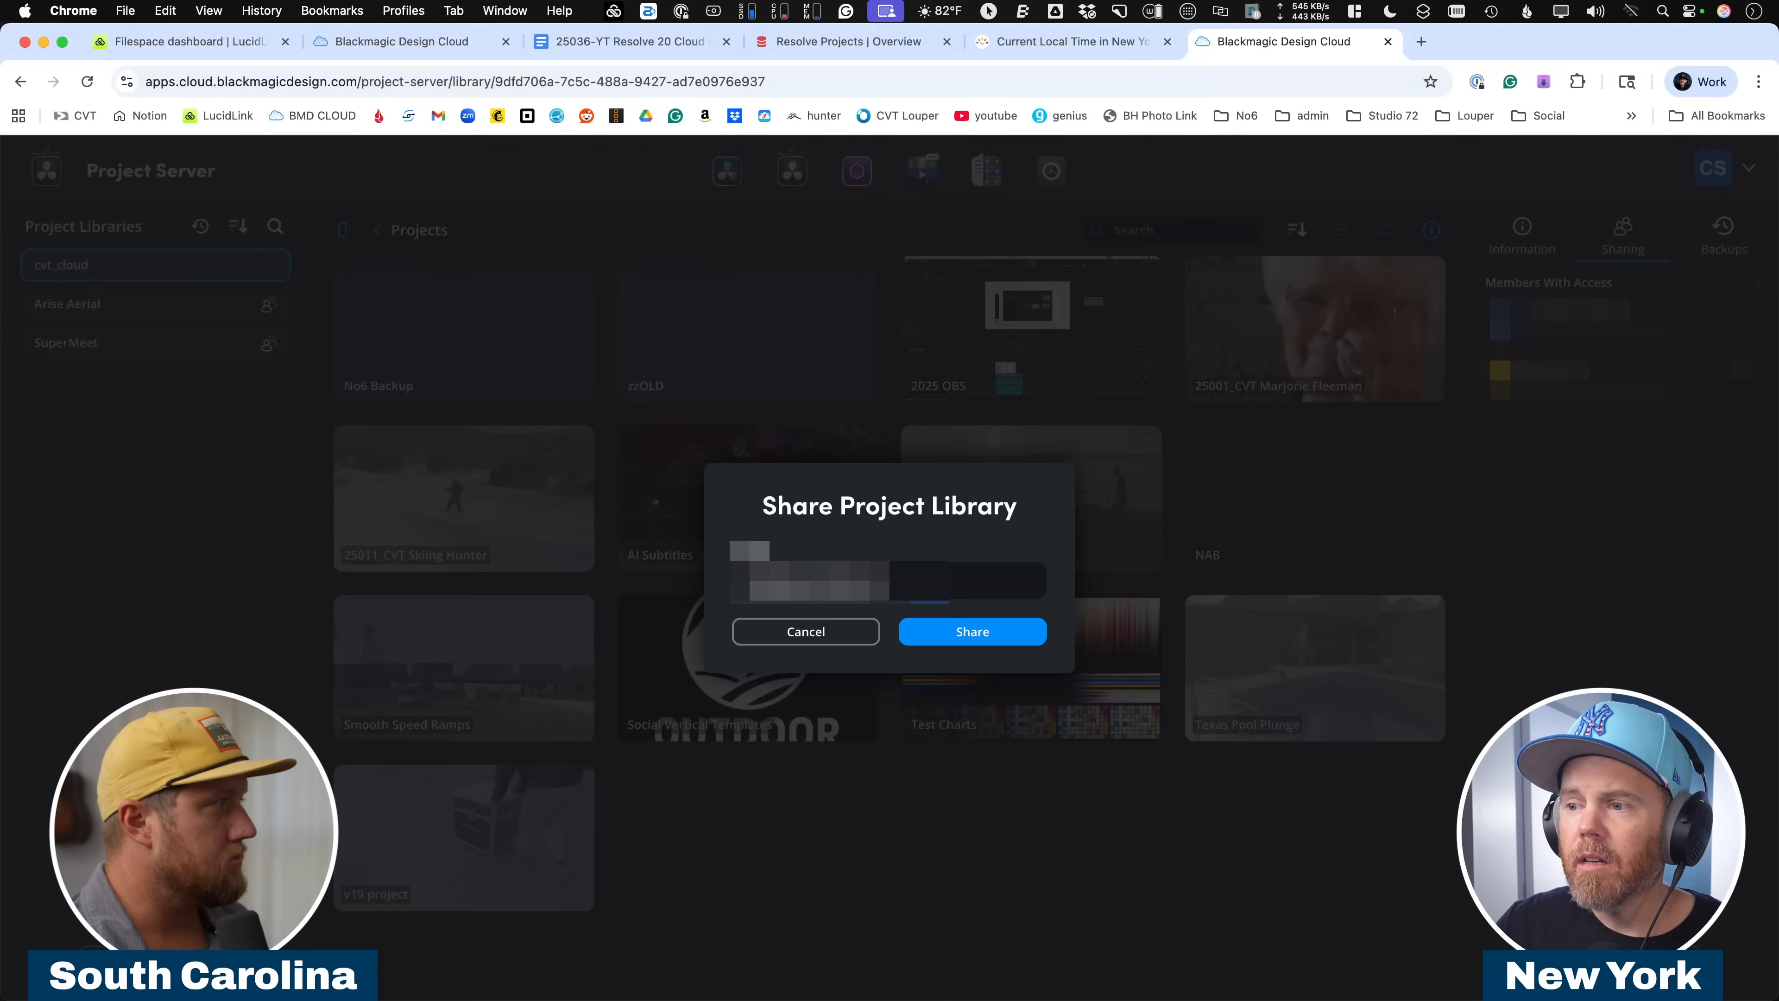
pyautogui.click(925, 631)
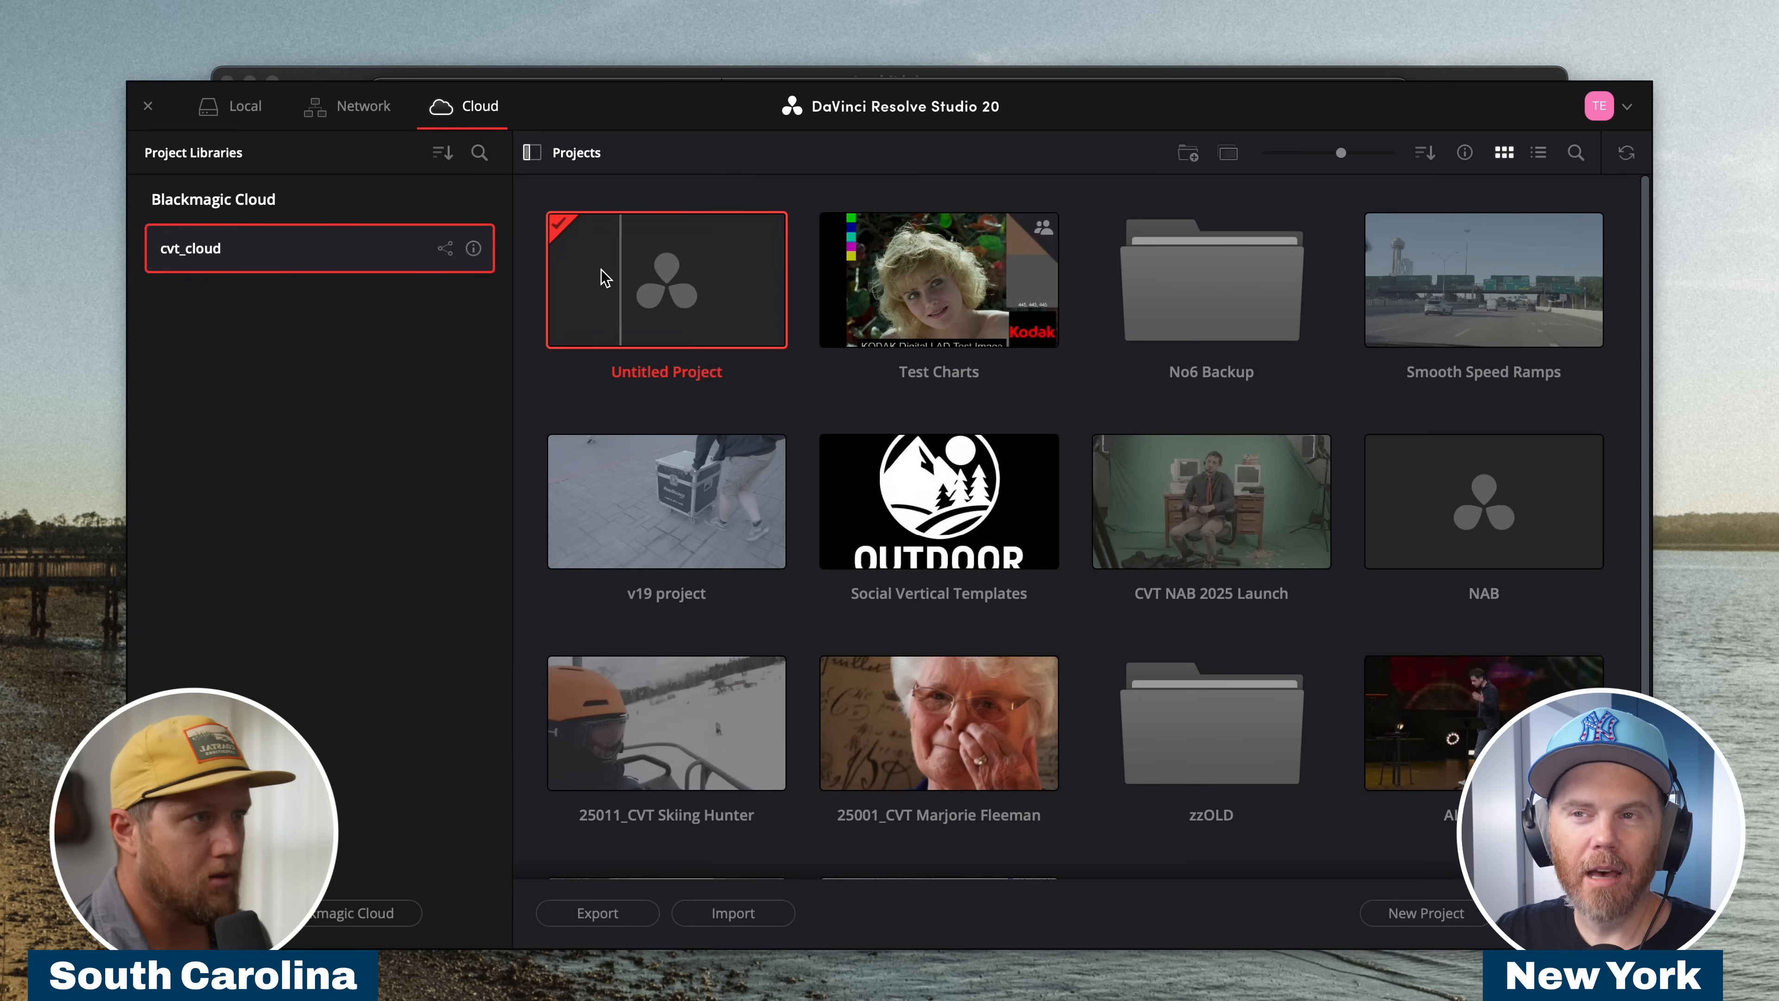
# Open the Resolve 20 Collab project from the local library's 02_YouTube / 2025 / Collaborations folder in DaVinci Resolve.
pyautogui.click(235, 111)
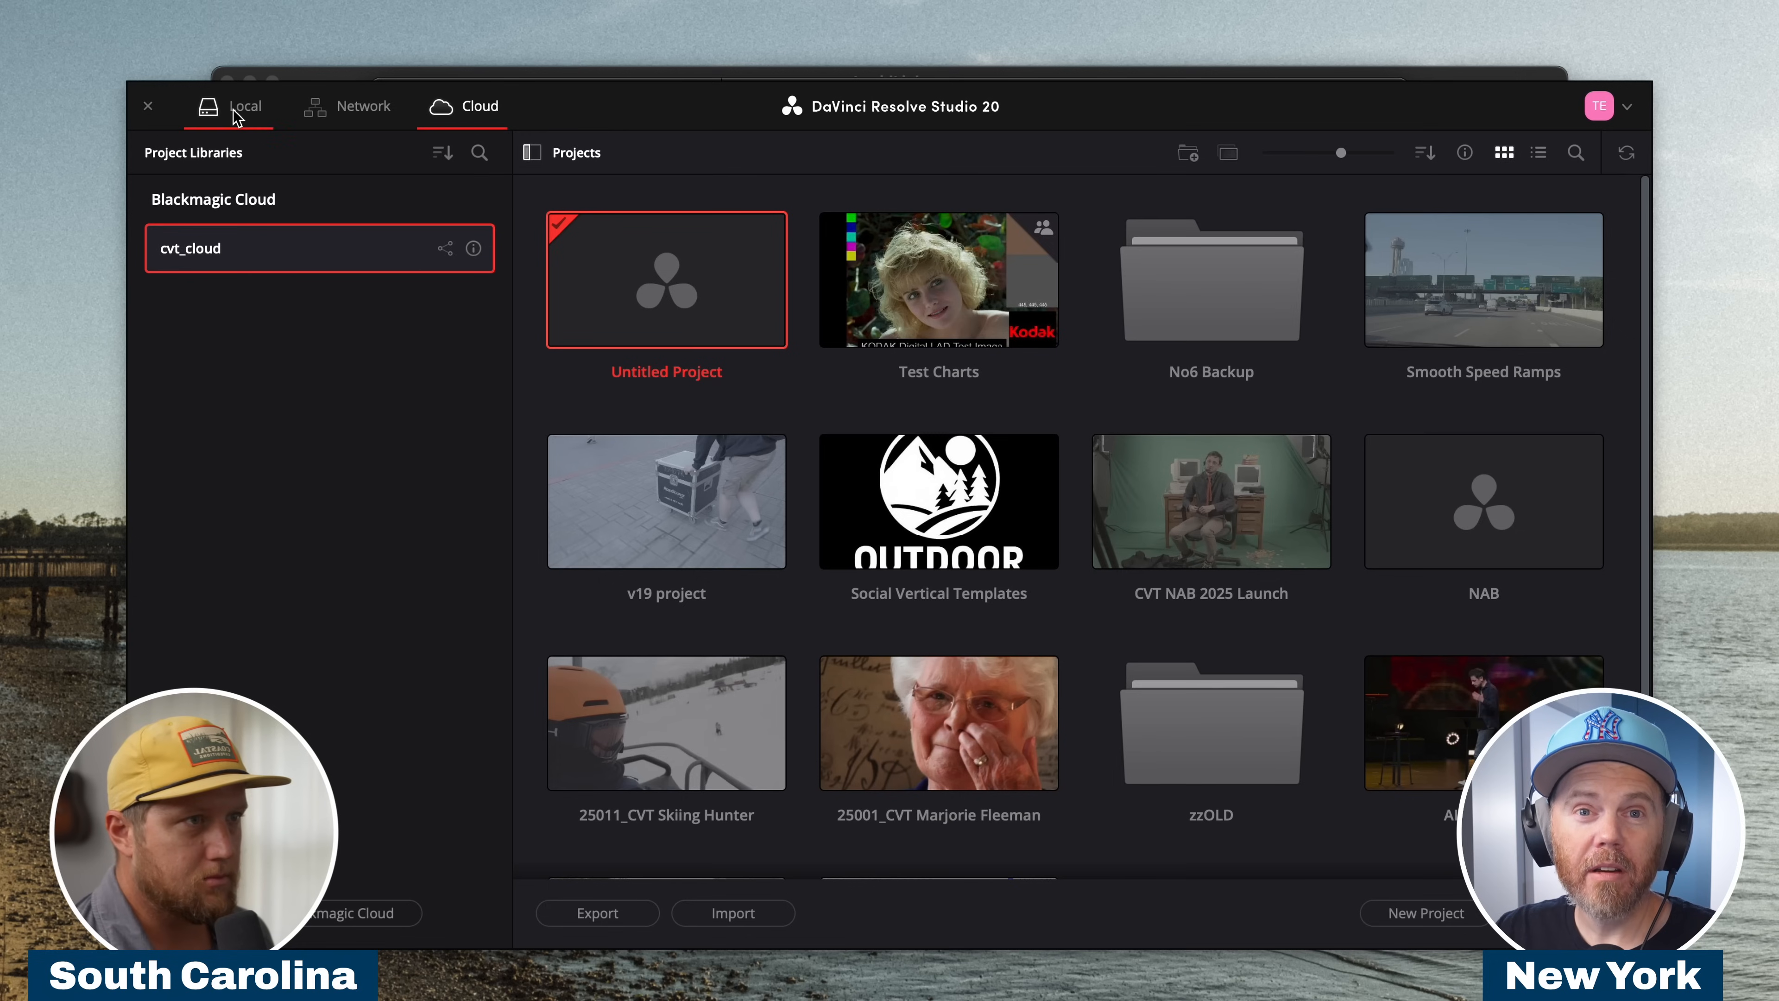
pyautogui.doubleClick(906, 307)
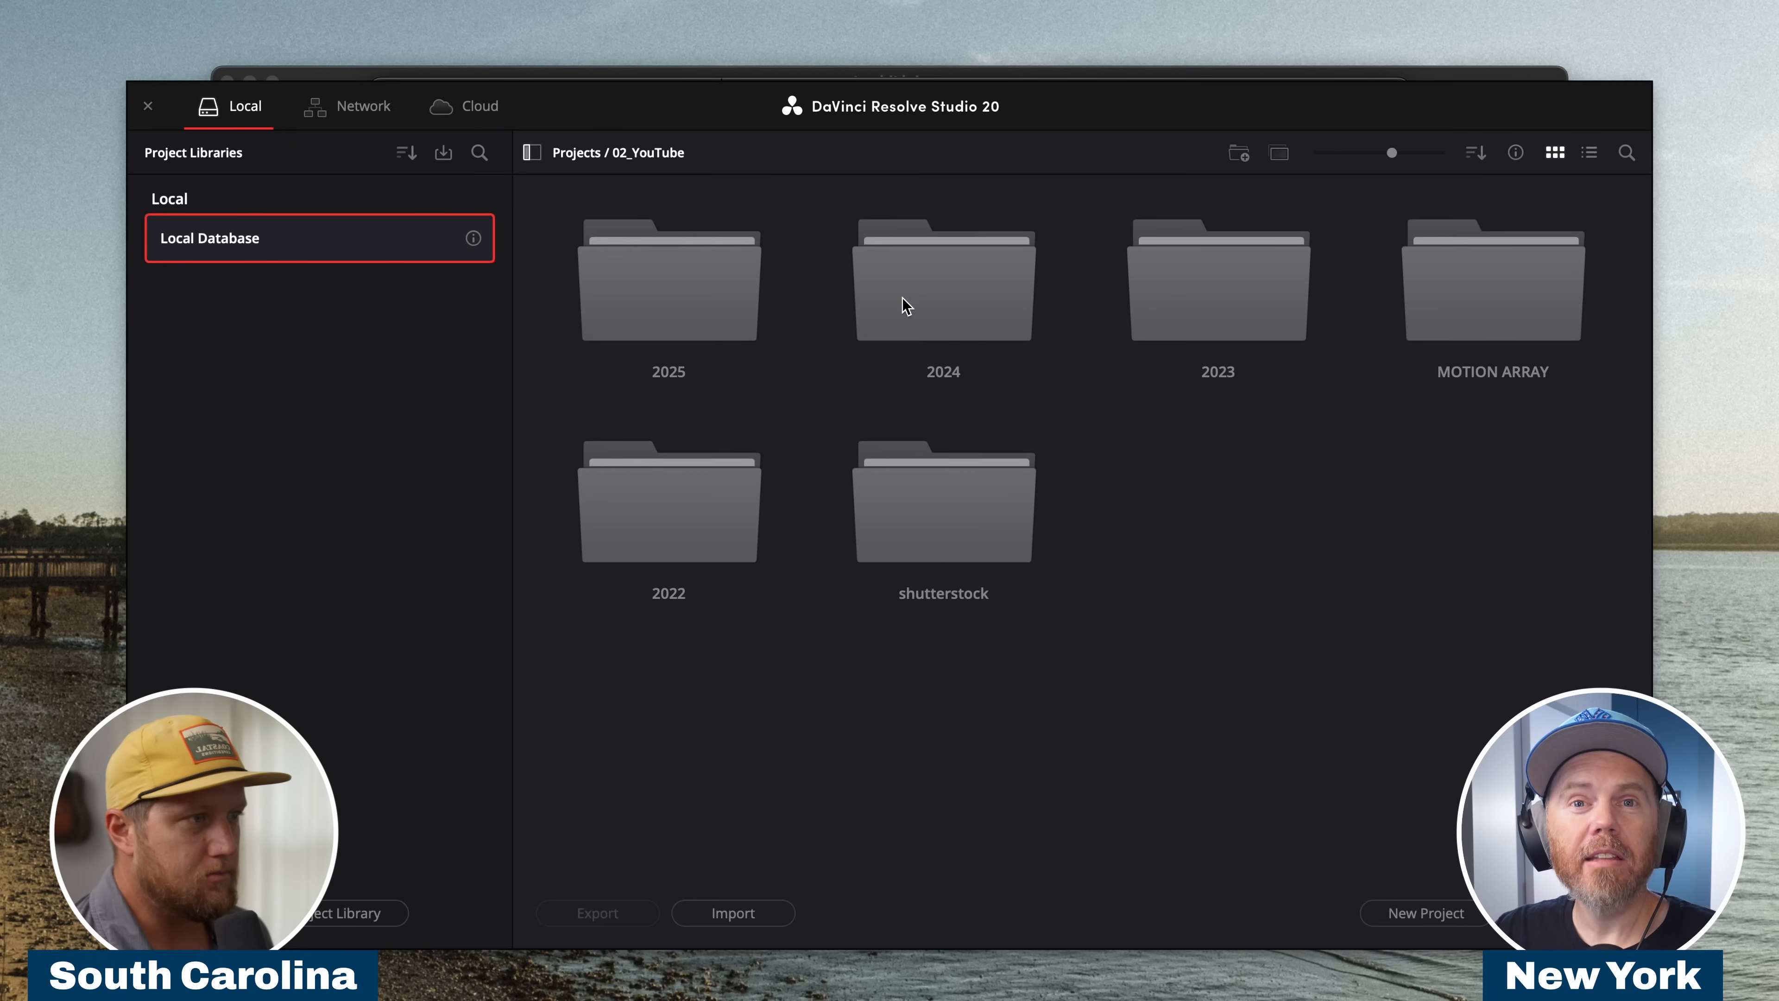
pyautogui.doubleClick(906, 303)
pyautogui.doubleClick(687, 290)
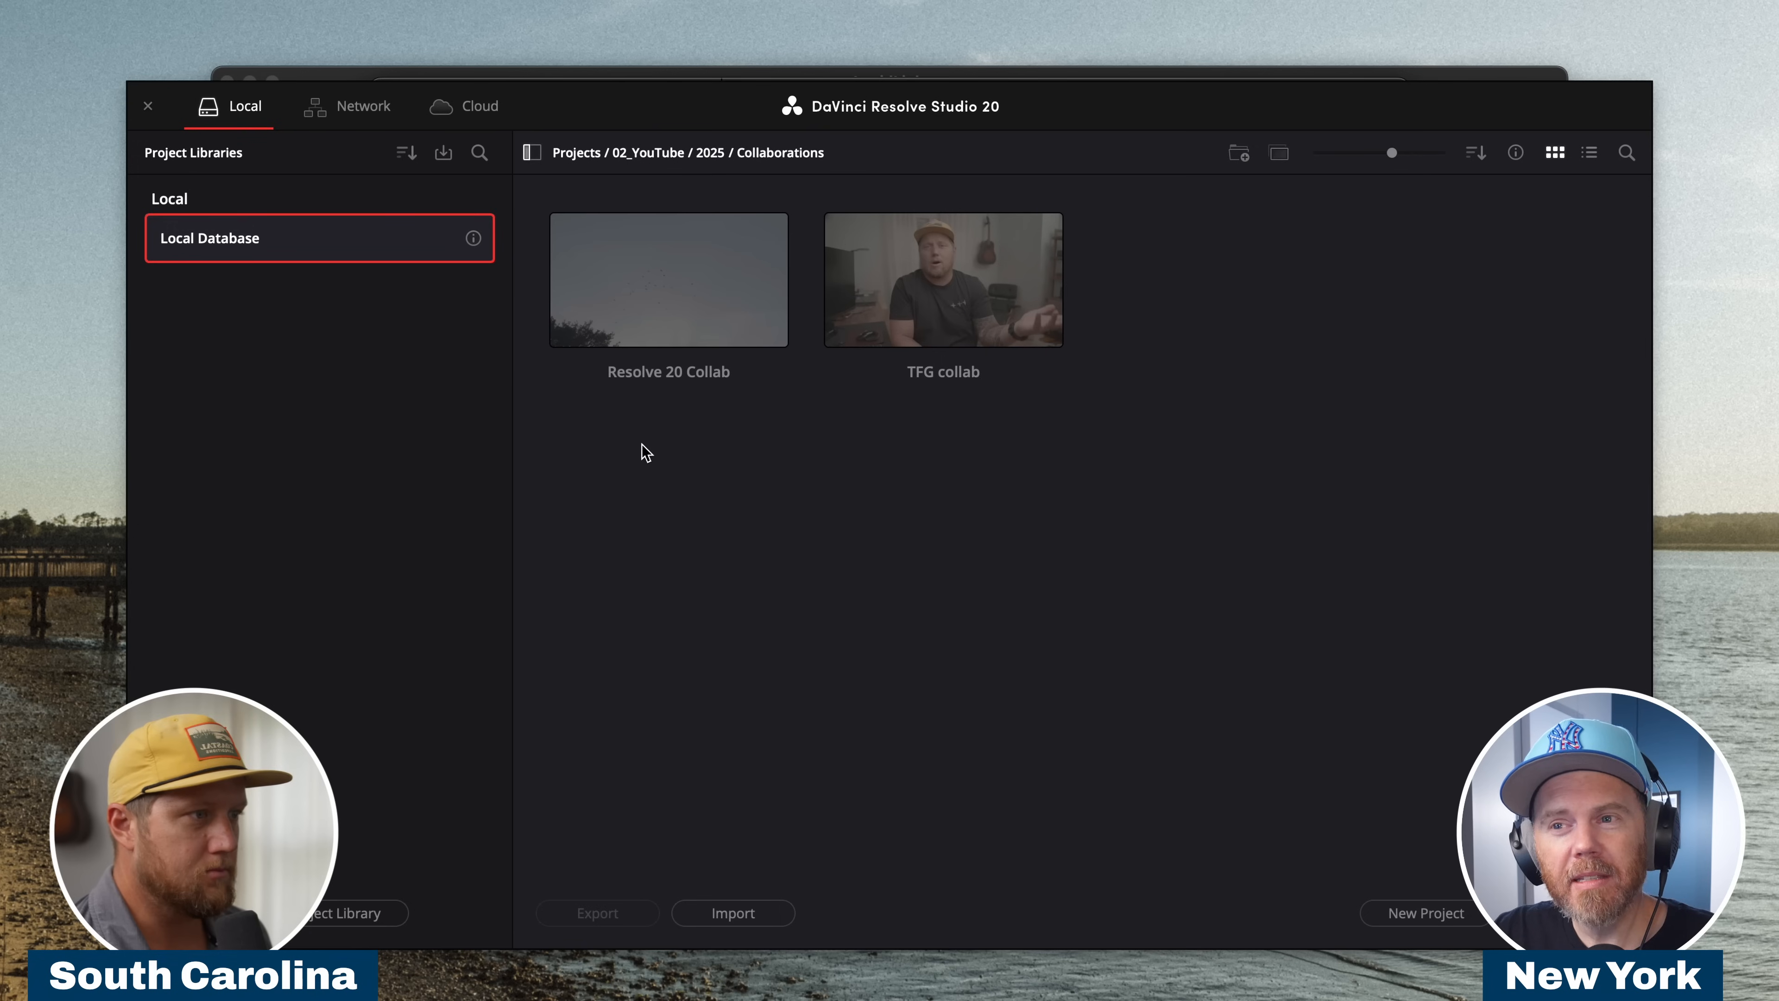
pyautogui.click(563, 292)
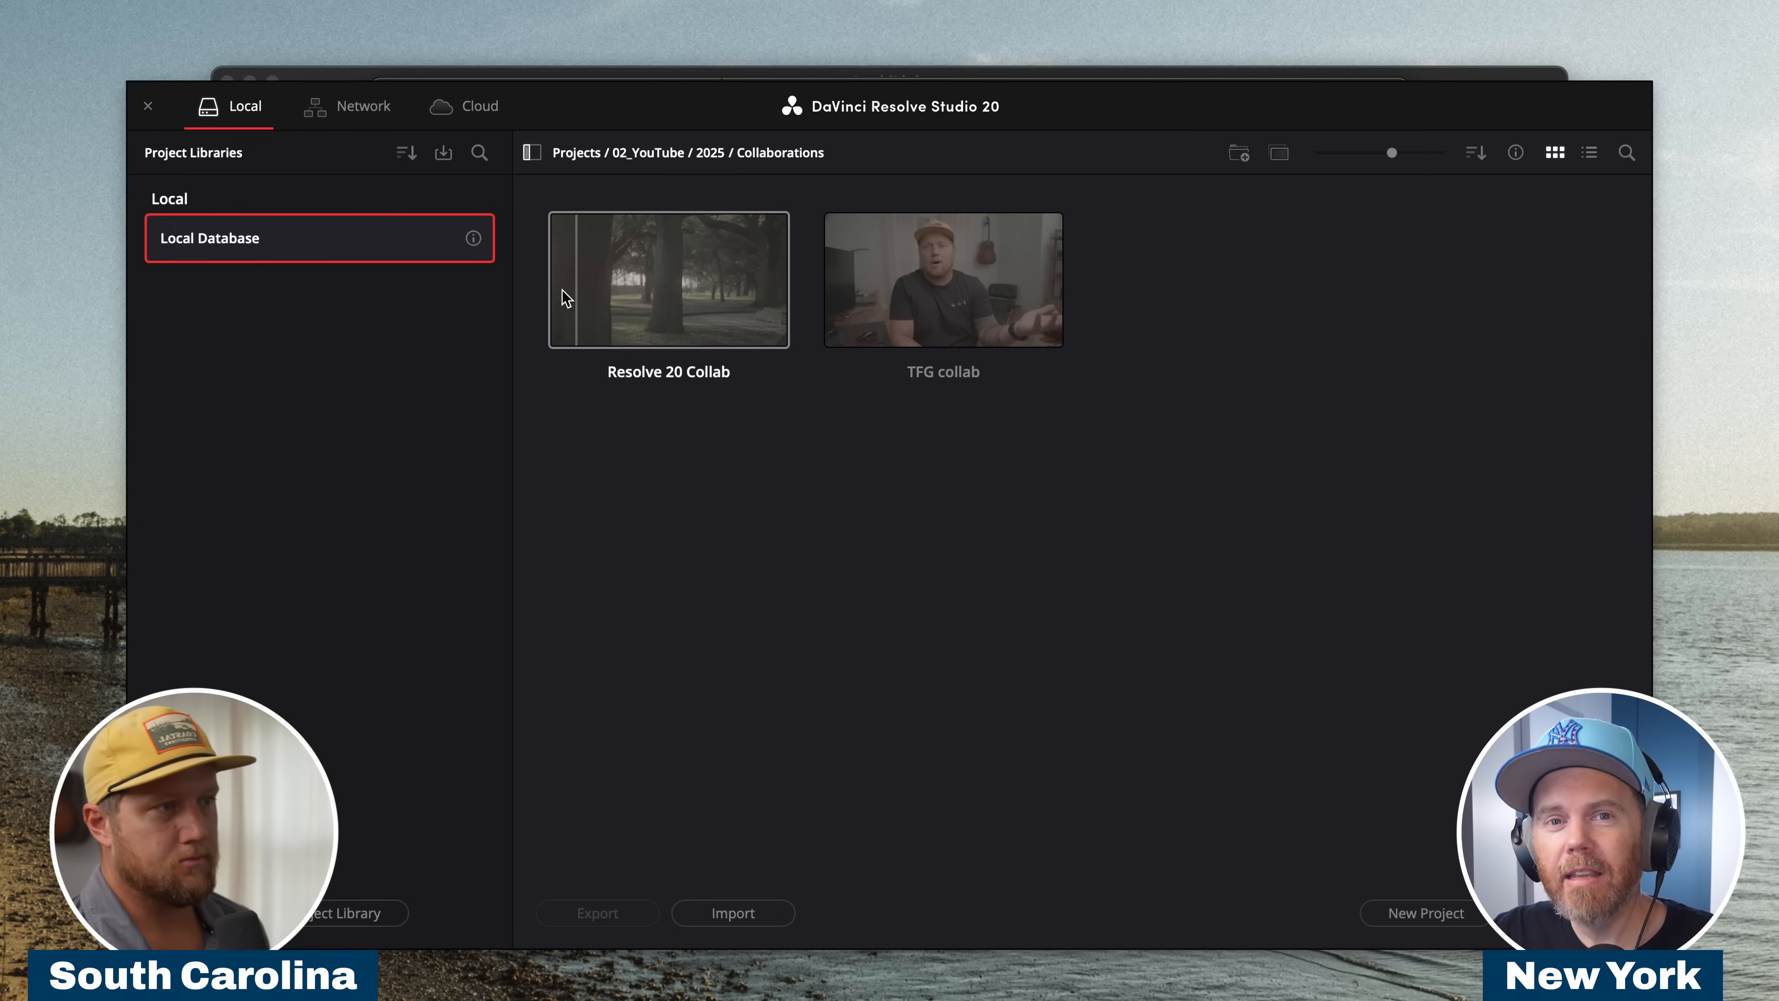
pyautogui.rightClick(571, 268)
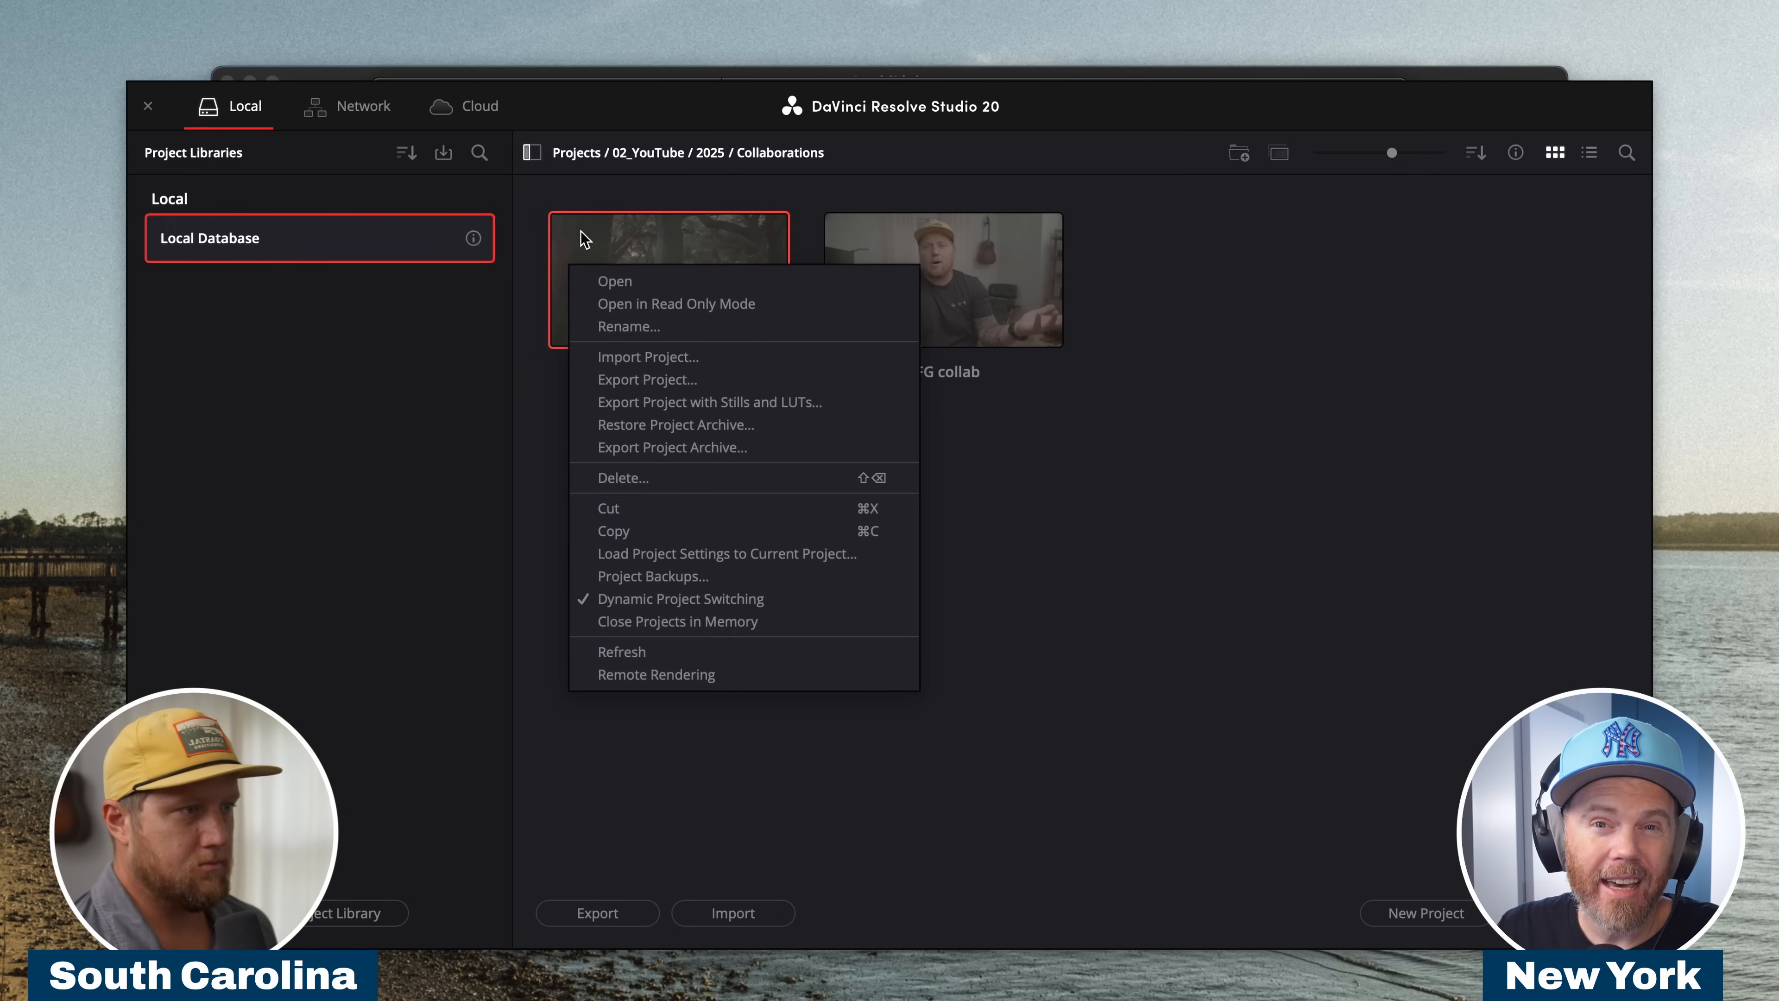
pyautogui.click(581, 233)
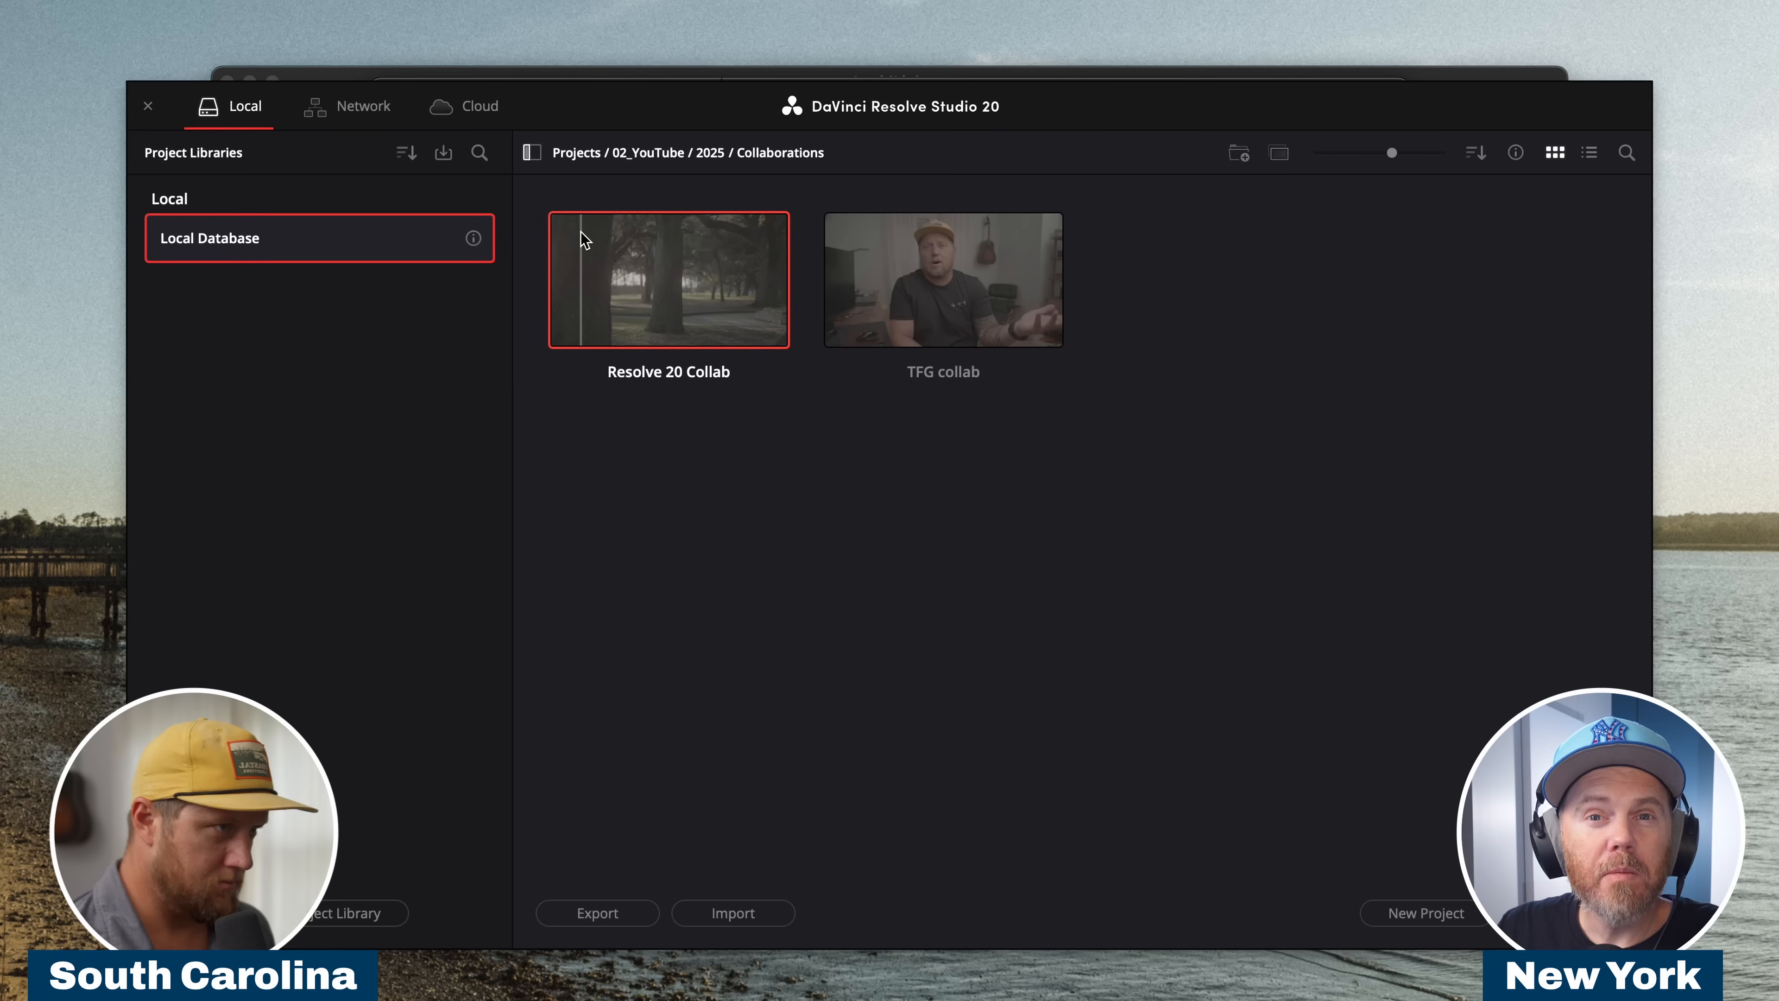
pyautogui.doubleClick(595, 294)
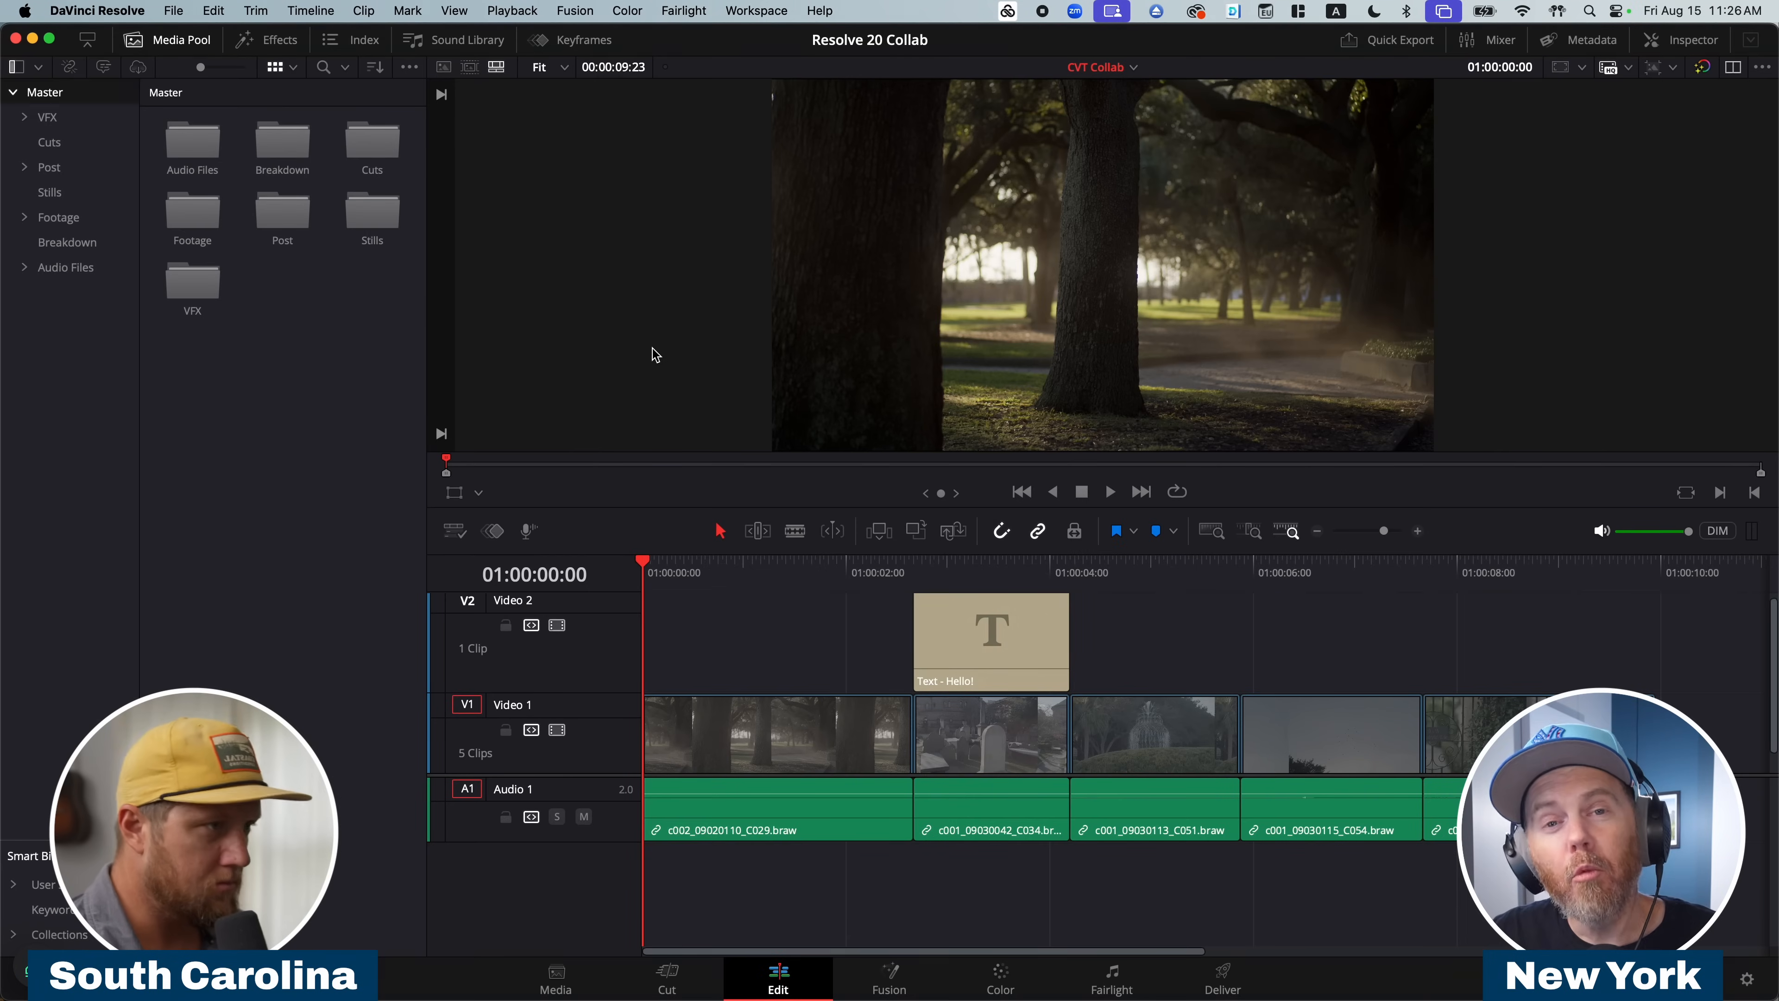
# Save a copy of the project under the name Resolve 20 Collab MM.
pyautogui.press('super+shift+s')
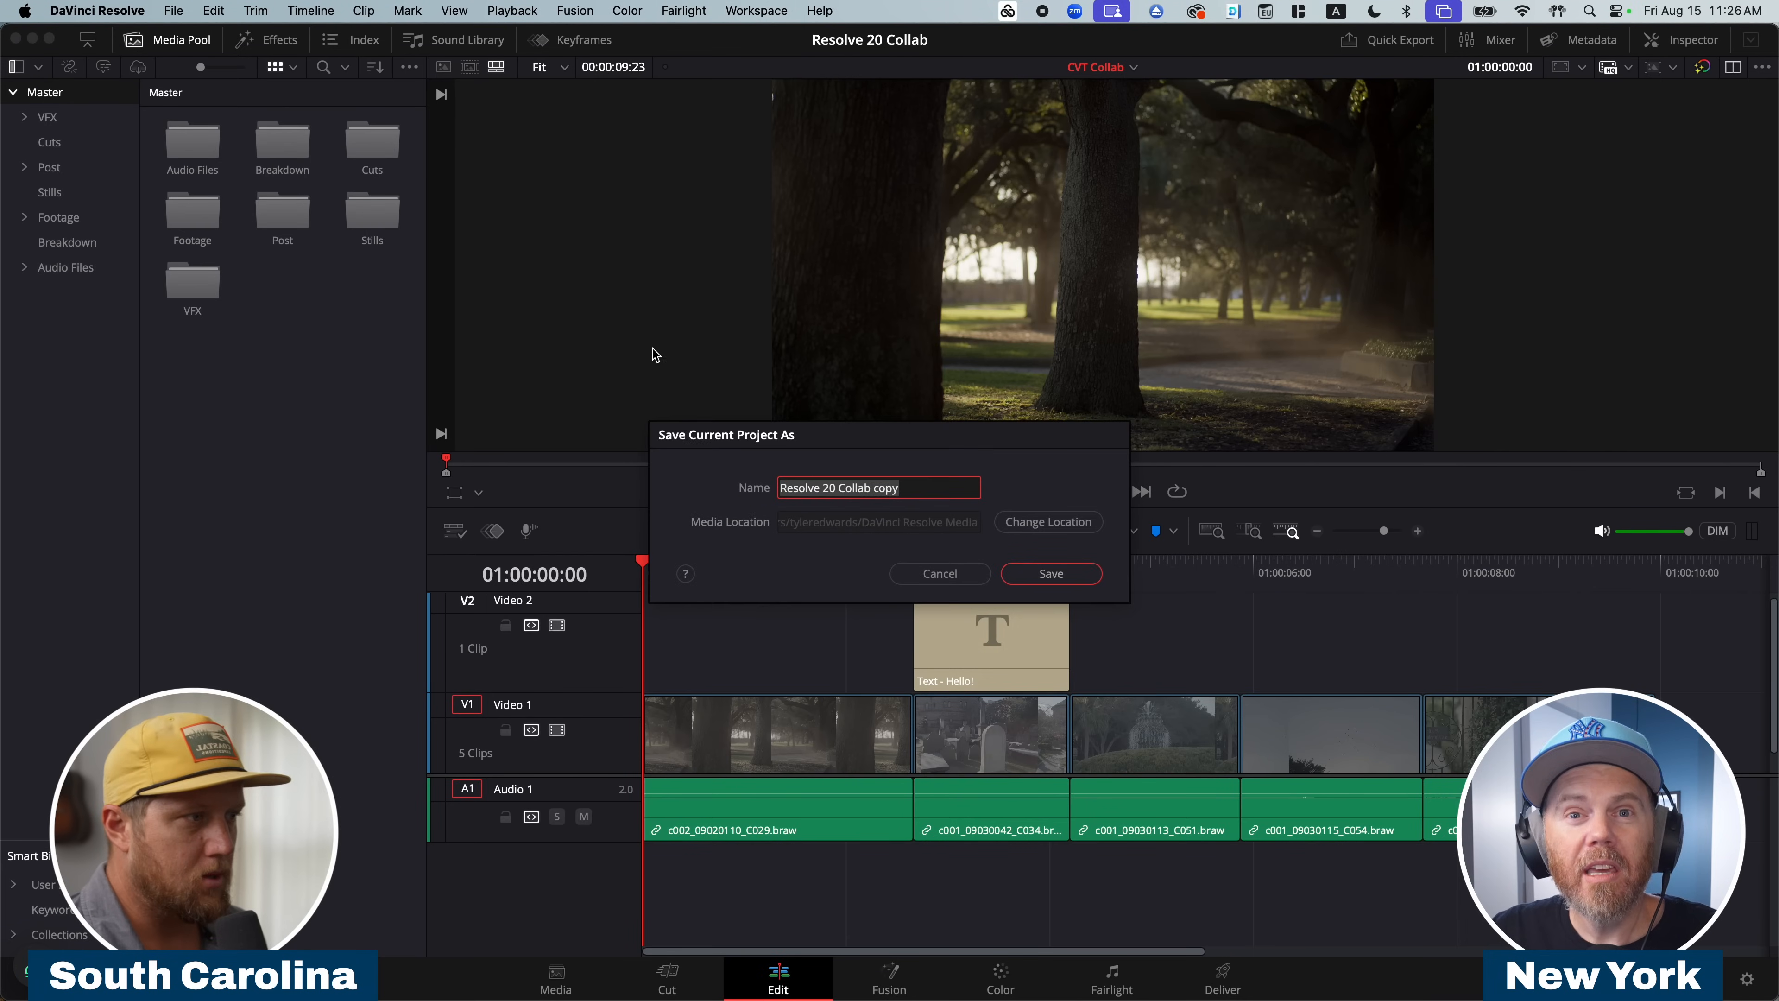
pyautogui.click(928, 496)
pyautogui.press('BackSpace')
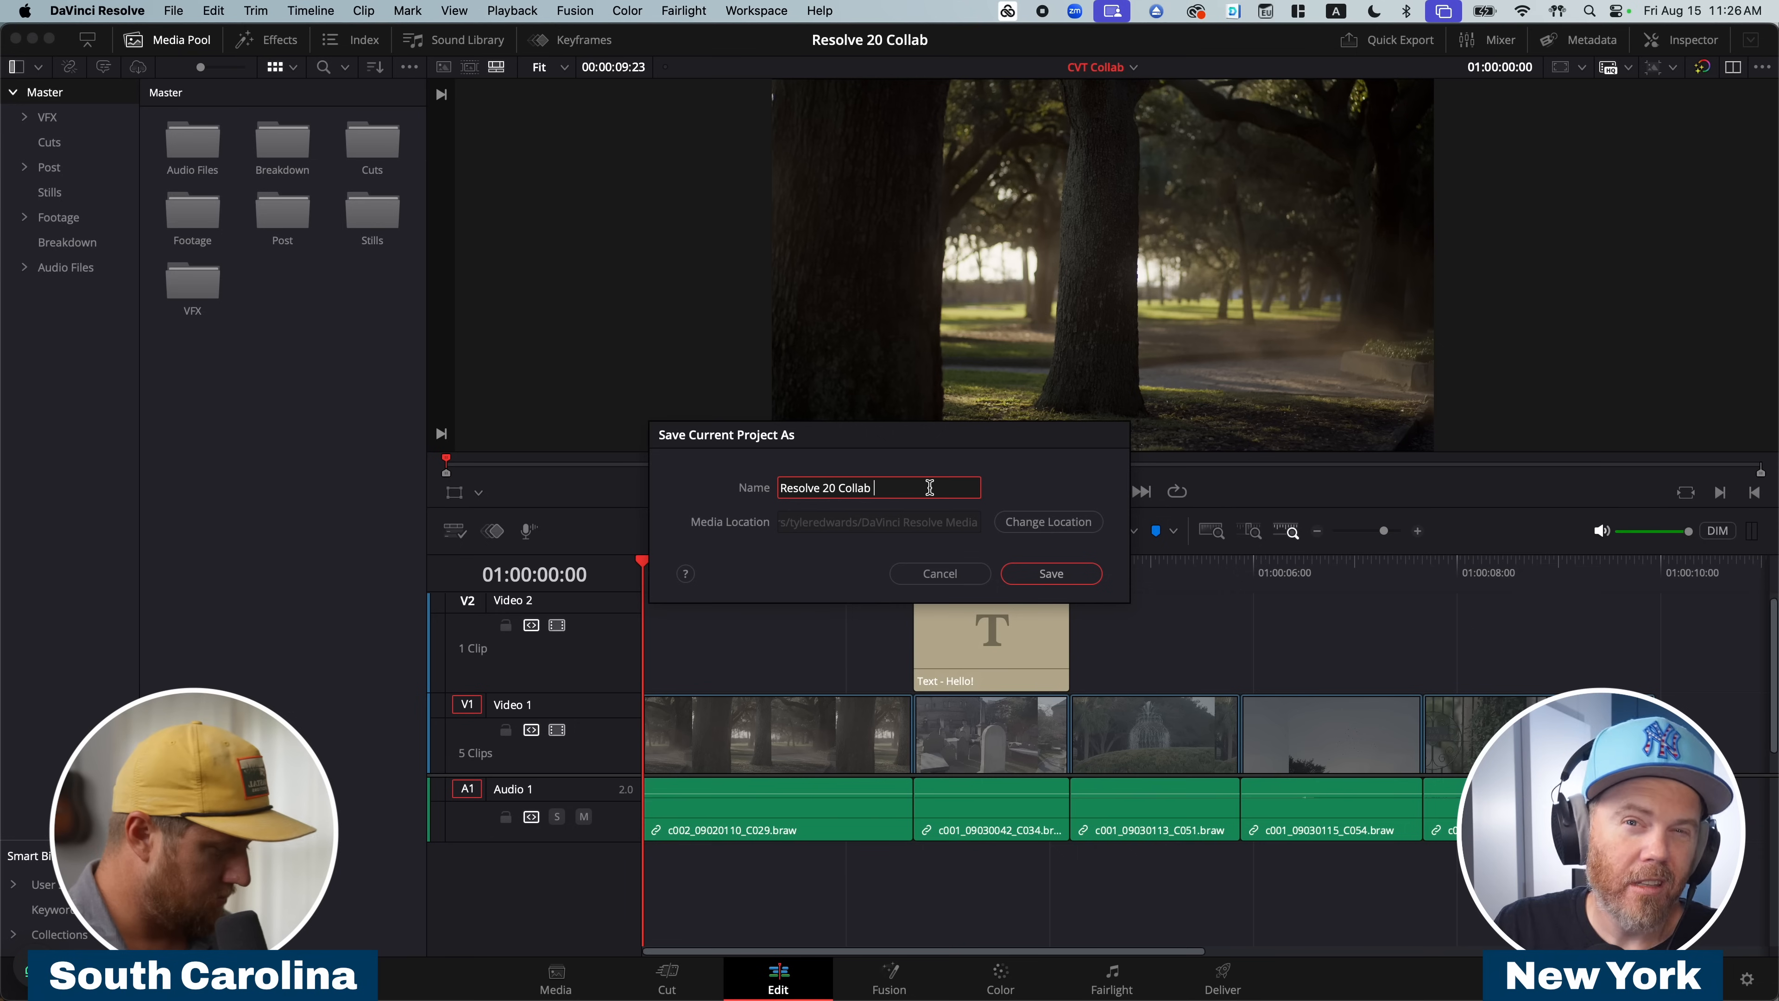
pyautogui.press('Return')
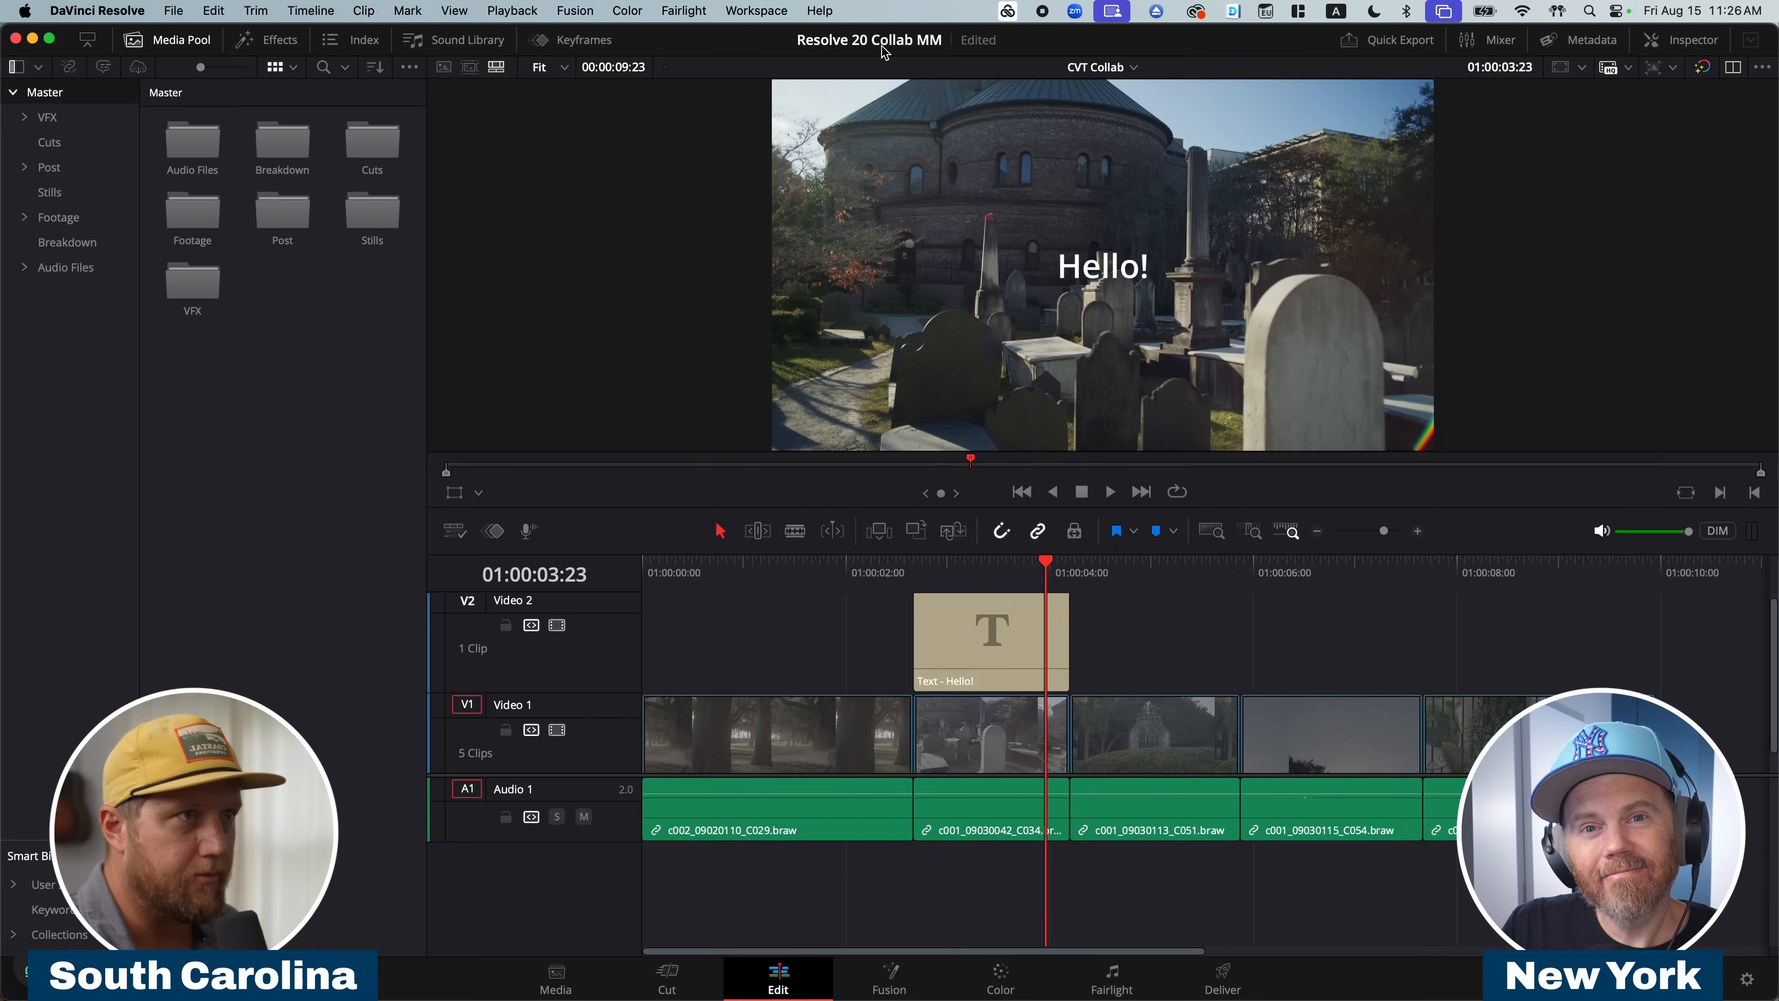
# Set up Media Management for Timelines, with the projects folder on the cvt-youtube volume as the copy destination.
pyautogui.click(166, 10)
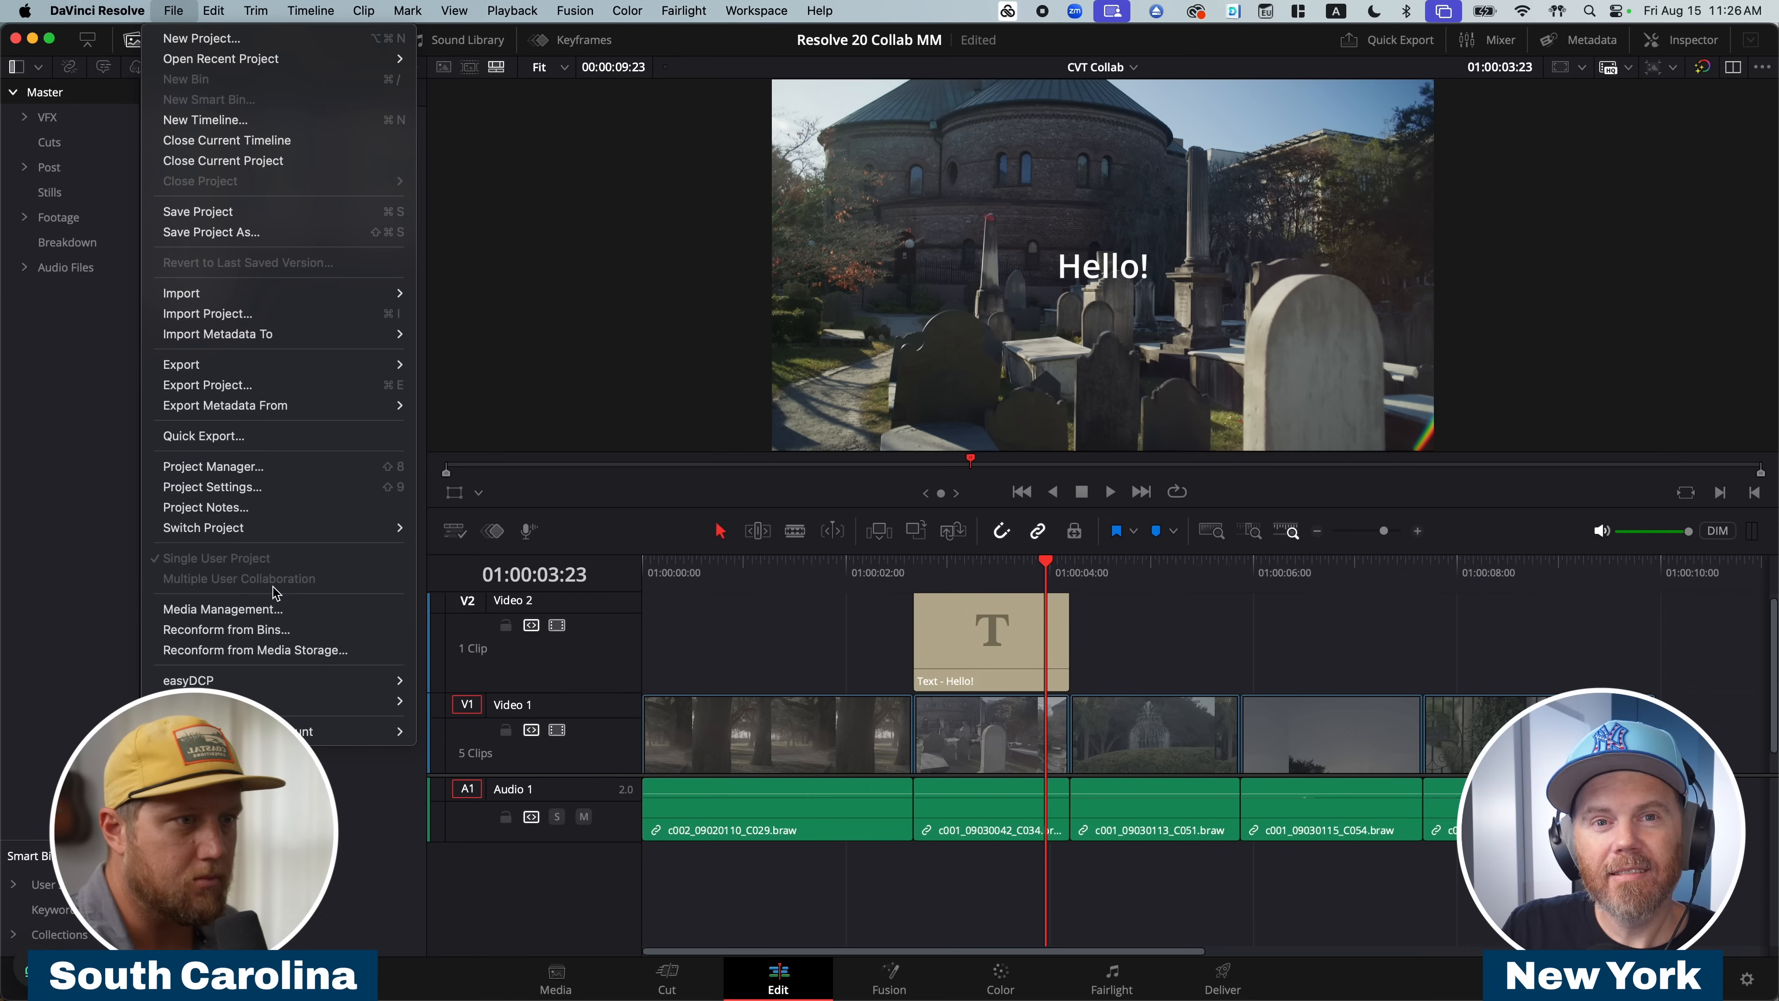
pyautogui.click(264, 616)
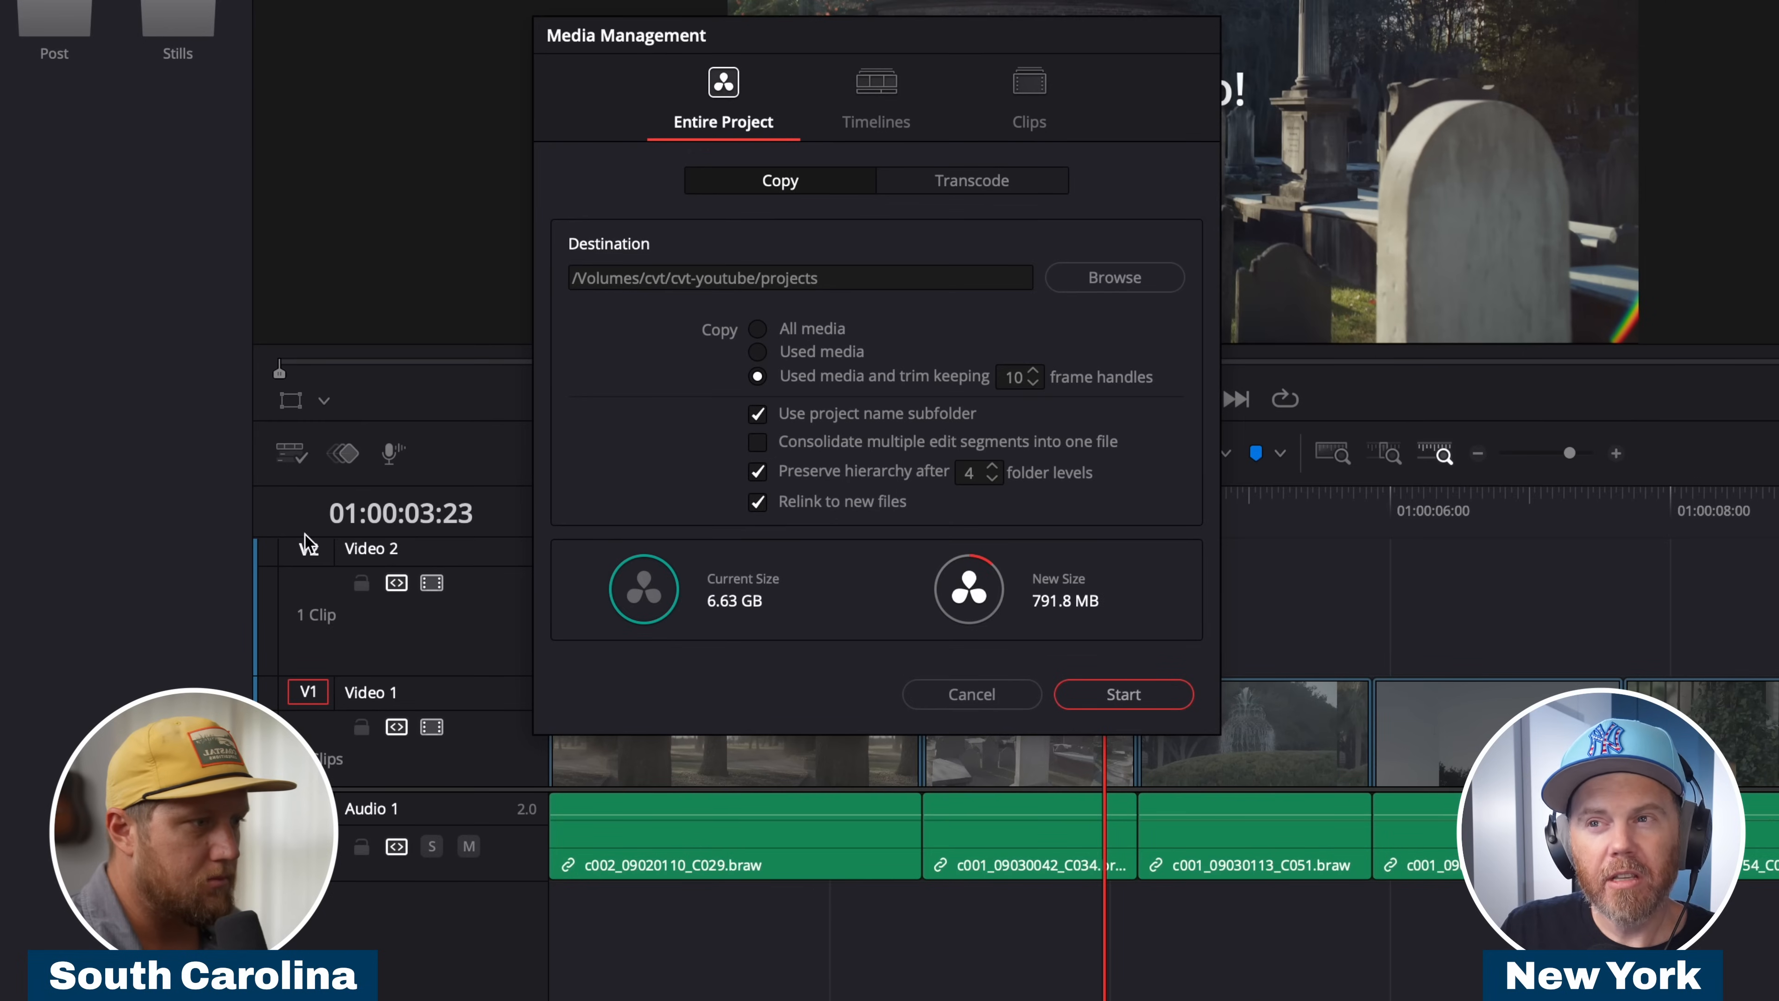
pyautogui.click(863, 97)
pyautogui.moveTo(829, 43); pyautogui.dragTo(970, 32)
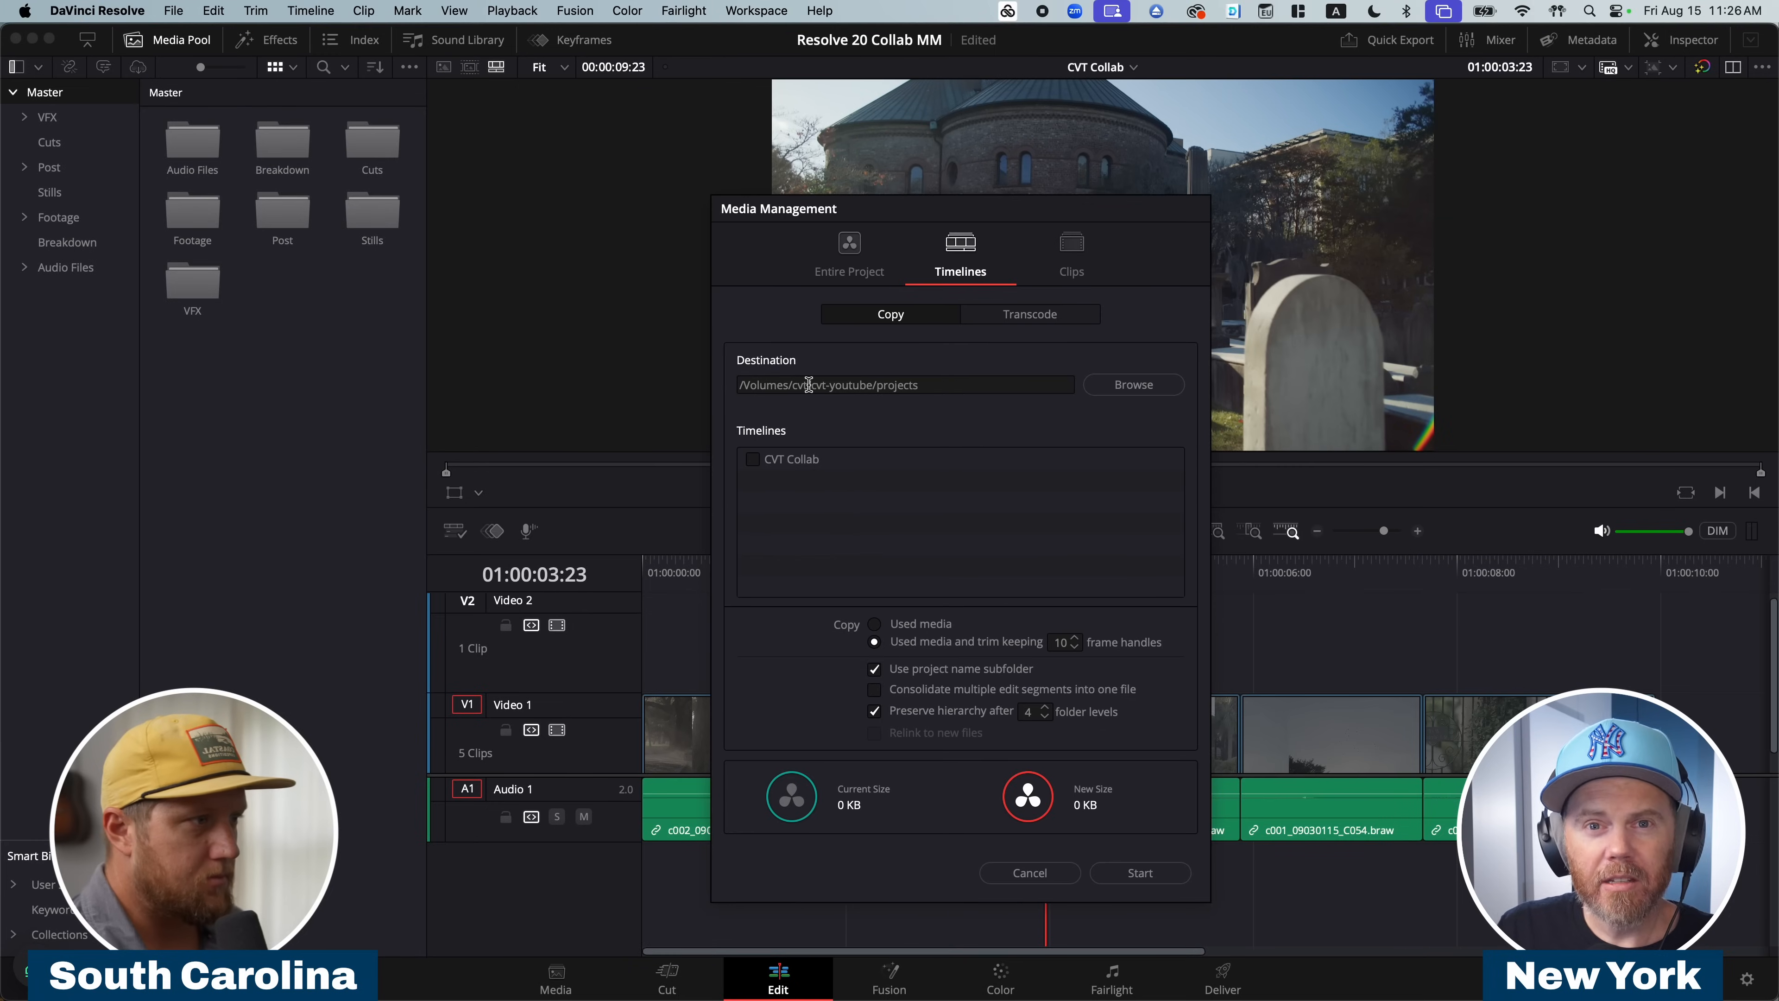
pyautogui.click(1129, 384)
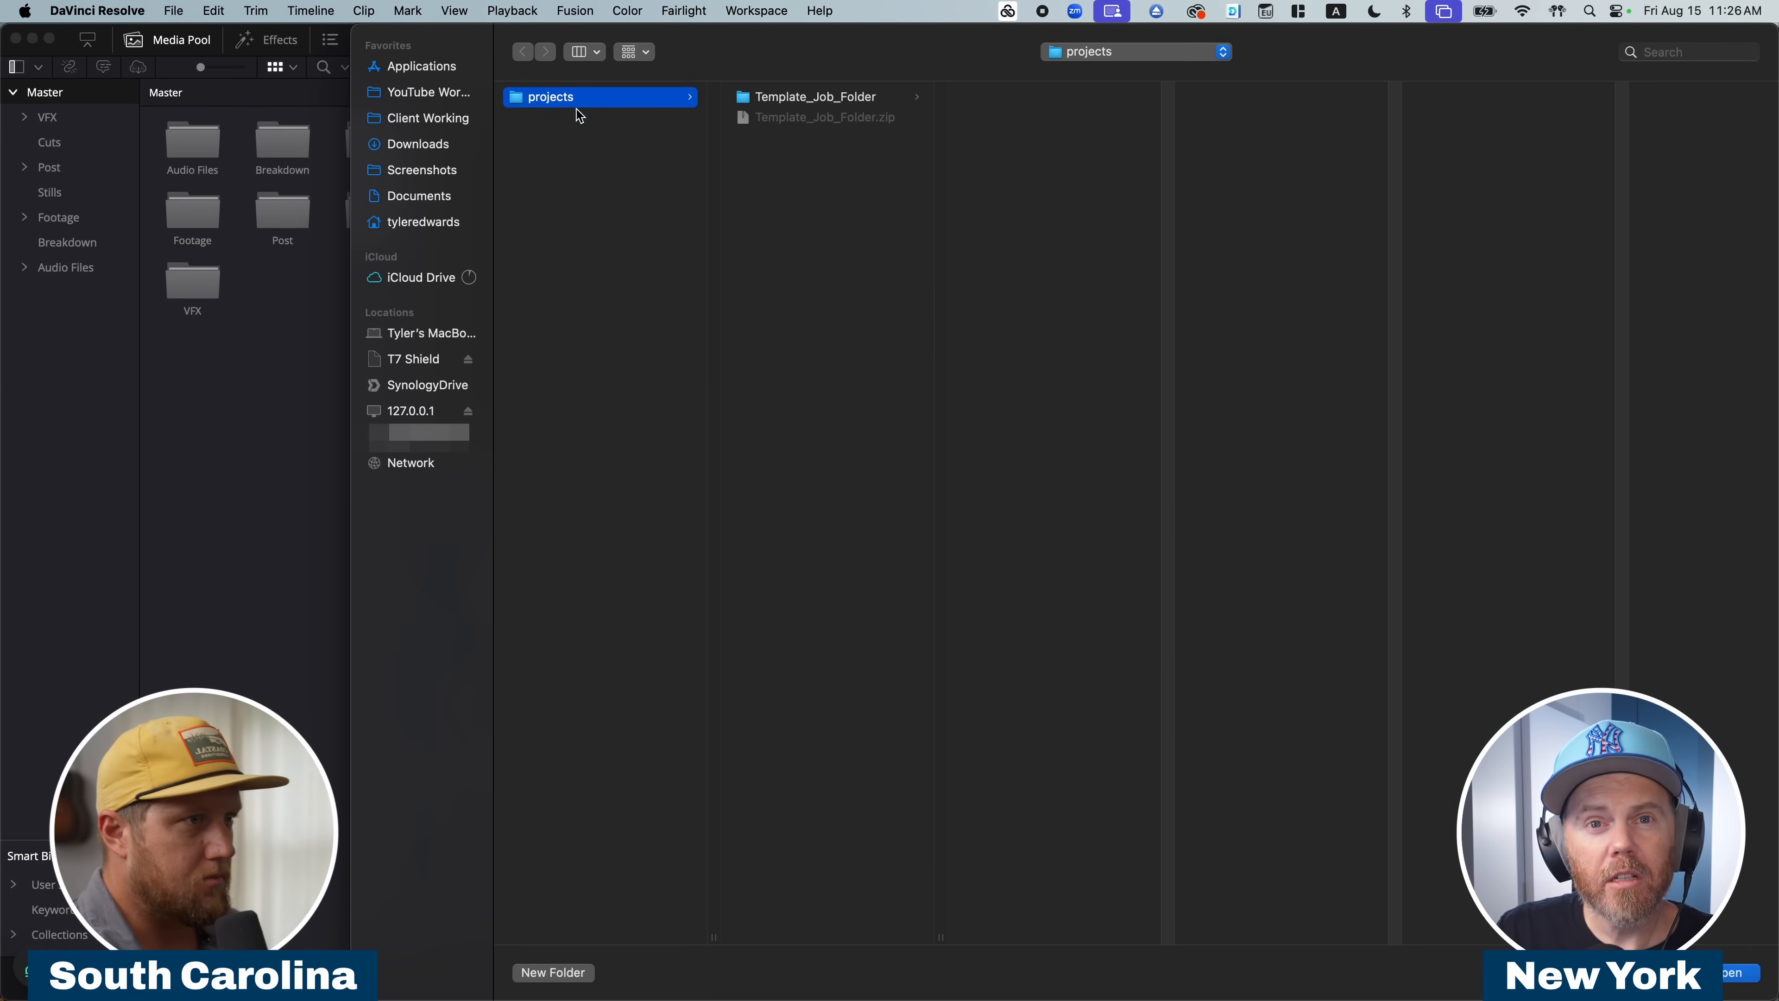
pyautogui.click(495, 142)
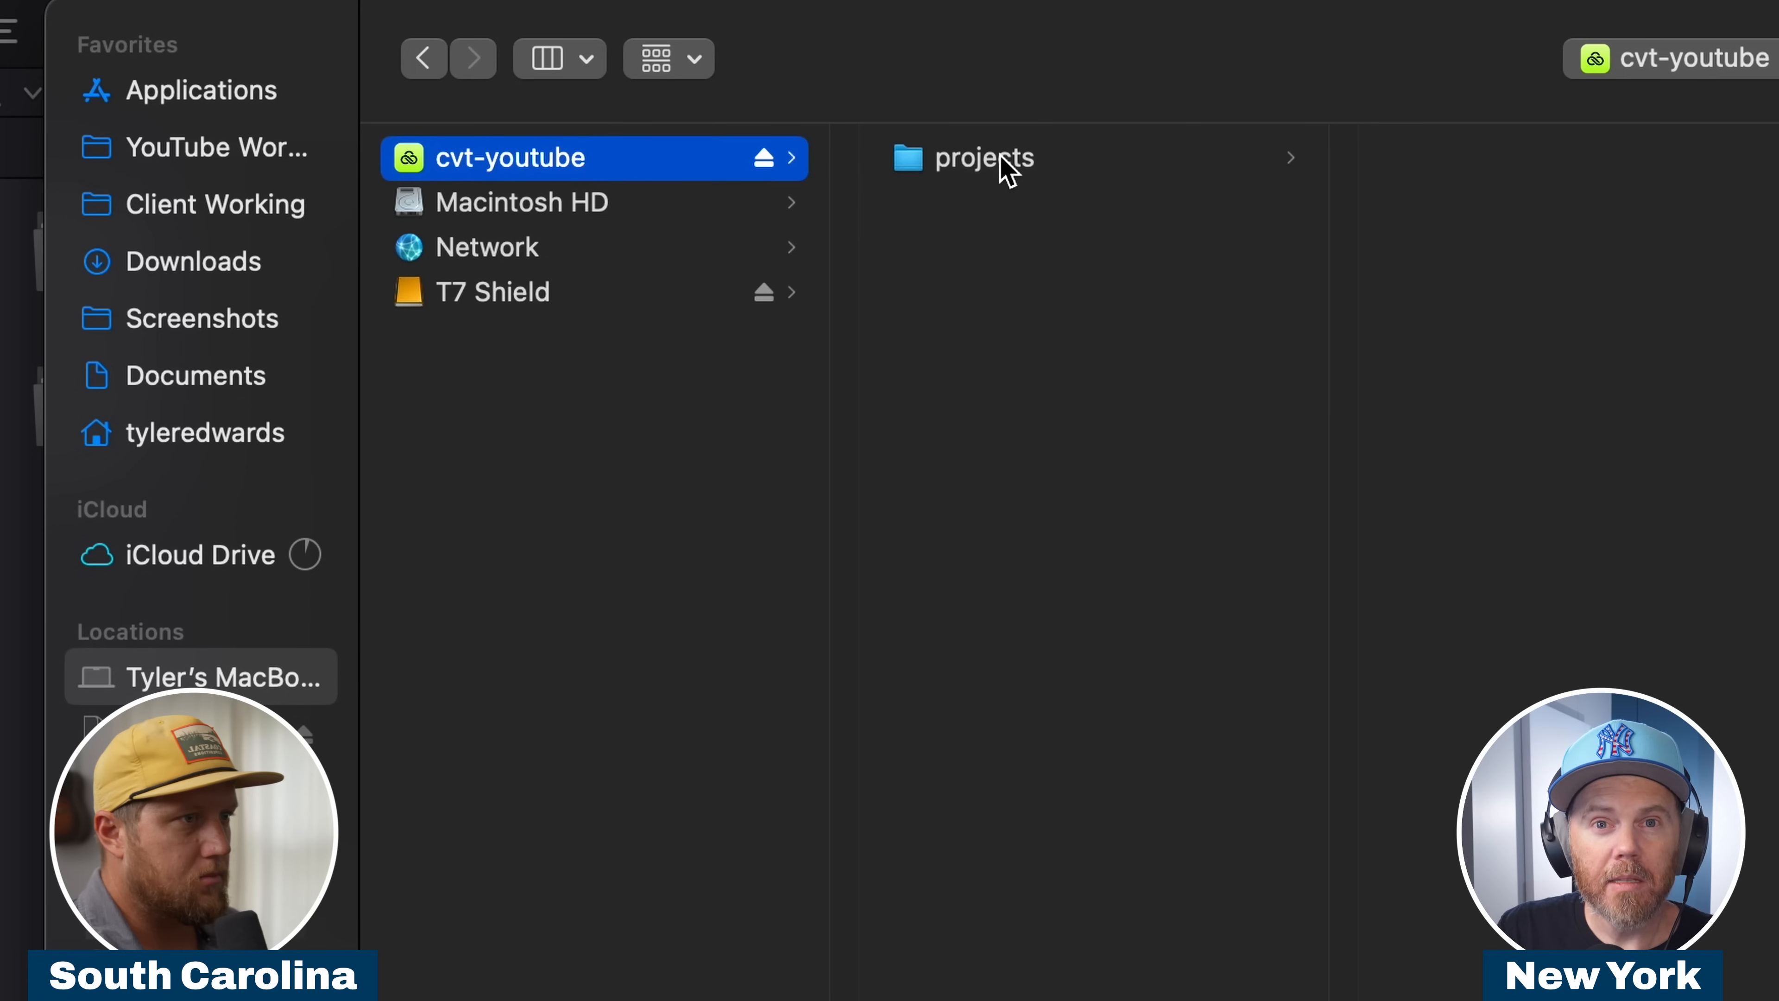
pyautogui.click(1007, 171)
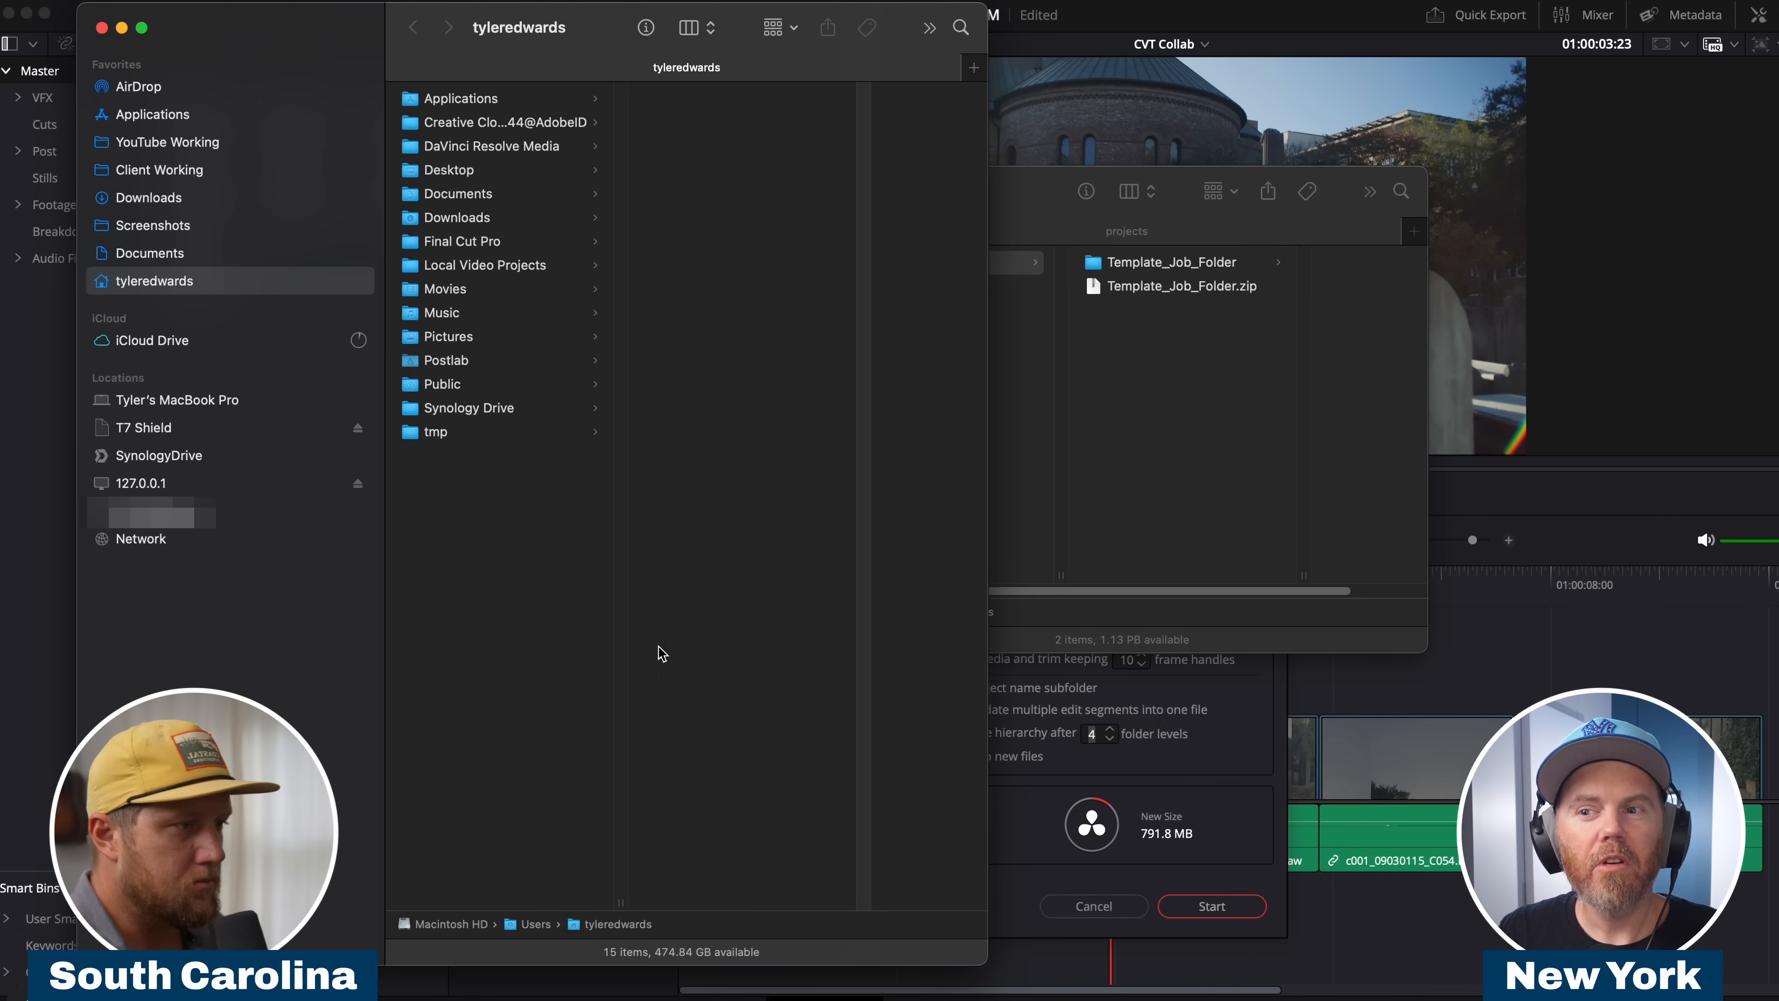
# Examine the source media's folder levels on the T7 Shield drive, down to projects / Resolve 20 Collab.
pyautogui.click(162, 431)
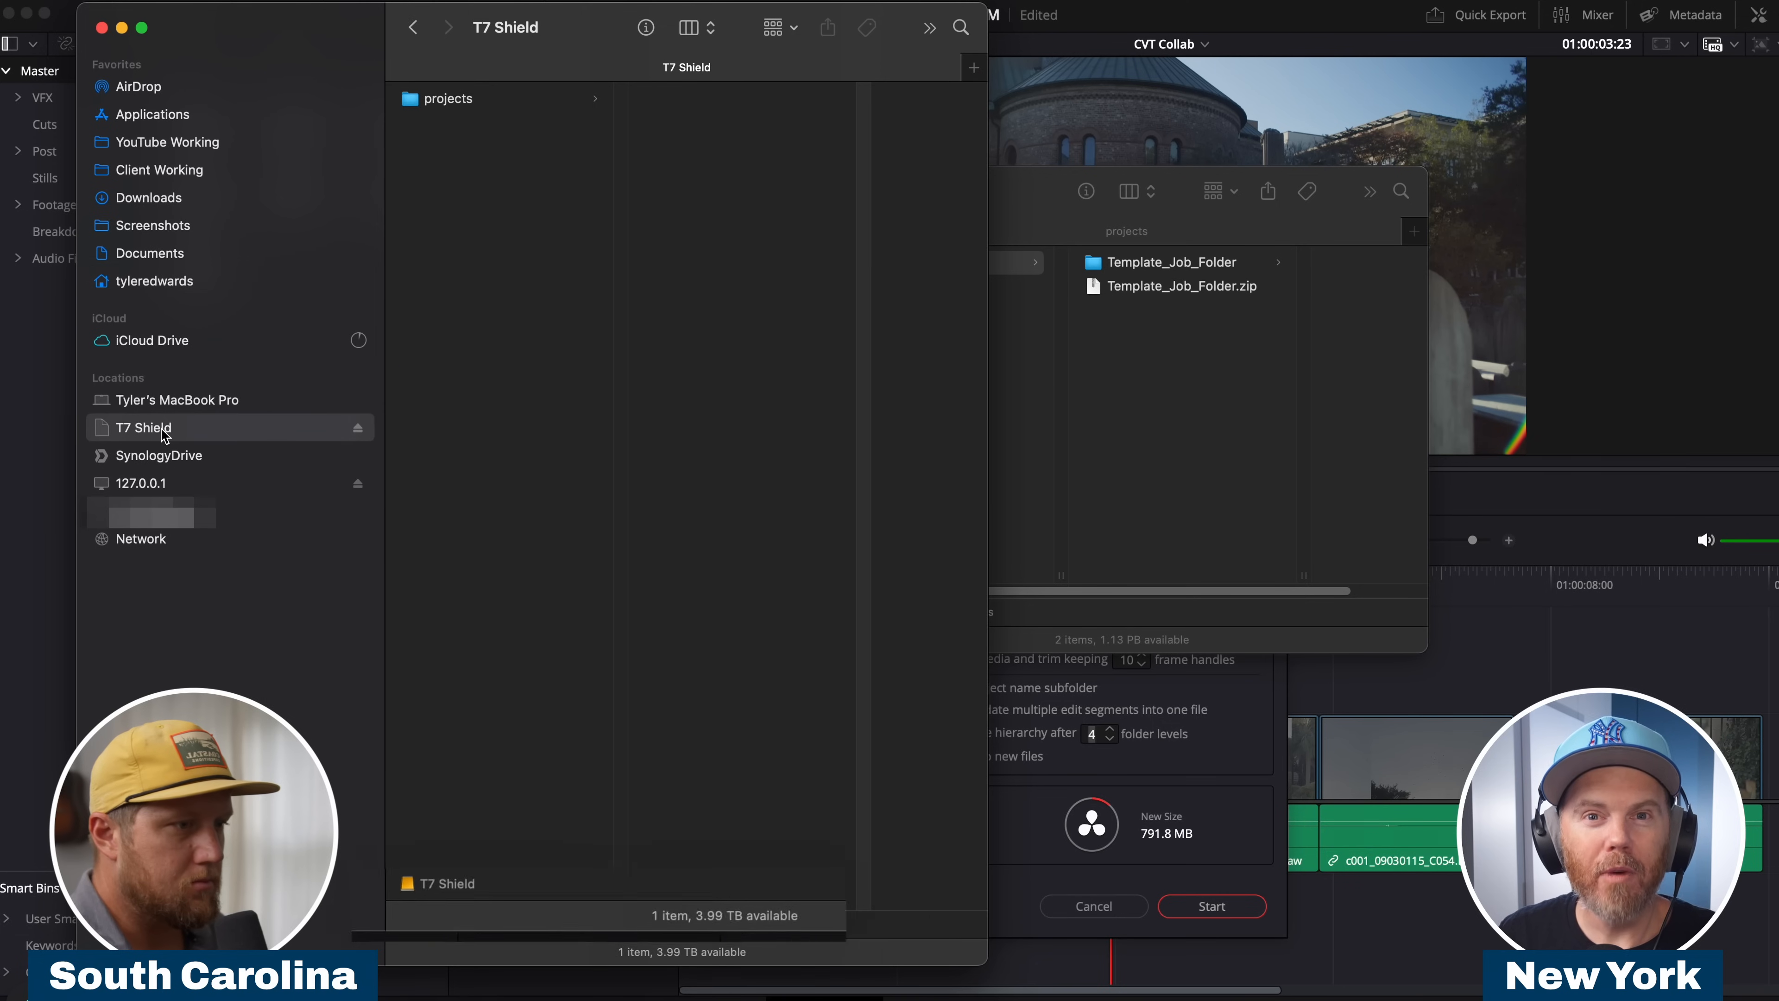
pyautogui.click(436, 98)
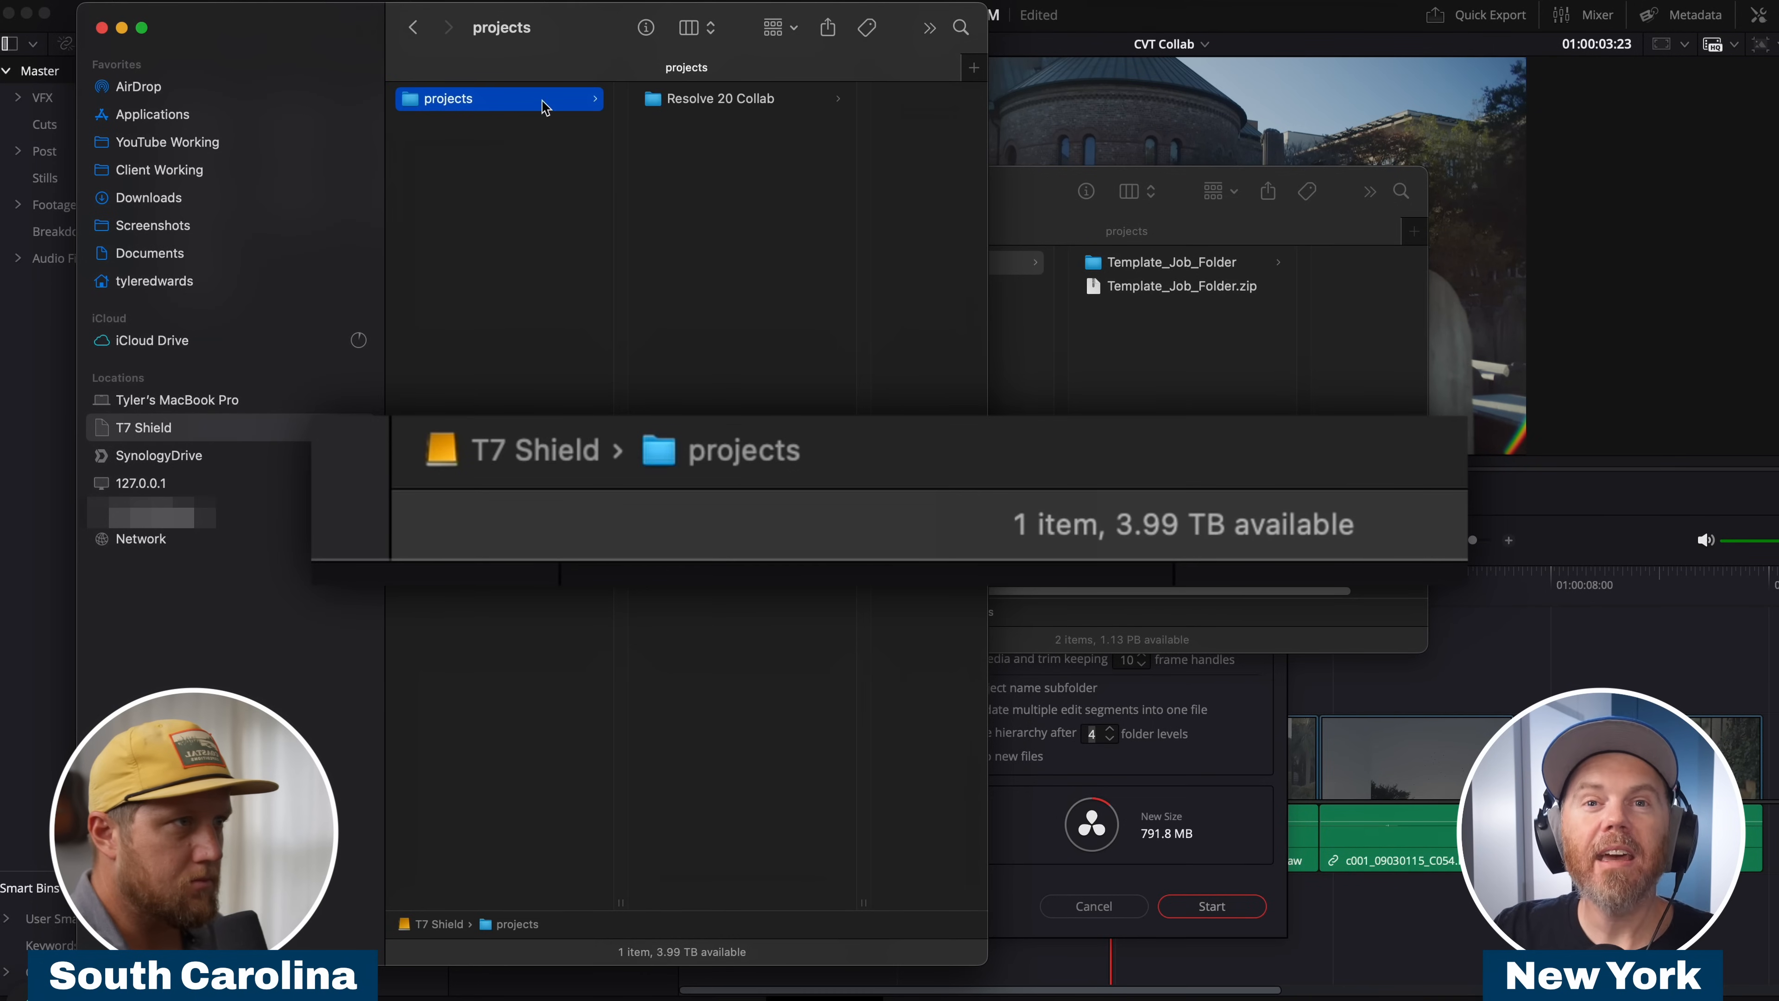
pyautogui.click(693, 102)
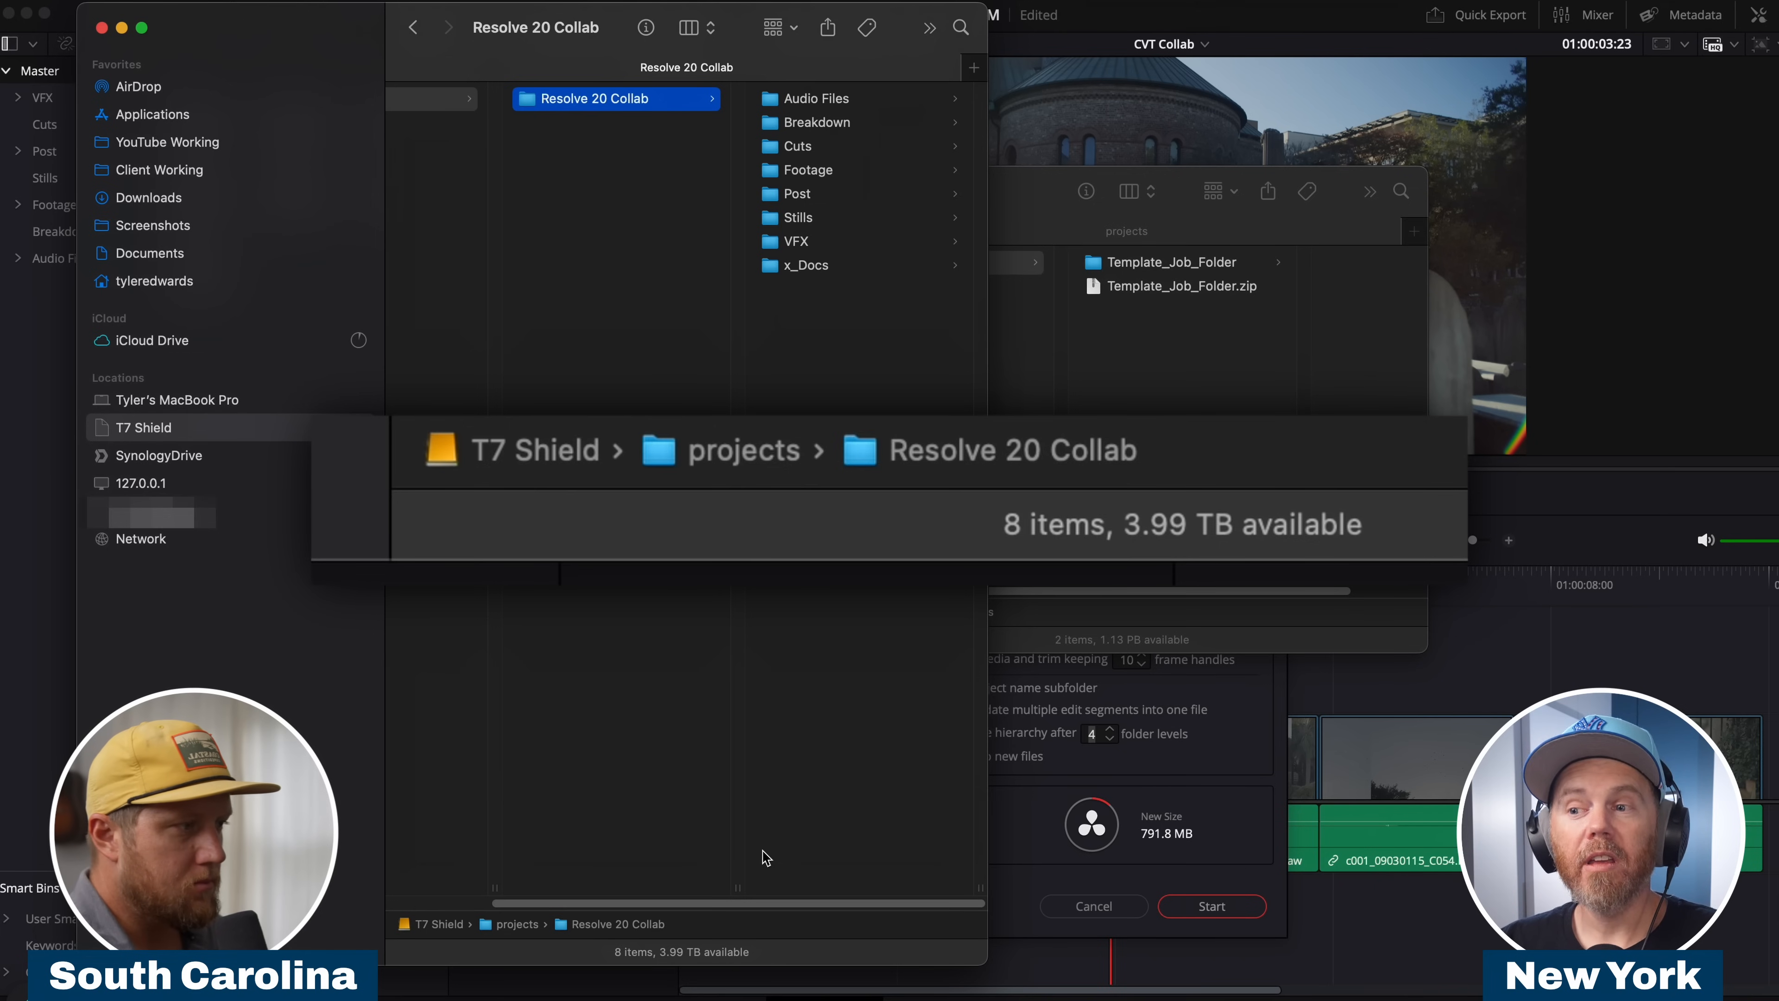
# Enable relinking to new files and start the media-managed copy of the CVT Collab timeline.
pyautogui.click(1222, 740)
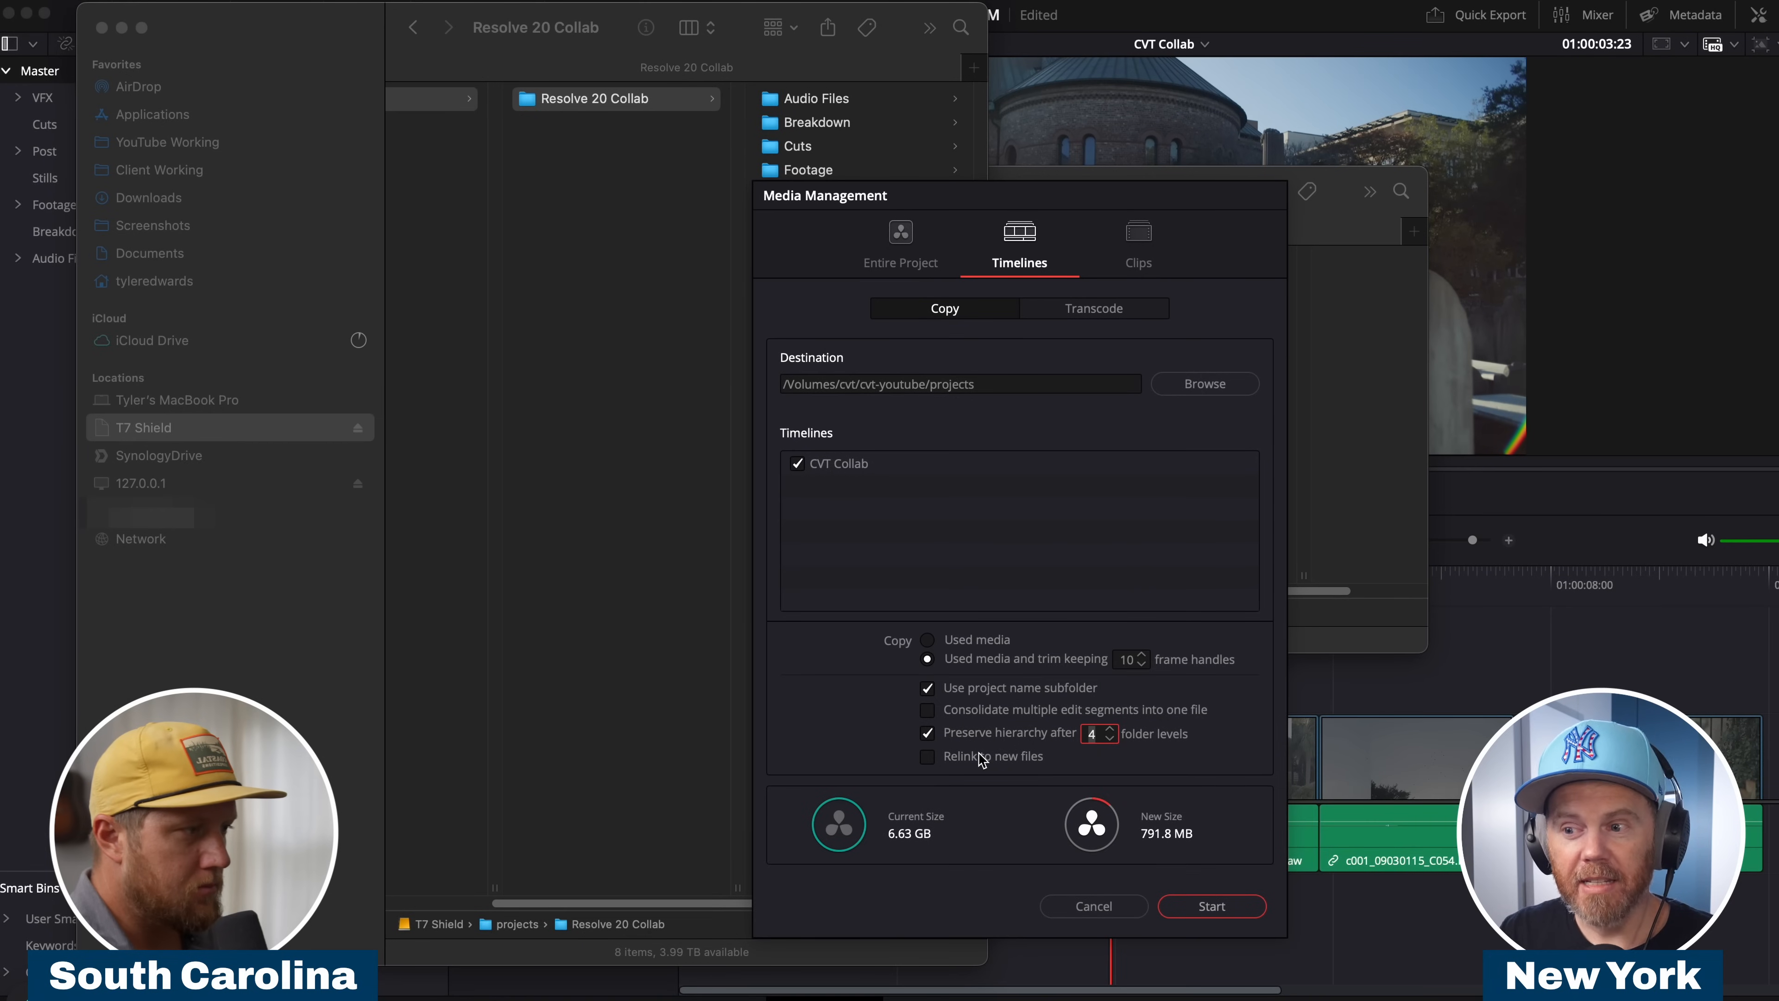
pyautogui.click(1130, 762)
pyautogui.click(955, 759)
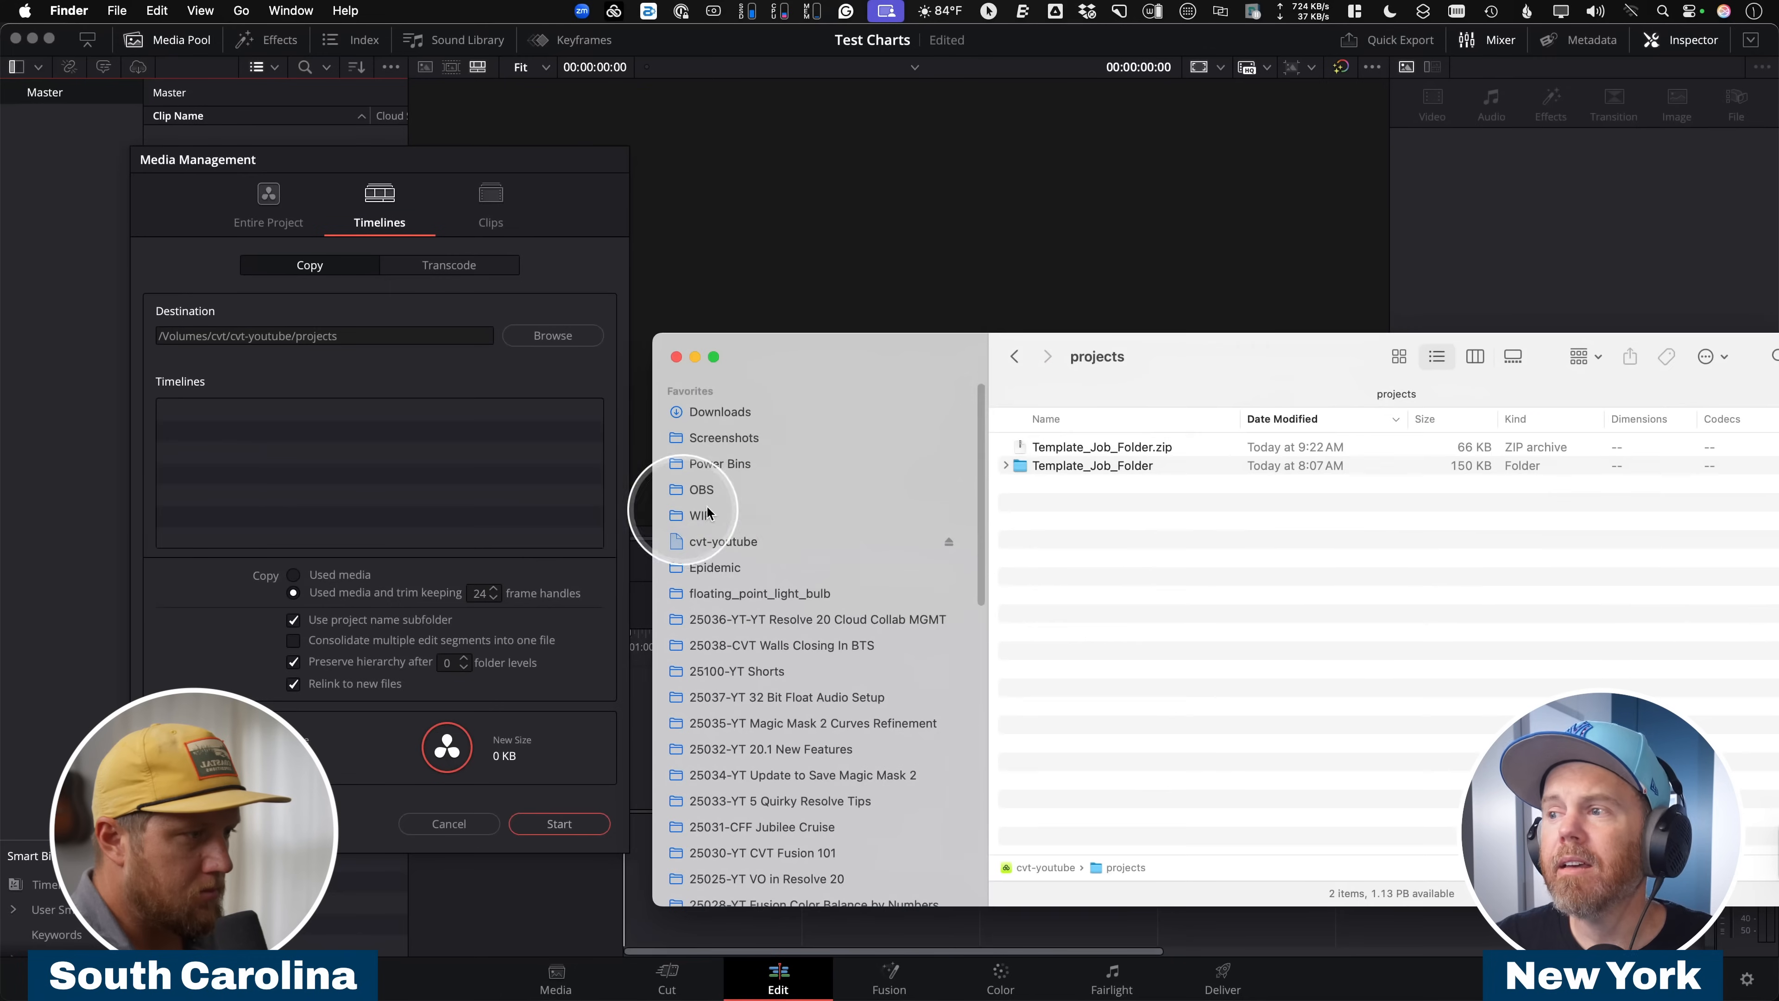
pyautogui.moveTo(1315, 350); pyautogui.dragTo(1042, 279)
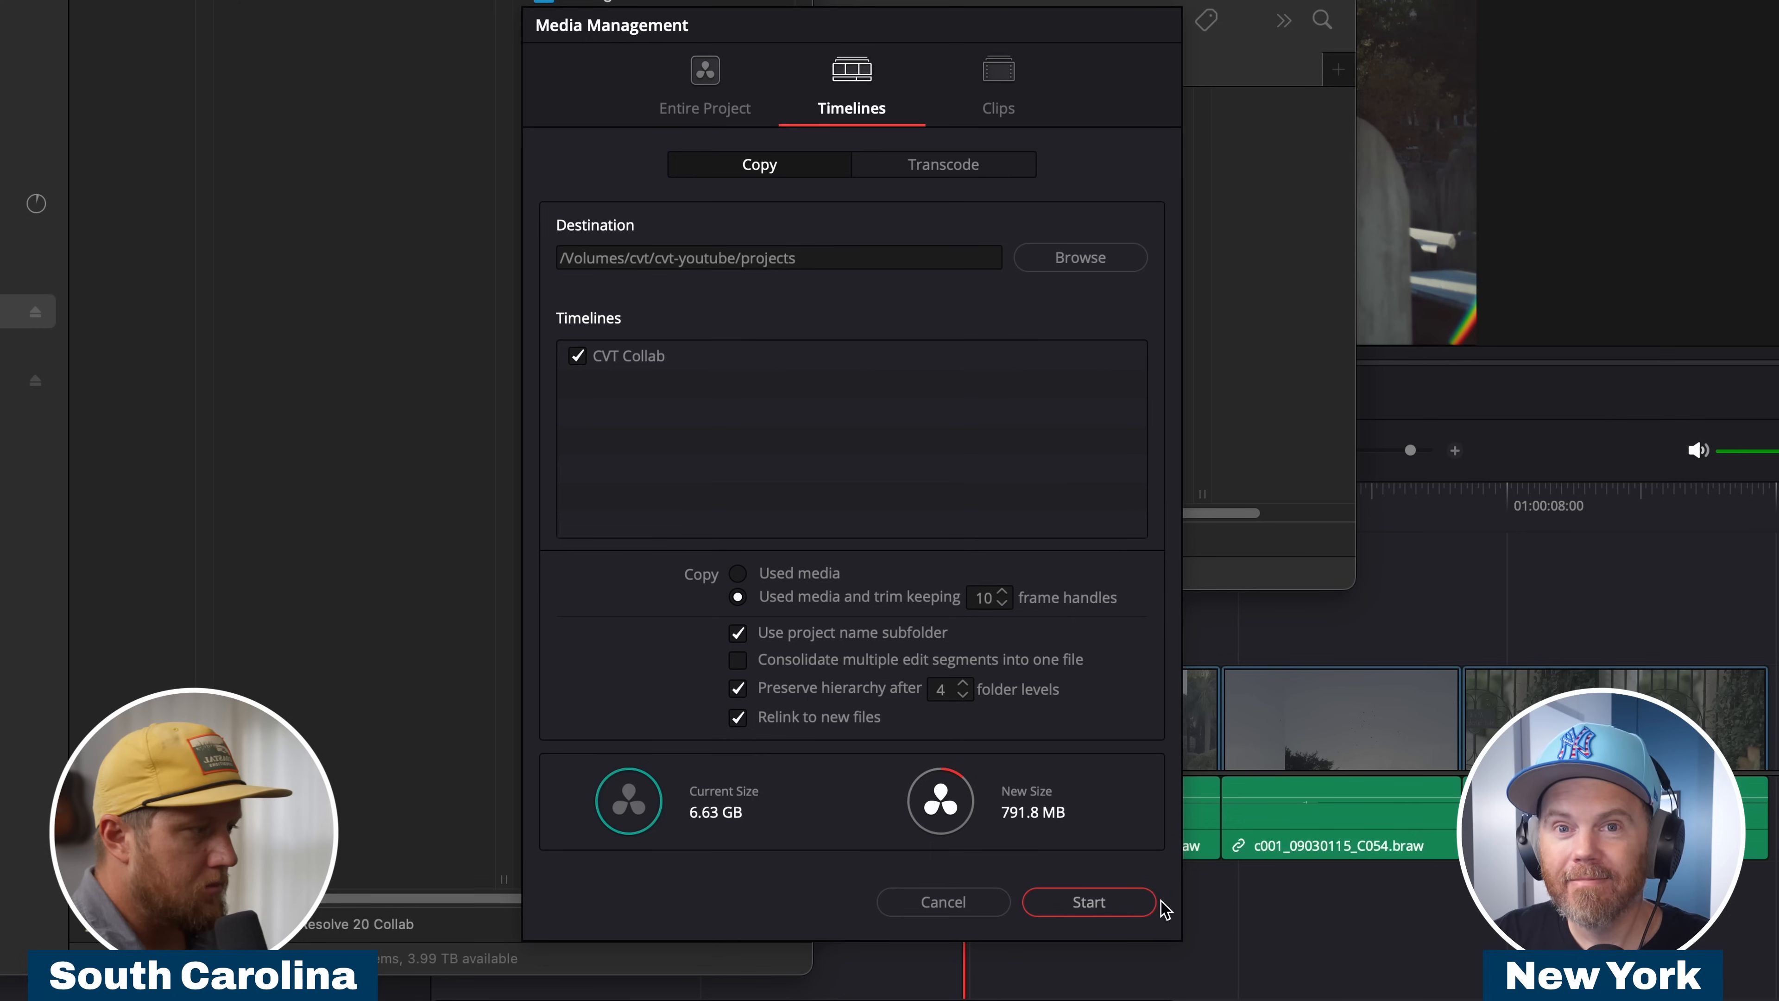
pyautogui.click(1104, 902)
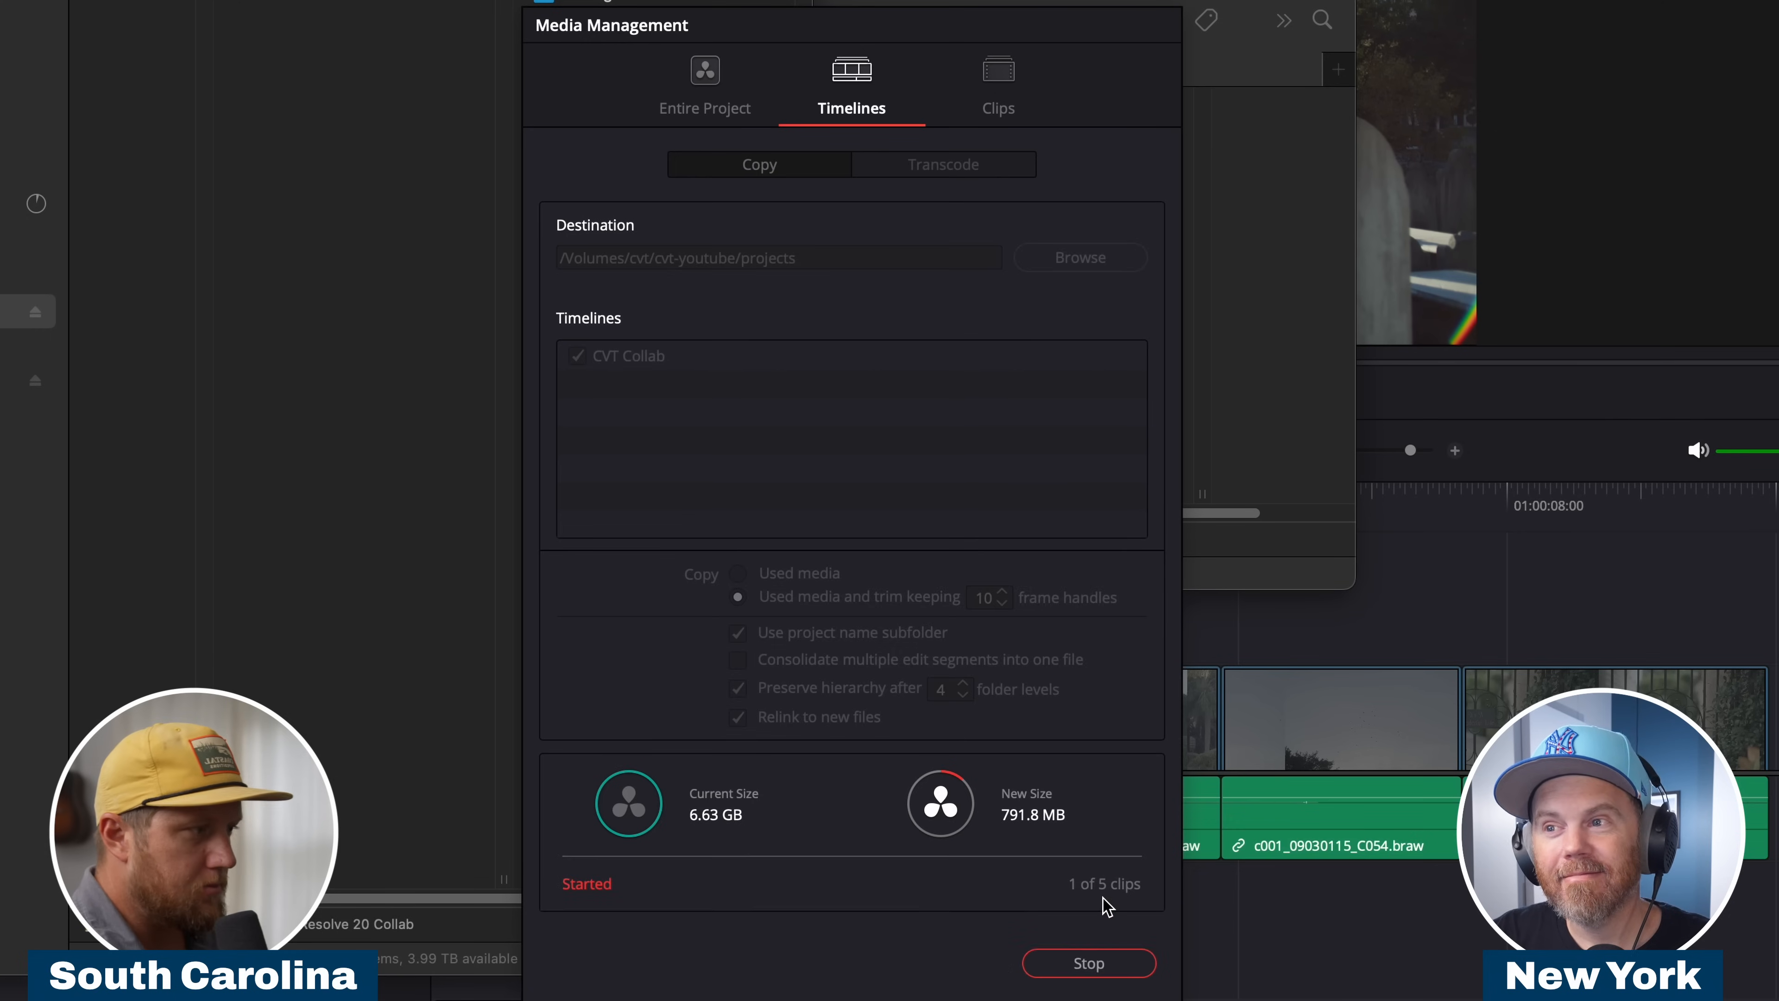
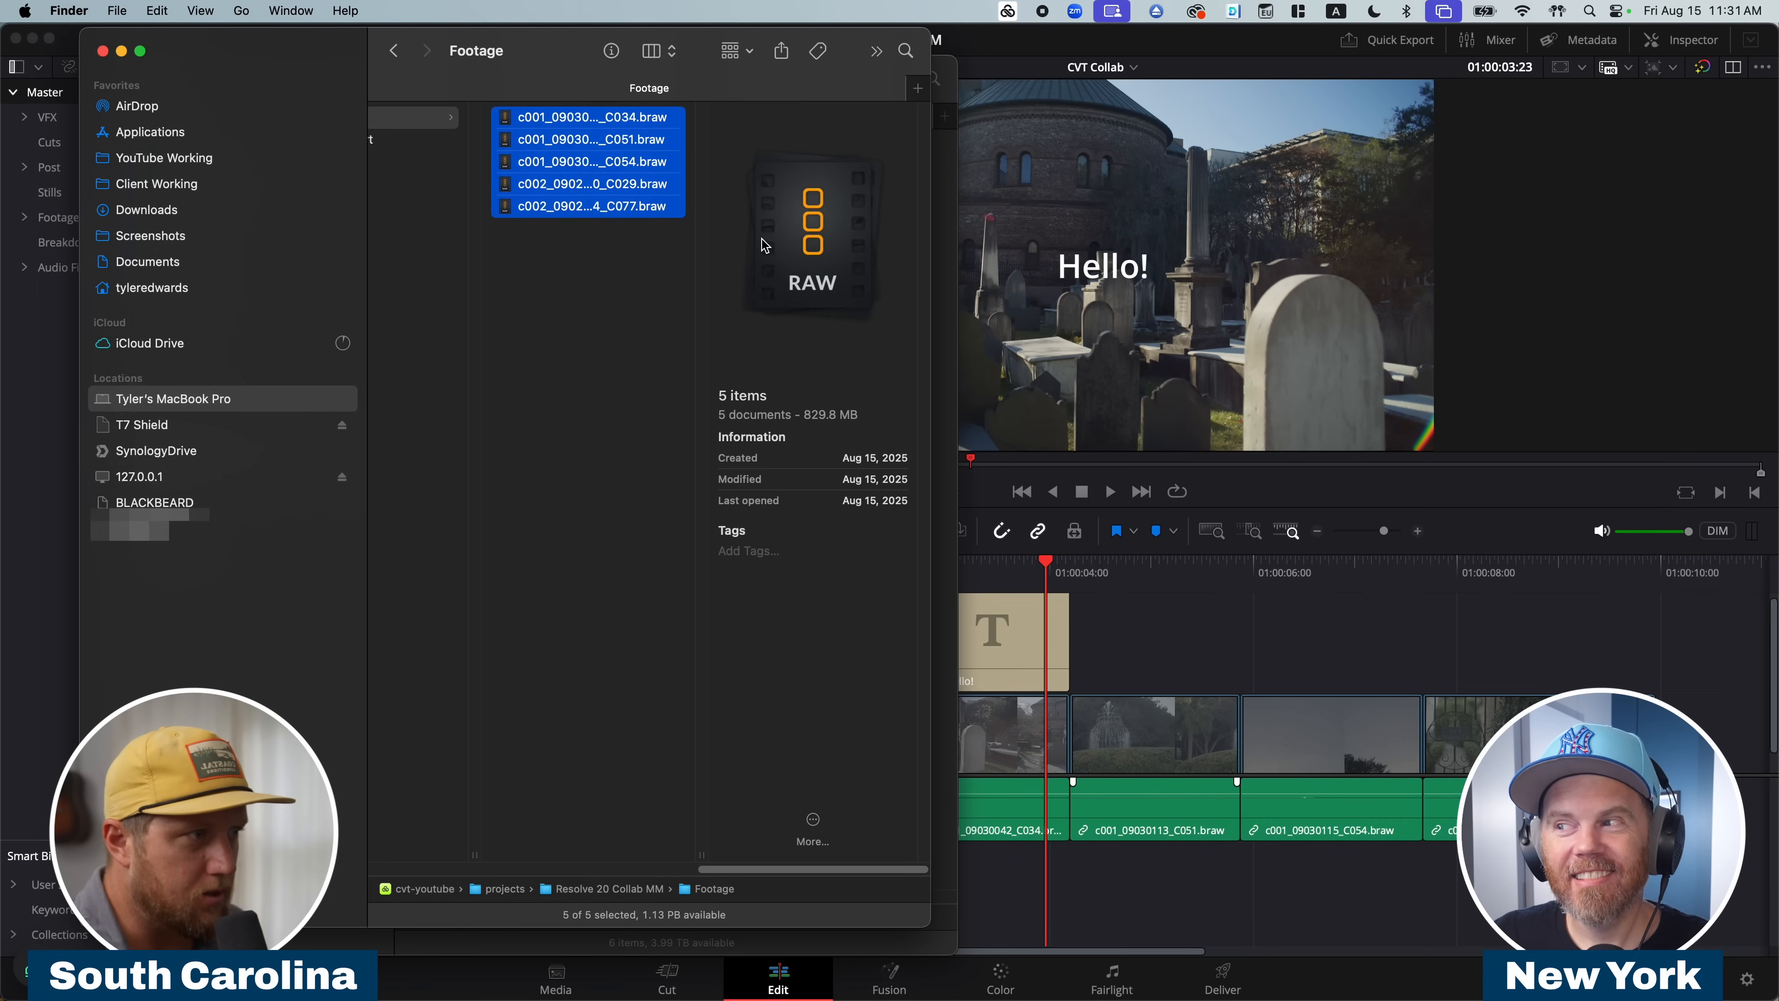
# Compare the source folder structure in projects / Resolve 20 Collab on T7 Shield with the media-managed Resolve 20 Collab MM folder.
pyautogui.click(453, 202)
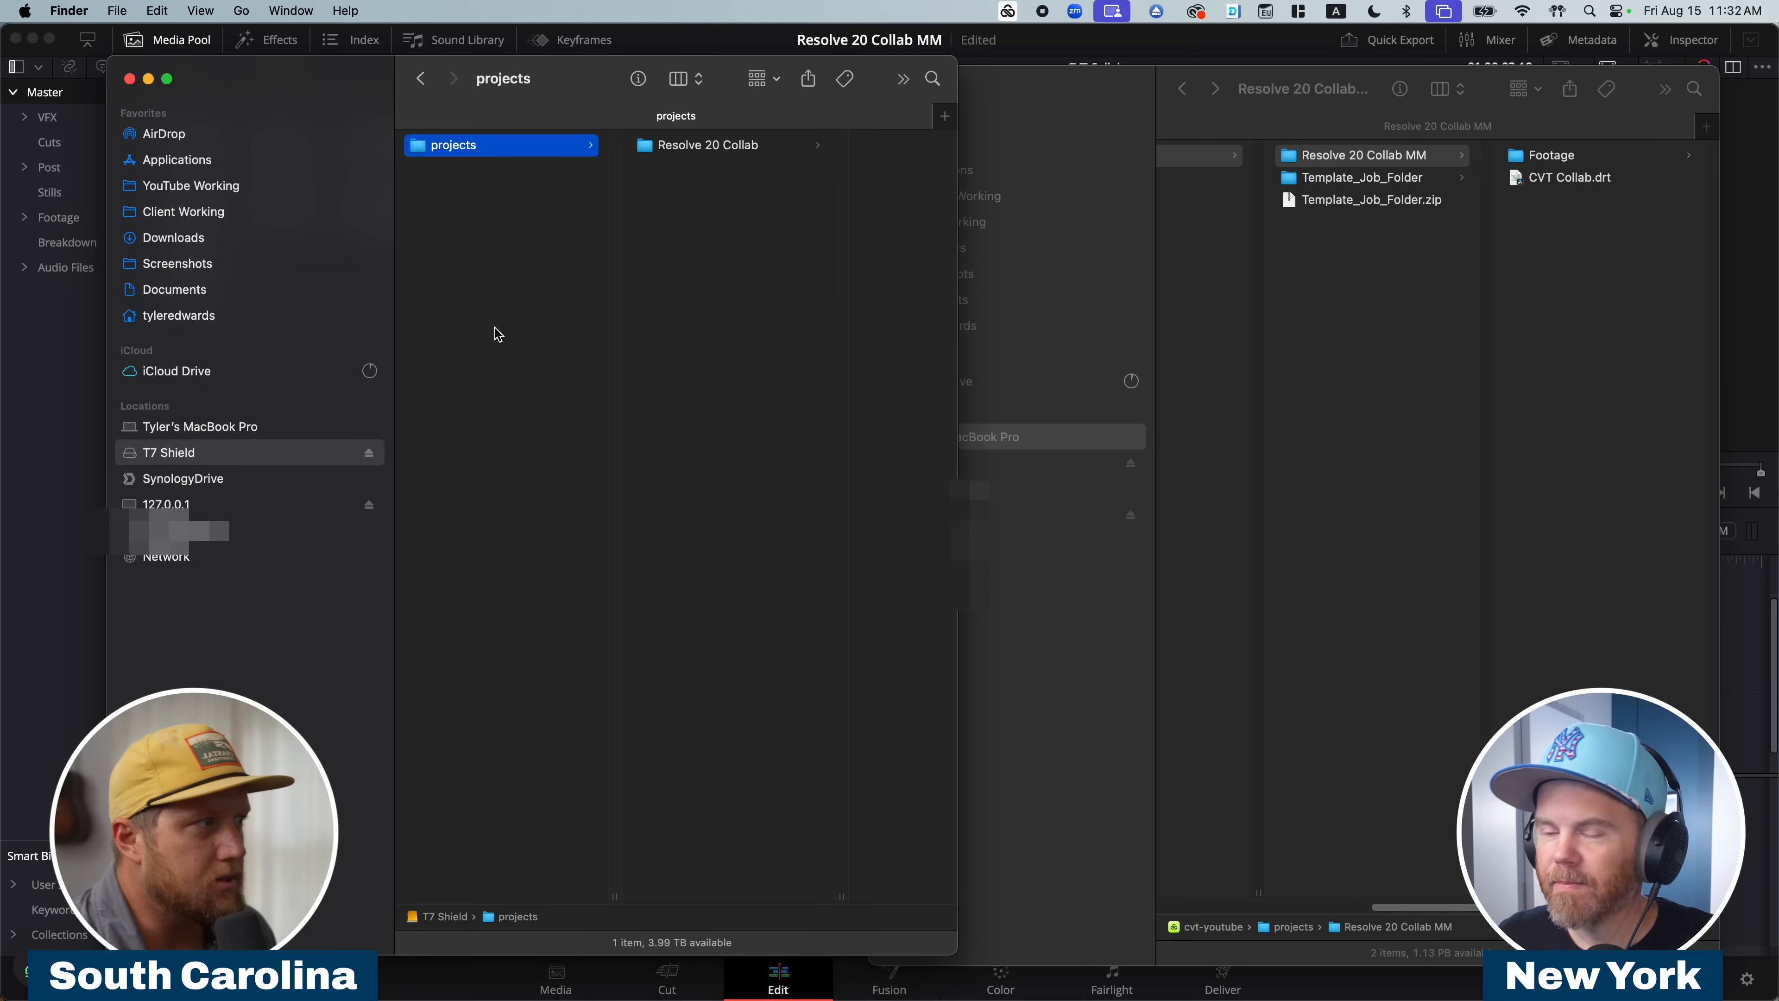
pyautogui.click(768, 145)
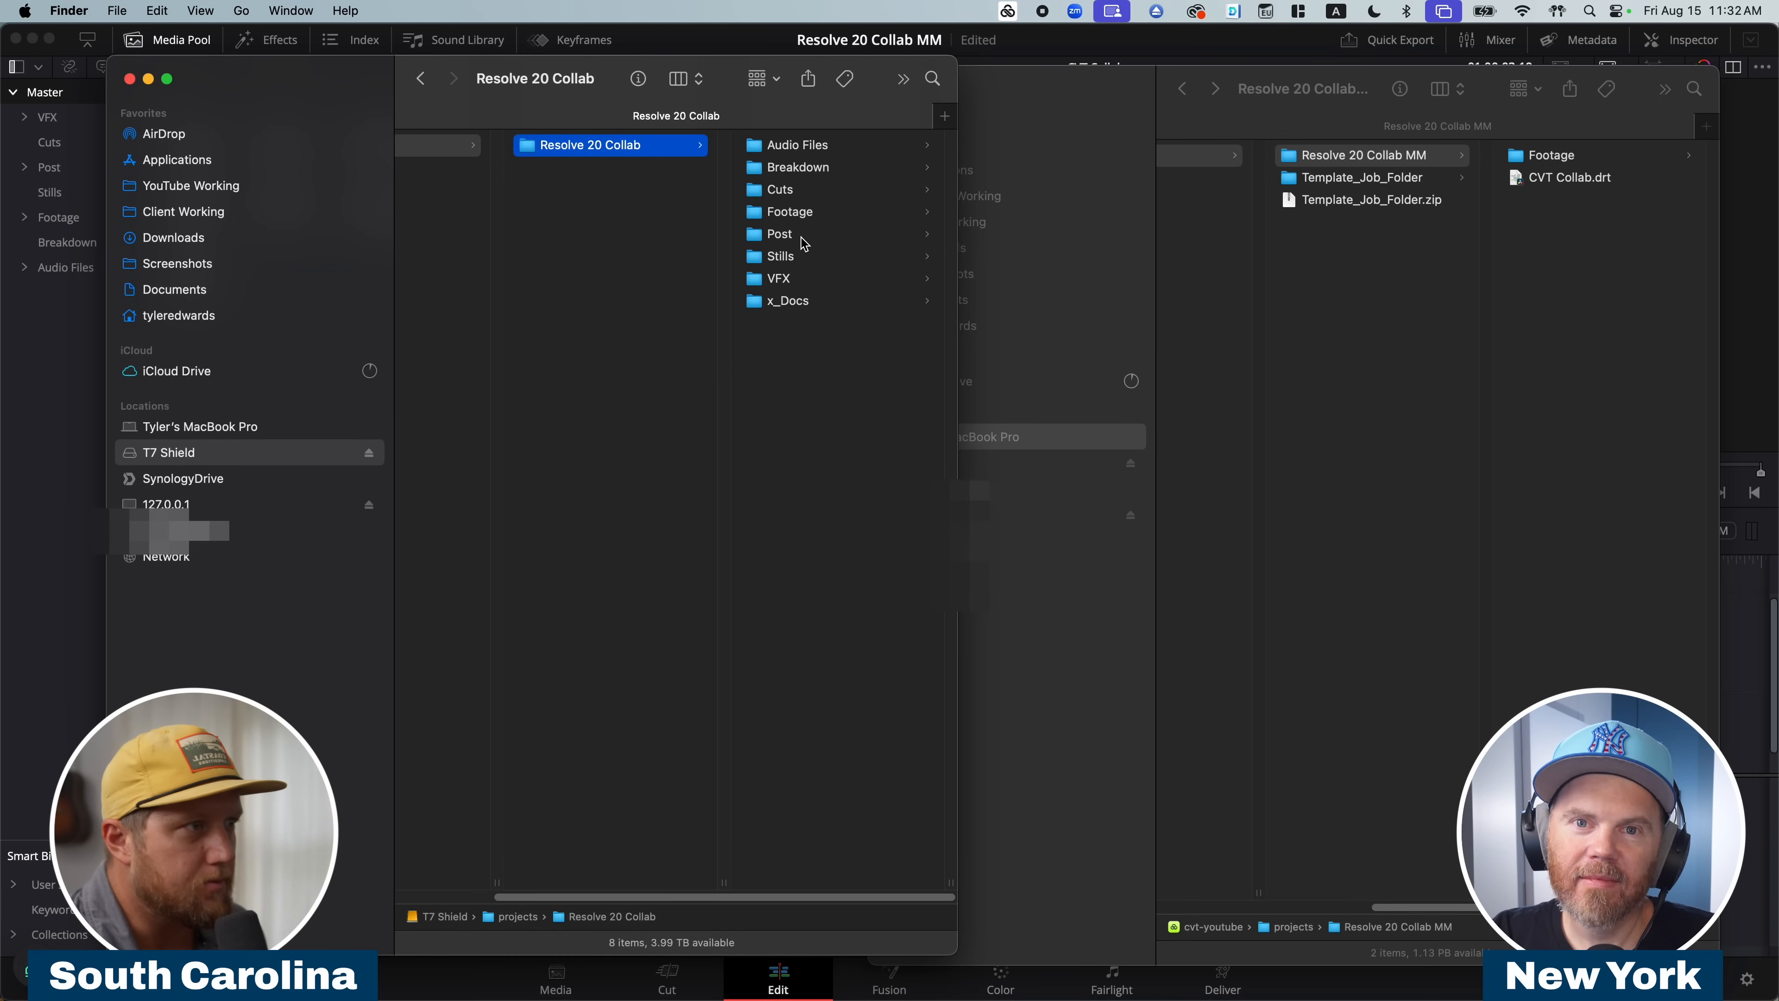
pyautogui.click(1395, 250)
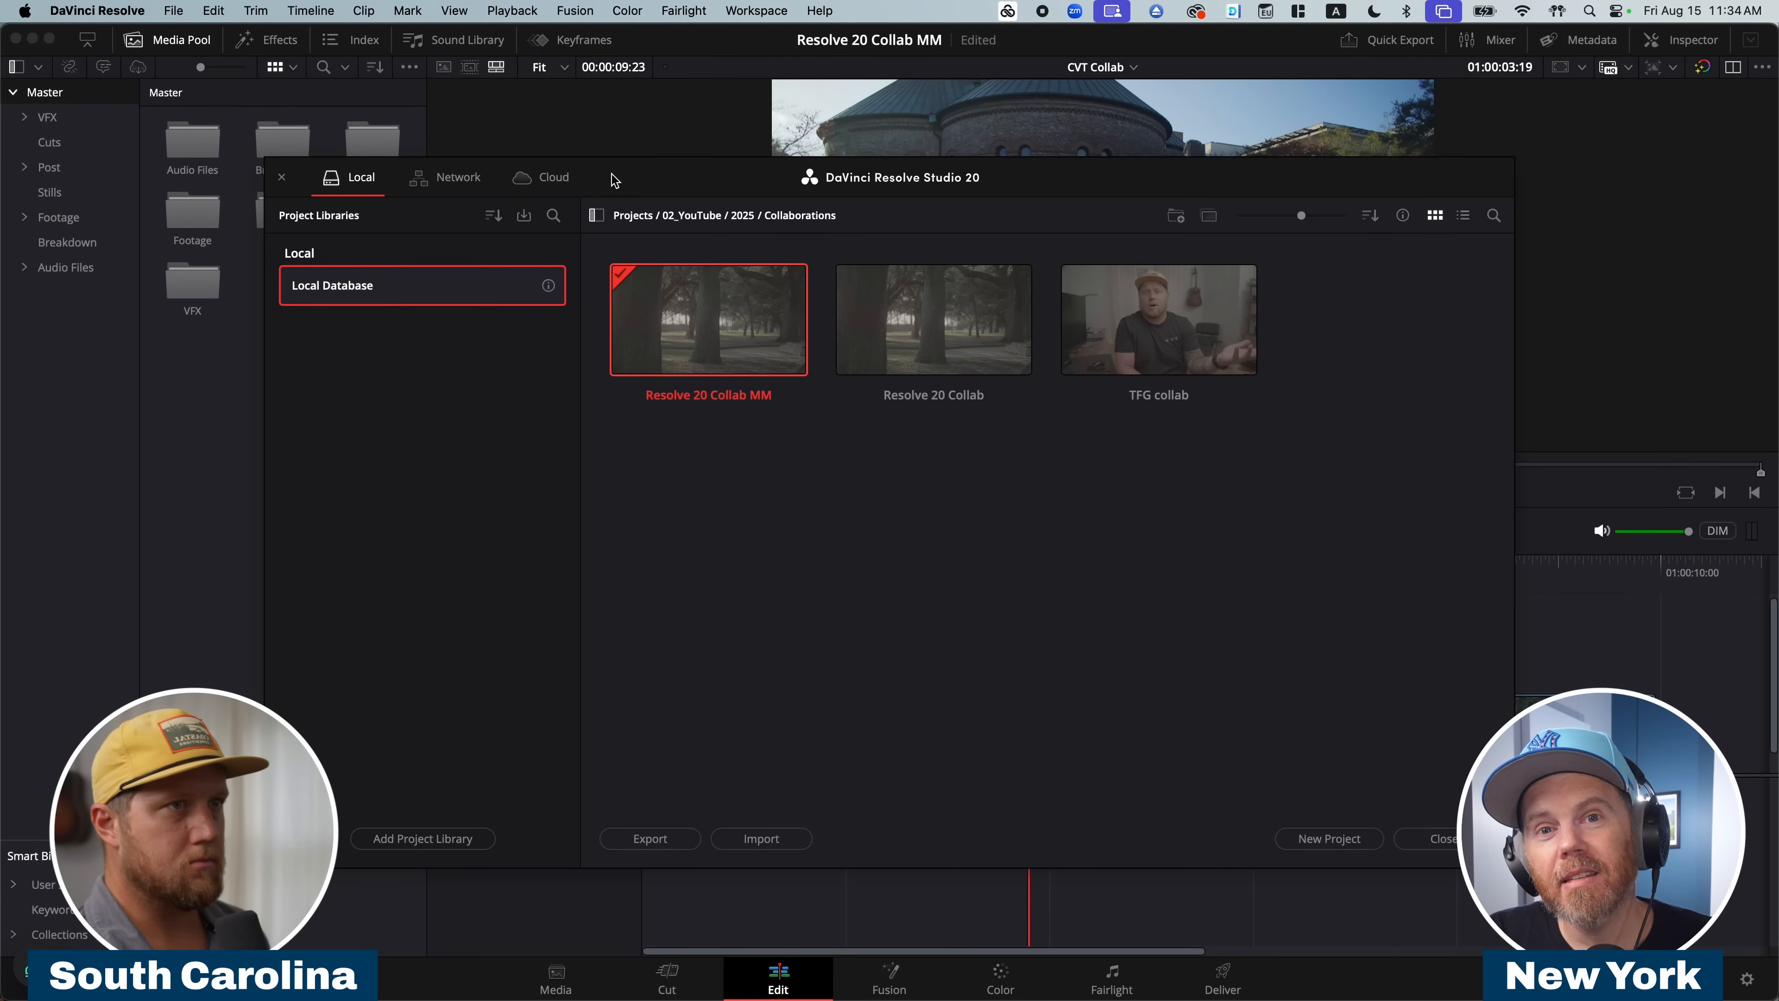
# Copy the Resolve 20 Collab MM project to the Home folder of the cvt_cloud Blackmagic Cloud library.
pyautogui.click(1208, 215)
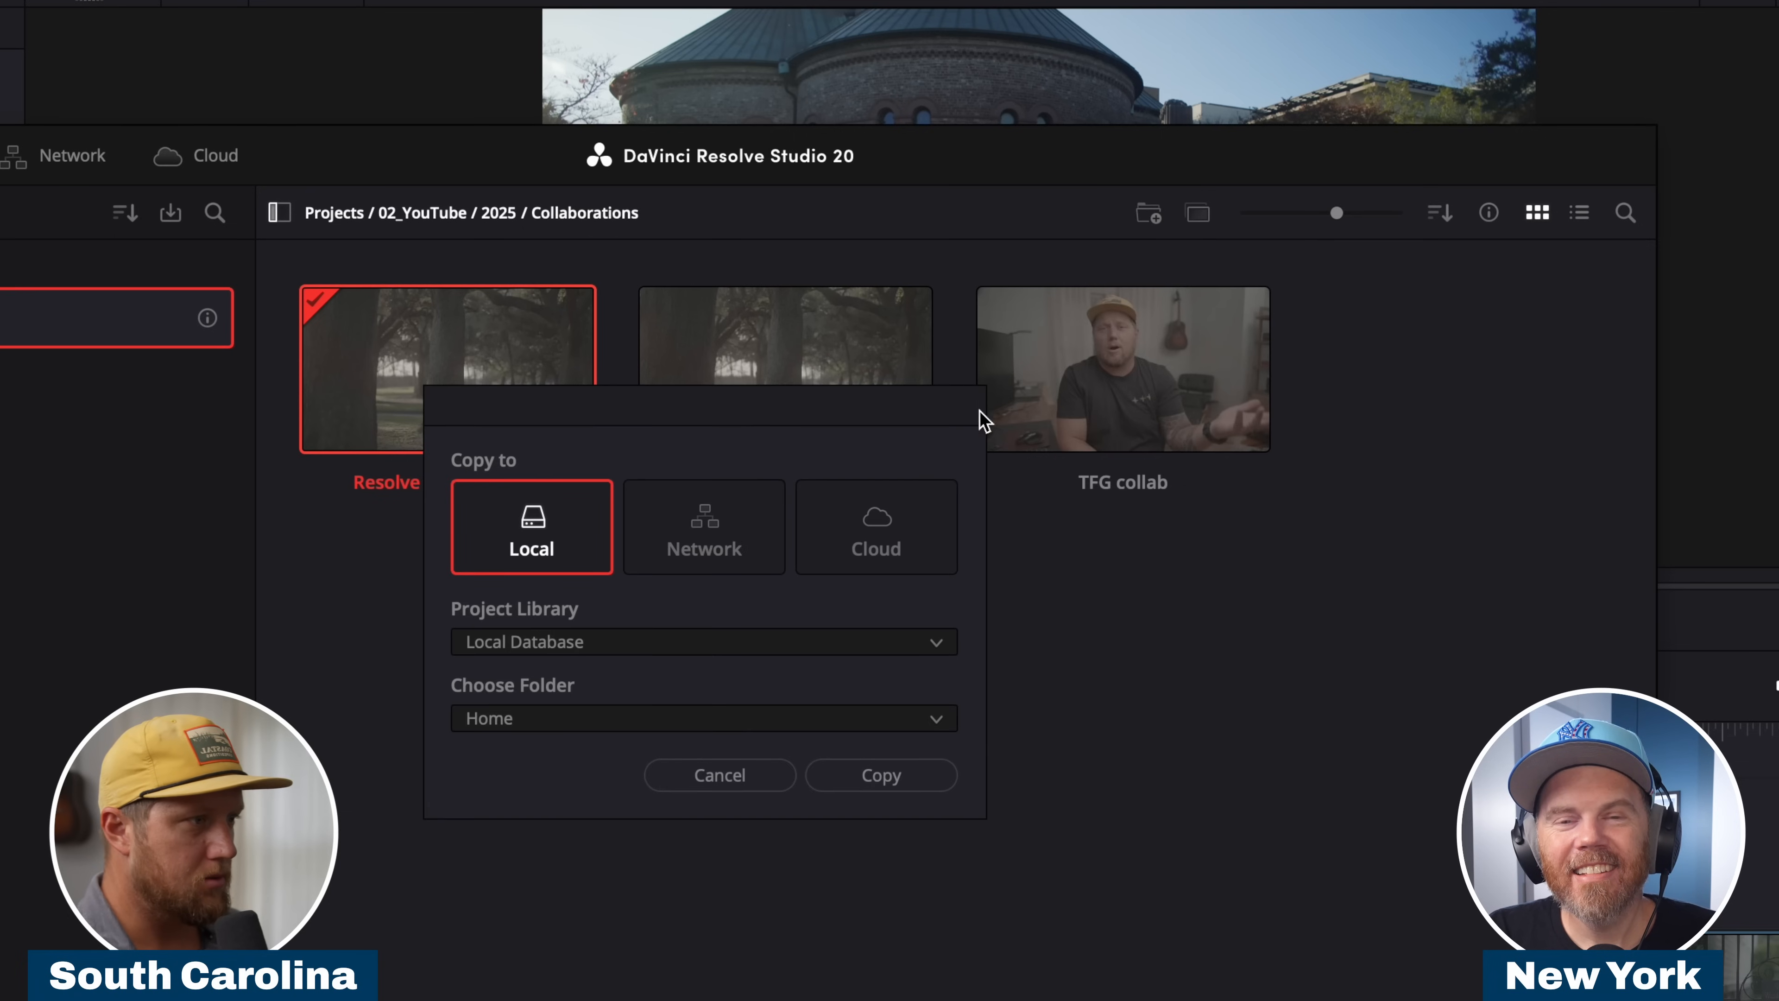
pyautogui.click(909, 530)
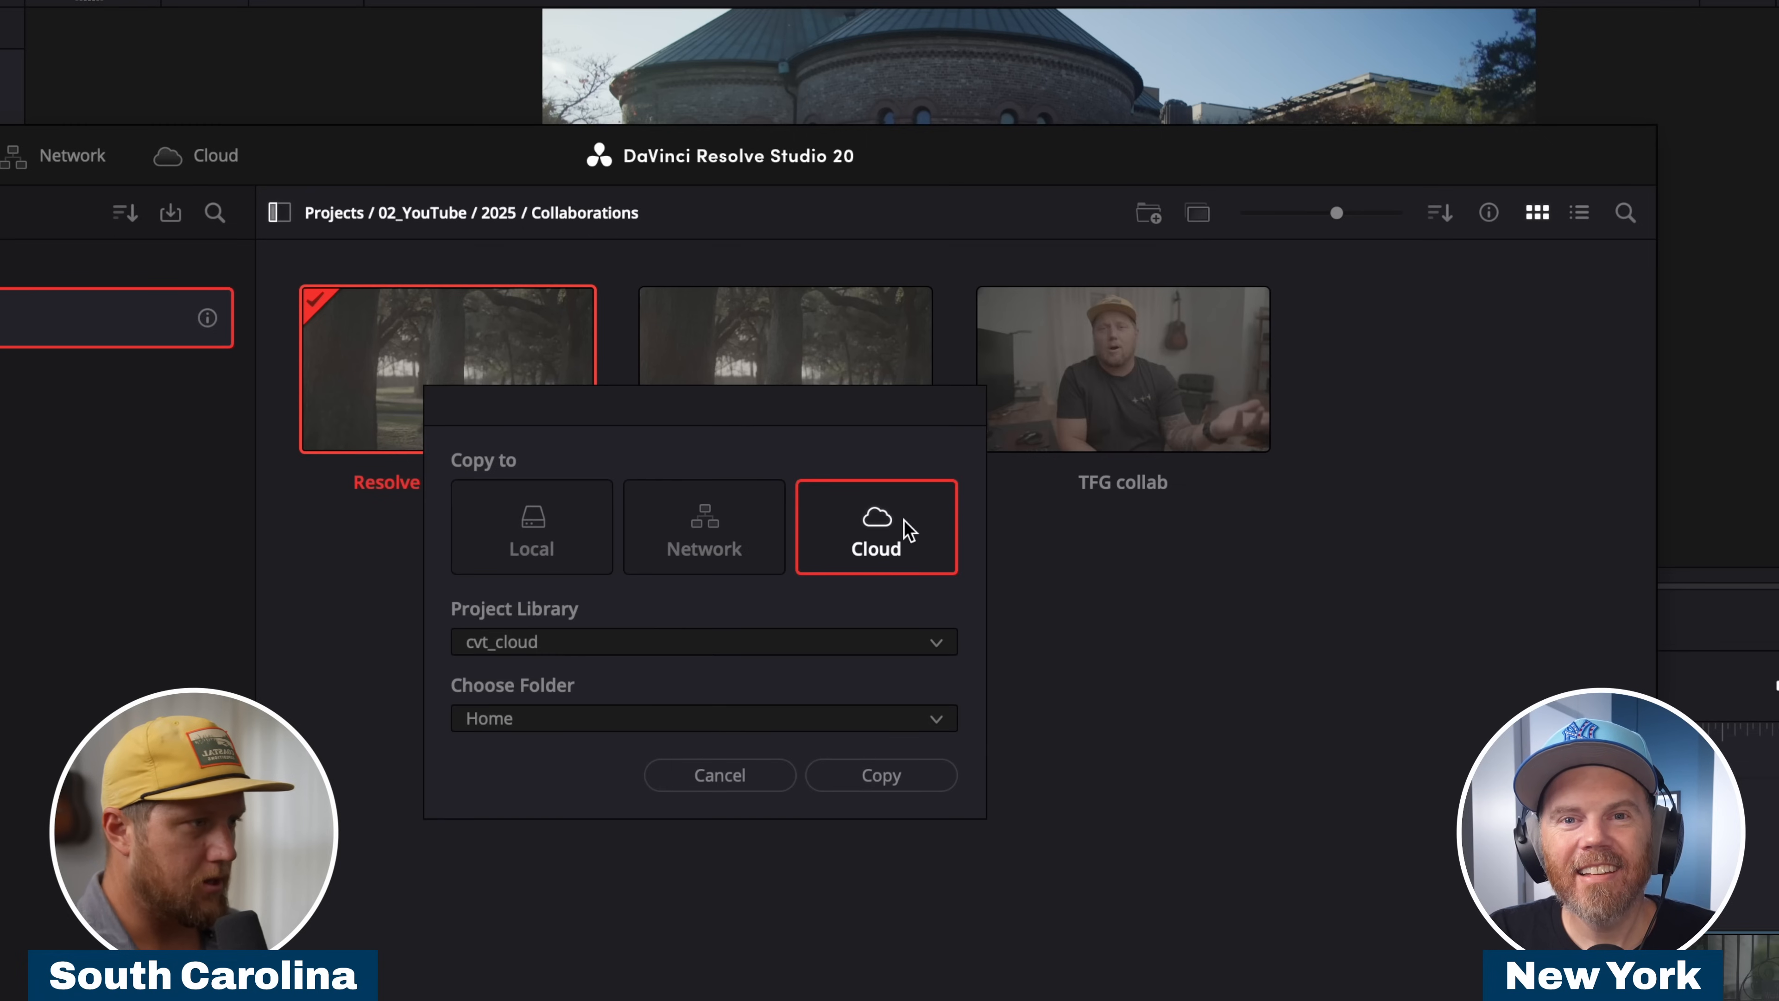
pyautogui.click(853, 776)
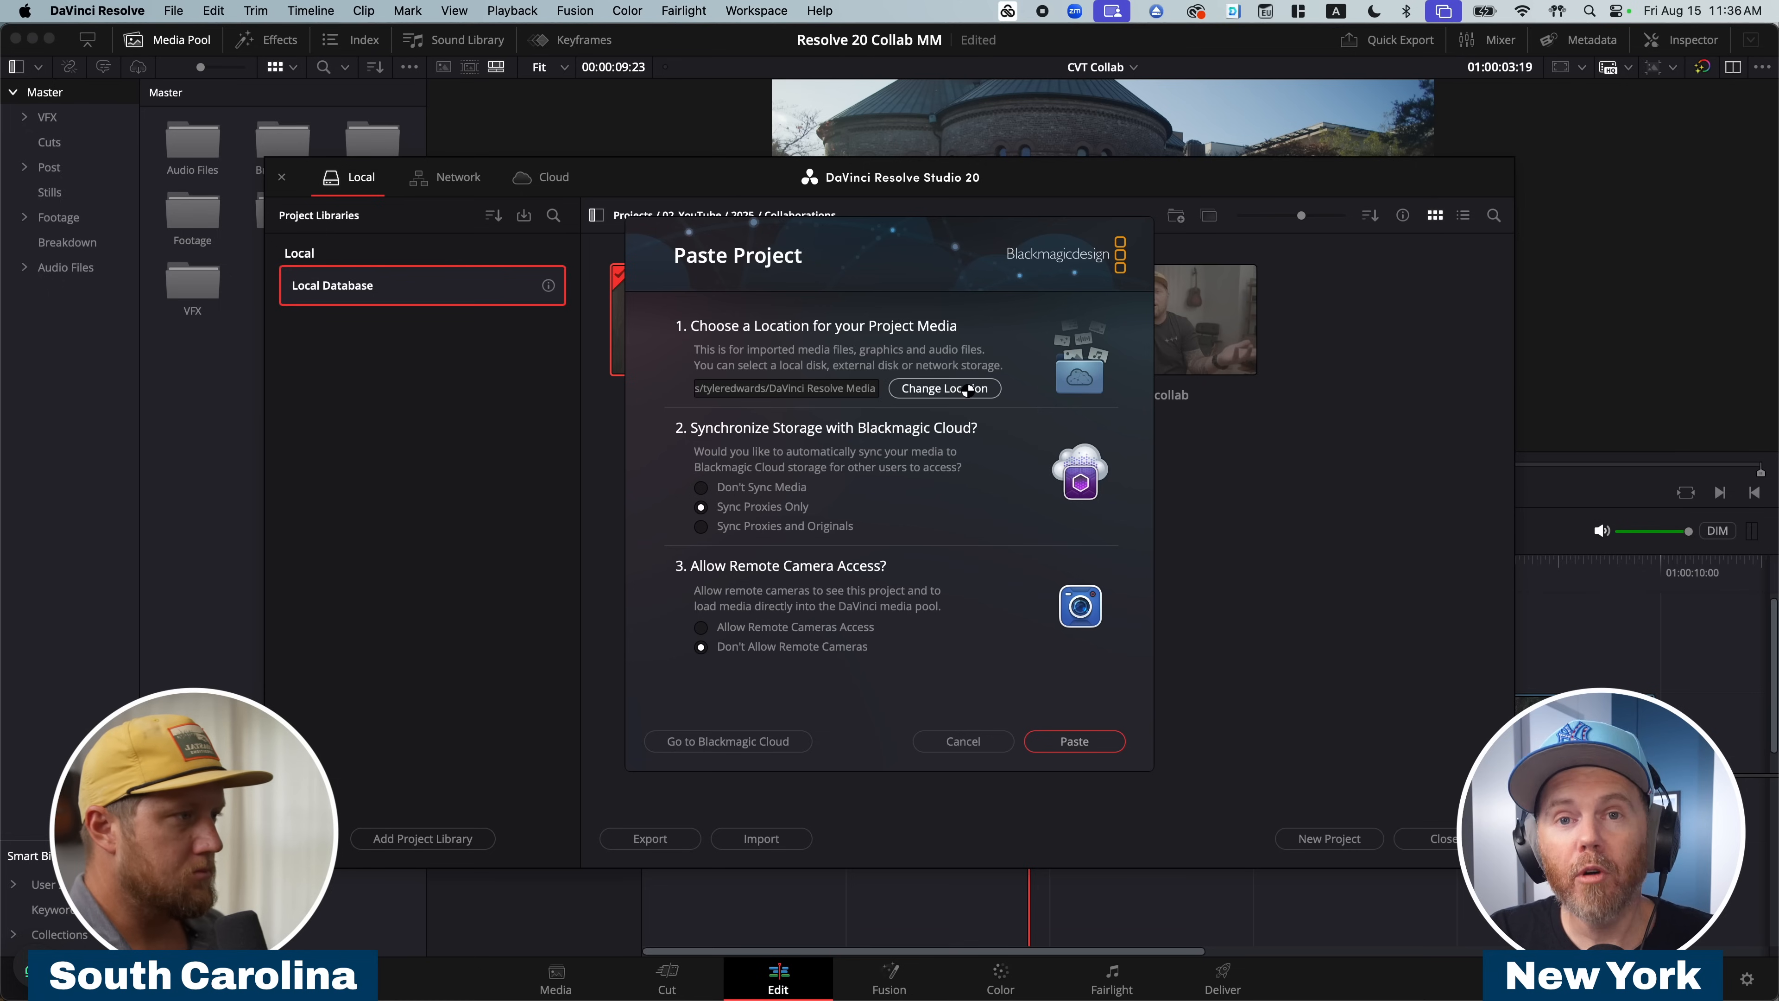
# Paste the project with its media location set to the projects folder on cvt-youtube and synchronization set to Don't Sync Media.
pyautogui.click(960, 388)
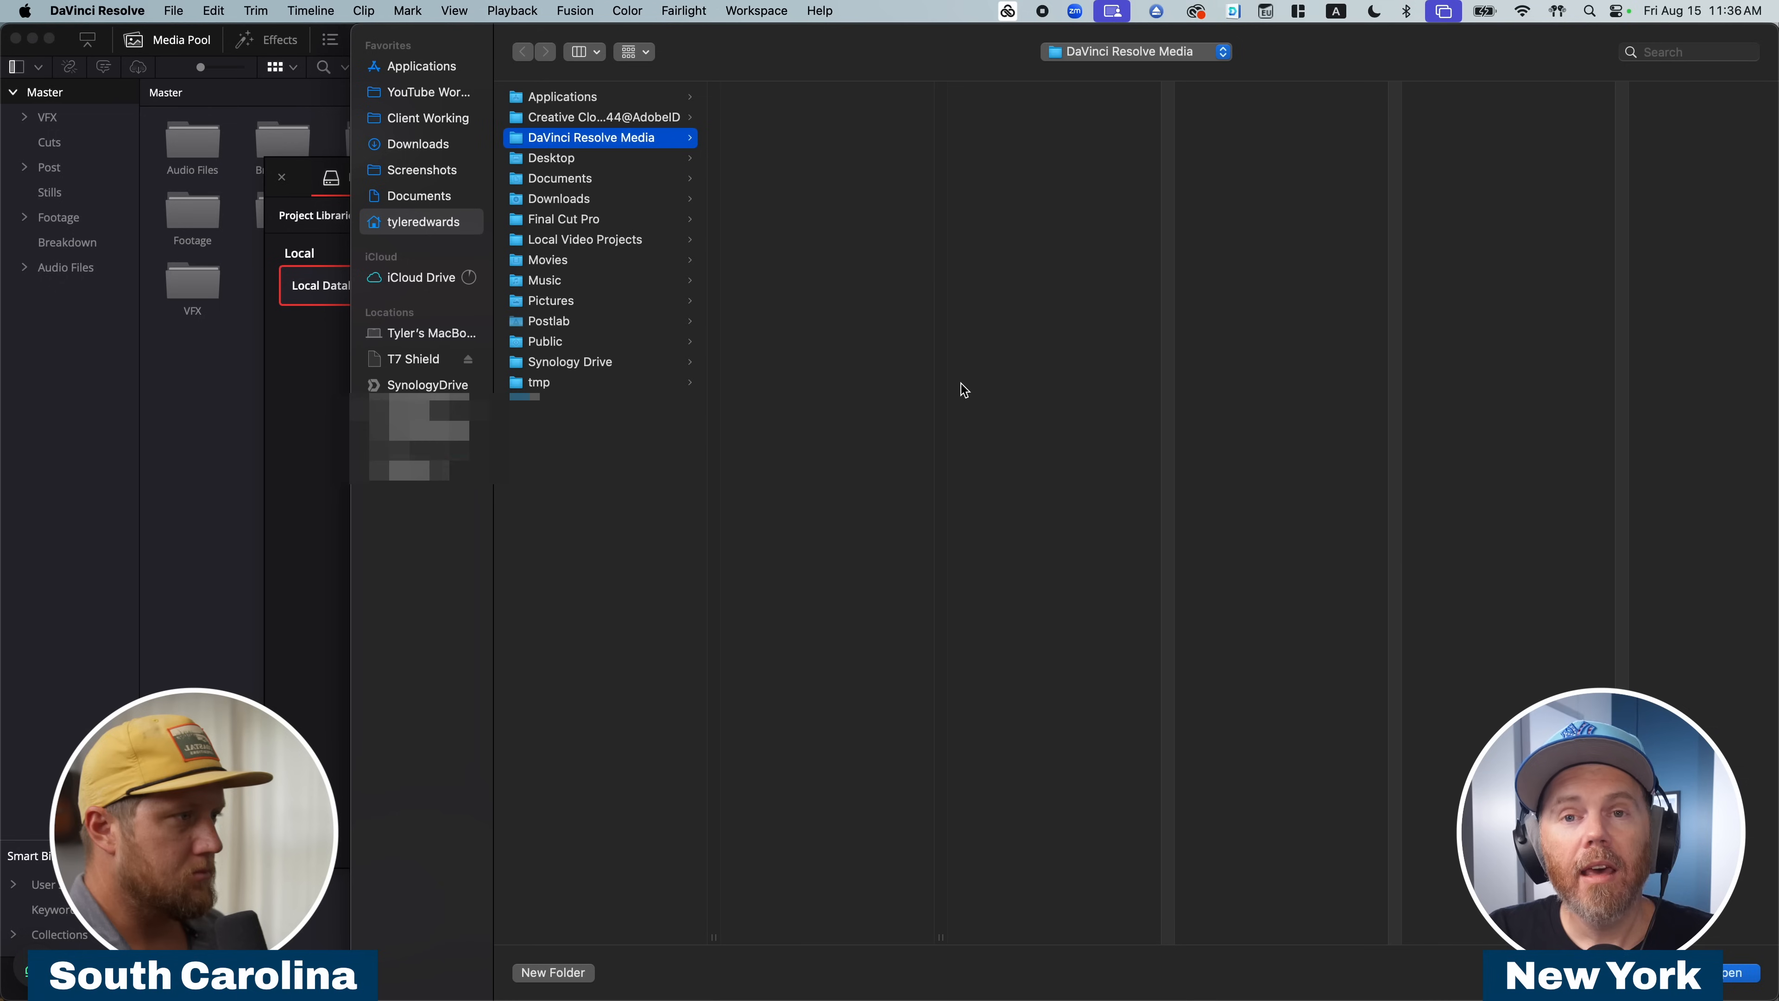
pyautogui.click(402, 335)
pyautogui.click(555, 99)
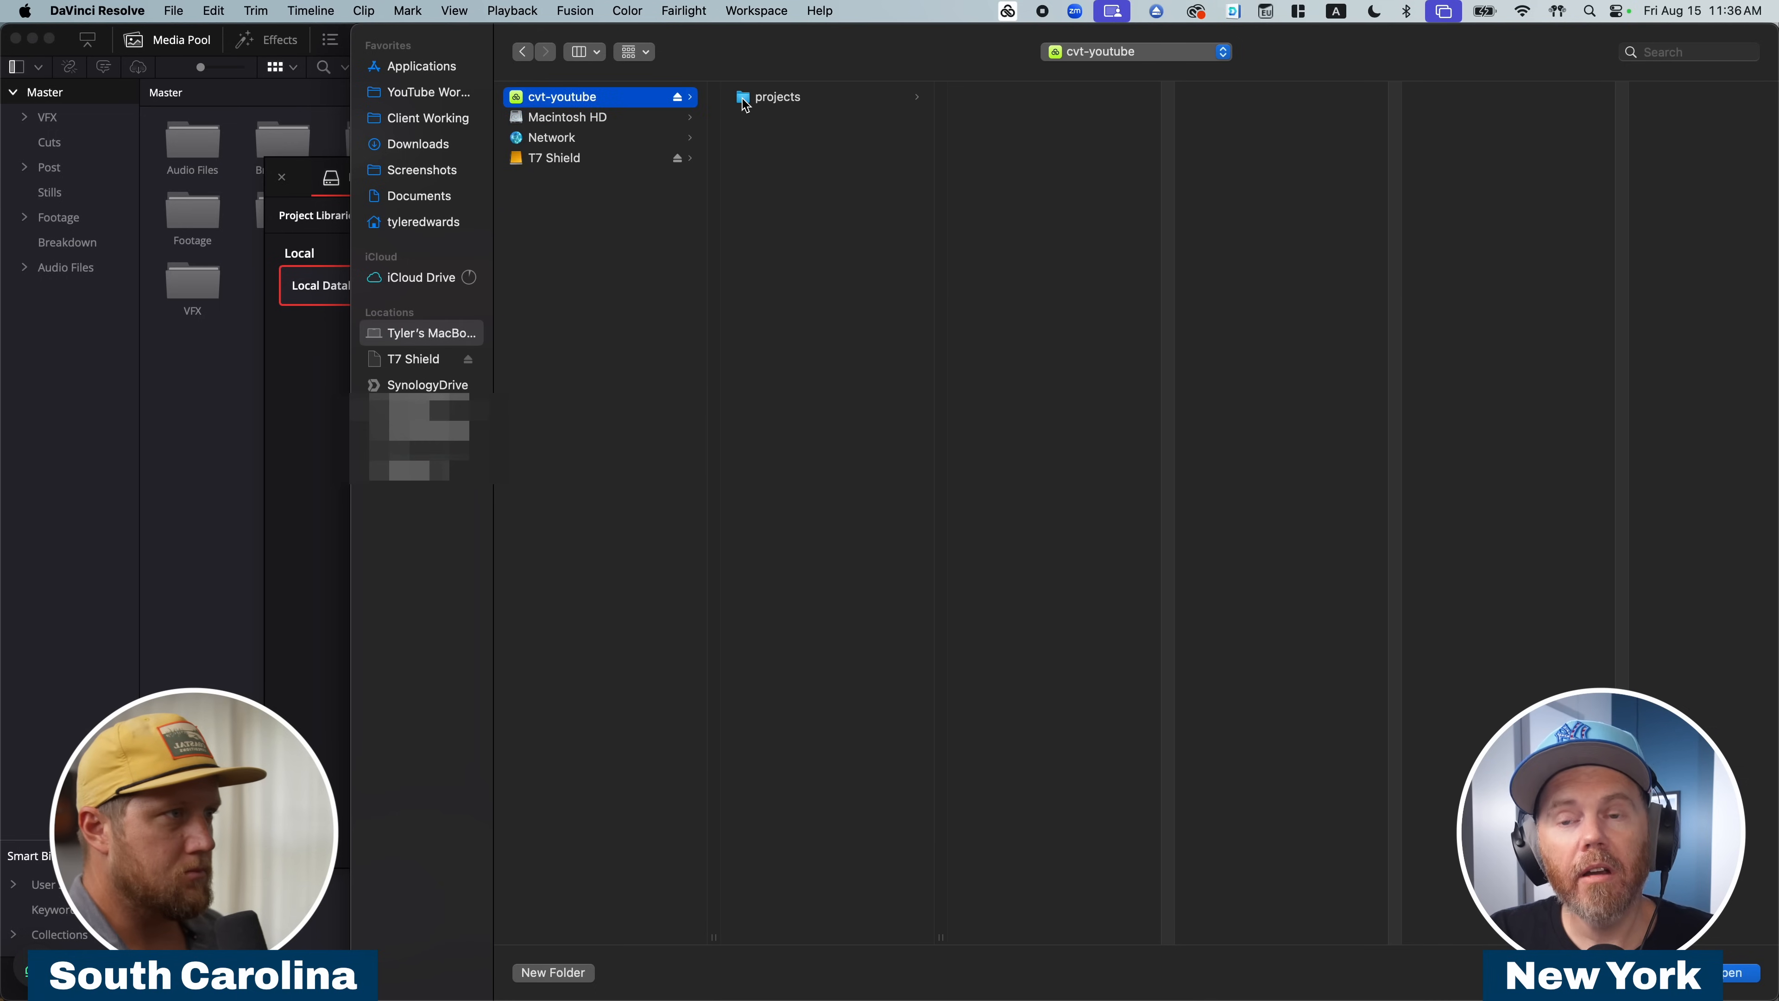
pyautogui.click(745, 98)
pyautogui.press('Return')
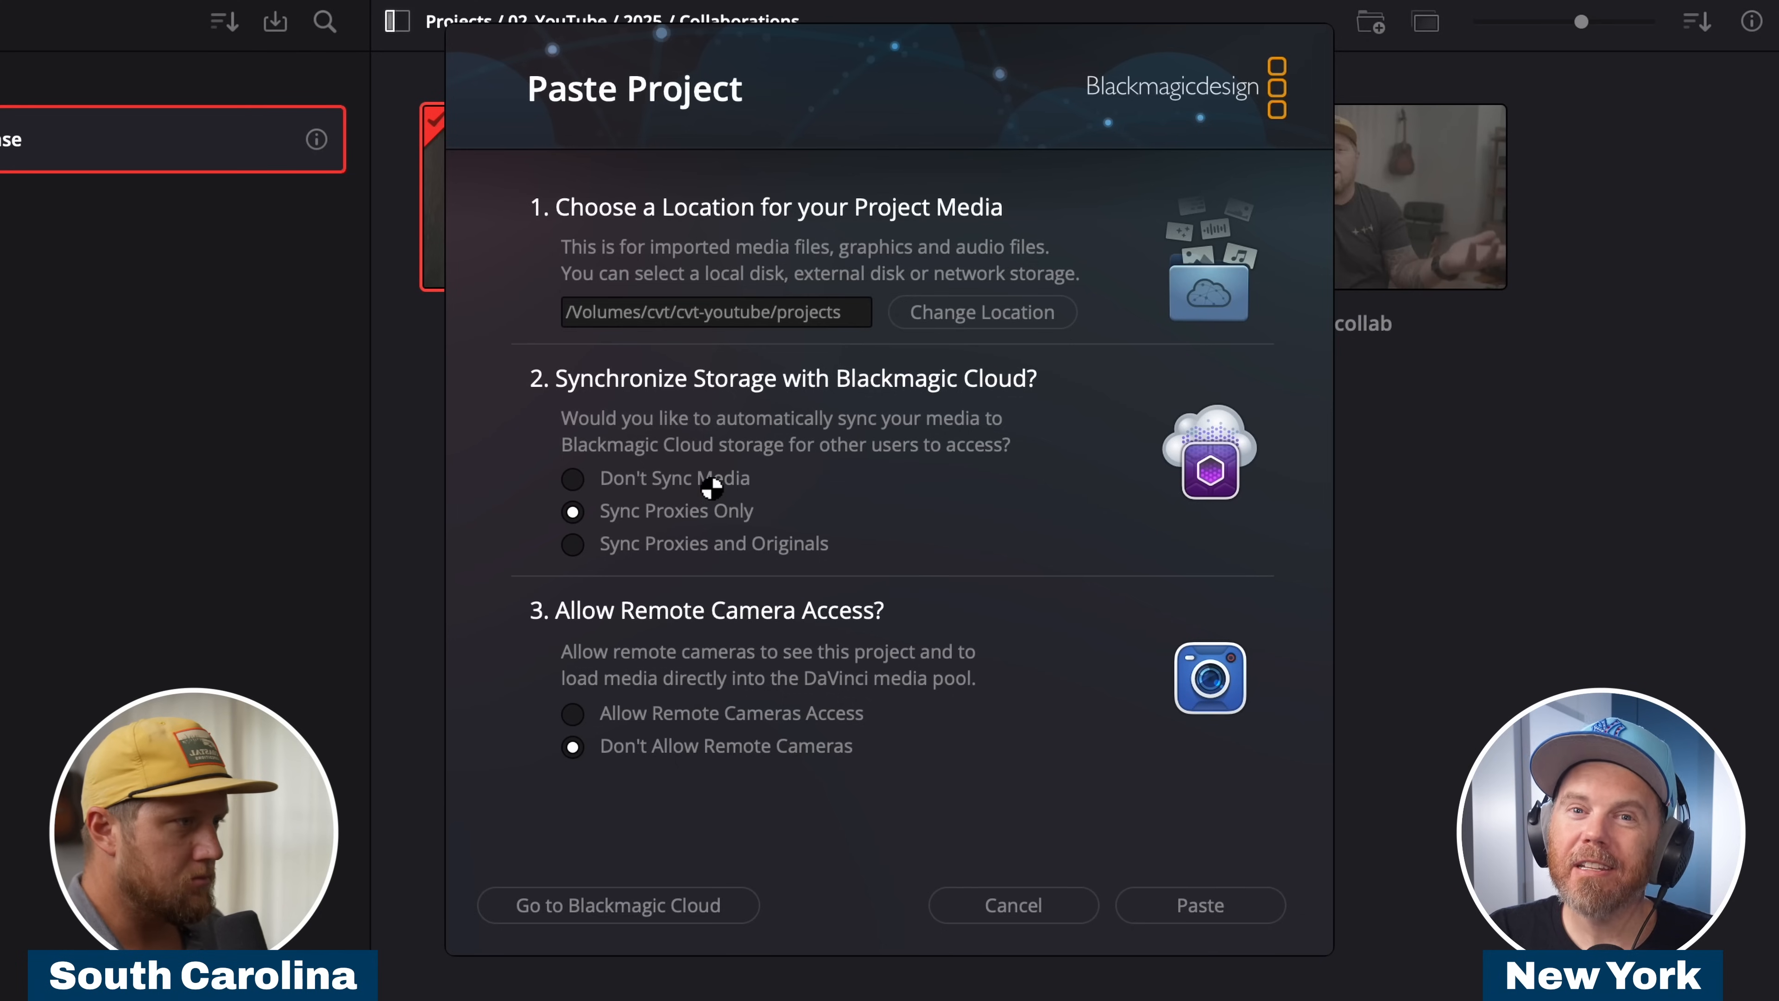
pyautogui.click(572, 478)
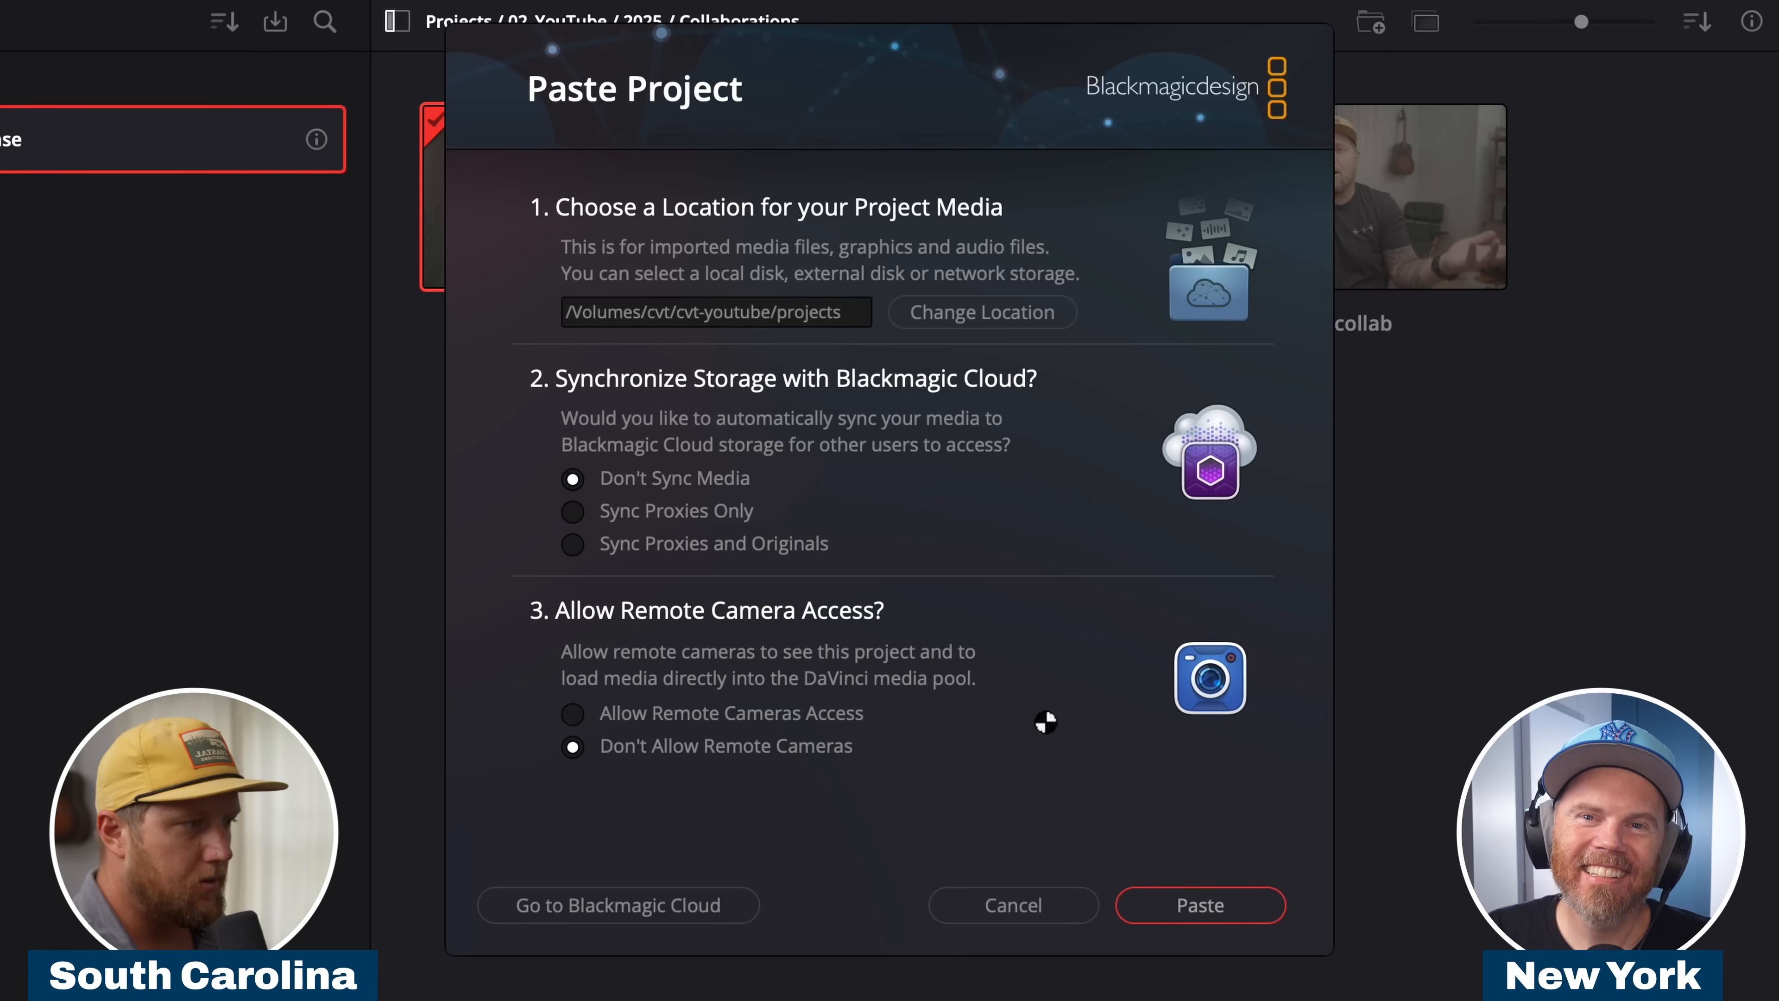
pyautogui.click(1148, 905)
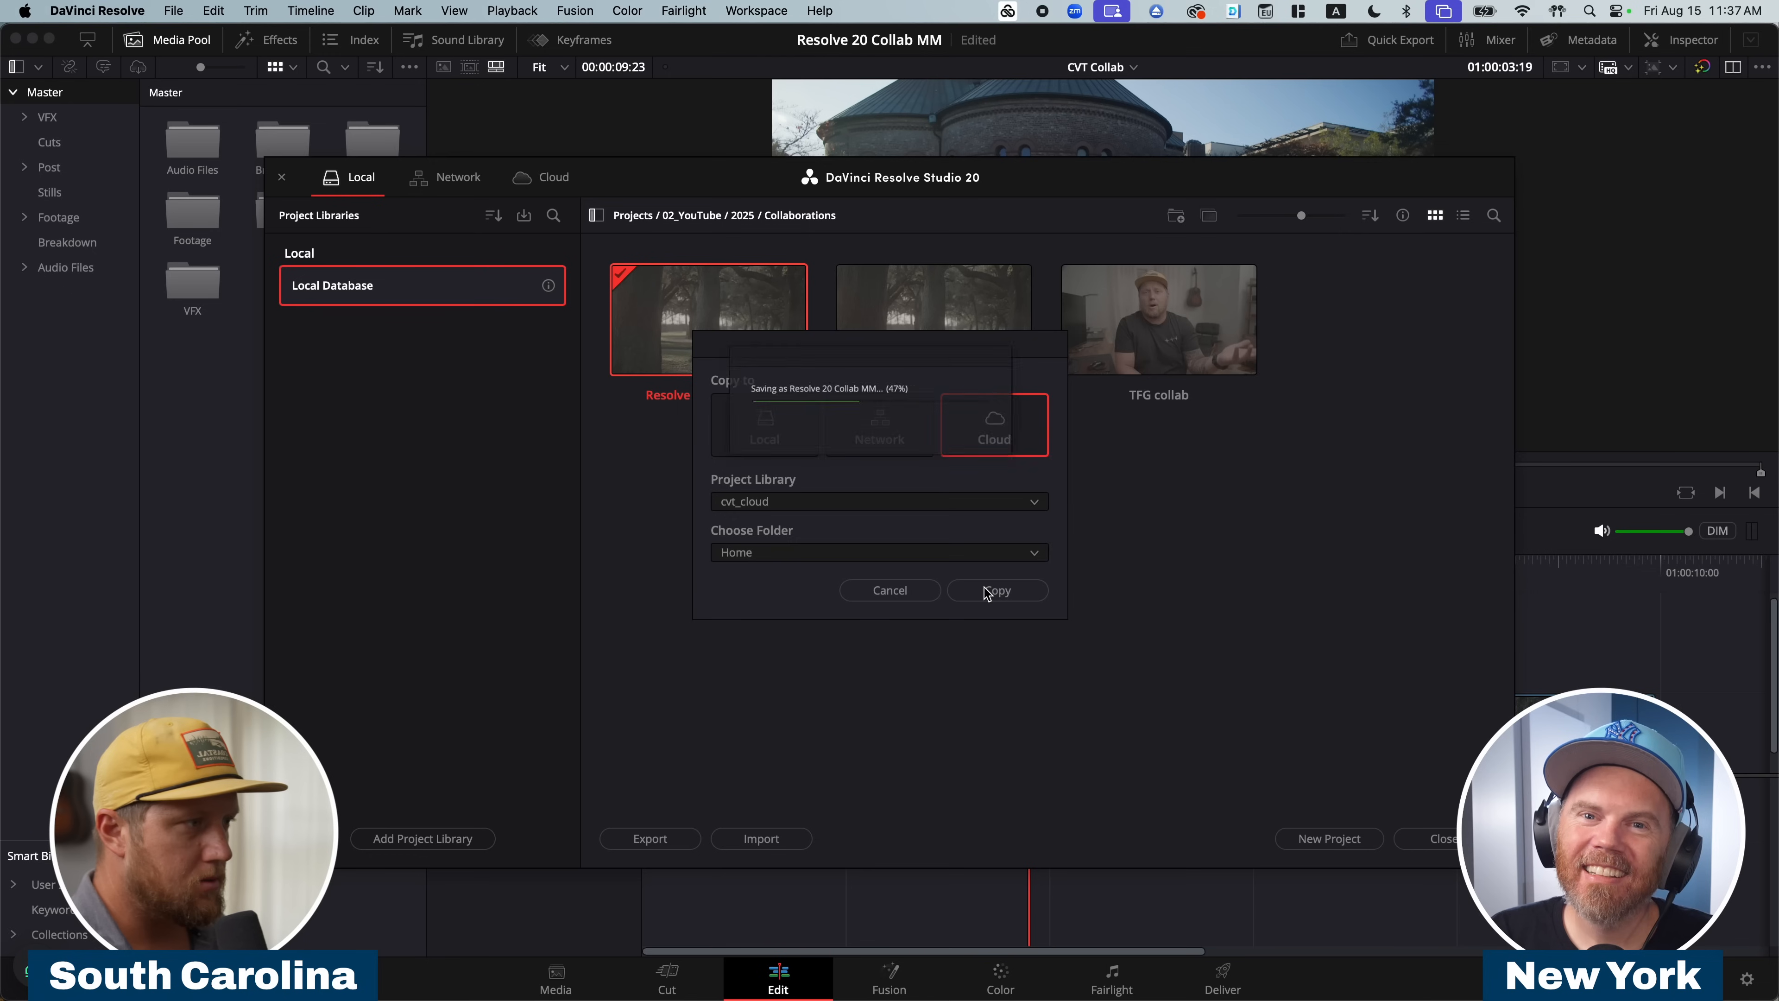
# Show the cloud projects, refresh the cvt_cloud library on the New York workstation and open Resolve 20 Collab MM there.
pyautogui.click(563, 177)
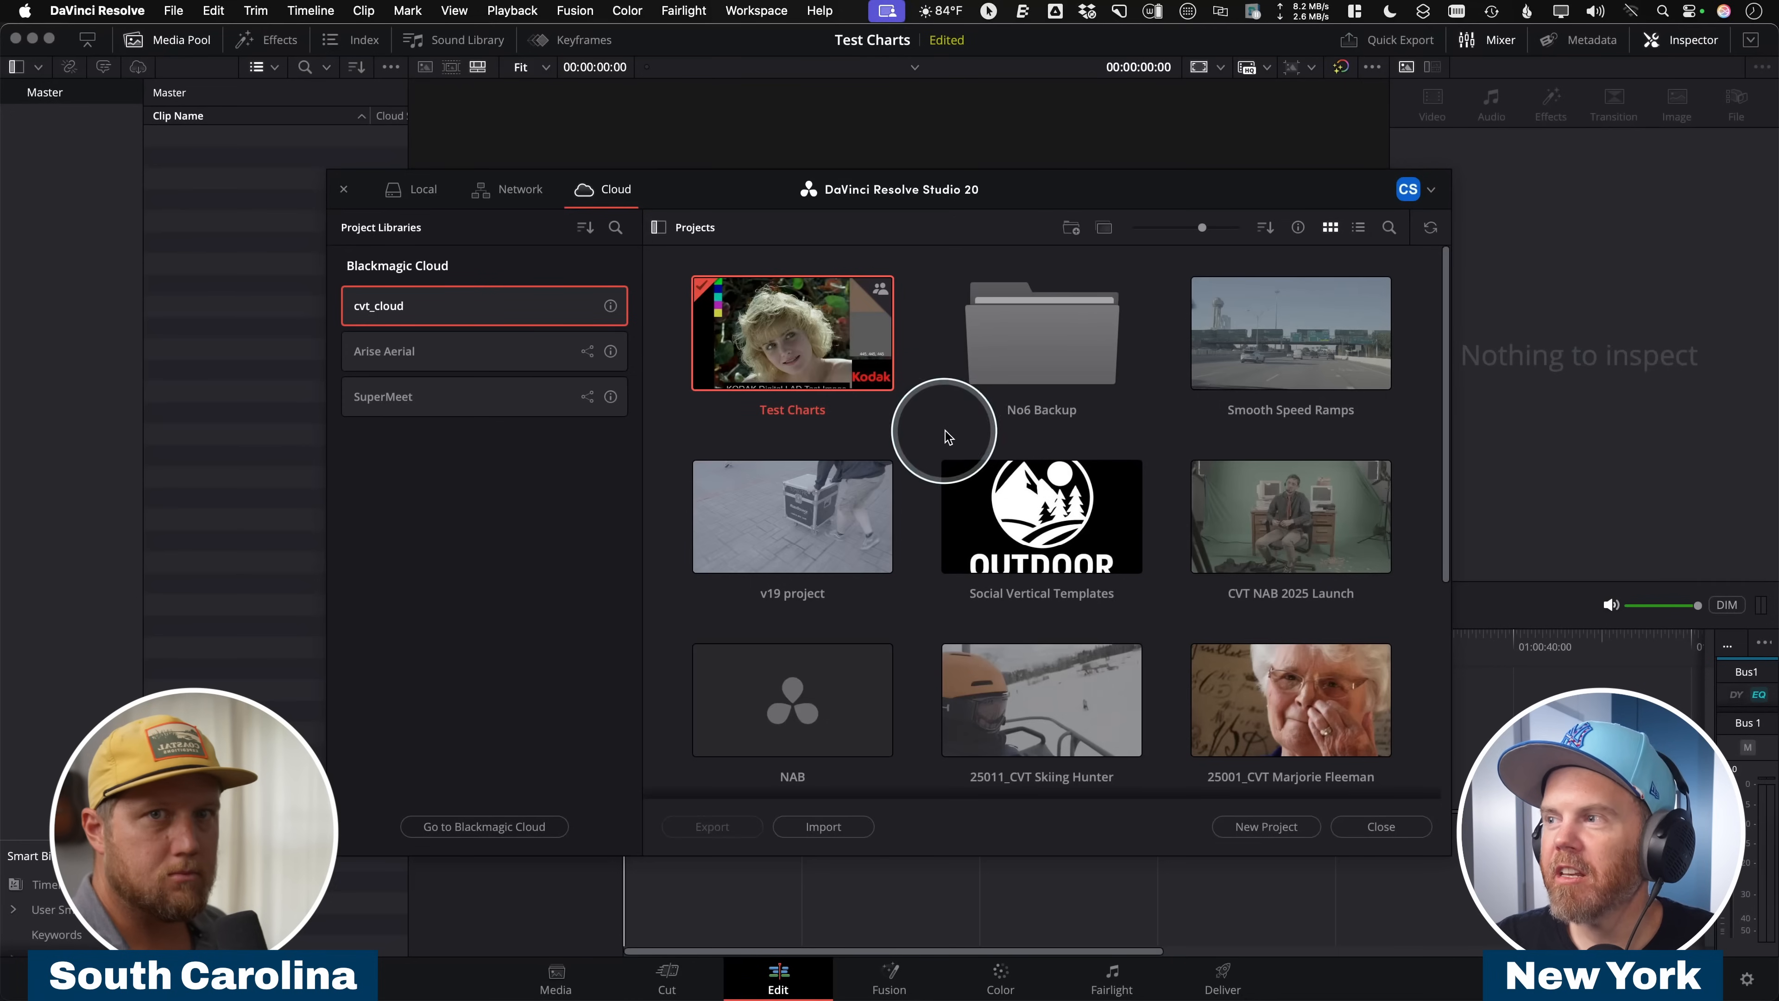
pyautogui.click(1430, 227)
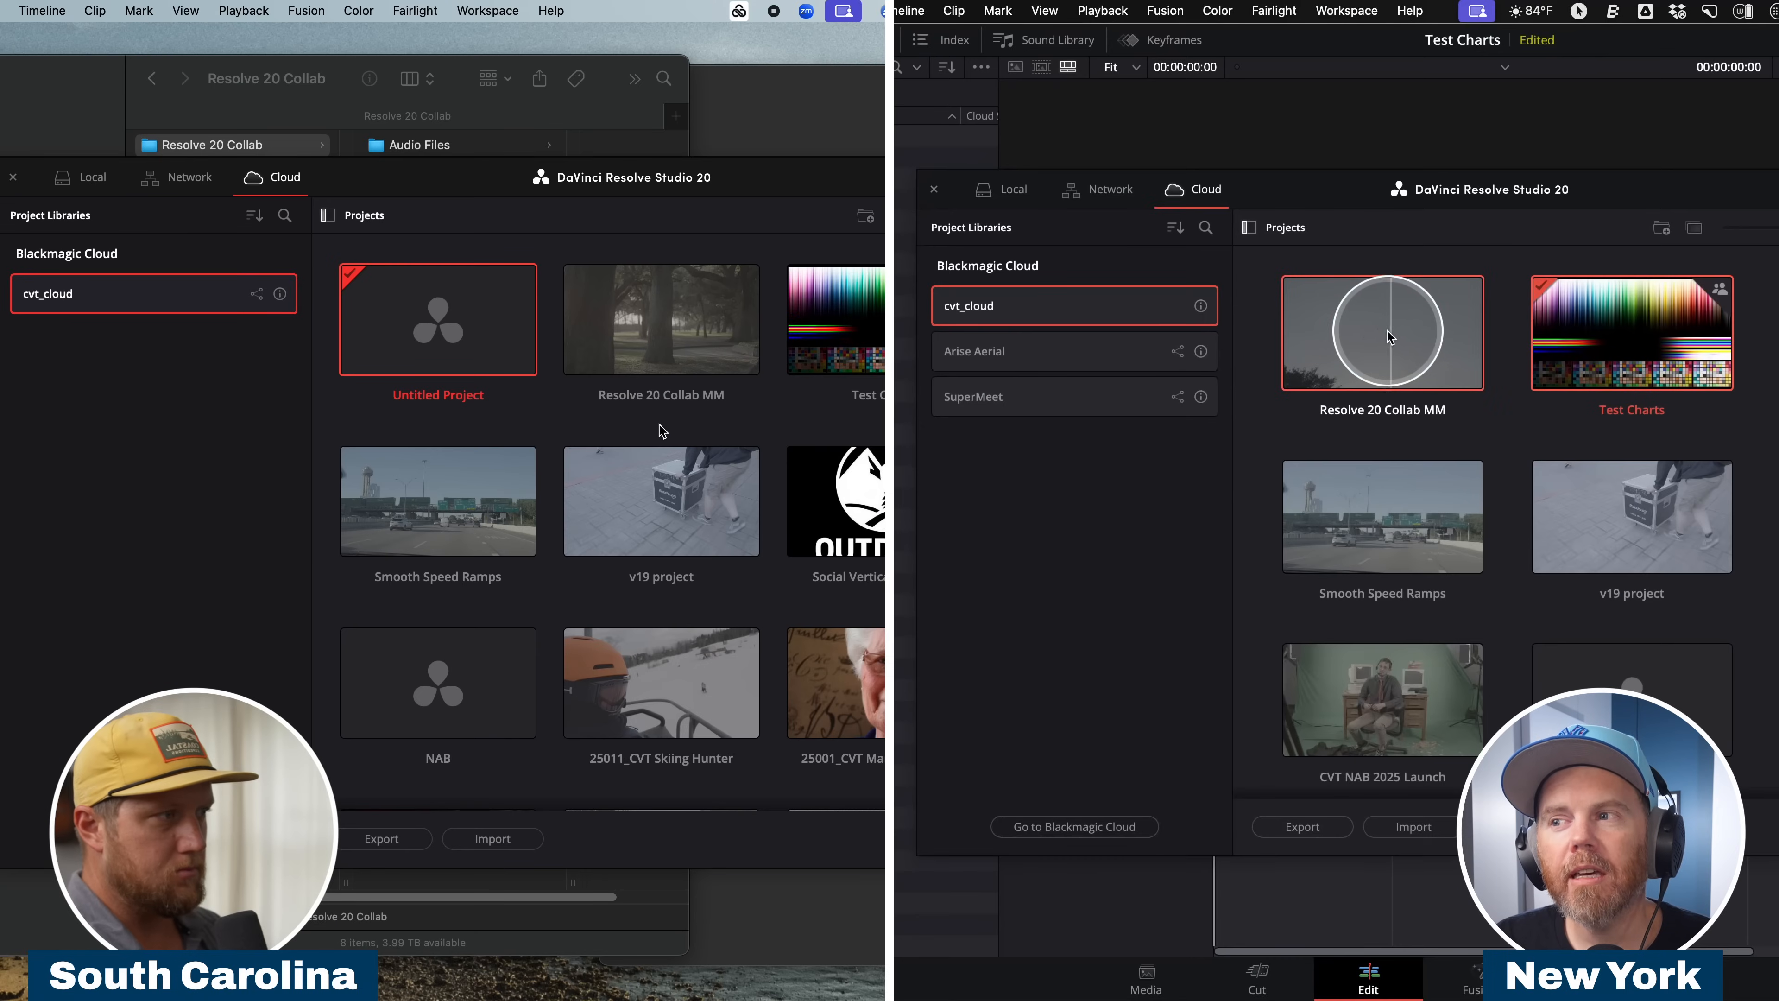
pyautogui.doubleClick(1388, 338)
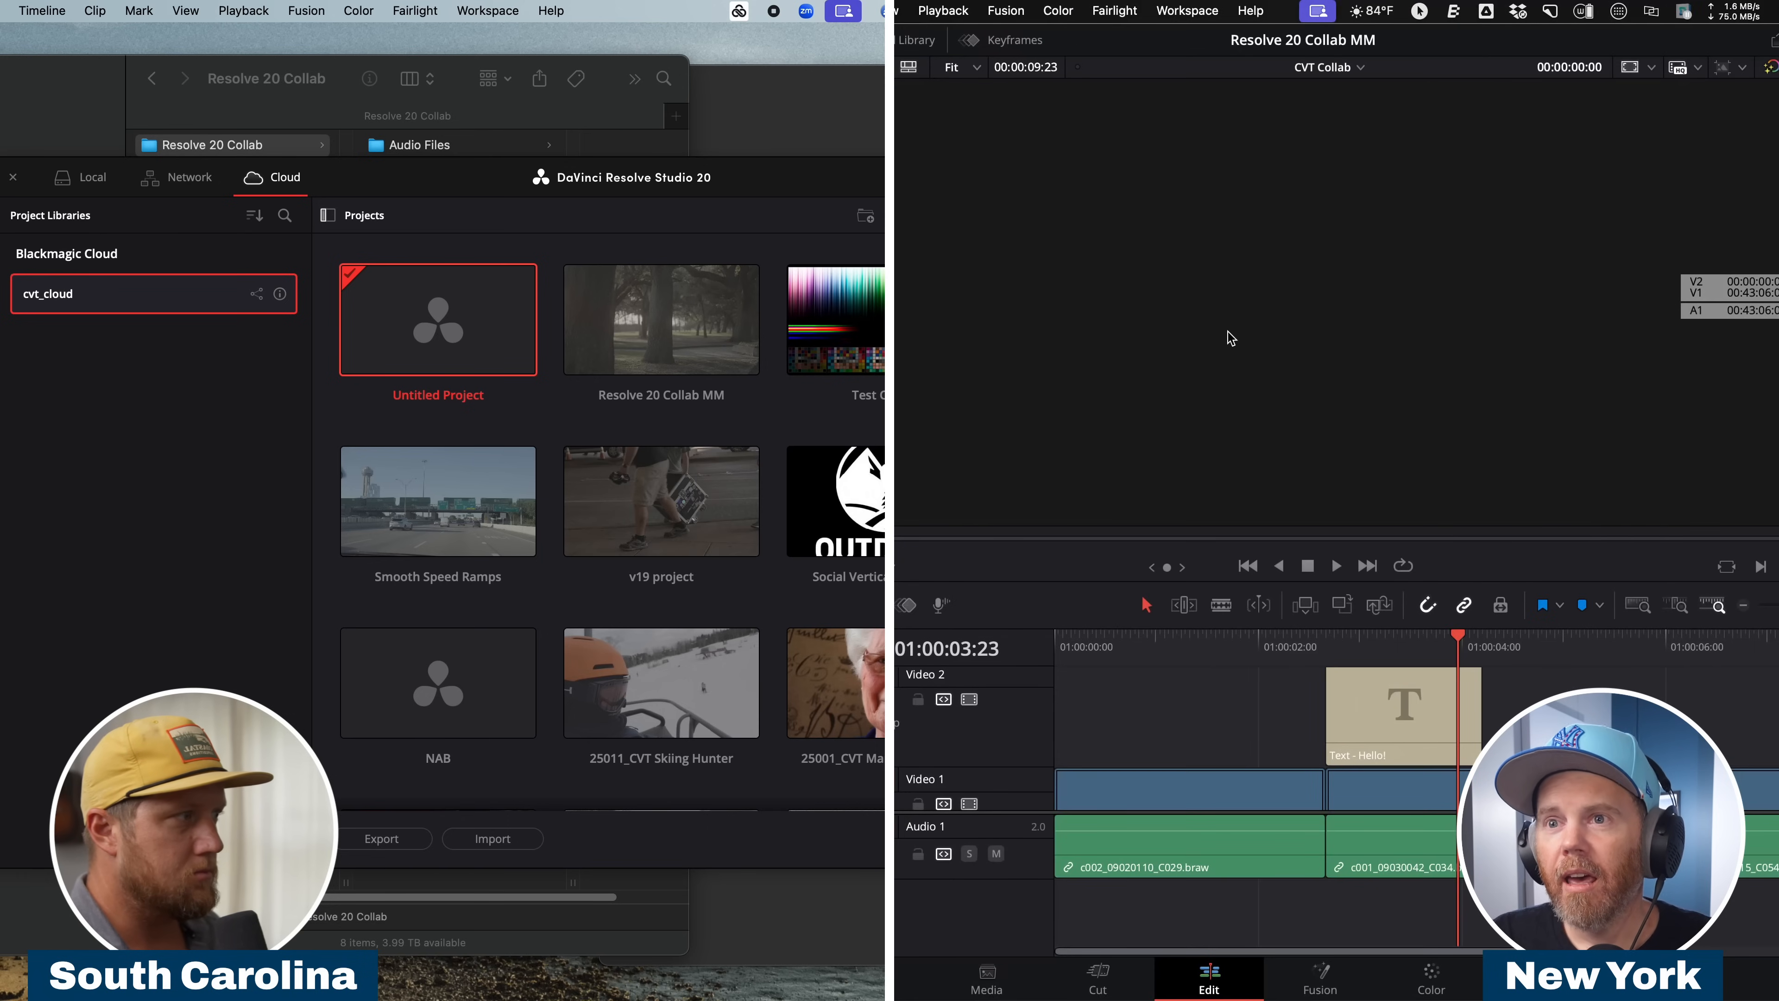
# Review frames at several points of the CVT Collab timeline and make the Video 1 and Audio 1 tracks taller.
pyautogui.moveTo(1215, 656); pyautogui.dragTo(1156, 659)
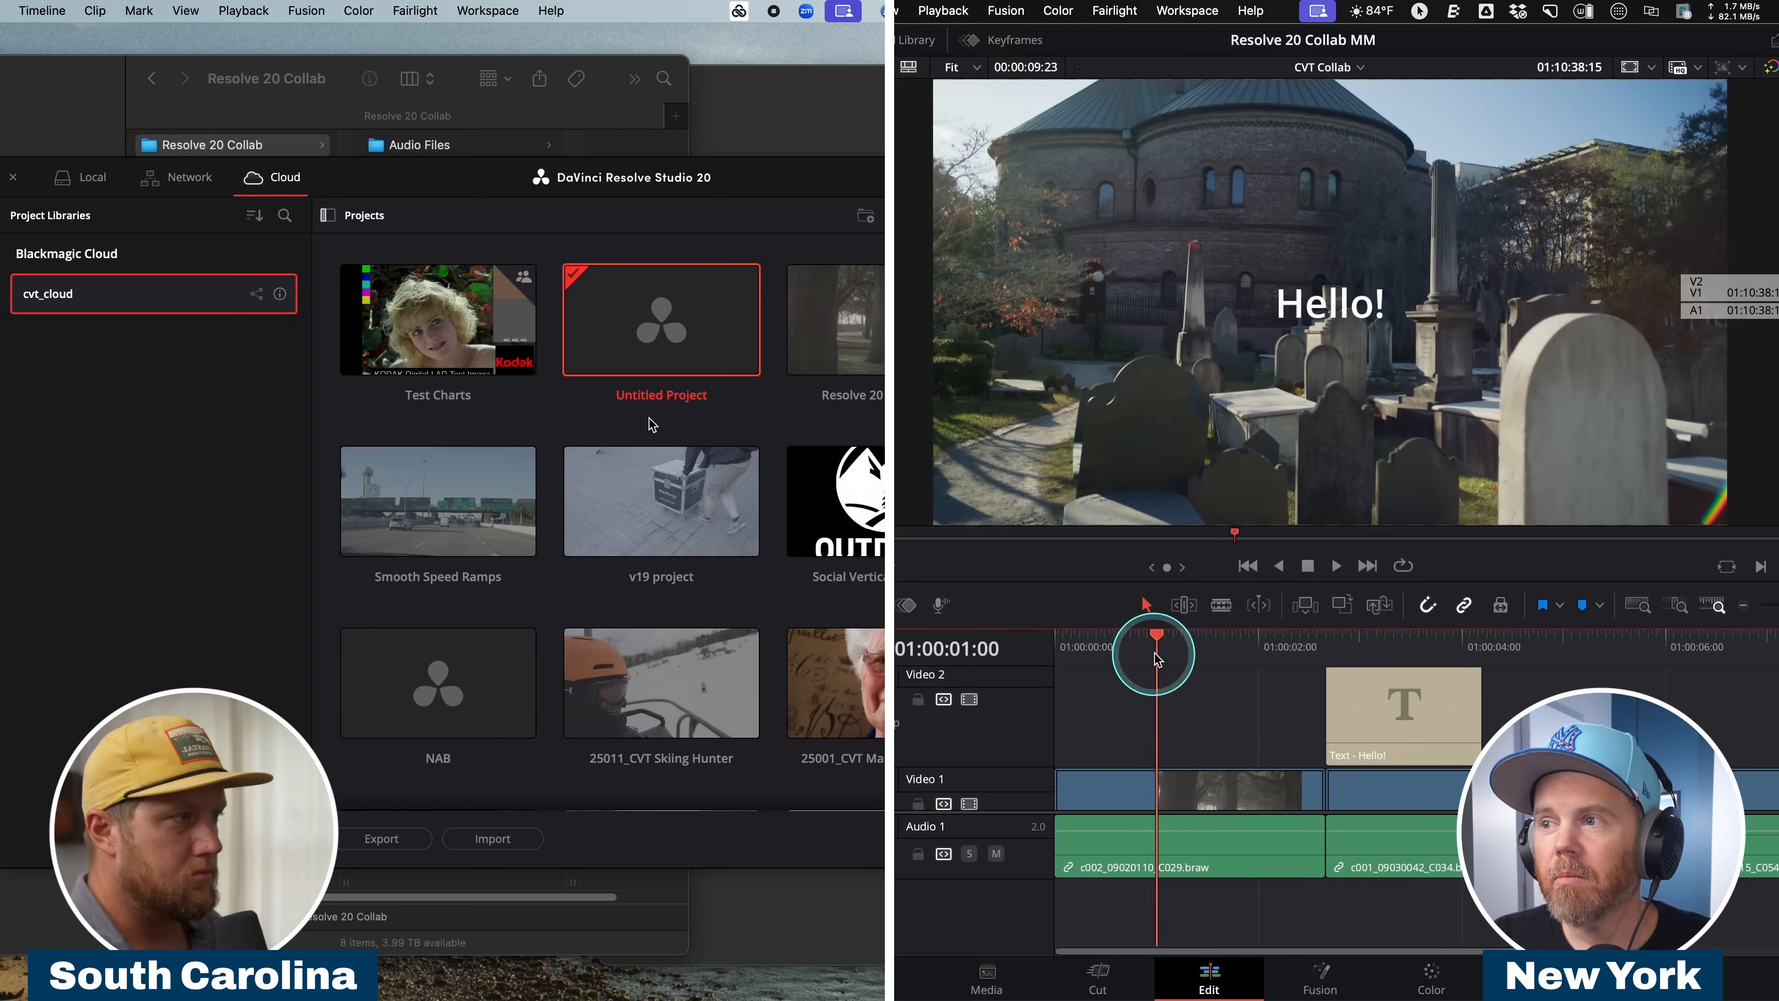
pyautogui.press('super+minus')
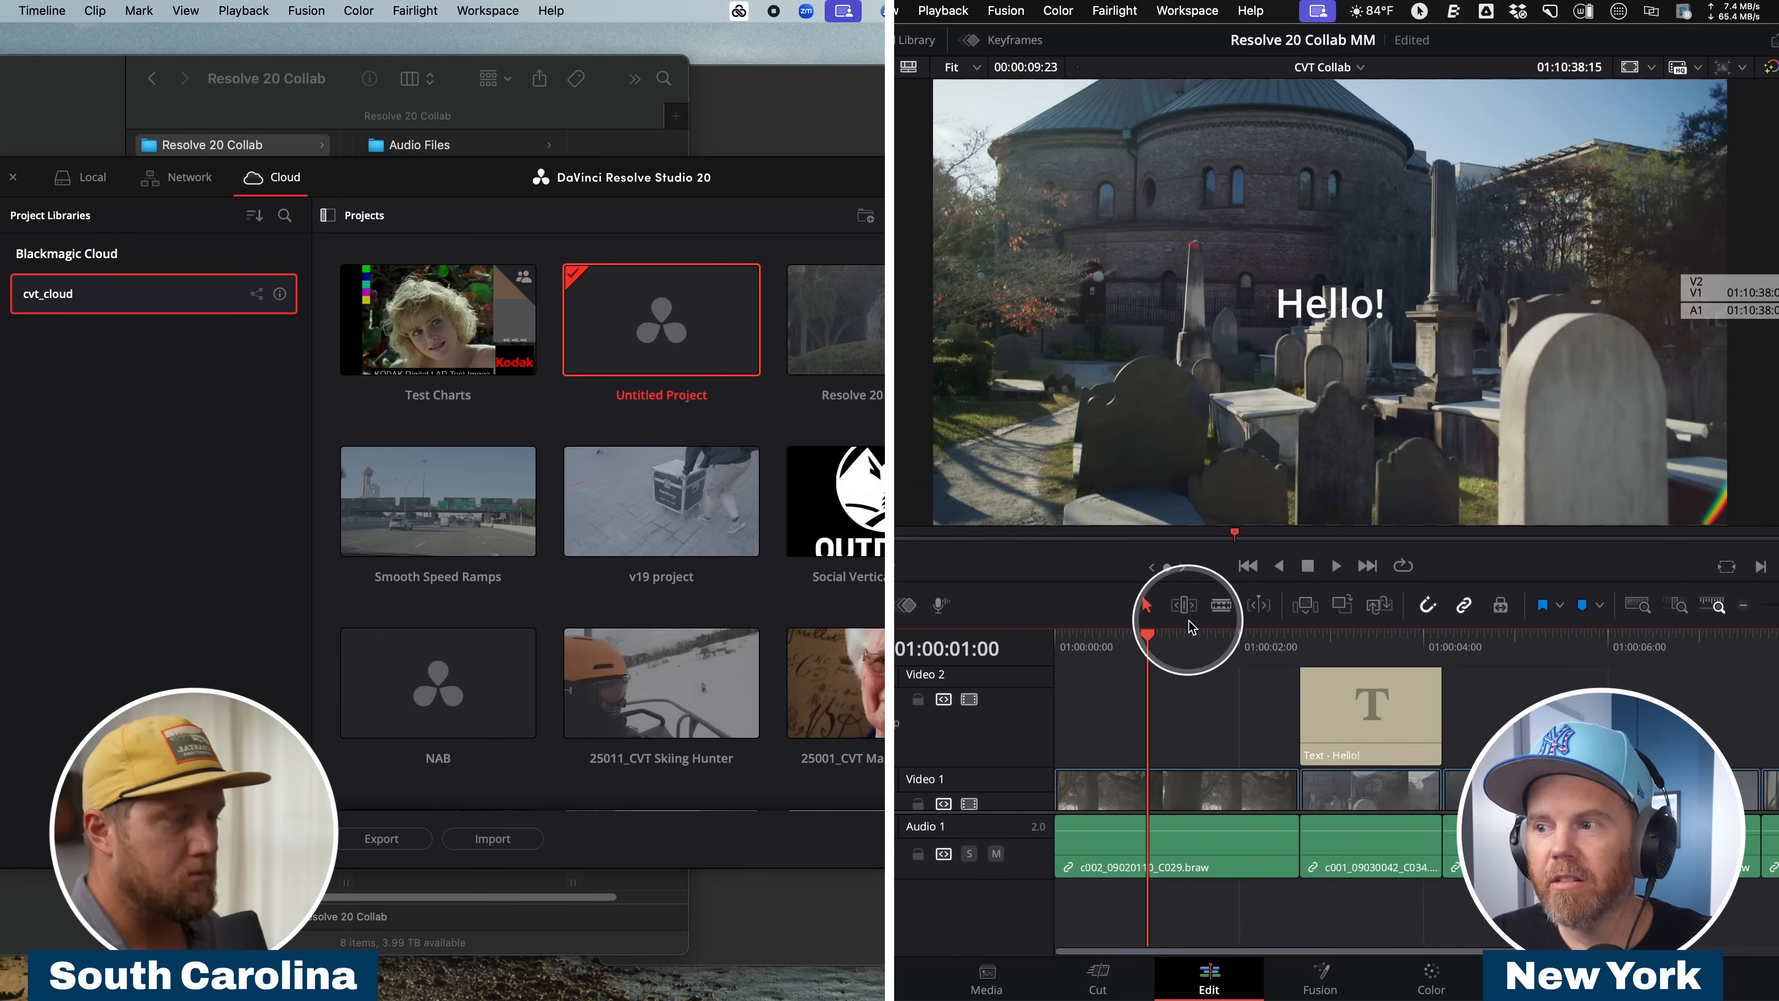
pyautogui.click(1362, 644)
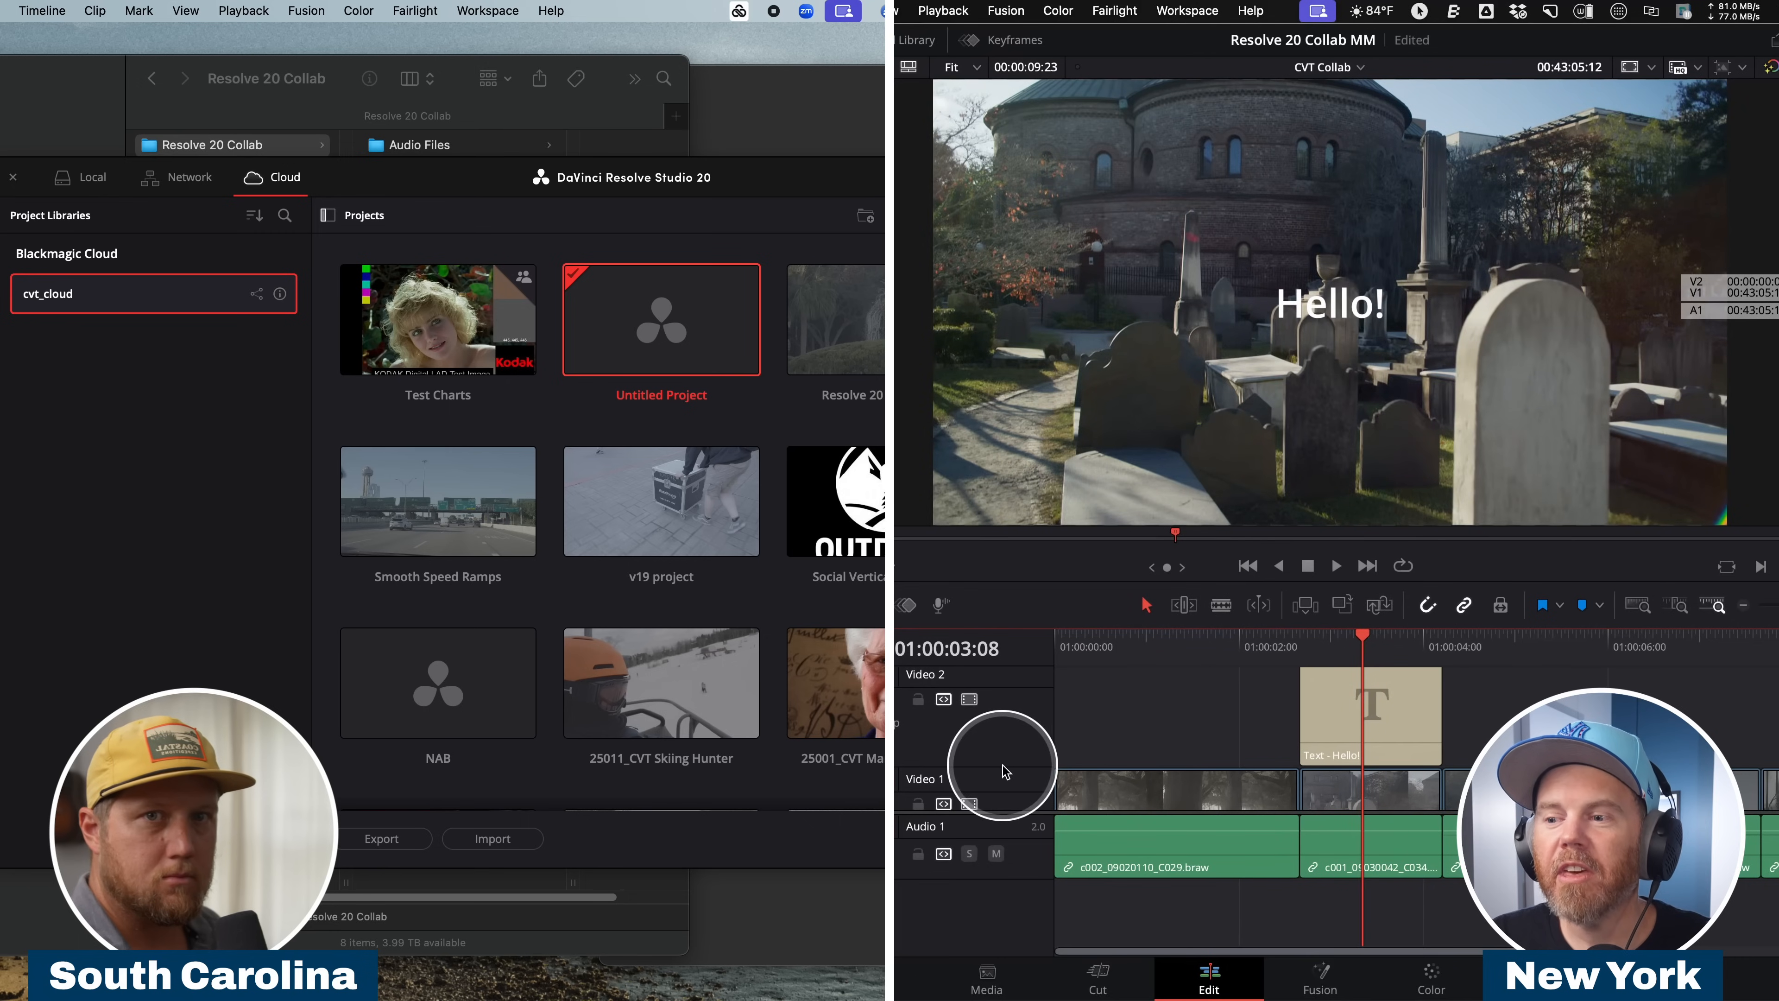
pyautogui.moveTo(1007, 769); pyautogui.dragTo(1008, 740)
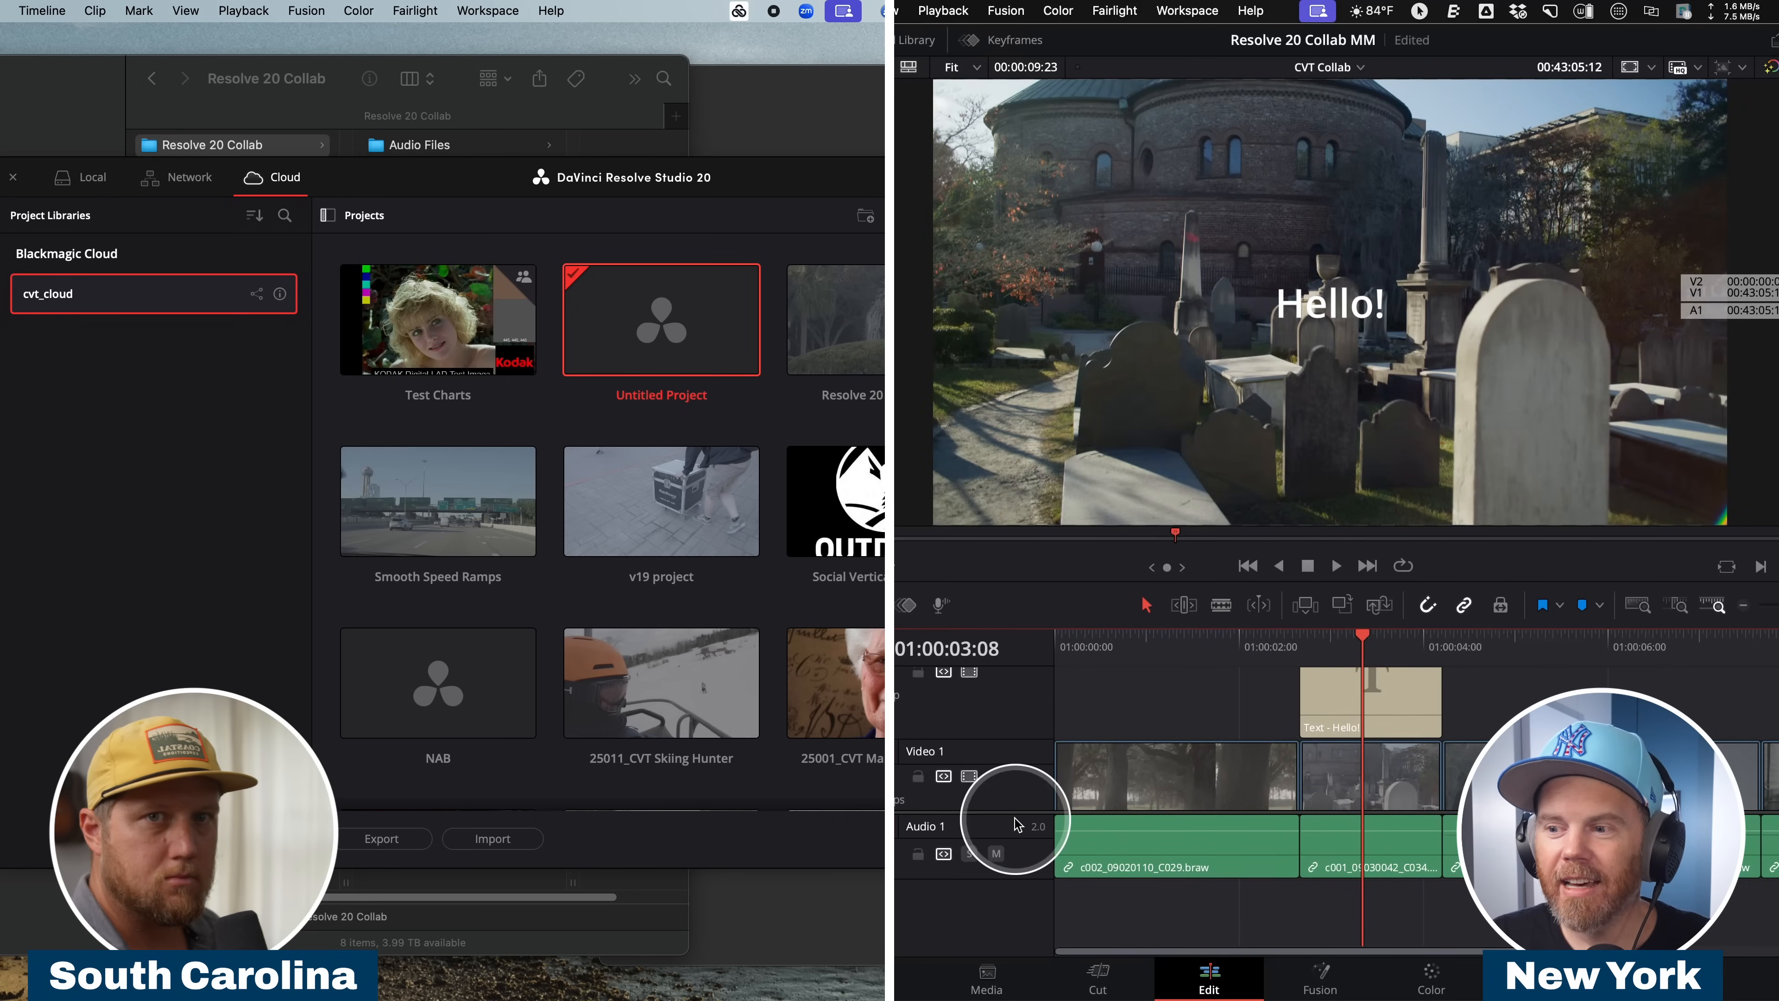
pyautogui.moveTo(1011, 813); pyautogui.dragTo(1016, 818)
pyautogui.moveTo(1015, 818); pyautogui.dragTo(1016, 867)
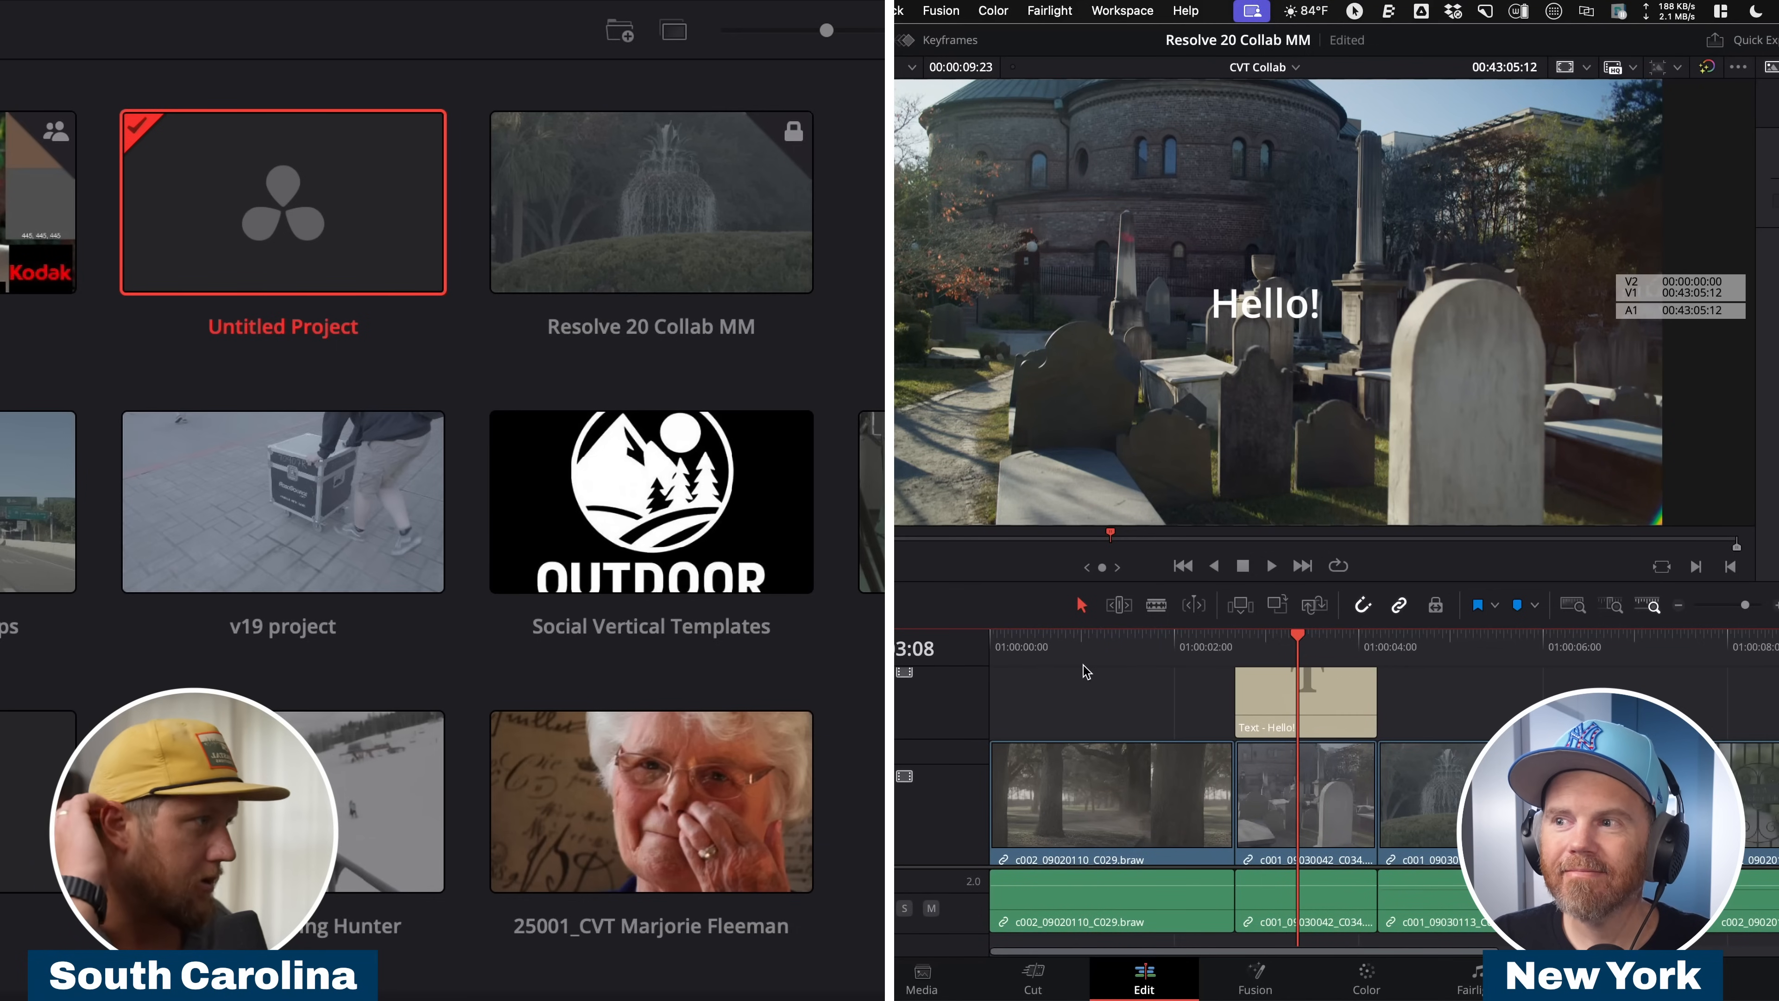
pyautogui.click(1115, 647)
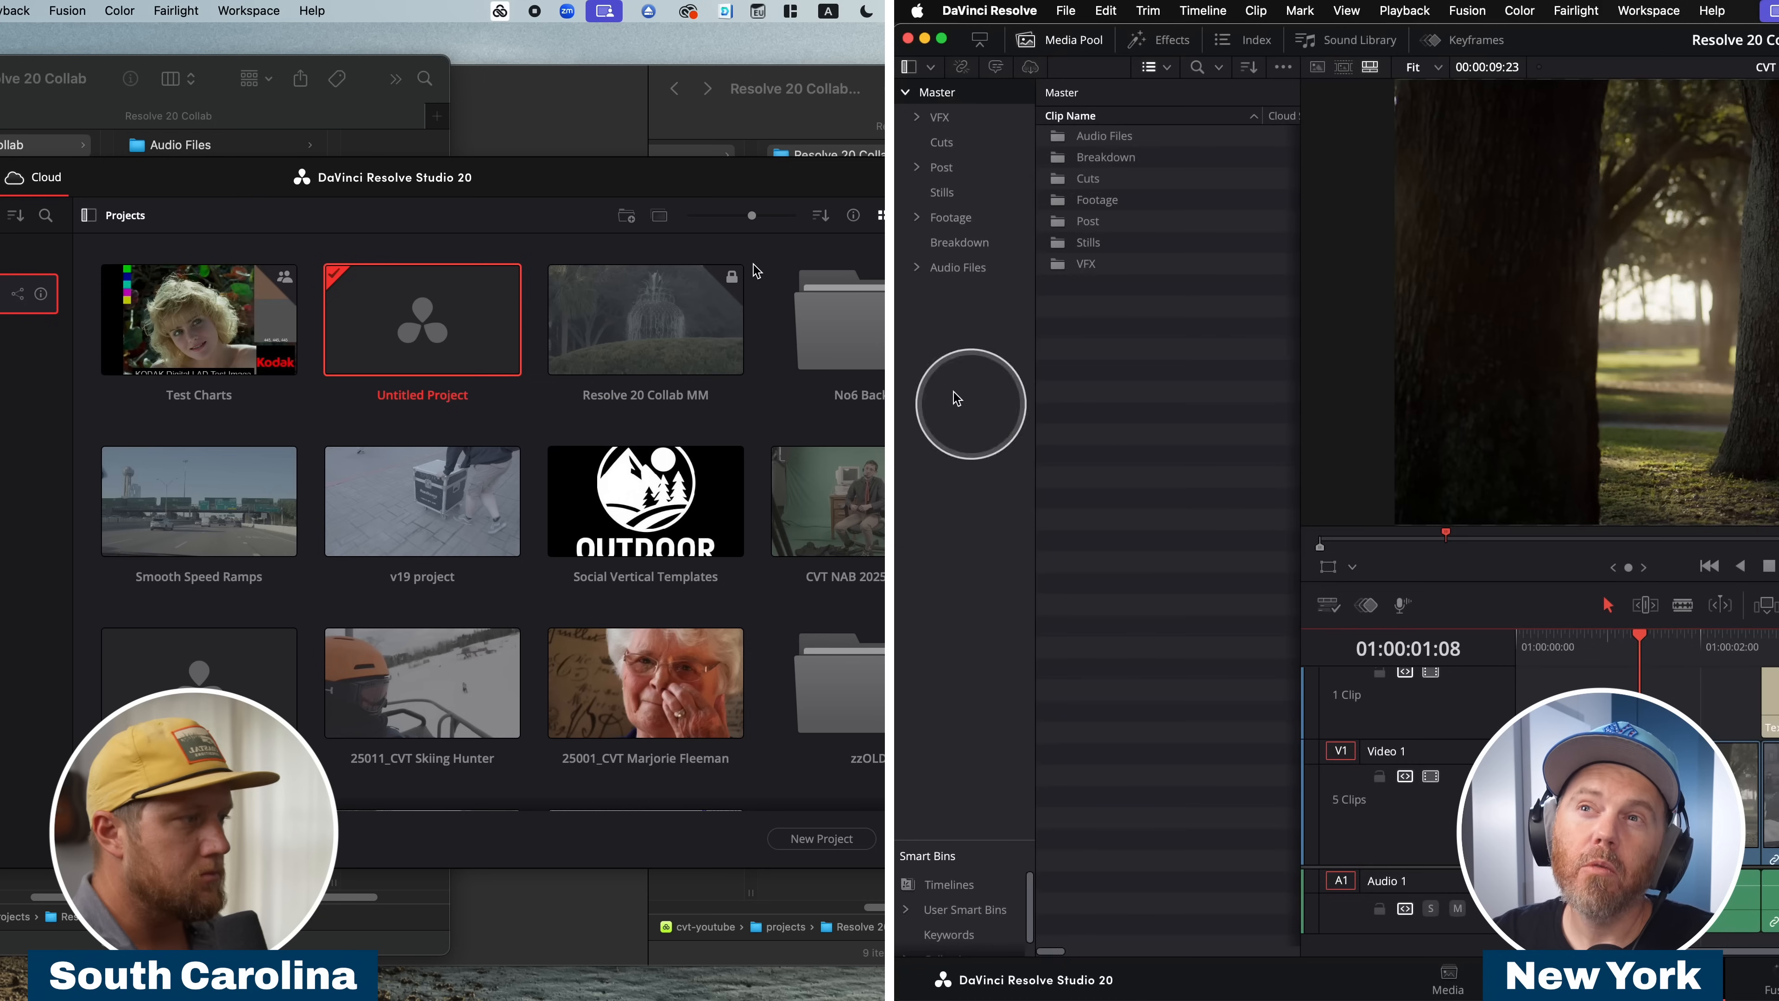
# Switch the project from single user to Multiple User Collaboration and reopen it from the cloud project library.
pyautogui.click(1065, 11)
pyautogui.click(1065, 10)
pyautogui.click(1070, 10)
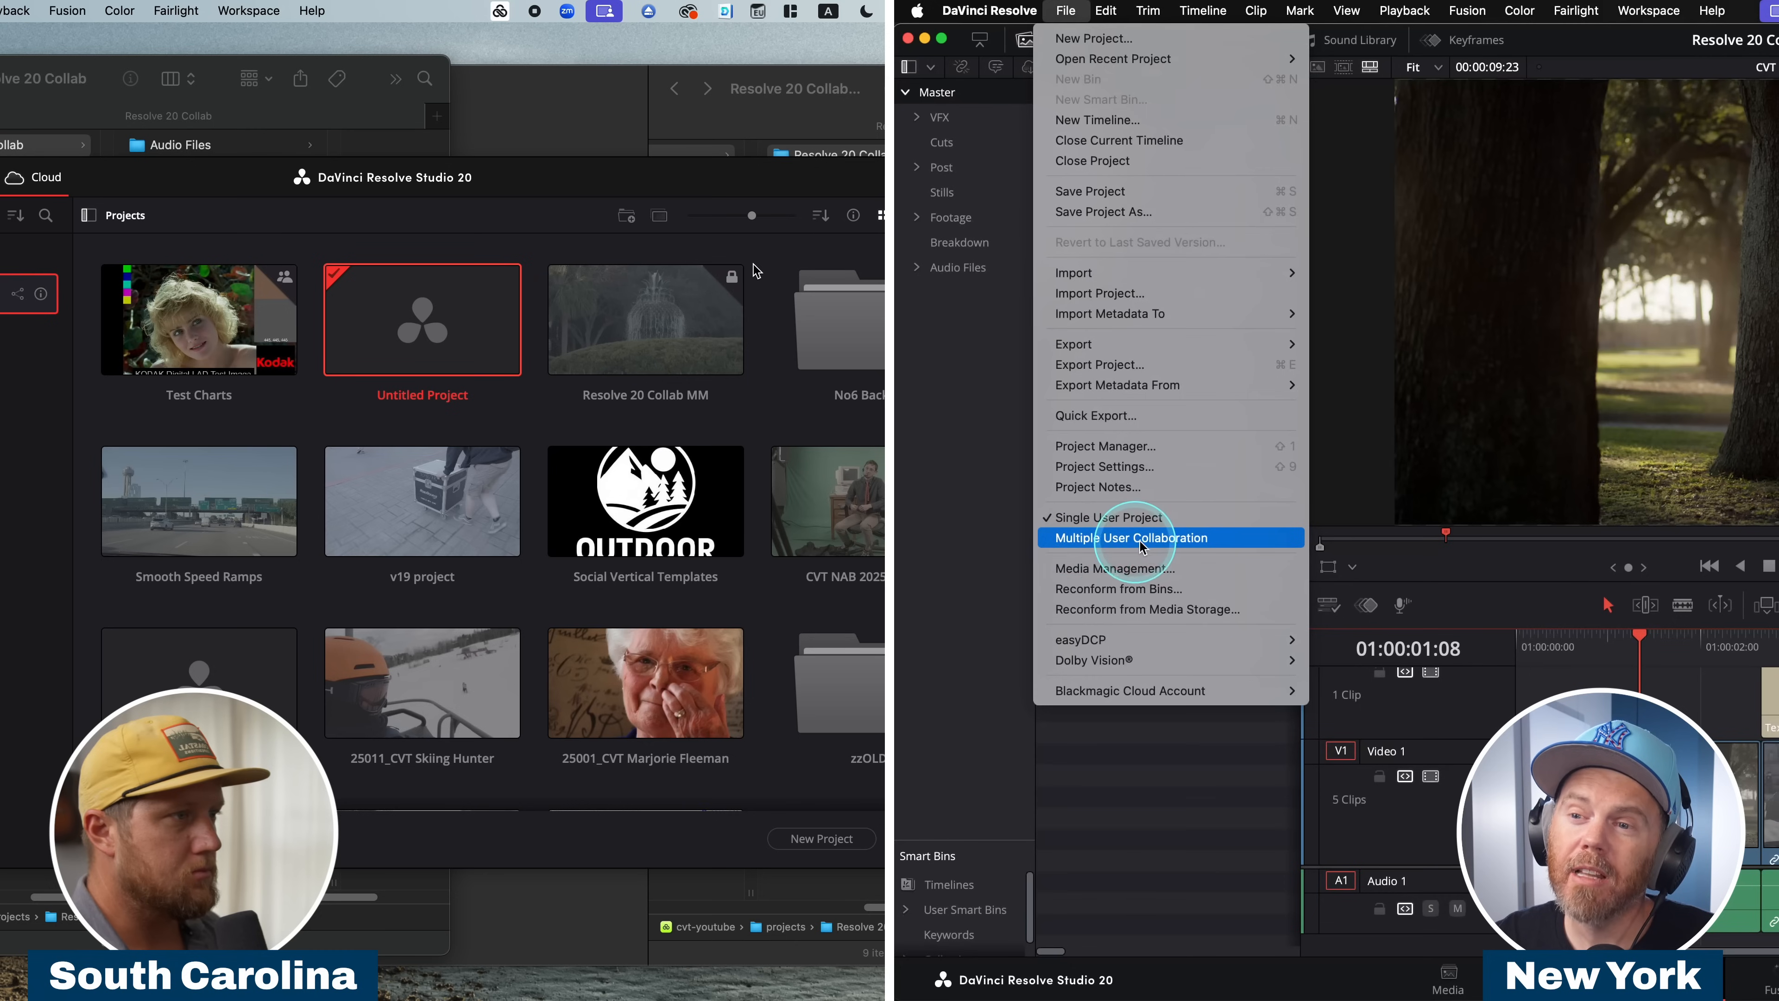
pyautogui.click(1254, 538)
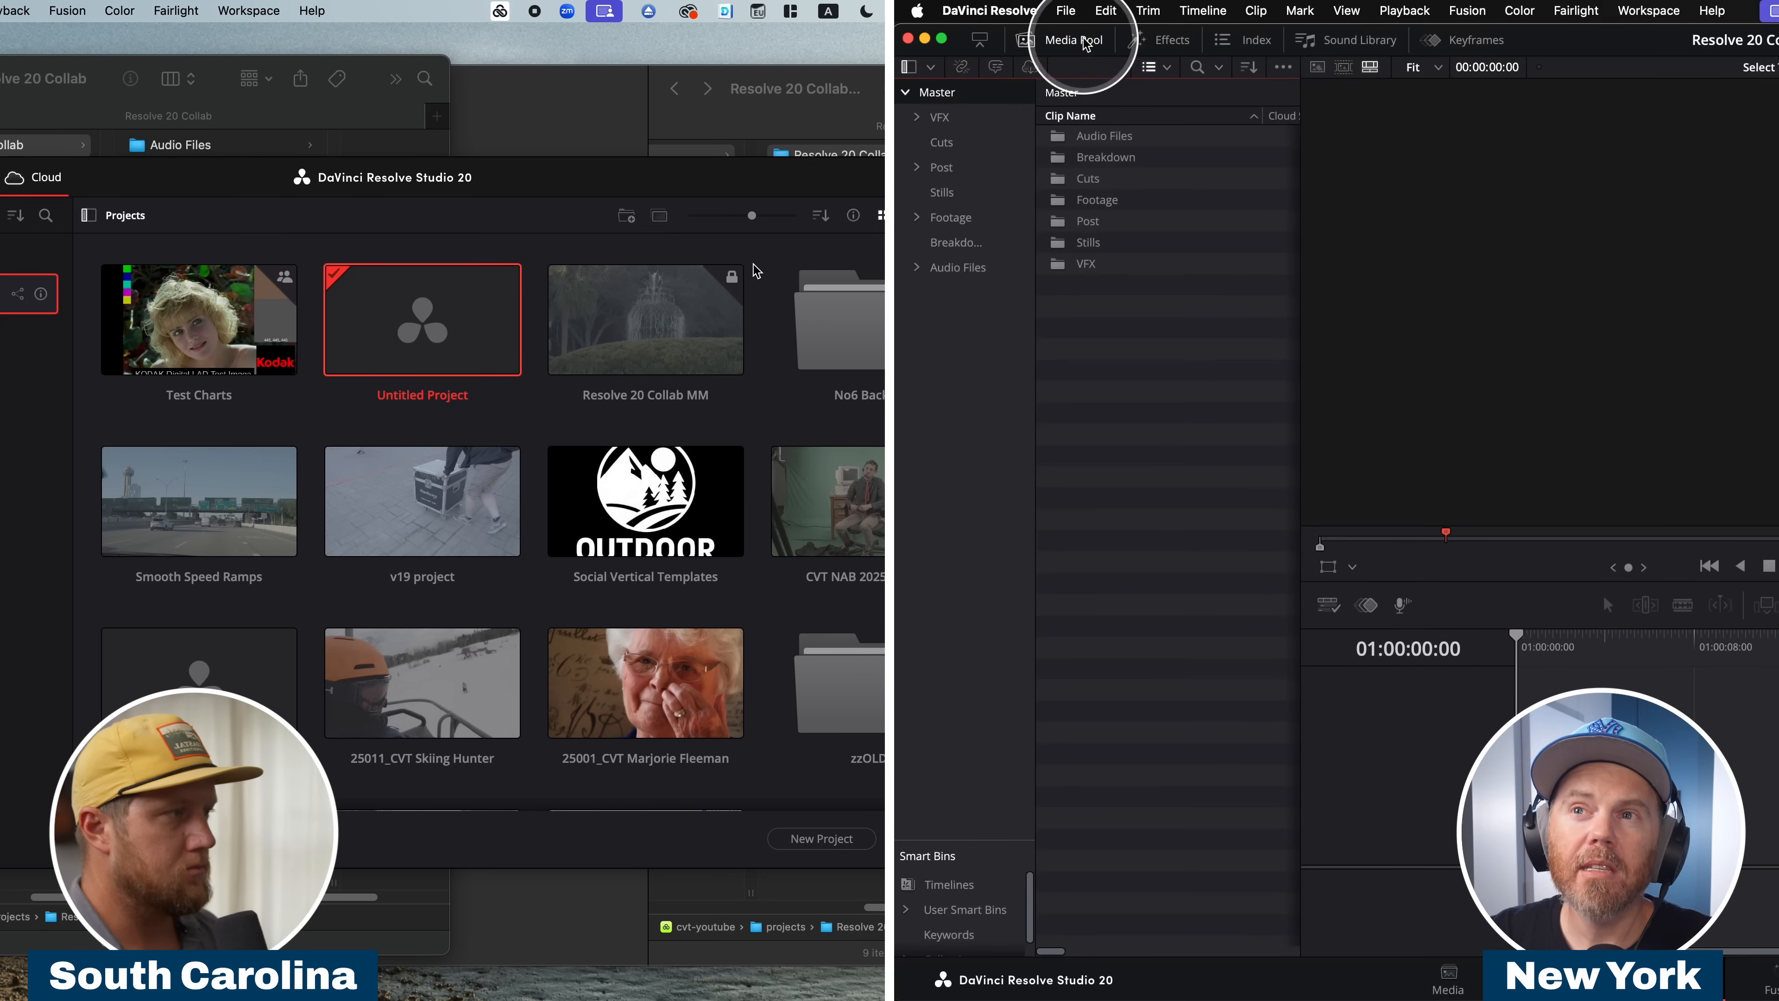
pyautogui.click(1065, 9)
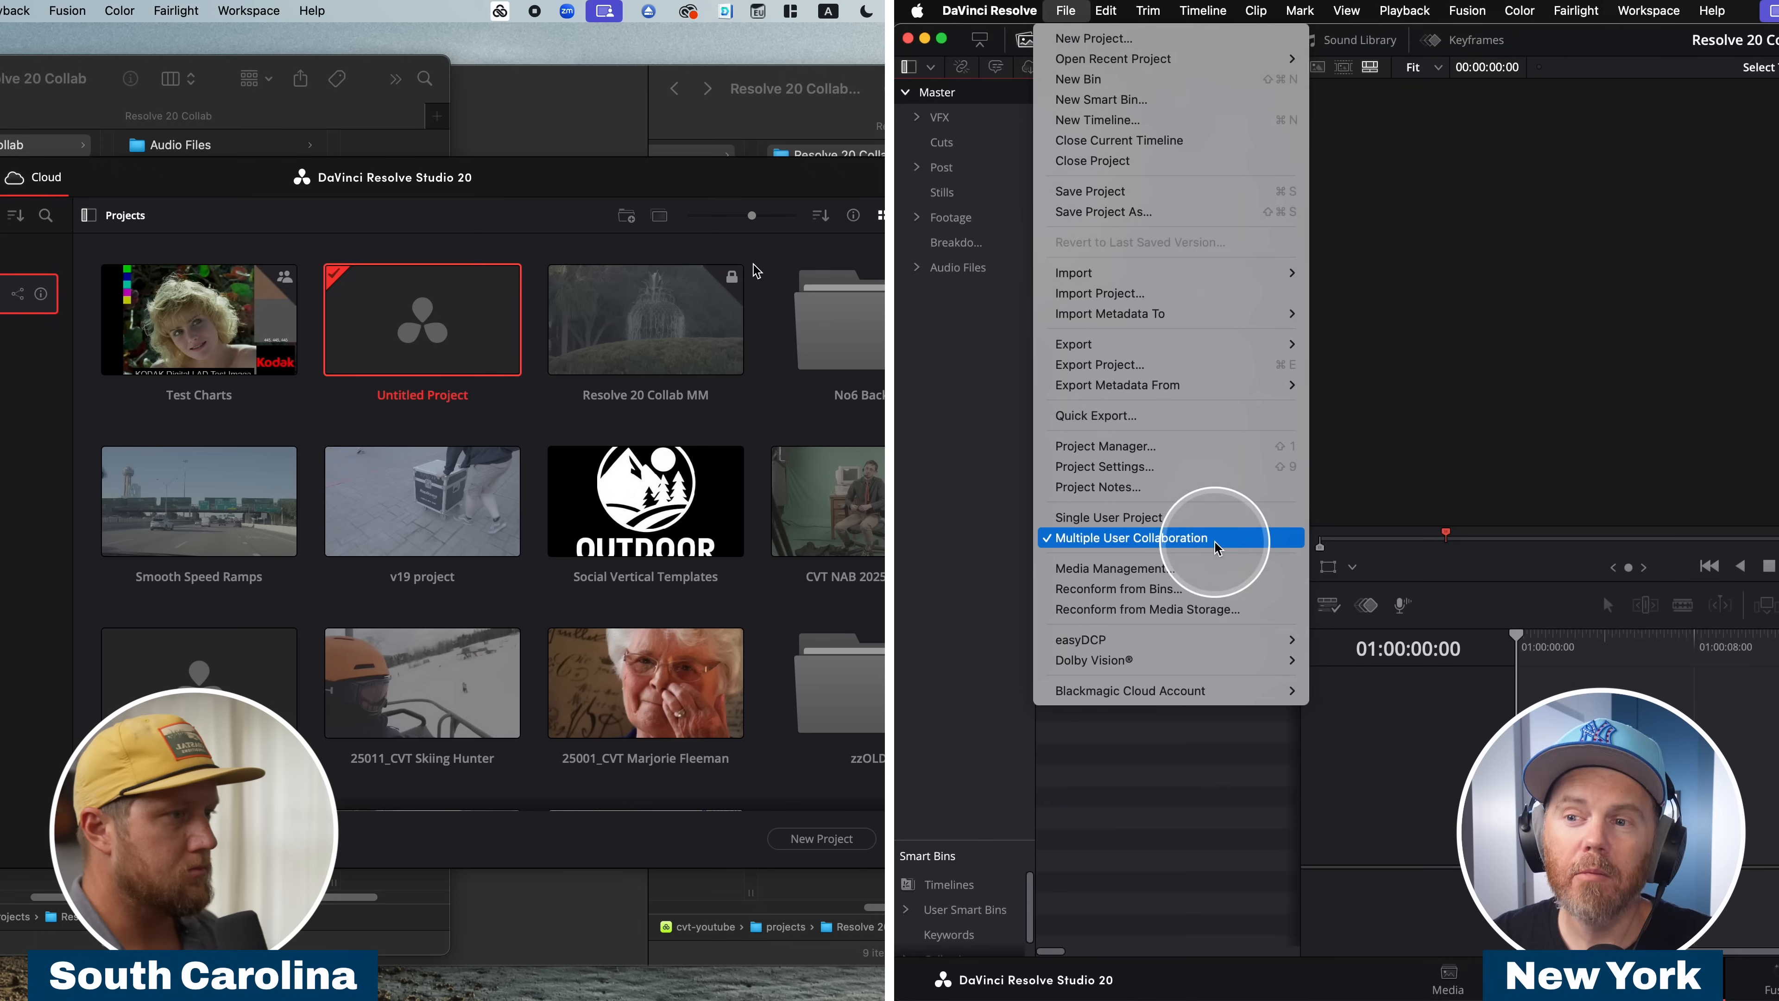
pyautogui.click(1192, 767)
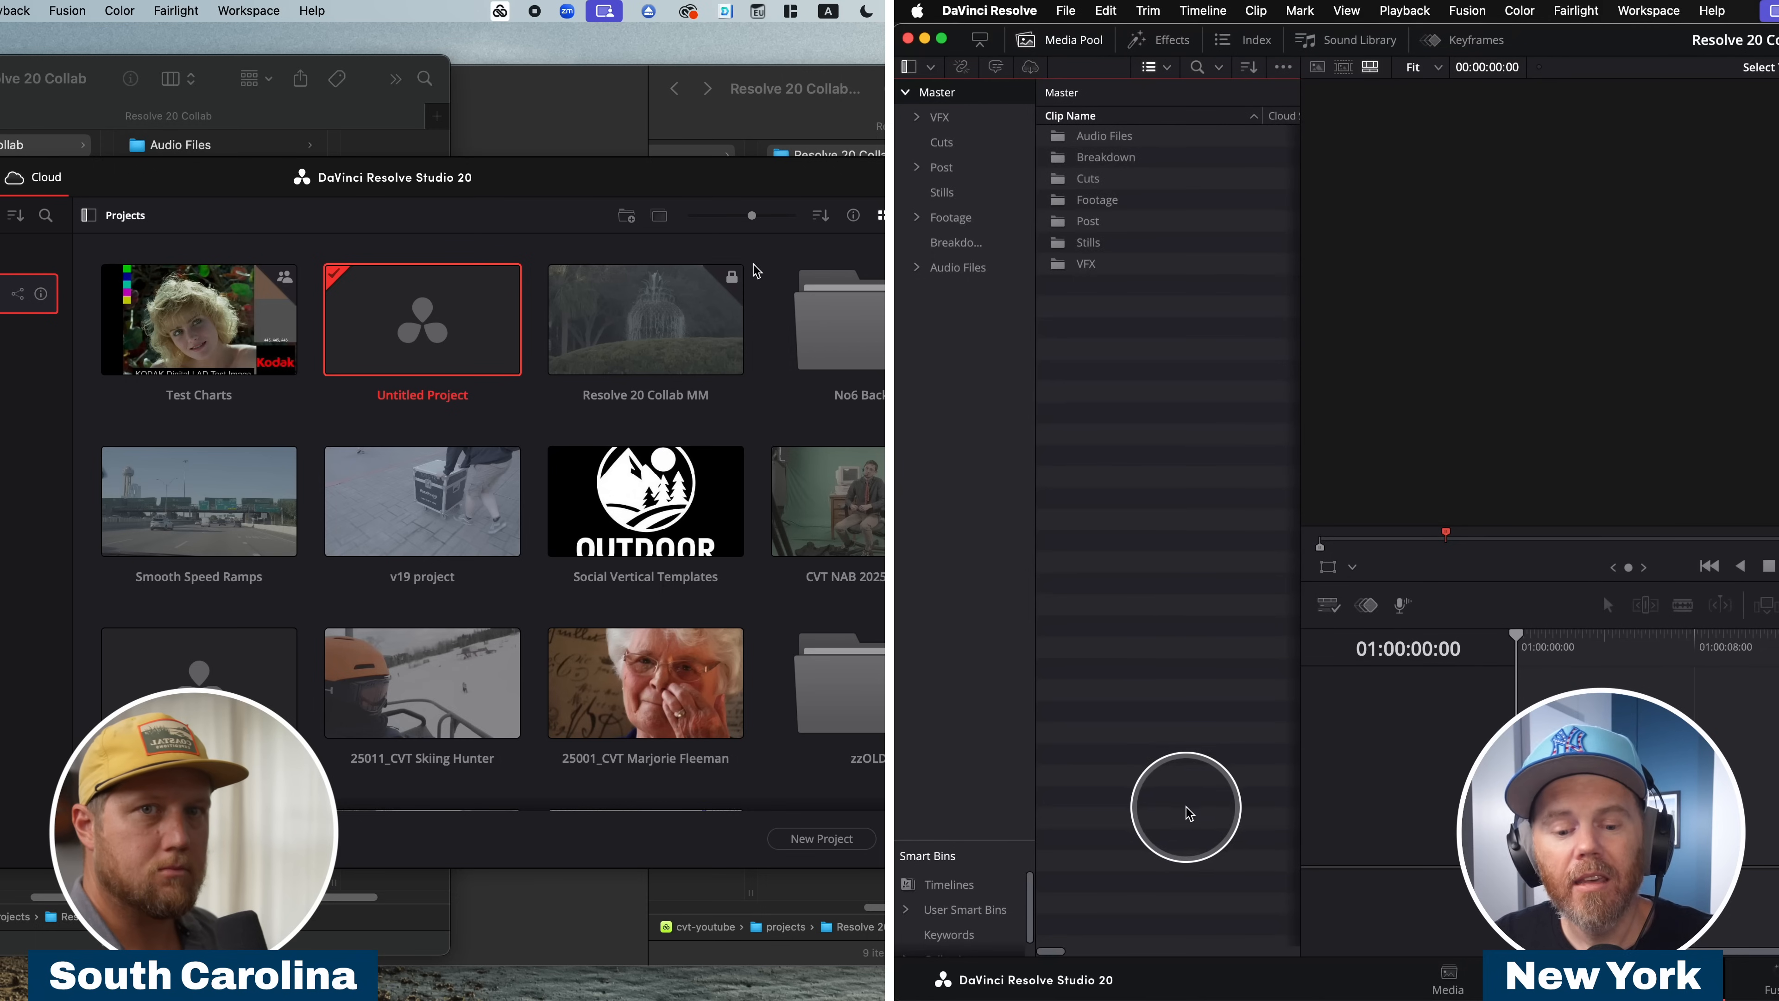
pyautogui.hotkey('shift', '1')
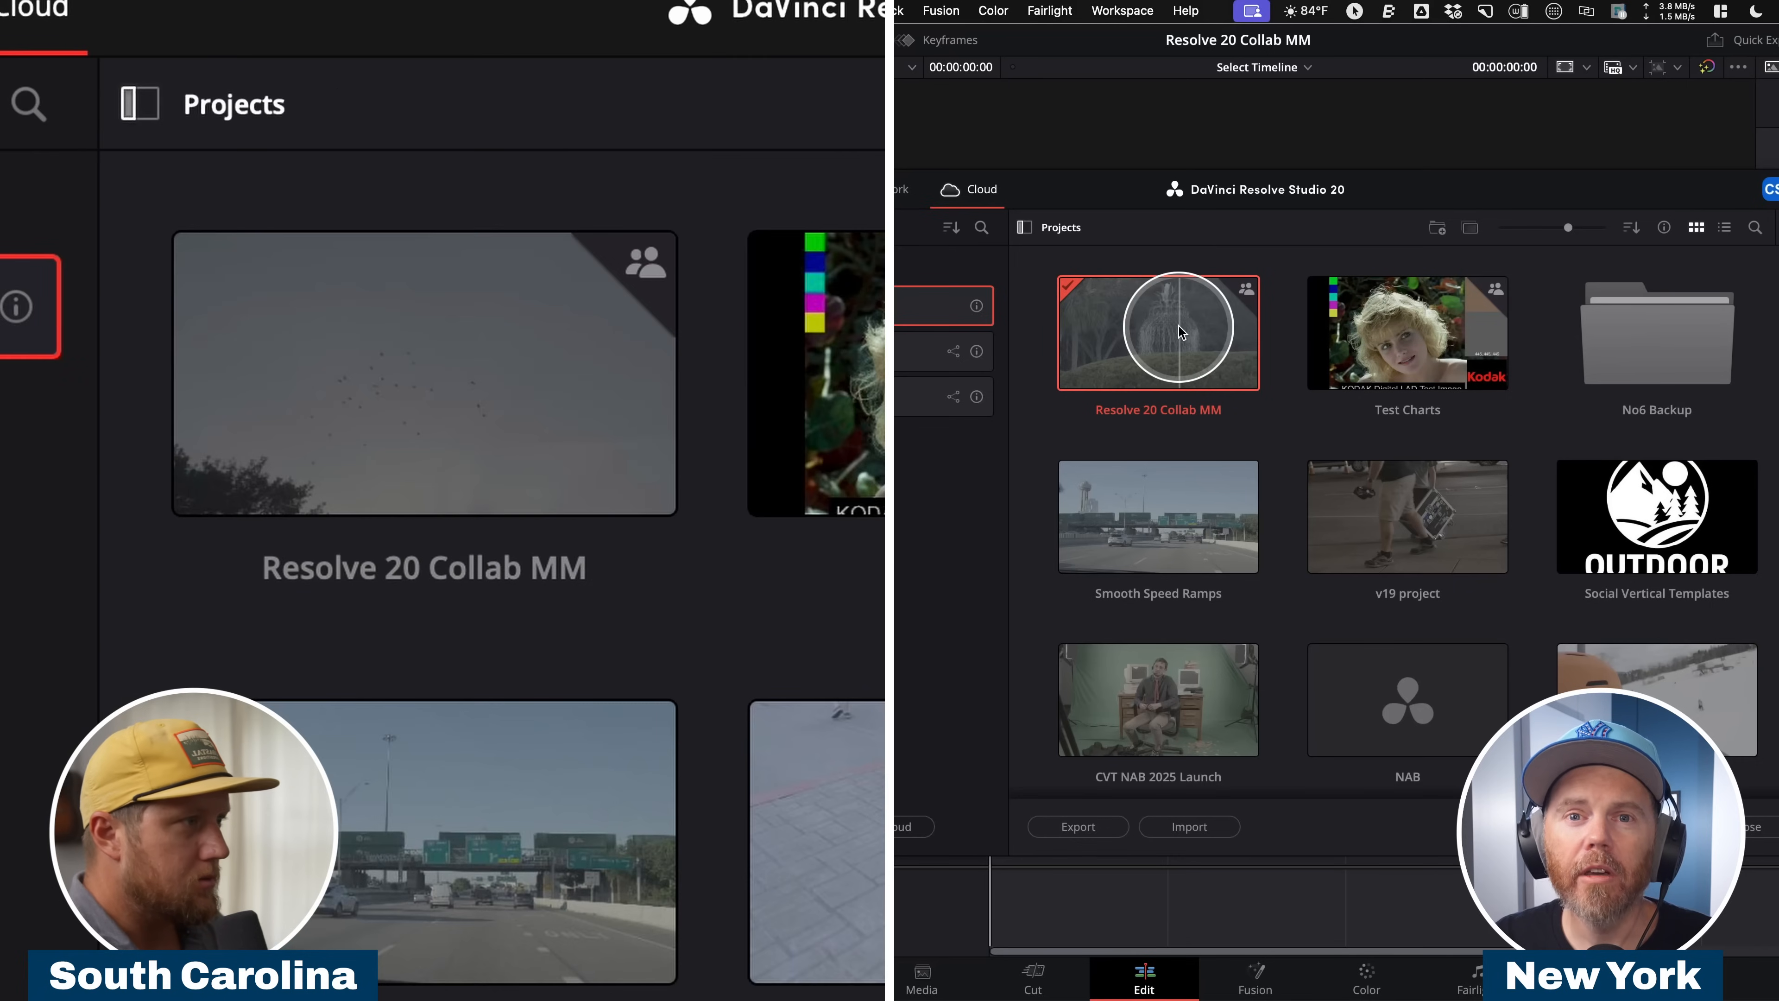
pyautogui.doubleClick(1179, 326)
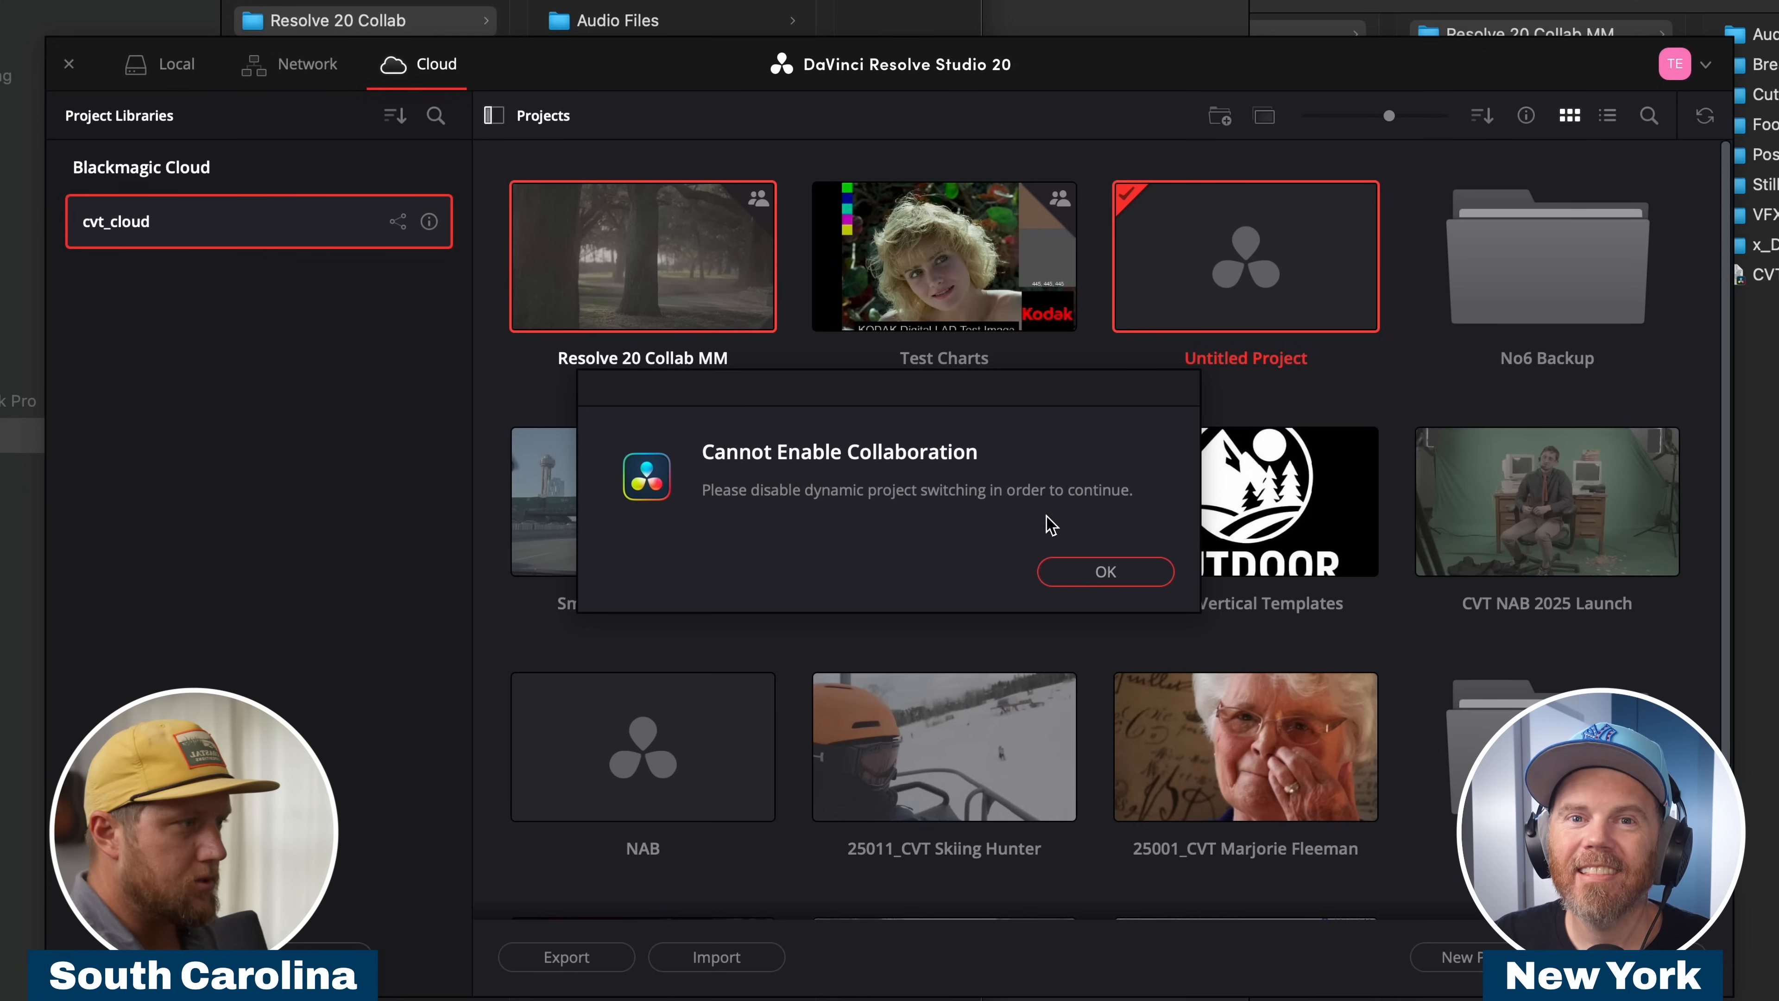
# Try to open the shared Resolve 20 Collab MM project on the South Carolina workstation.
pyautogui.click(1084, 571)
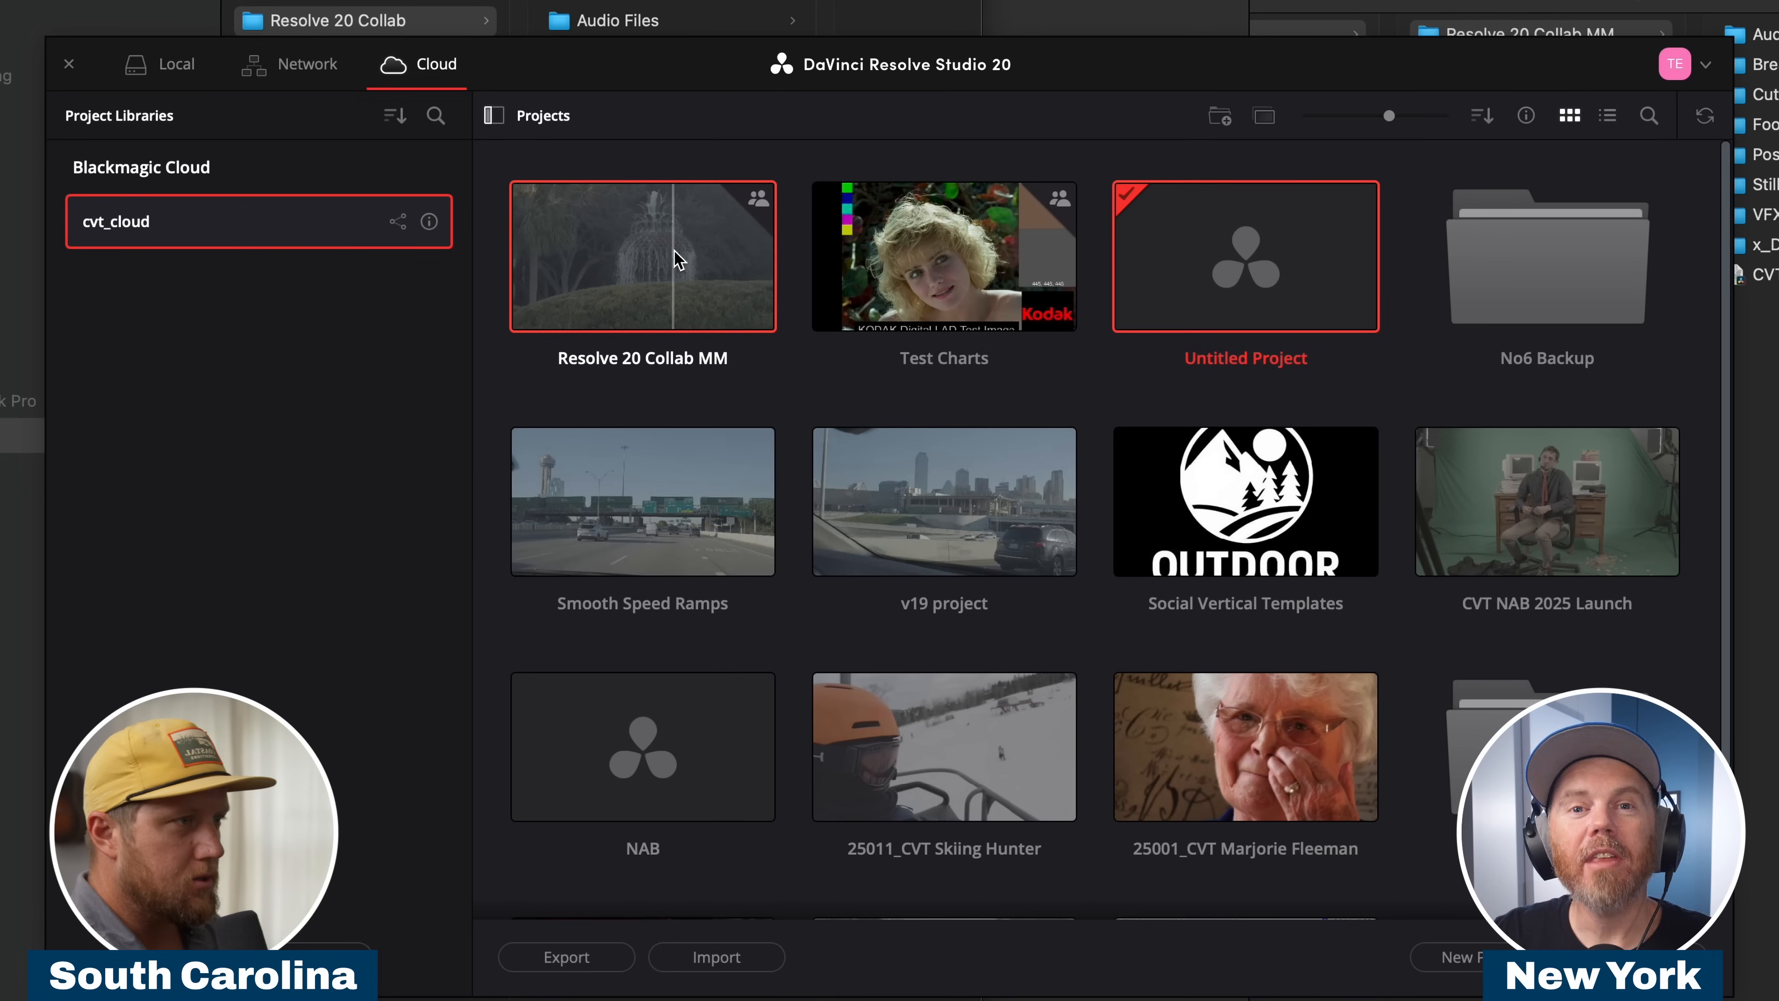
pyautogui.doubleClick(675, 255)
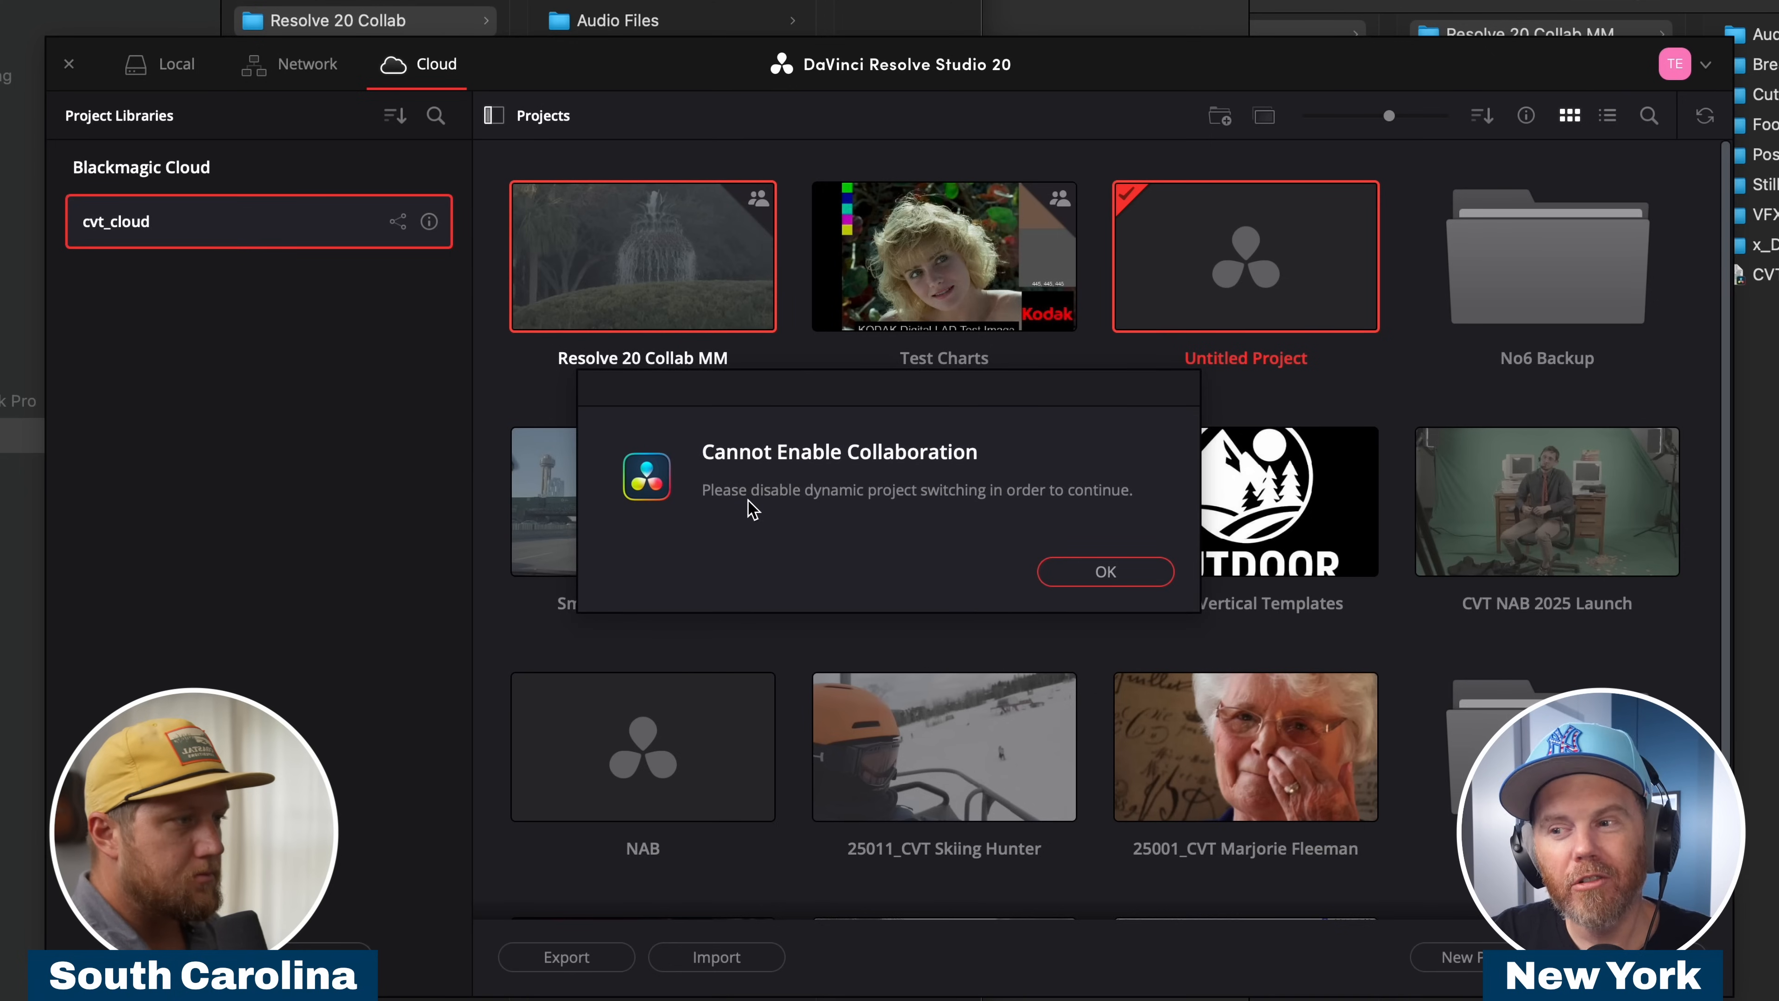
pyautogui.click(1105, 571)
# Disable Dynamic Project Switching on the South Carolina workstation and open Resolve 20 Collab MM from cvt_cloud.
pyautogui.rightClick(662, 280)
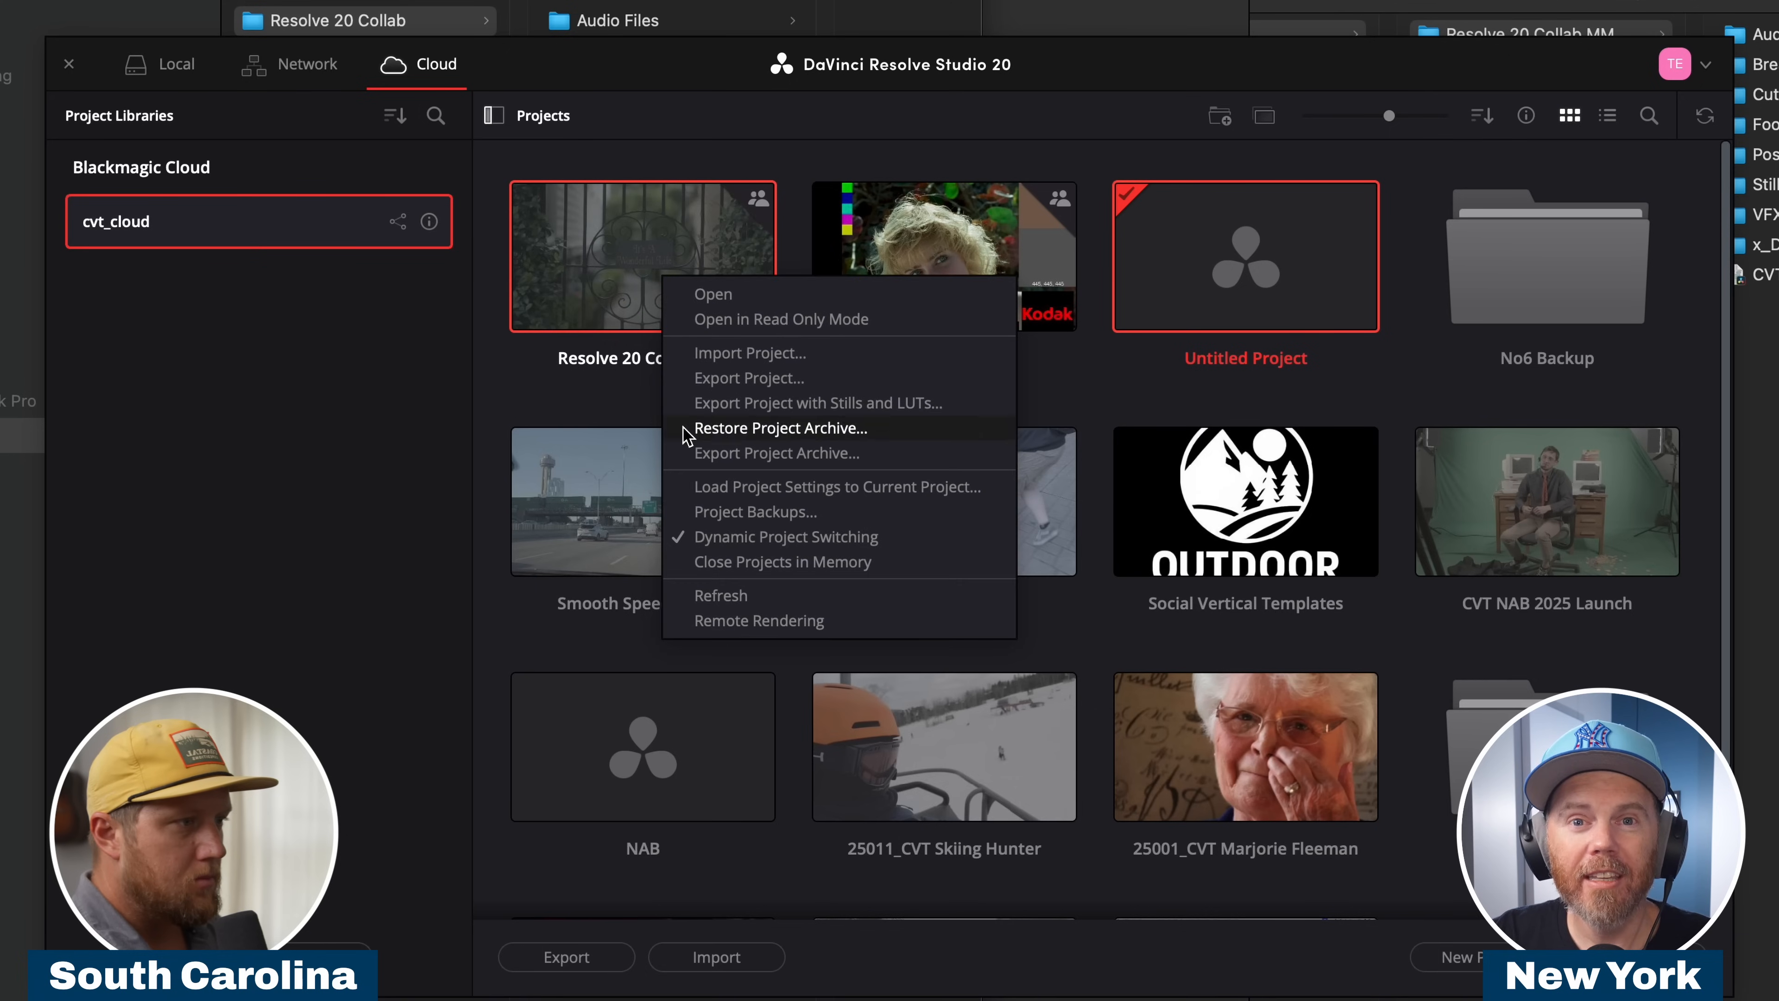
pyautogui.click(721, 533)
pyautogui.doubleClick(616, 261)
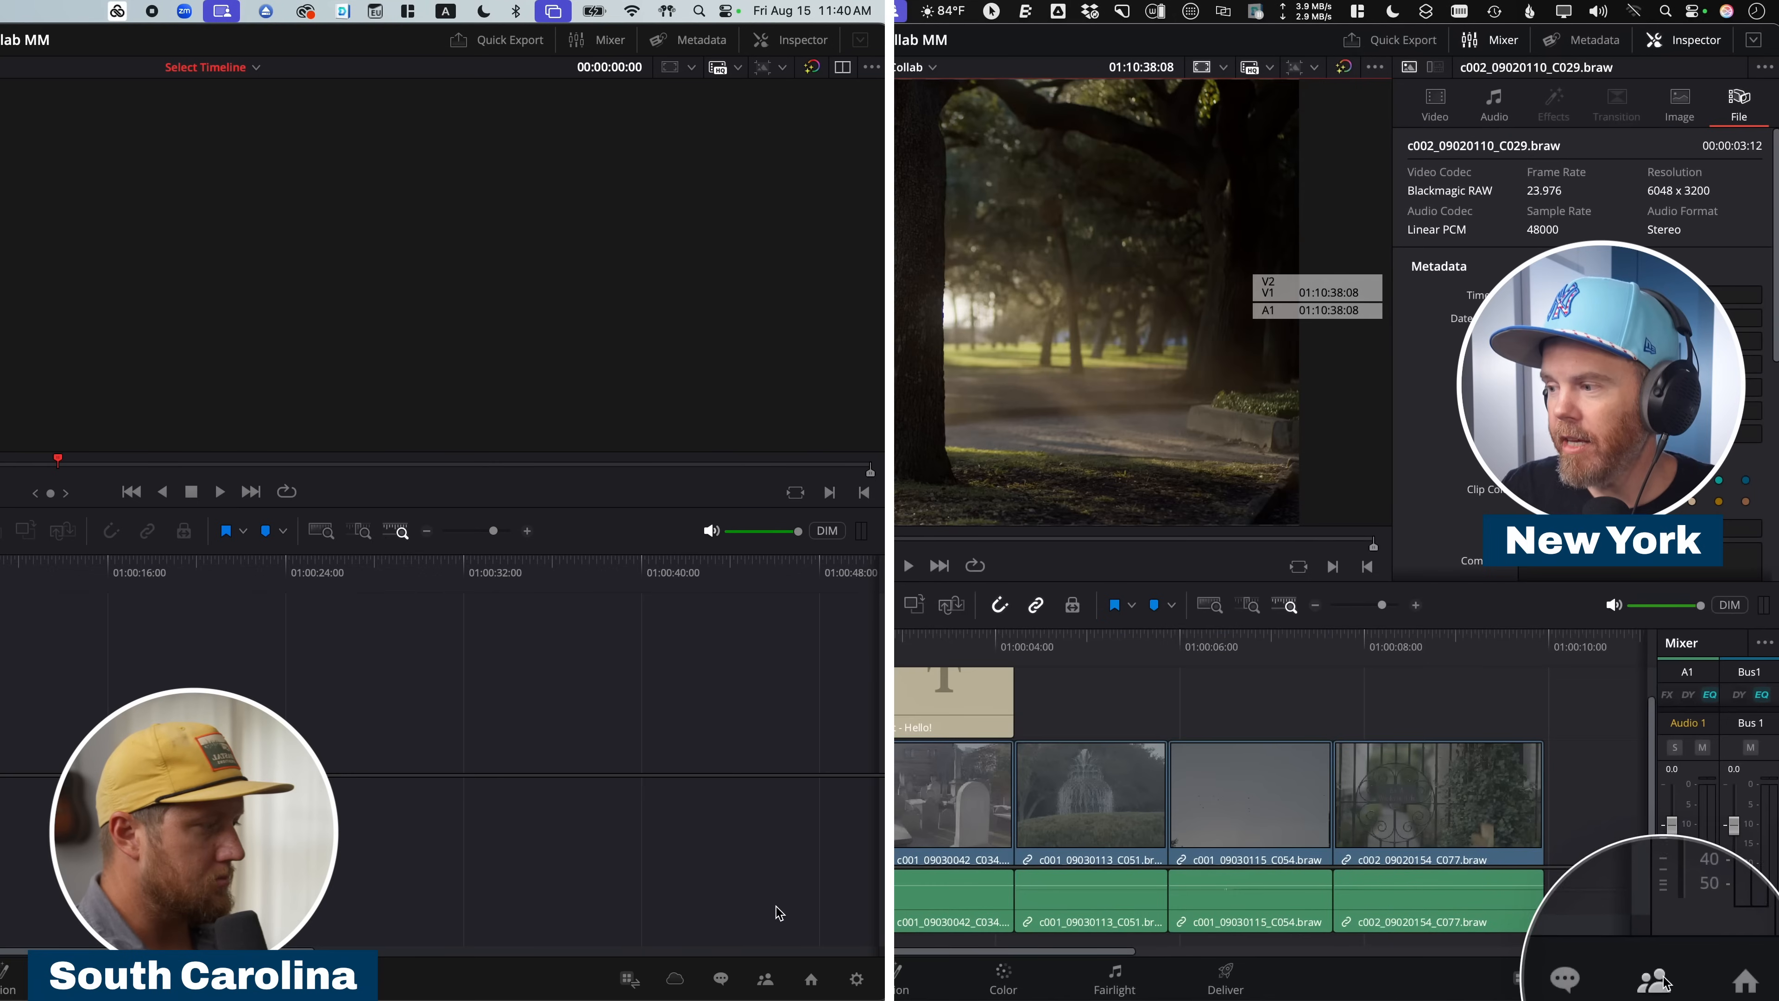
# View the project members and send "Hey I need better edits now!" in the Edit Suite Chat from the New York workstation.
pyautogui.click(1658, 982)
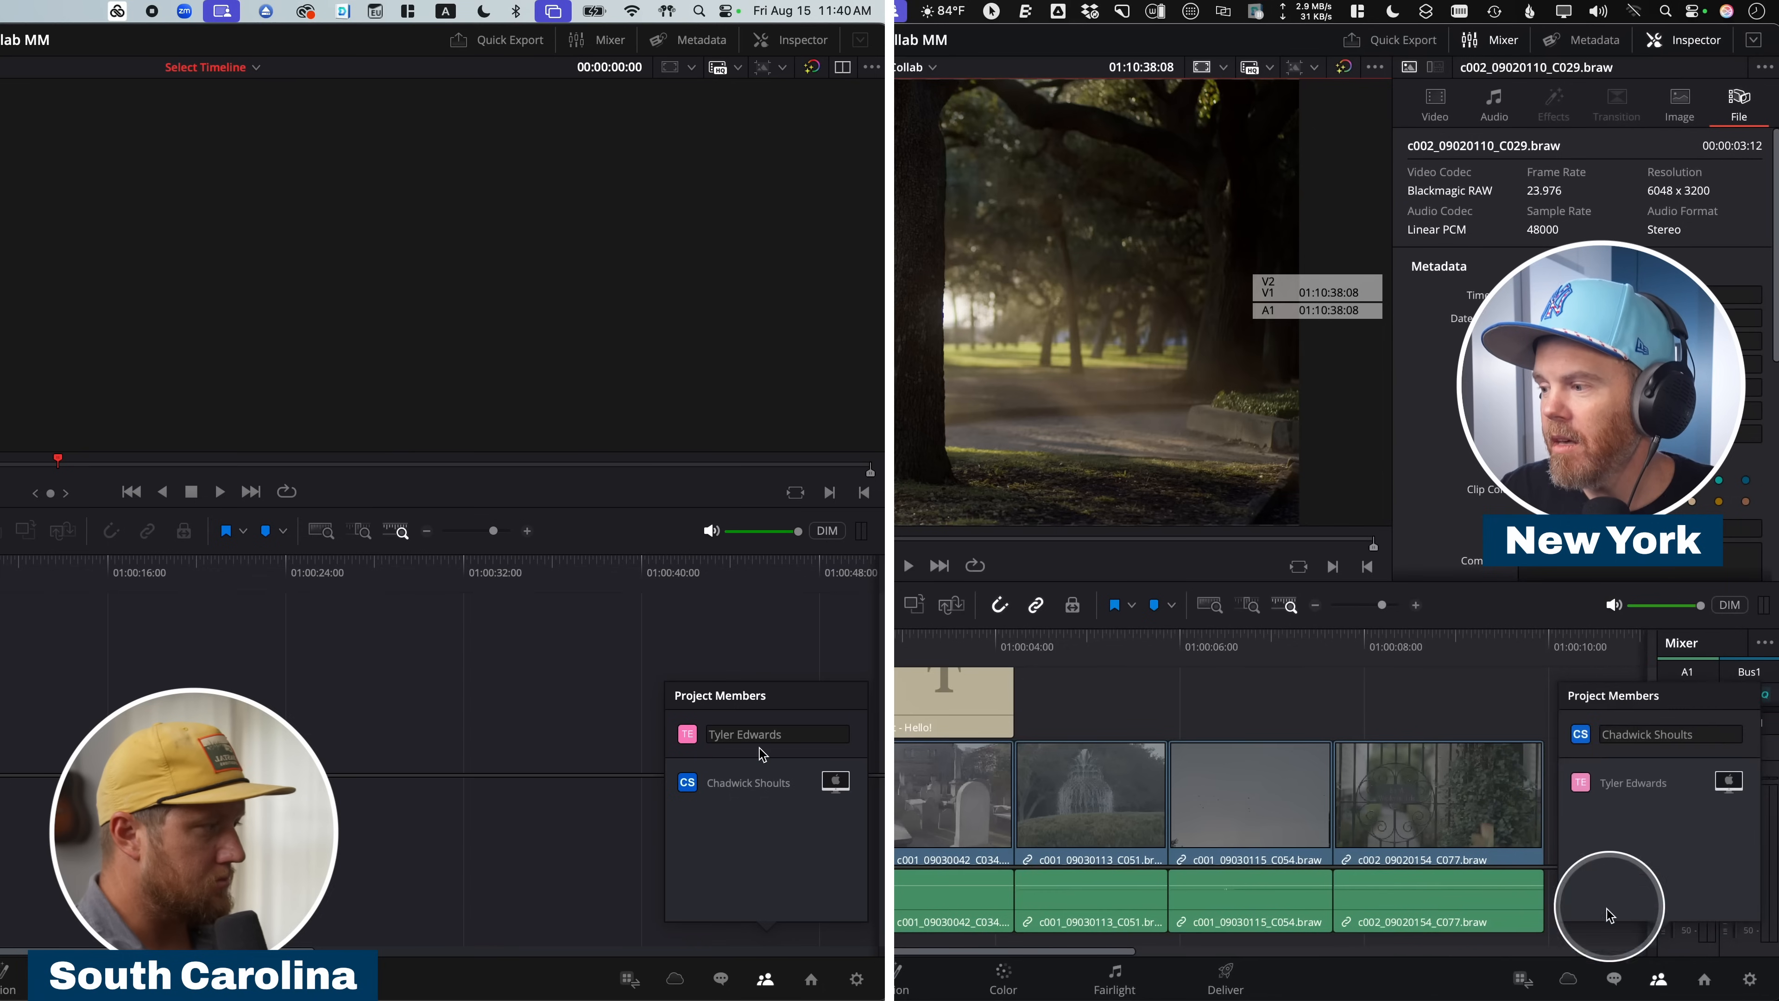
pyautogui.click(1612, 980)
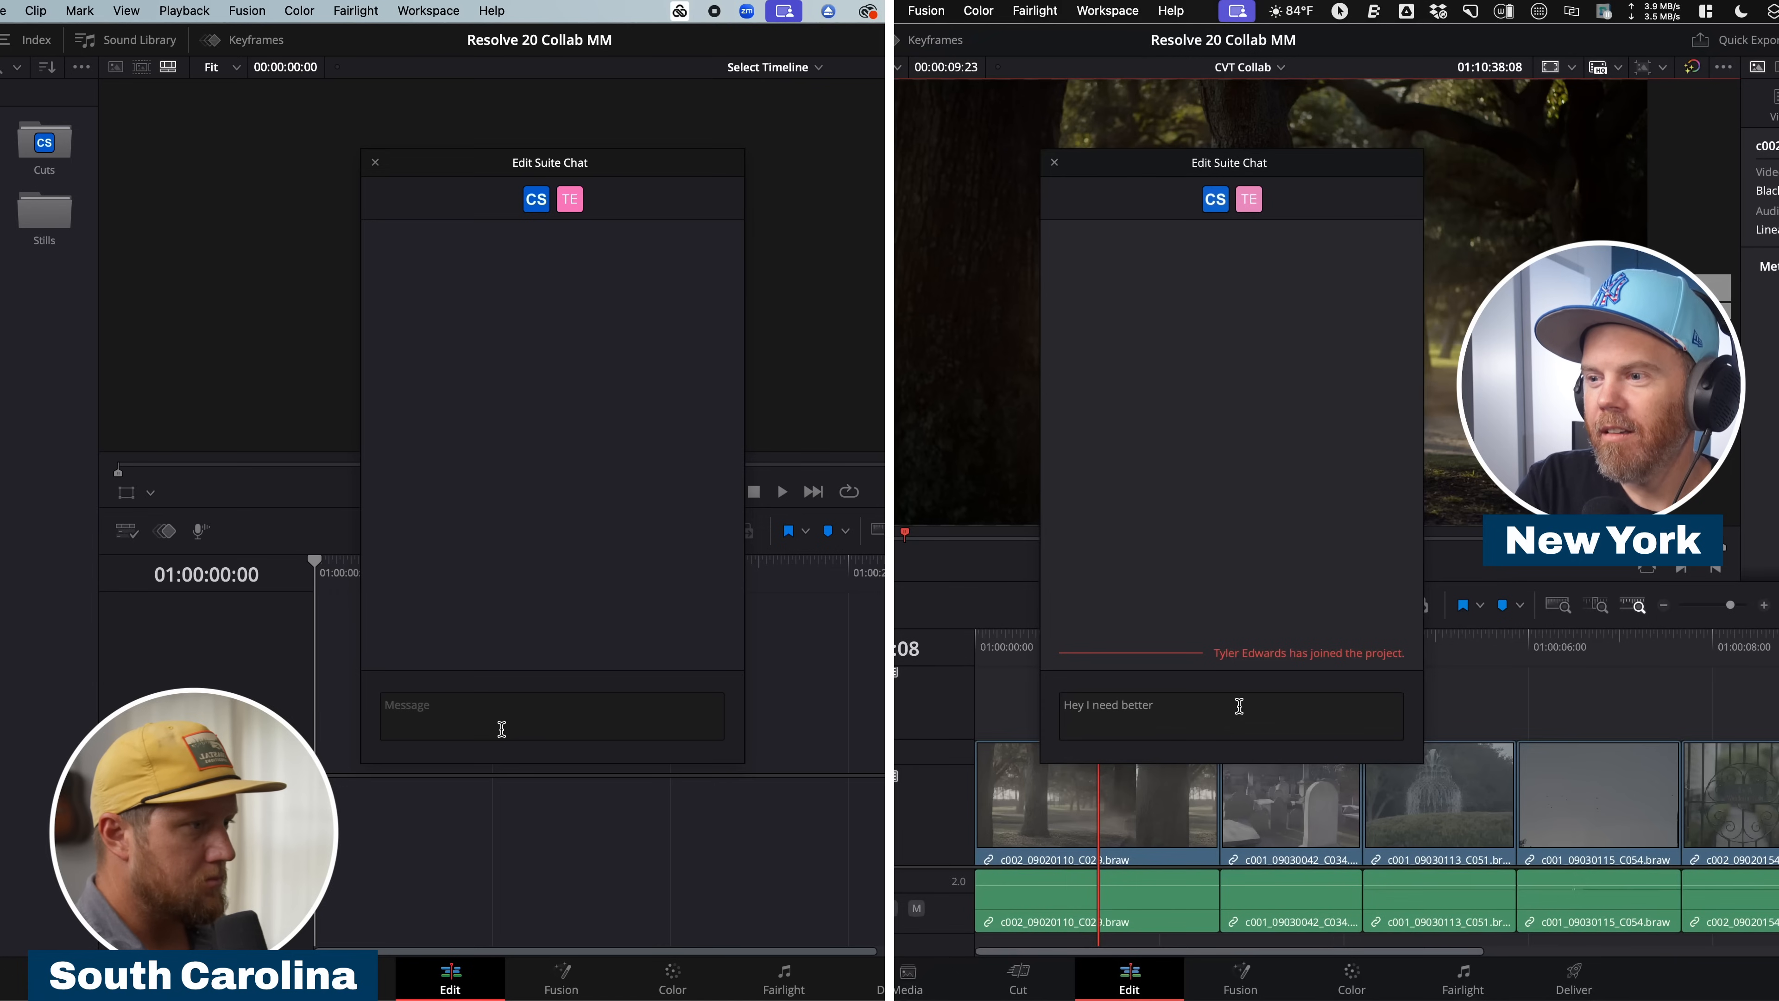
pyautogui.write('!')
pyautogui.press('Return')
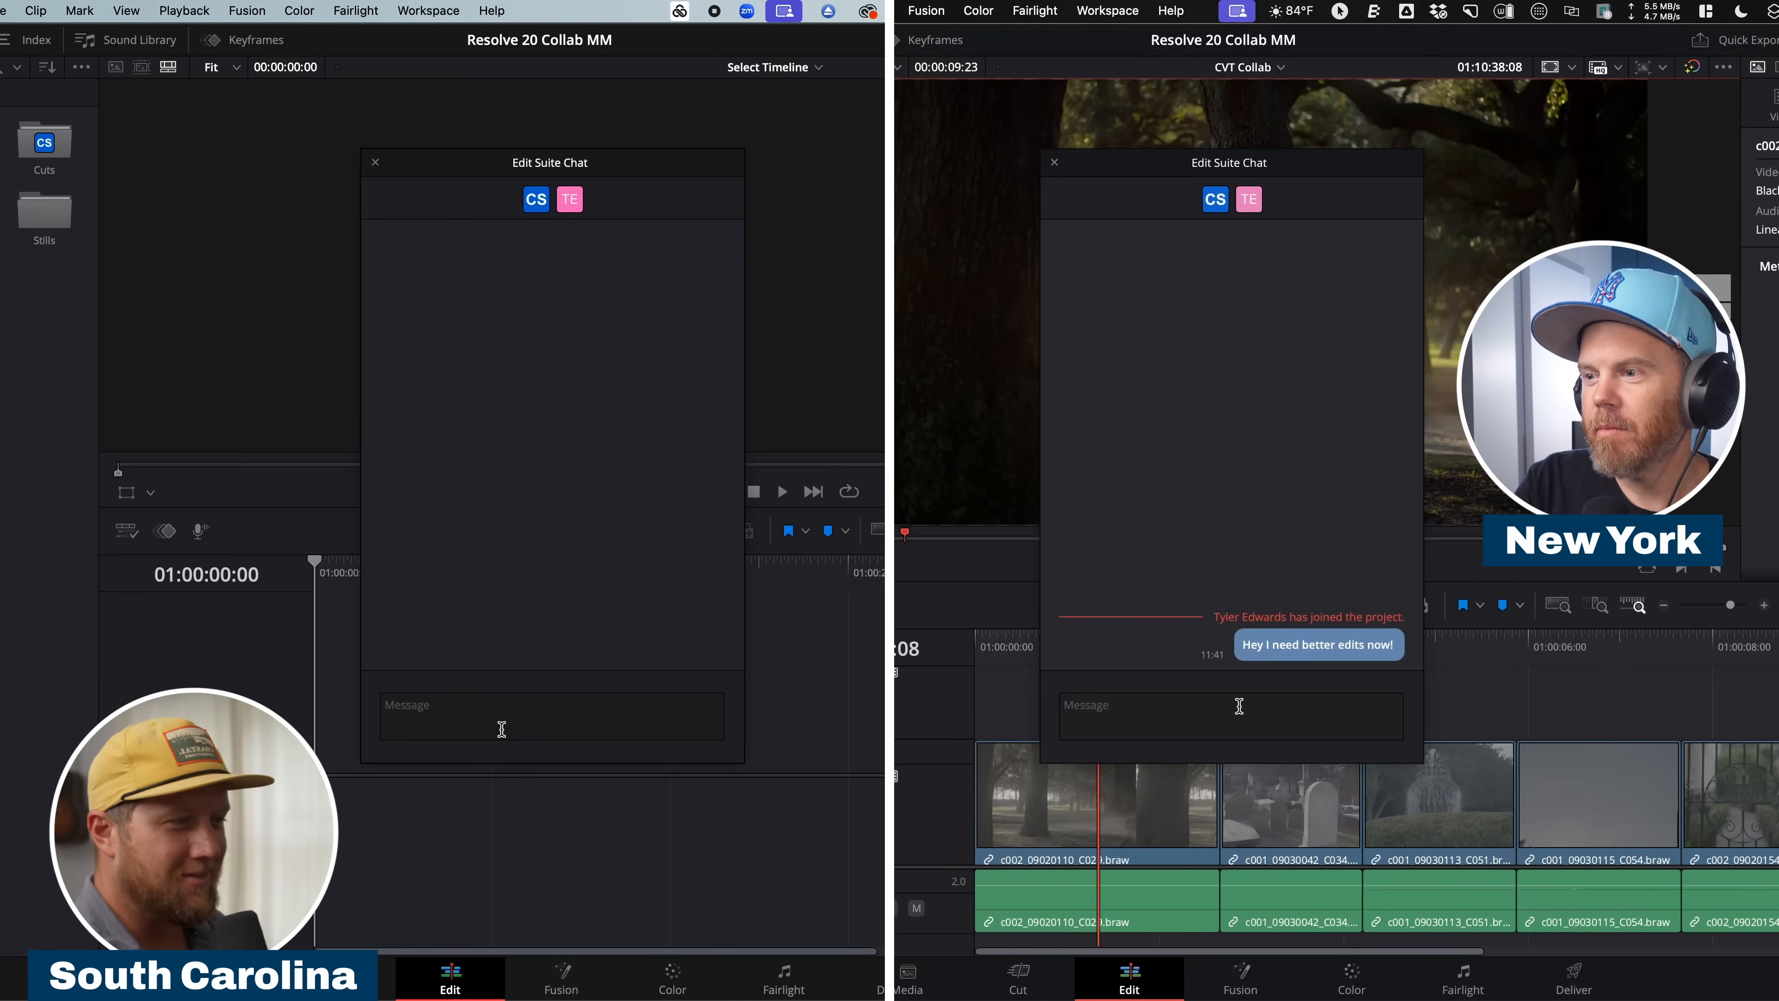
pyautogui.click(1203, 498)
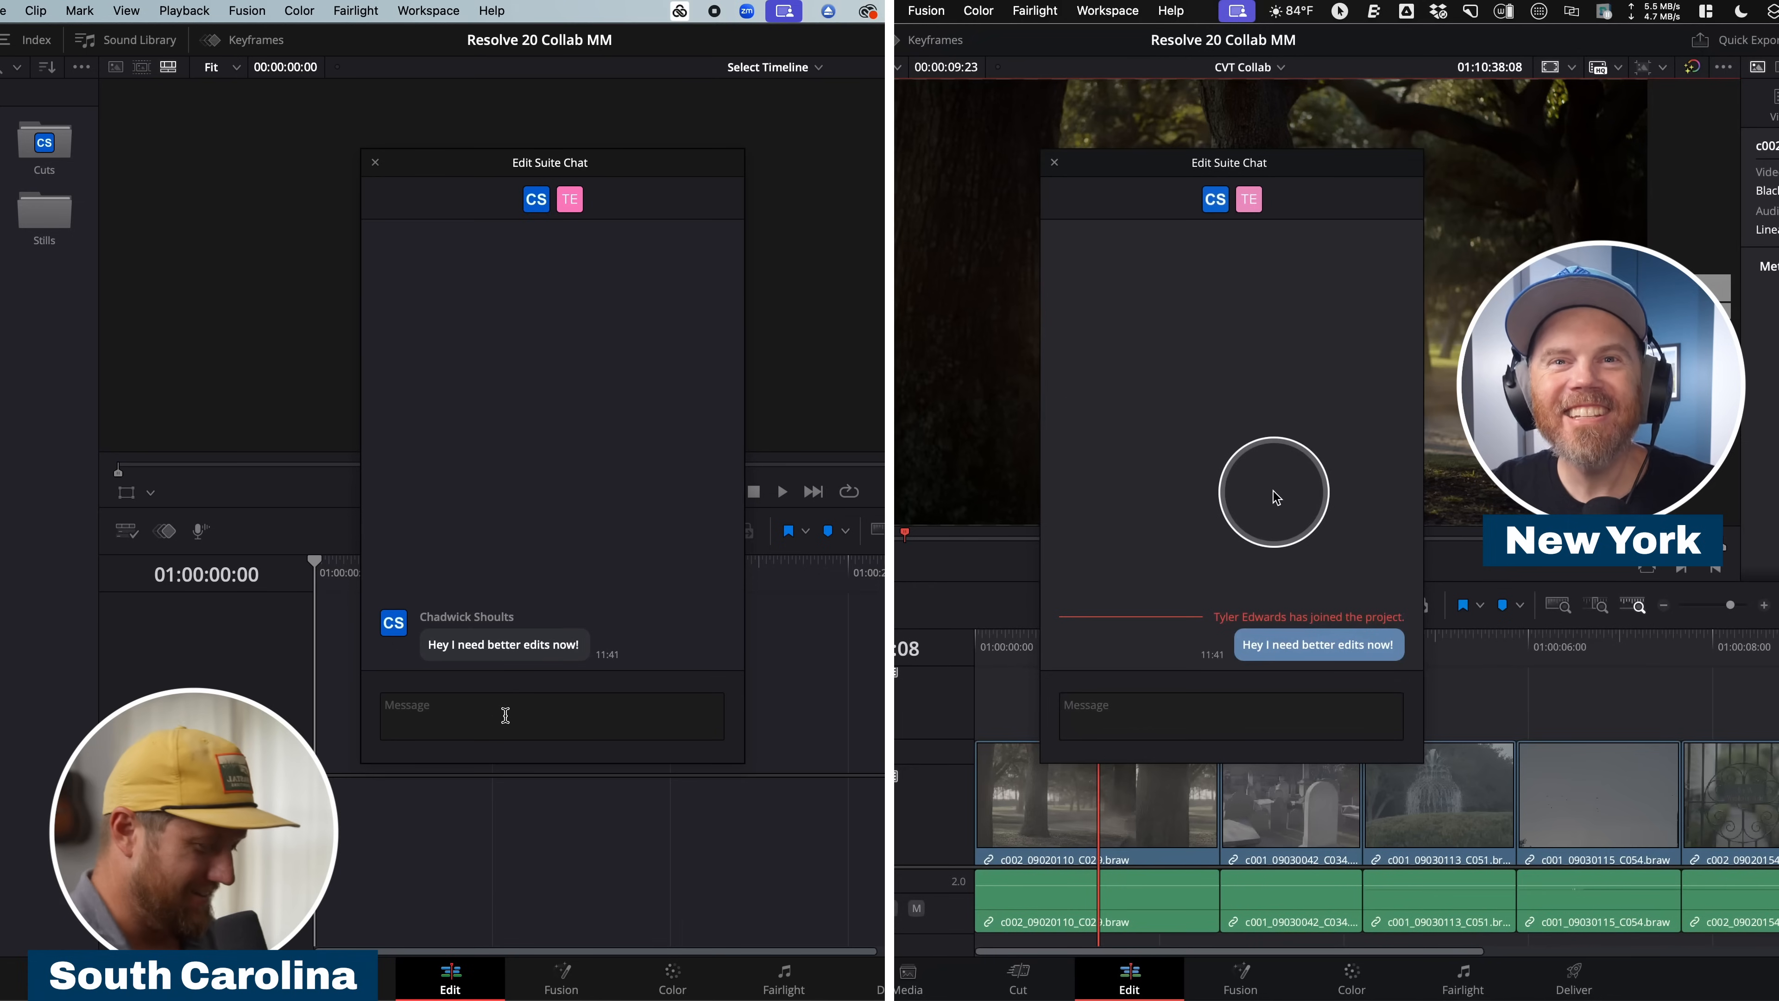
# Reply "So sorry! On it!" in the Edit Suite Chat from the South Carolina workstation.
pyautogui.write('So sor')
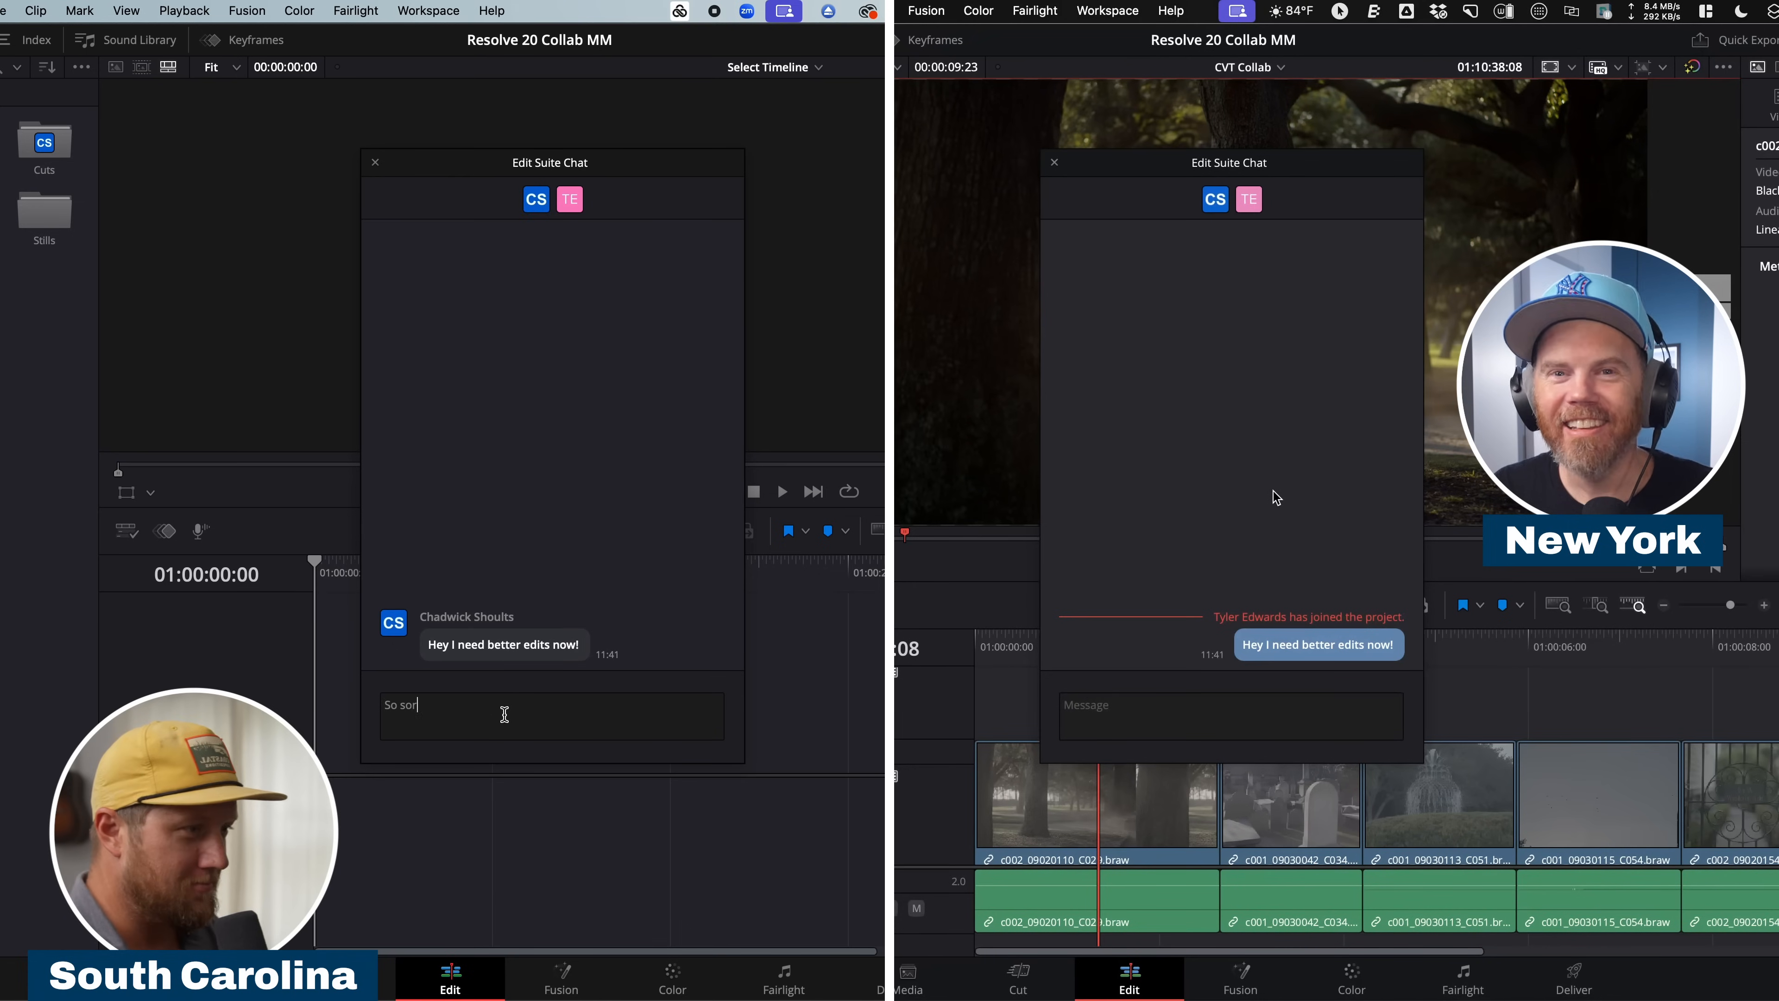
pyautogui.write('ry! On it!')
pyautogui.press('Return')
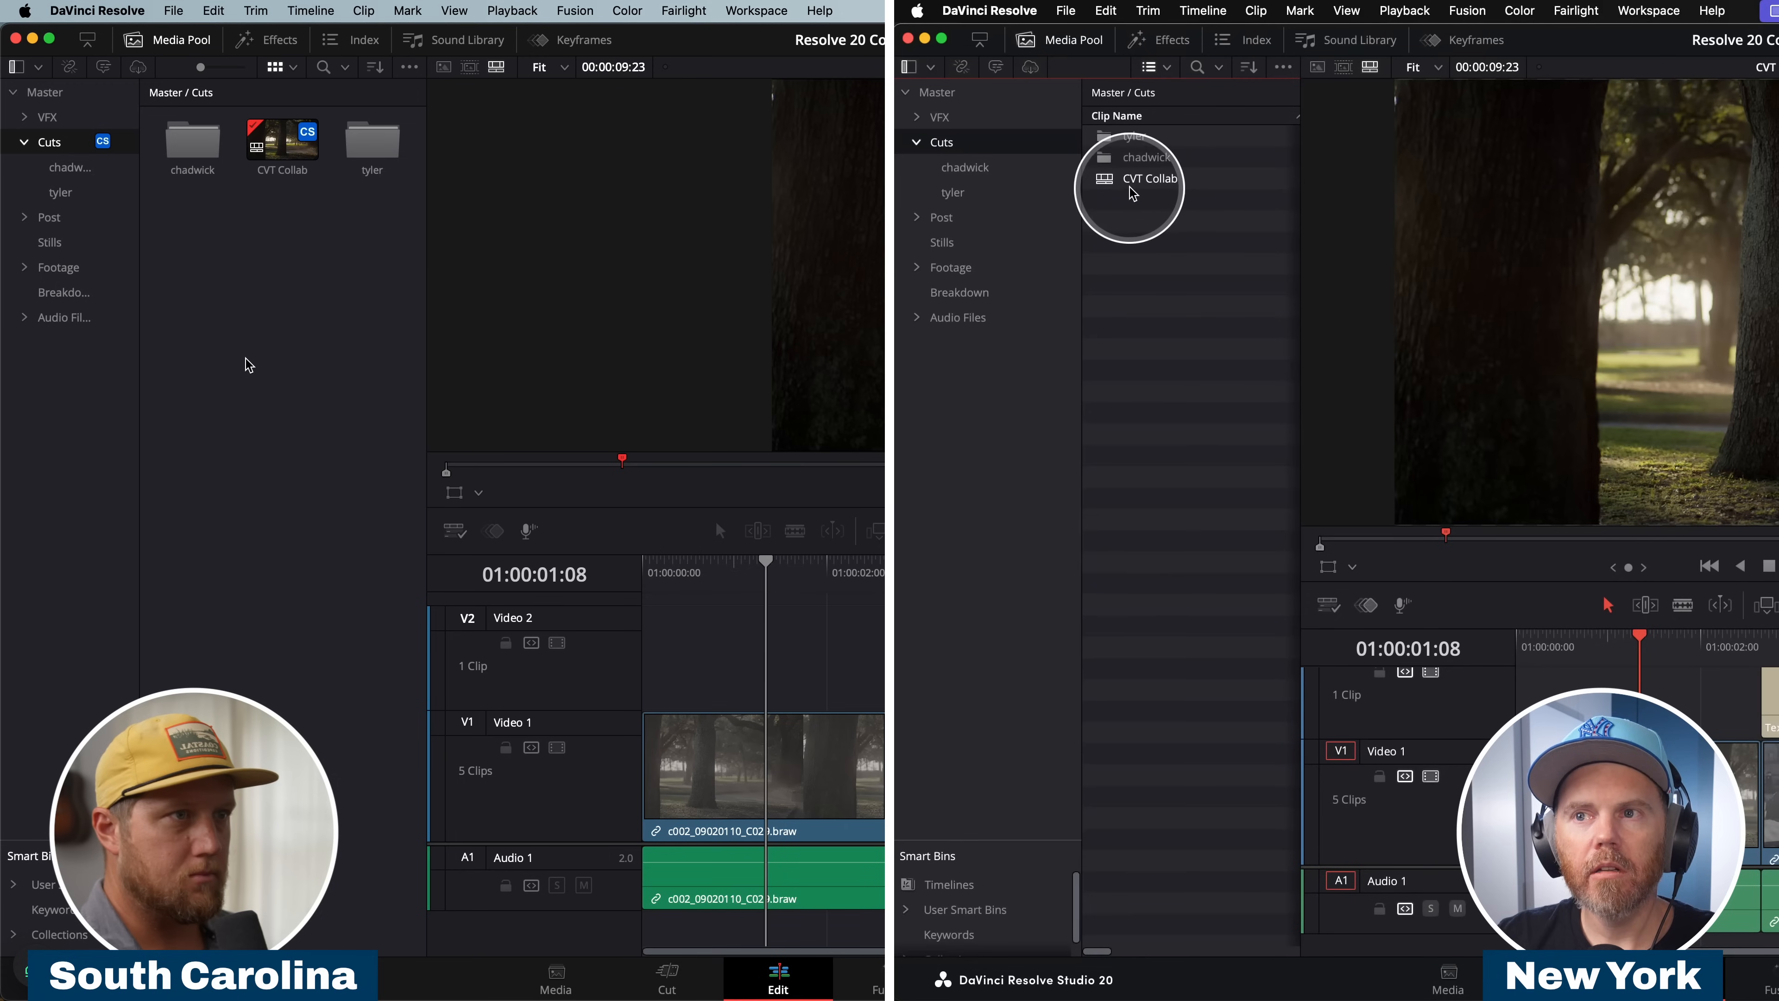
# Move the CVT Collab timeline into the New York editor's own bin under Cuts and refresh the Cuts bin on the South Carolina workstation.
pyautogui.click(1104, 181)
pyautogui.click(75, 201)
pyautogui.moveTo(1101, 177); pyautogui.dragTo(1144, 158)
pyautogui.click(59, 167)
pyautogui.click(1103, 138)
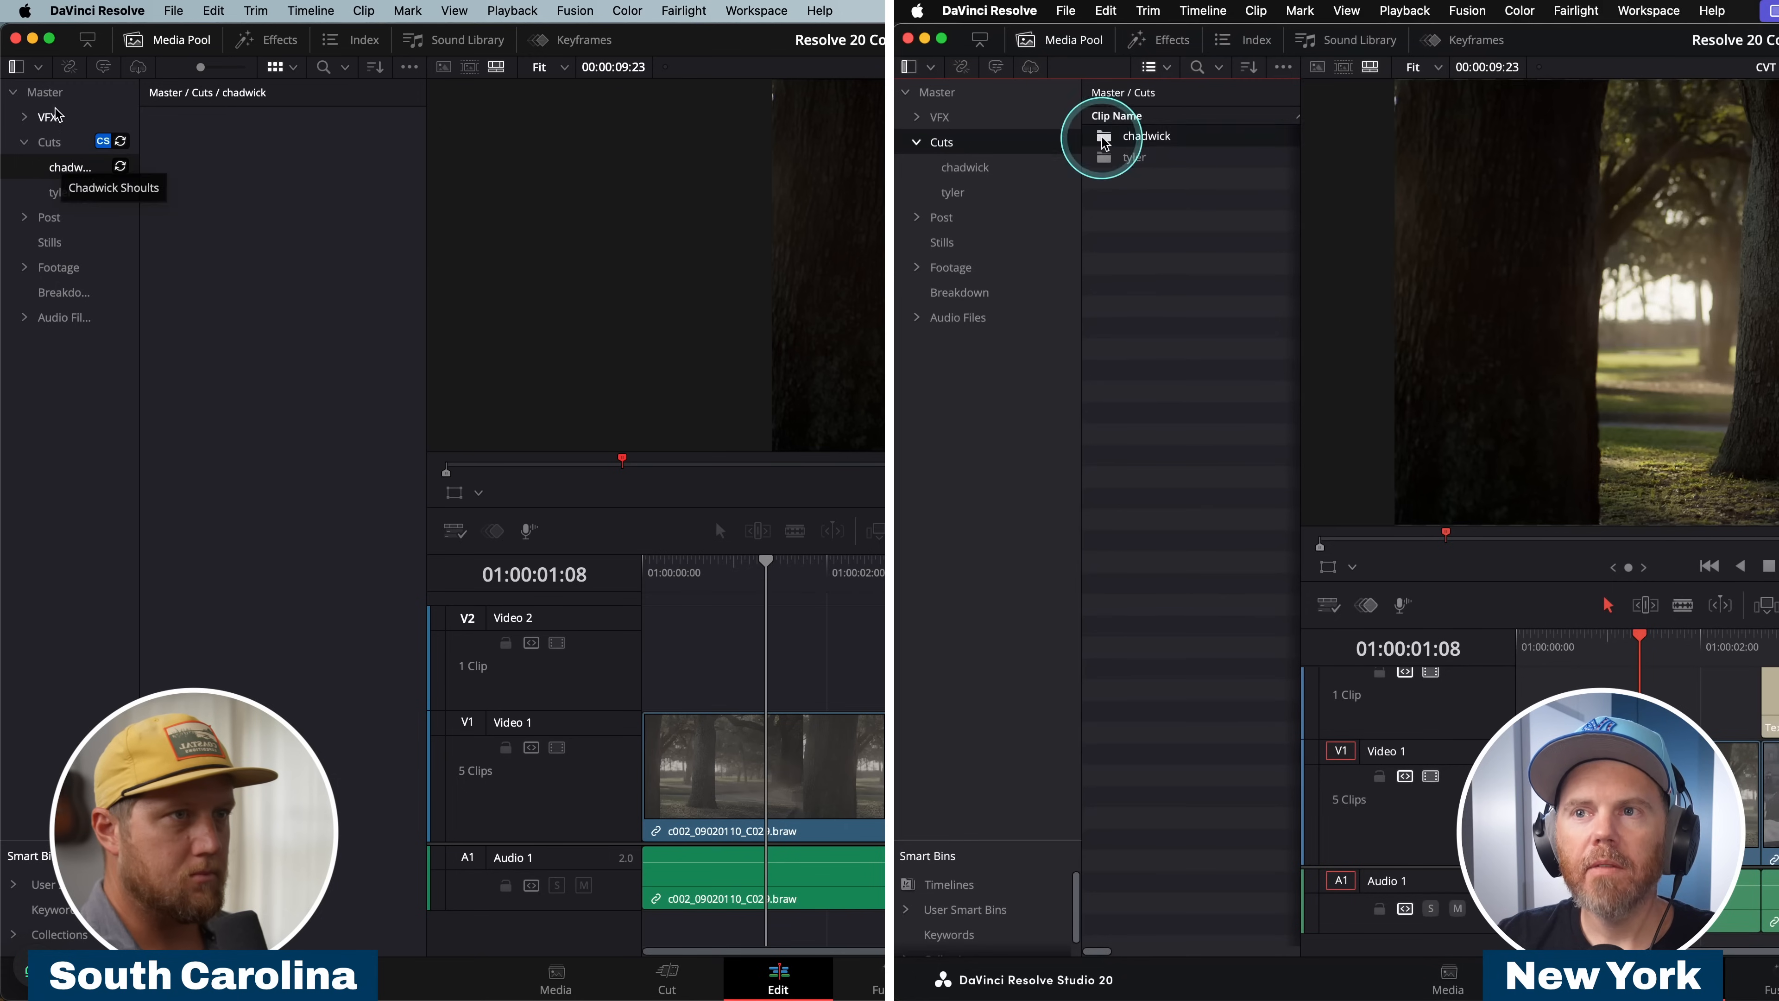
pyautogui.doubleClick(1104, 140)
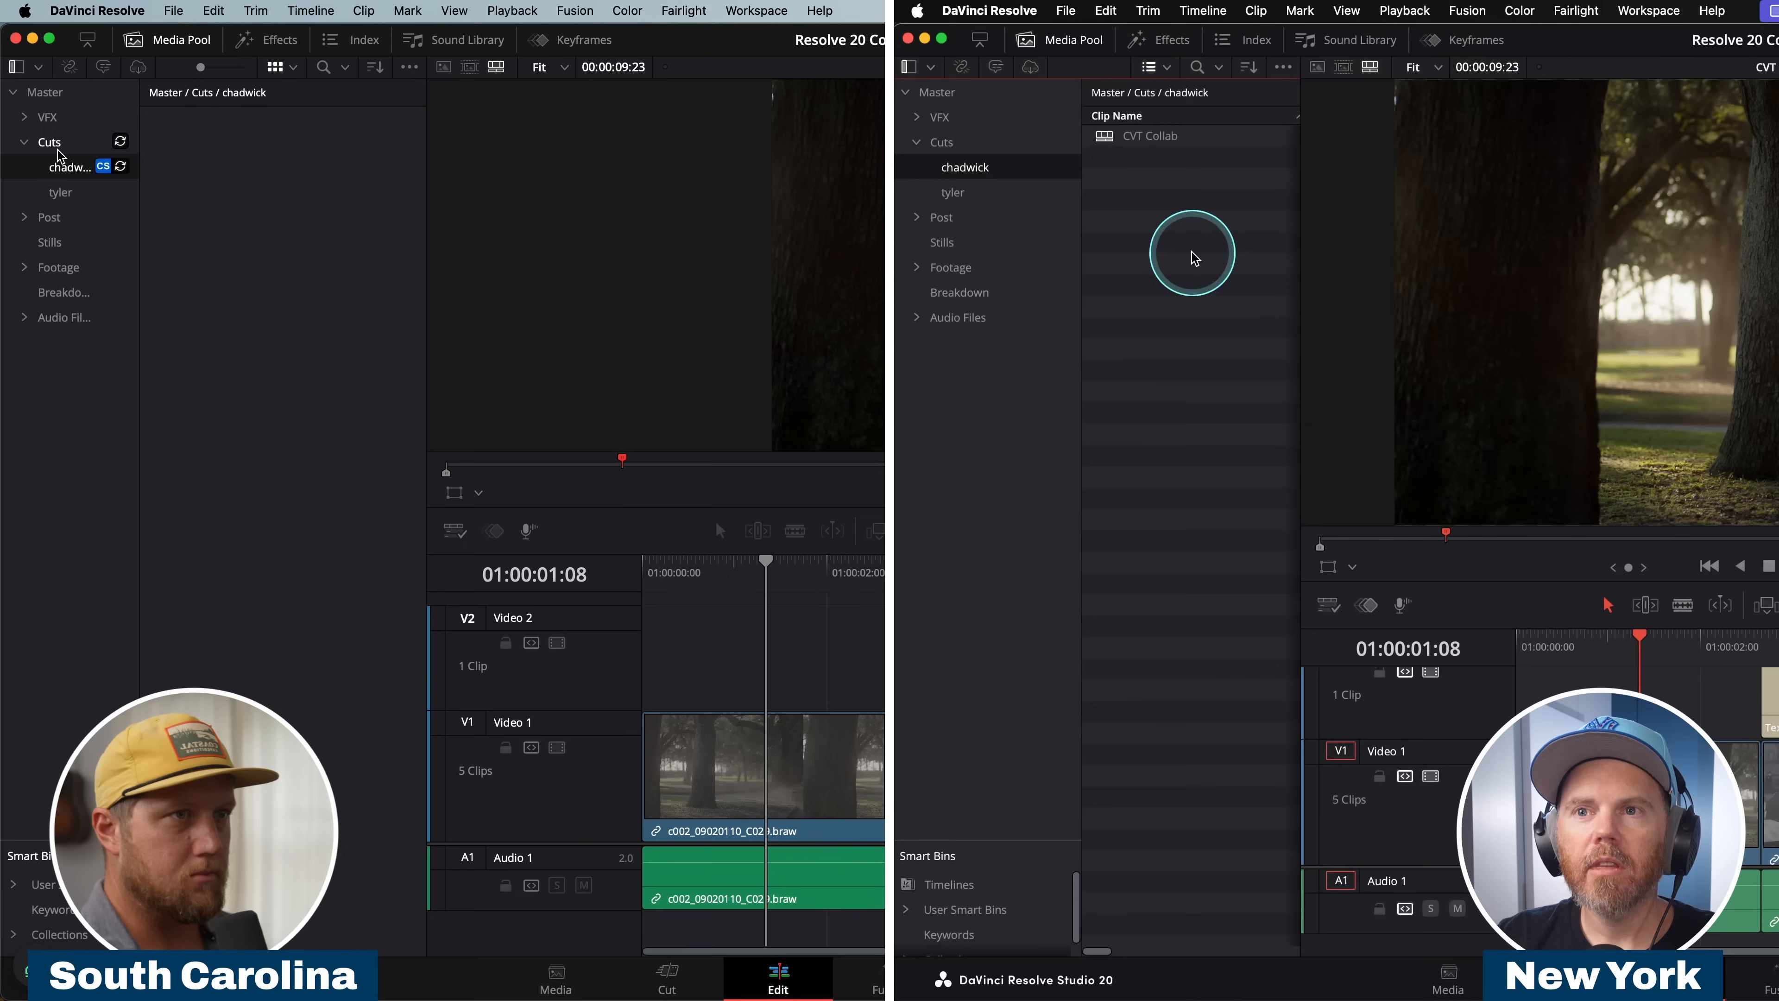
pyautogui.click(120, 144)
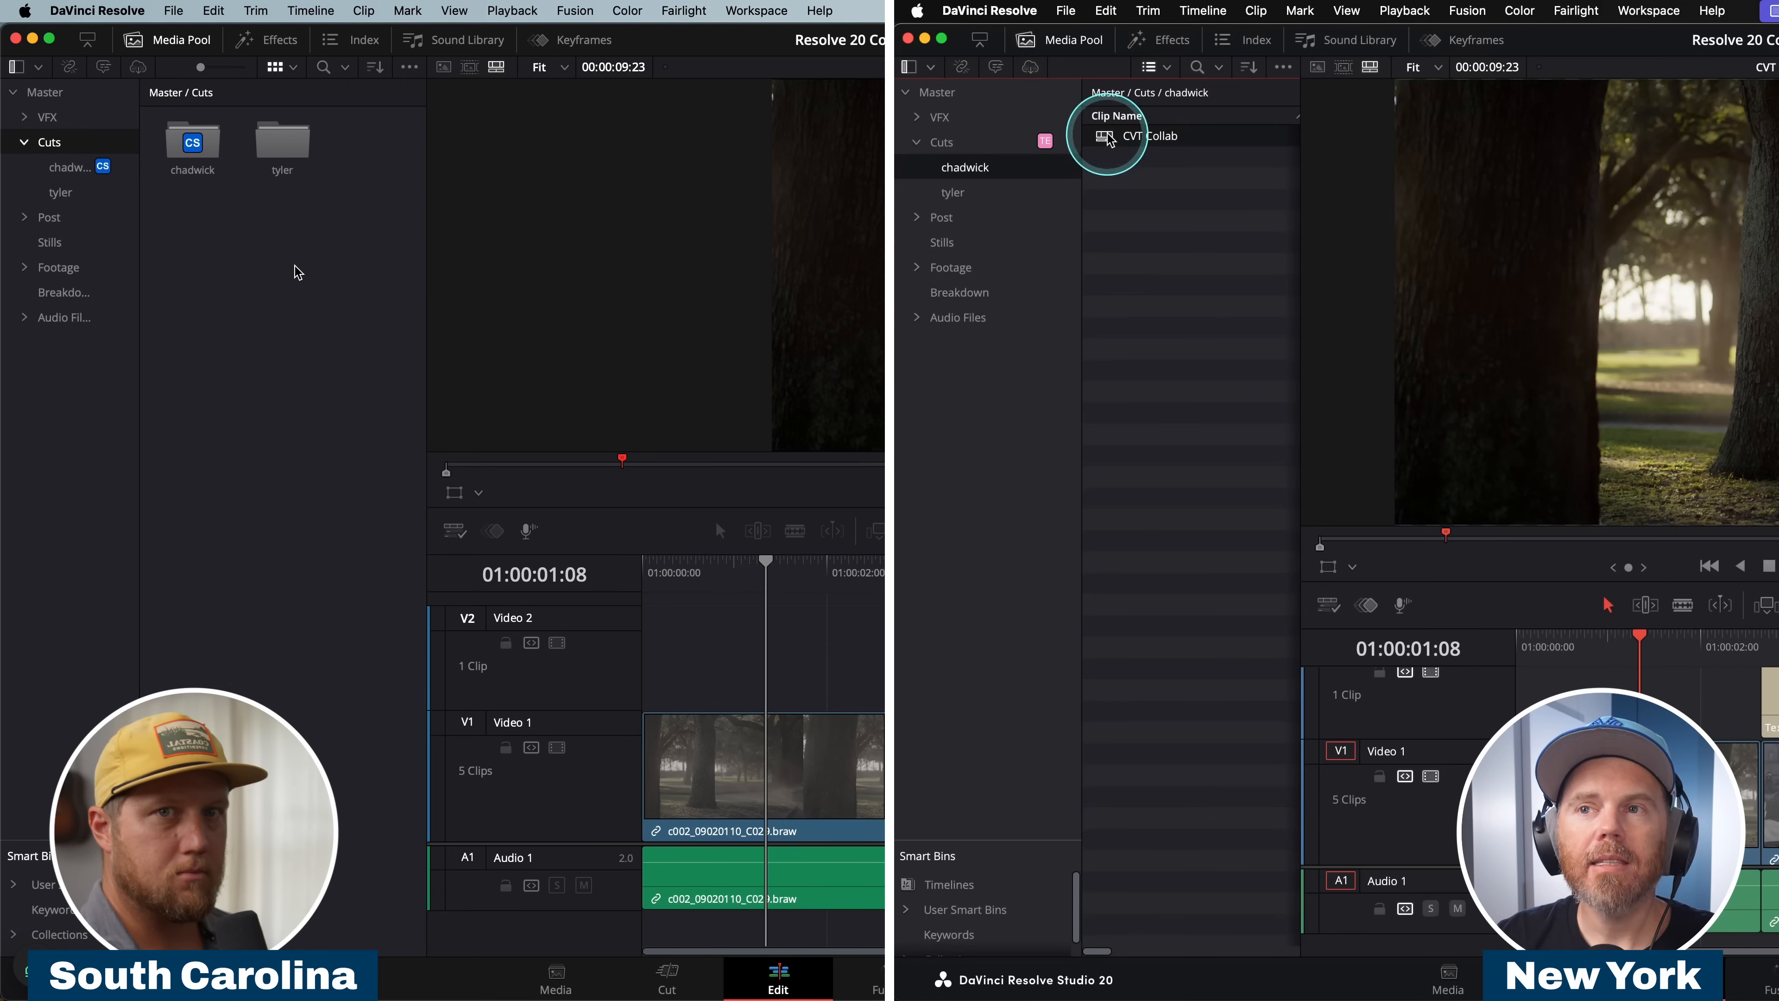
# Open the timeline in the South Carolina editor's bin on the South Carolina workstation, and view it from the New York workstation.
pyautogui.moveTo(1709, 644); pyautogui.dragTo(1699, 656)
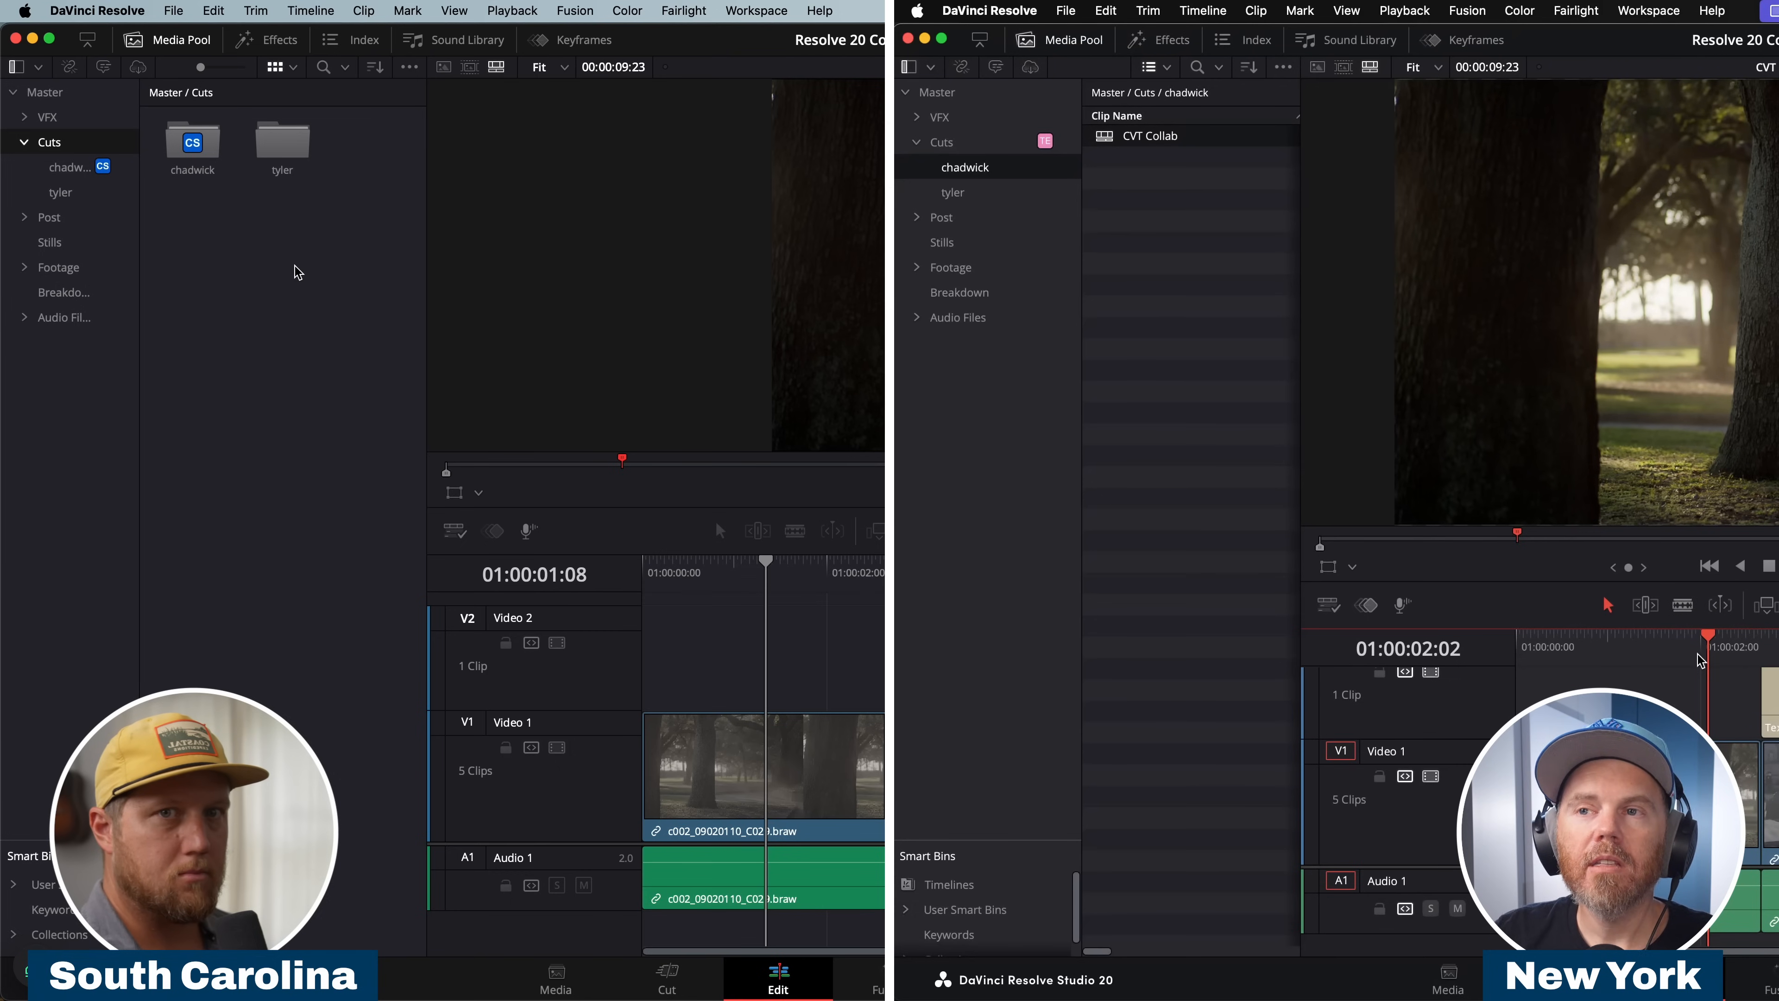
pyautogui.click(67, 170)
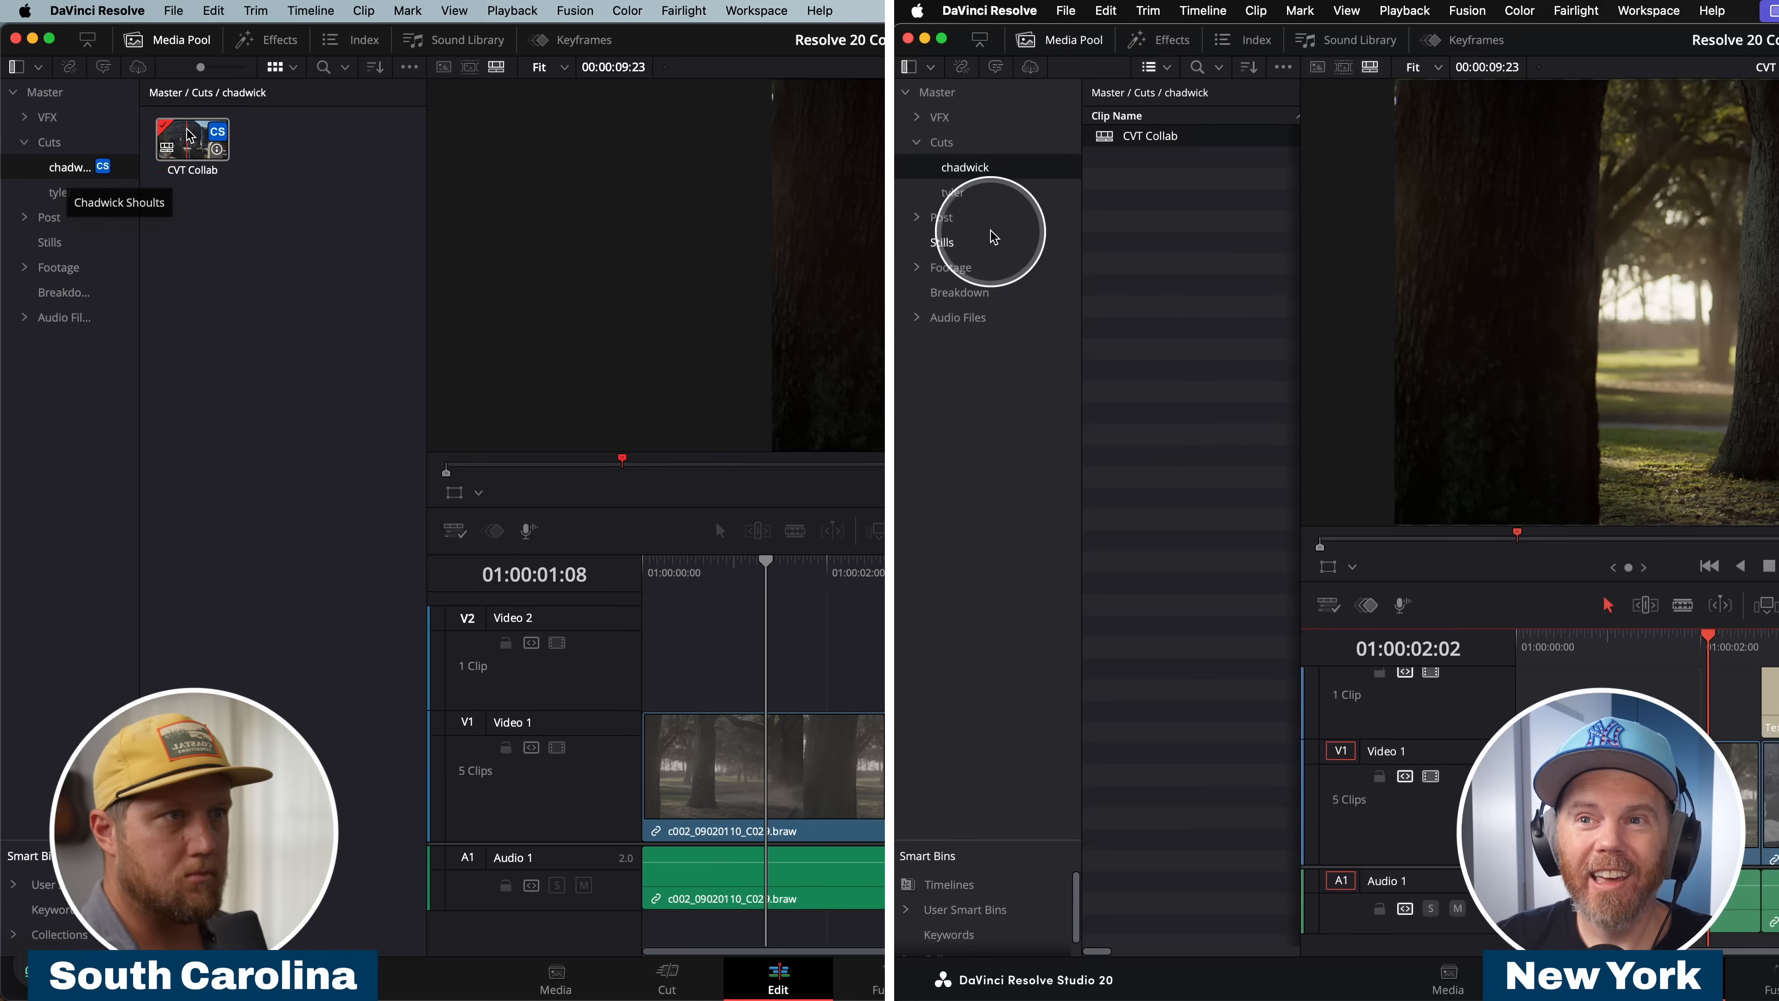
pyautogui.click(163, 149)
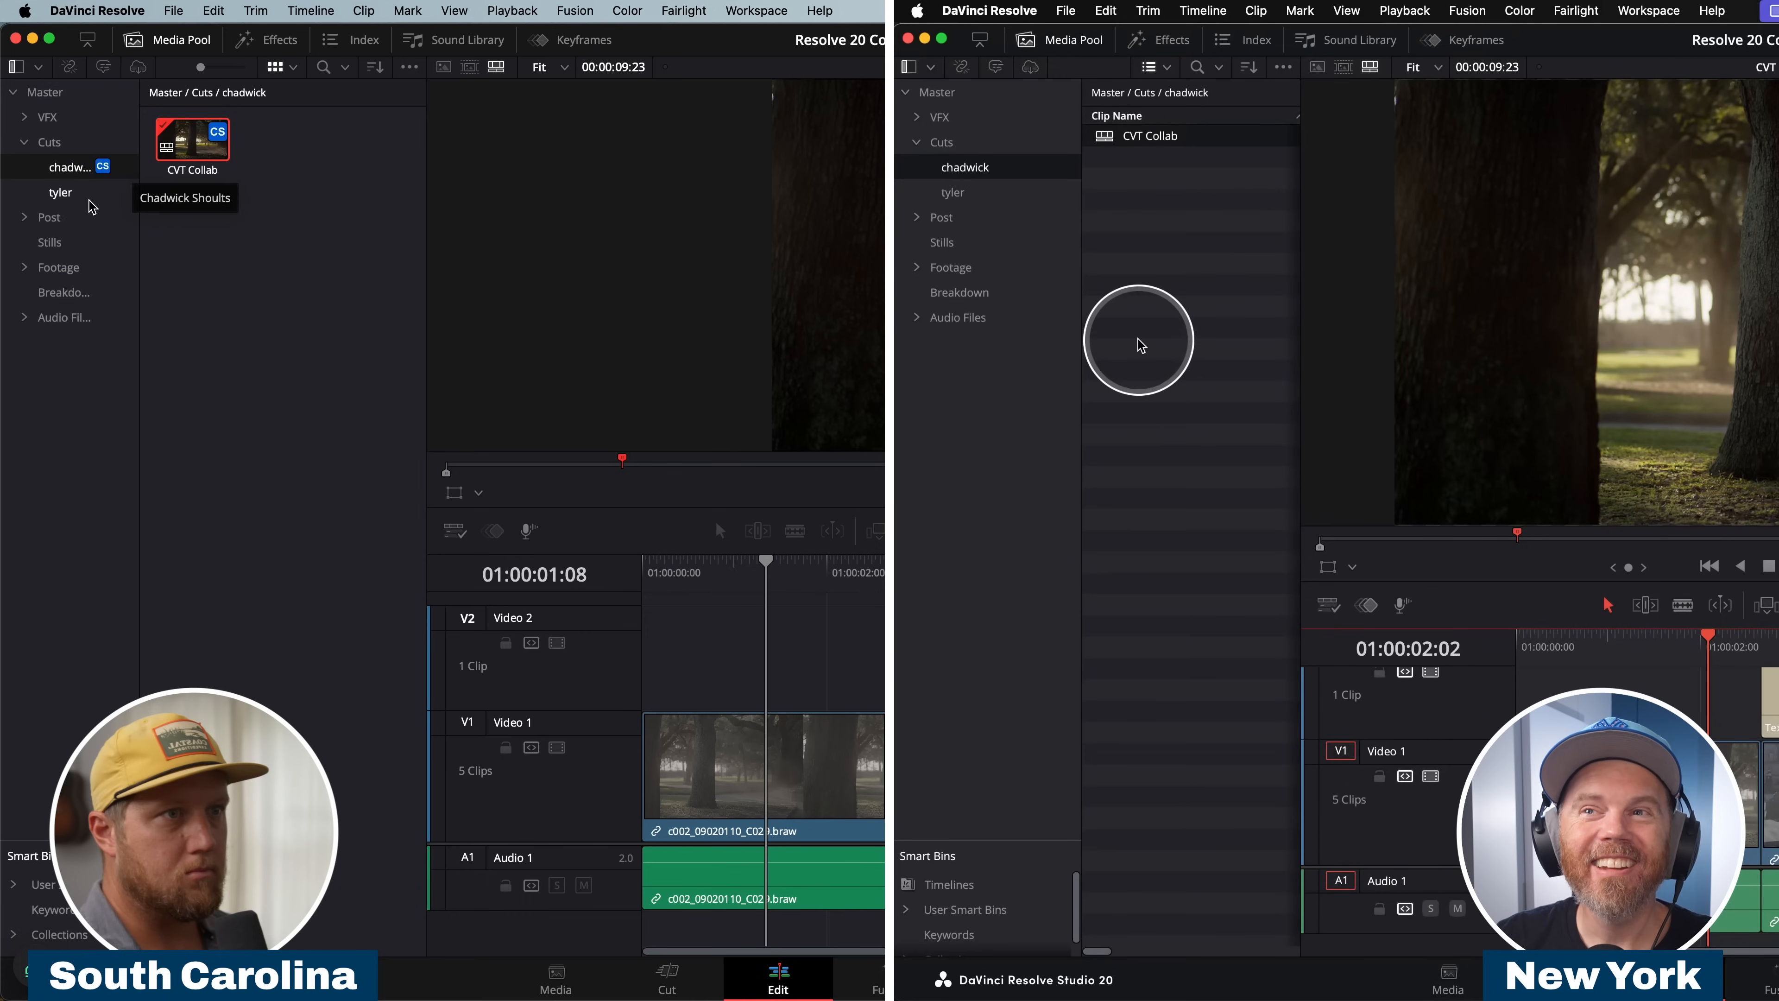
pyautogui.click(60, 191)
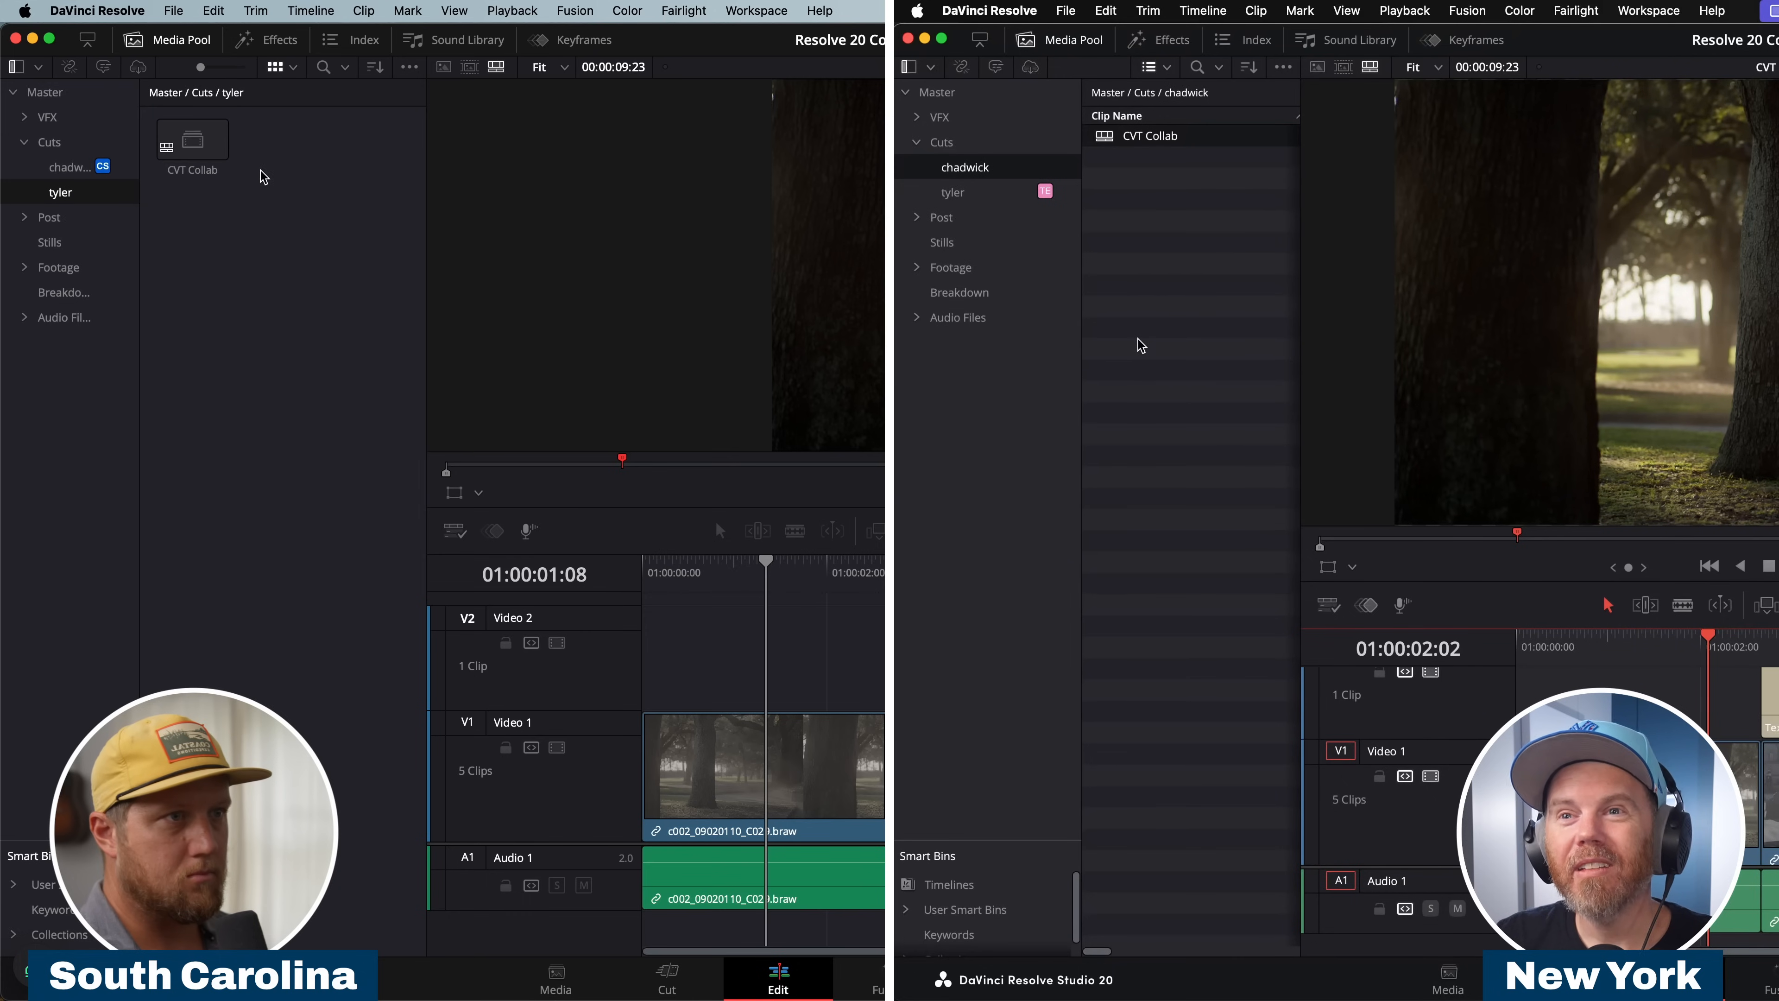
pyautogui.doubleClick(173, 133)
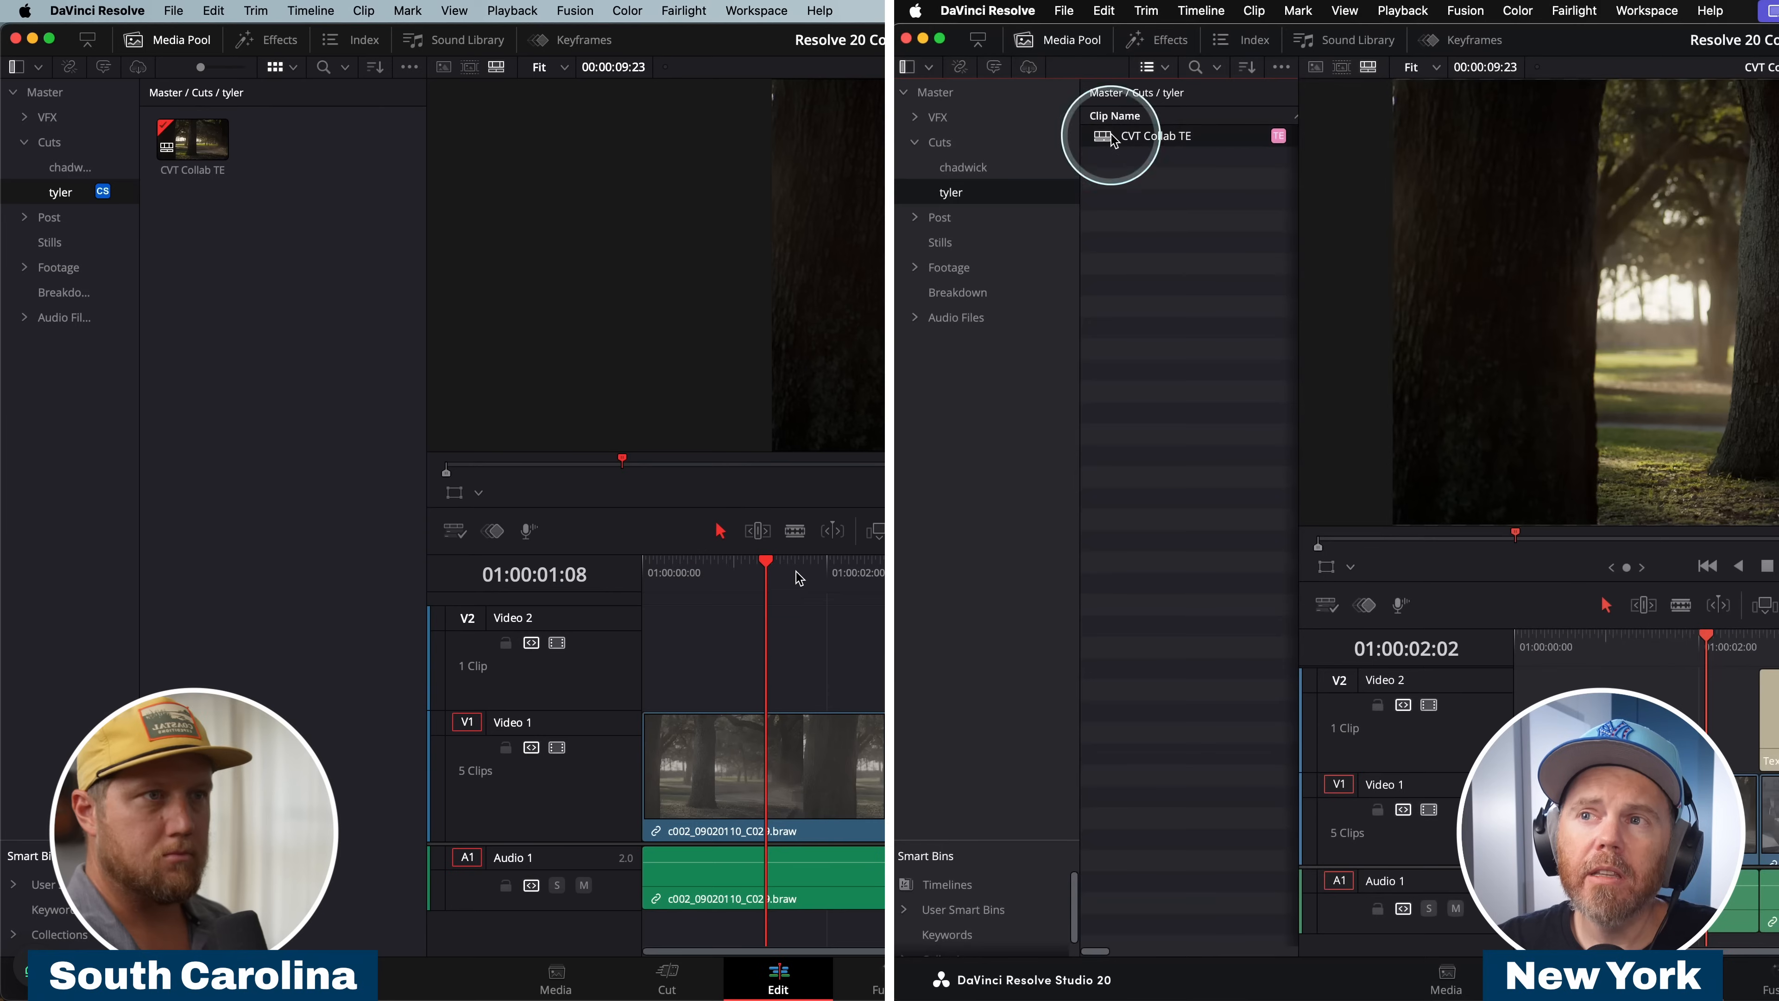
pyautogui.doubleClick(1110, 137)
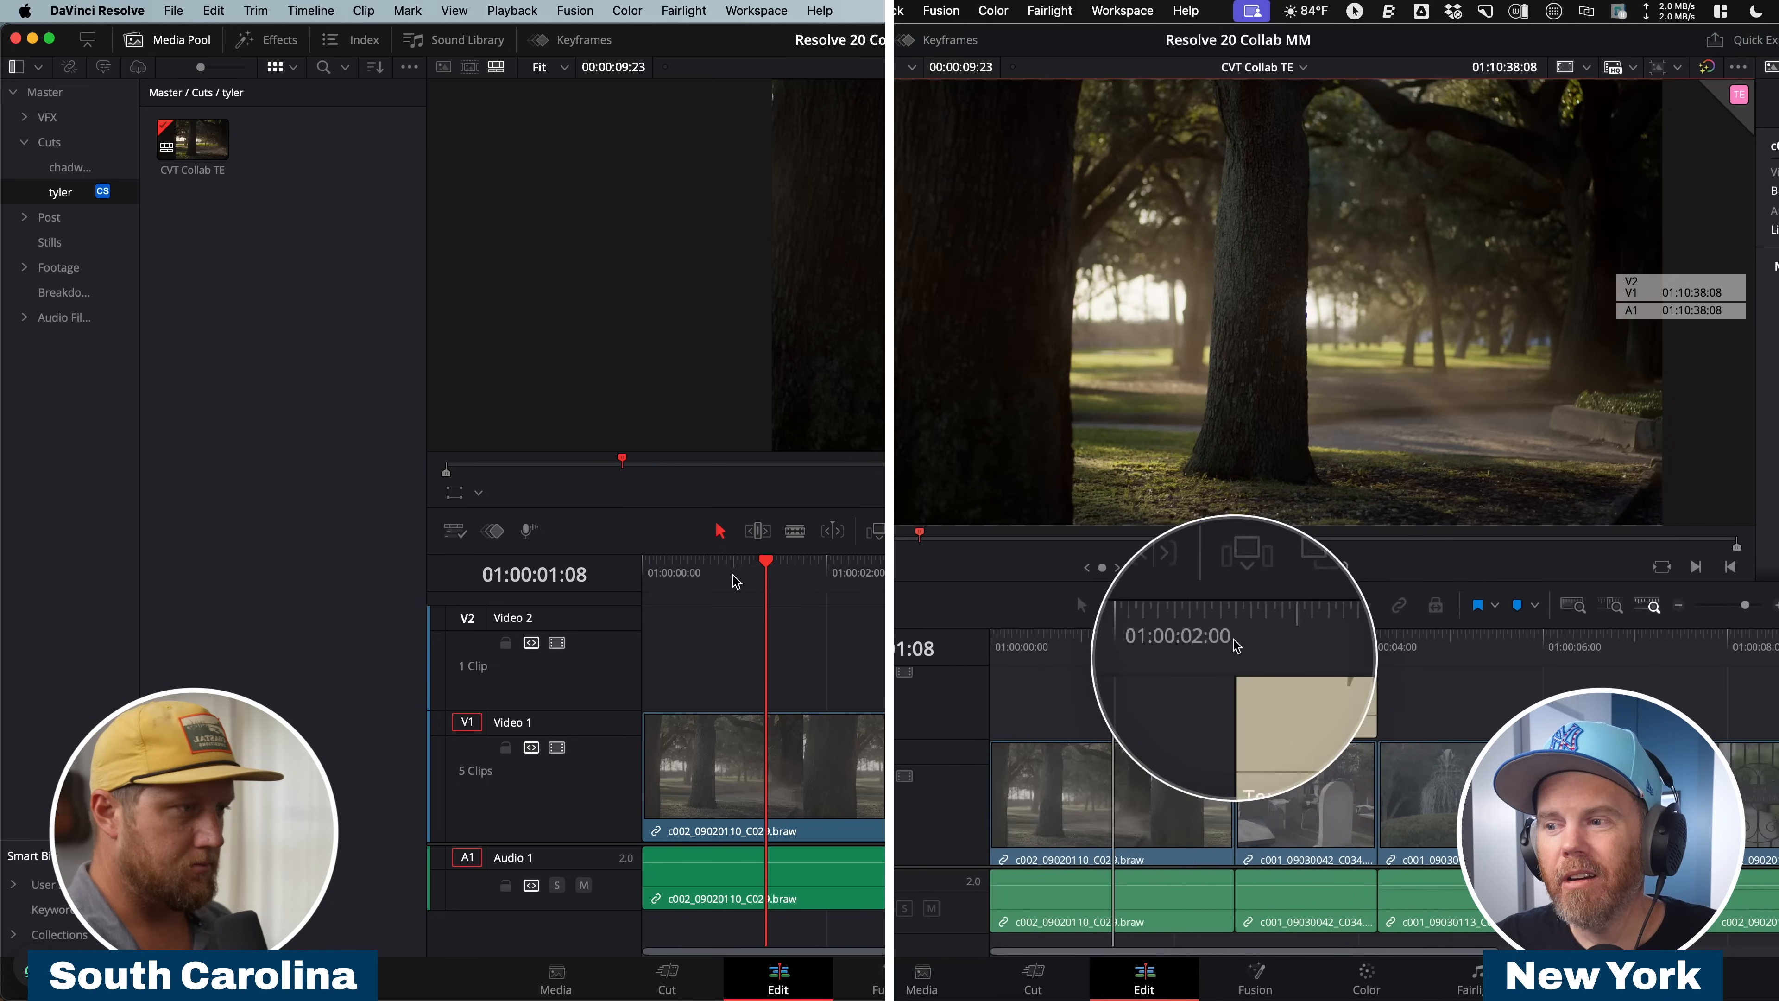
# Ripple-trim the start of the first clip to 01:00:00:17 in CVT Collab TE on the South Carolina workstation.
pyautogui.moveTo(776, 578); pyautogui.dragTo(1056, 583)
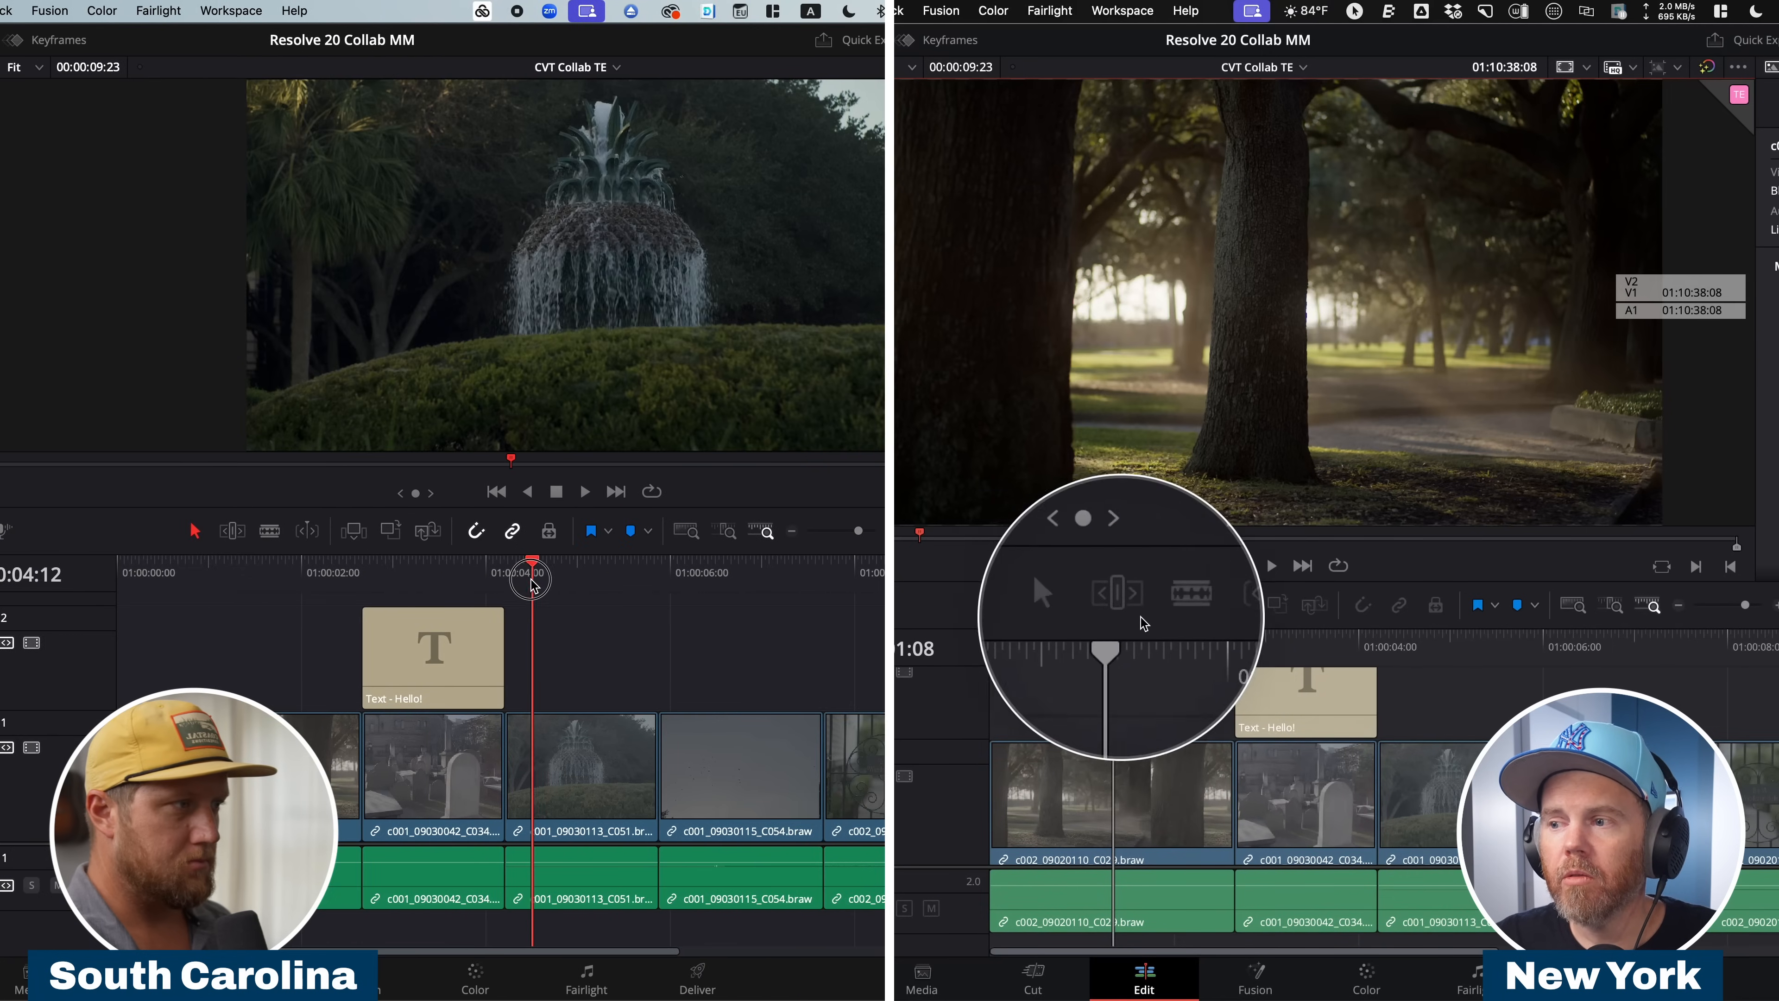
pyautogui.moveTo(533, 582); pyautogui.dragTo(681, 579)
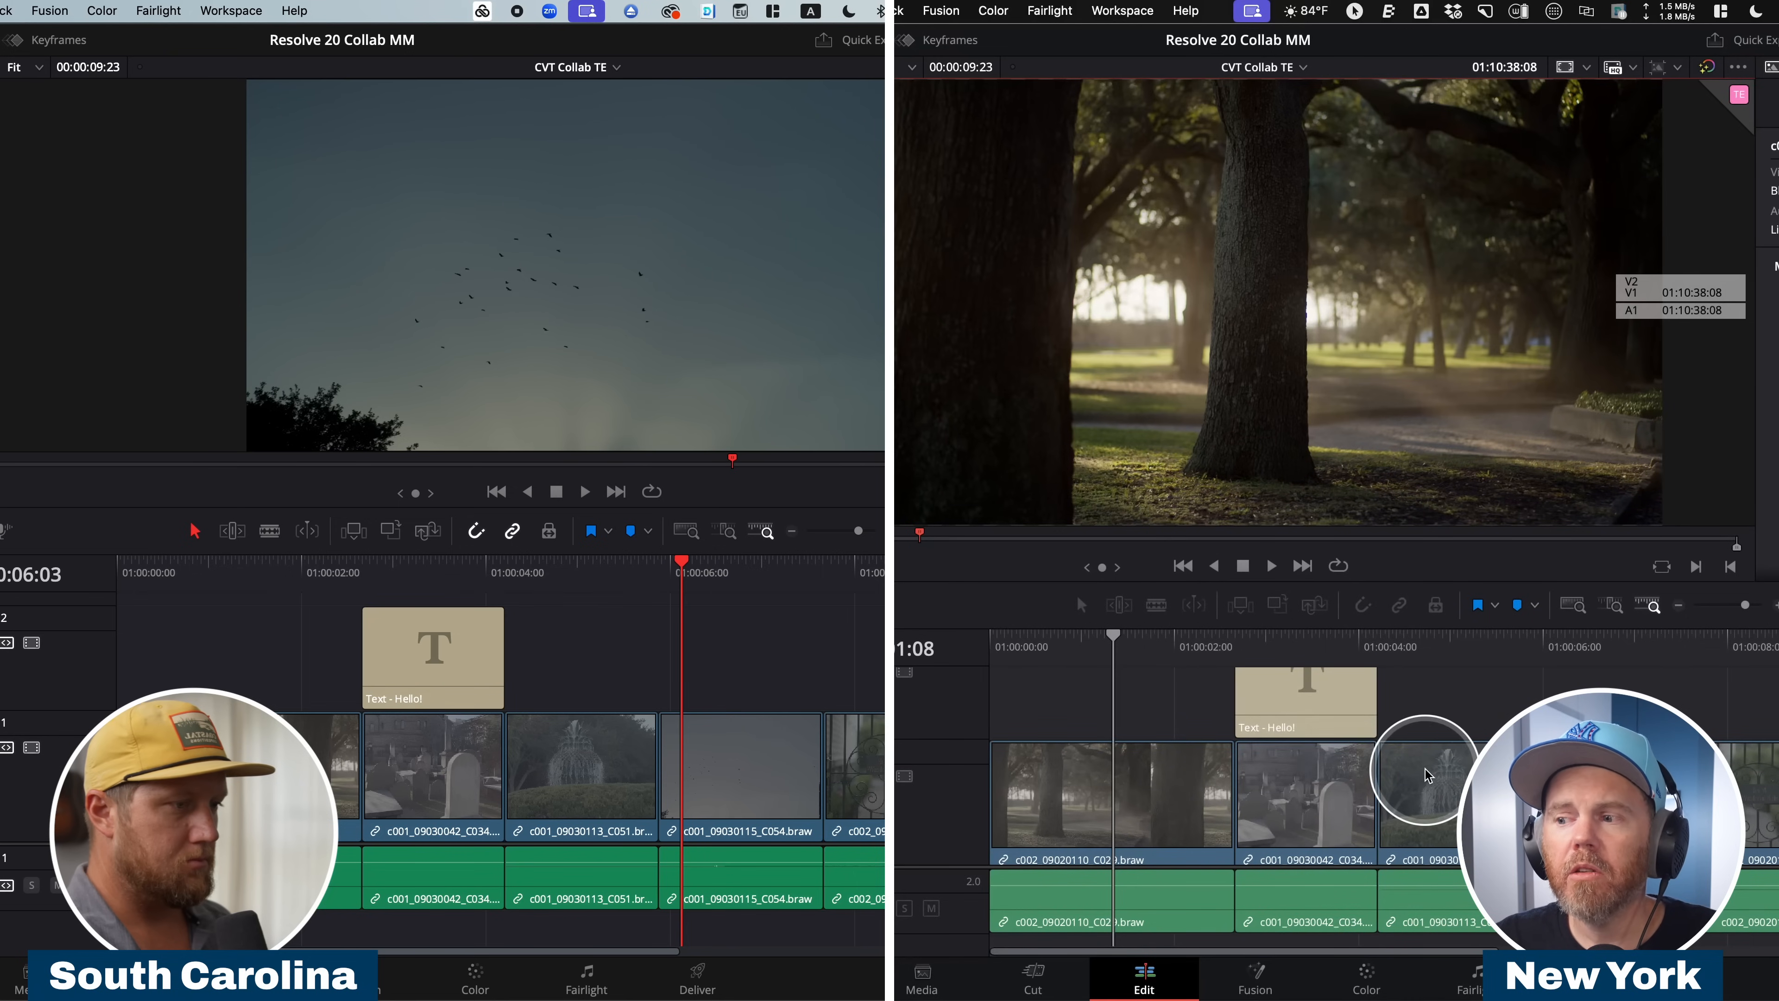
pyautogui.click(184, 576)
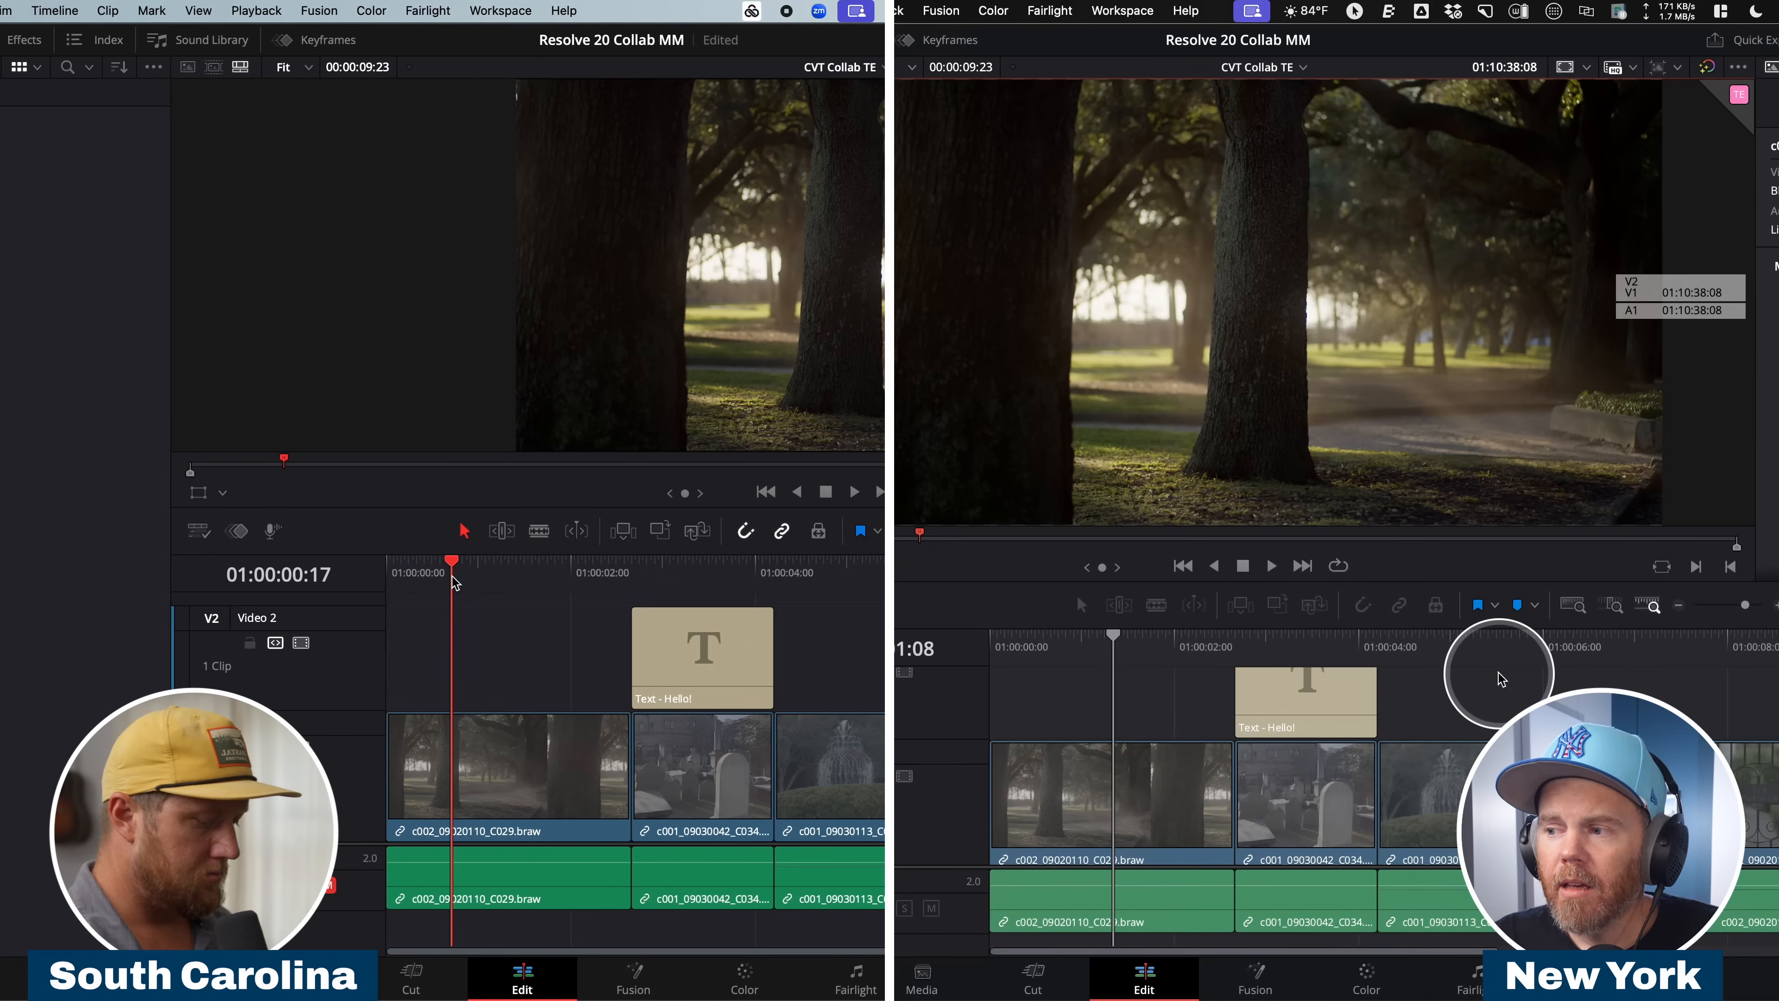
pyautogui.click(1452, 653)
pyautogui.click(429, 780)
pyautogui.moveTo(1618, 650); pyautogui.dragTo(1332, 652)
pyautogui.press('Delete')
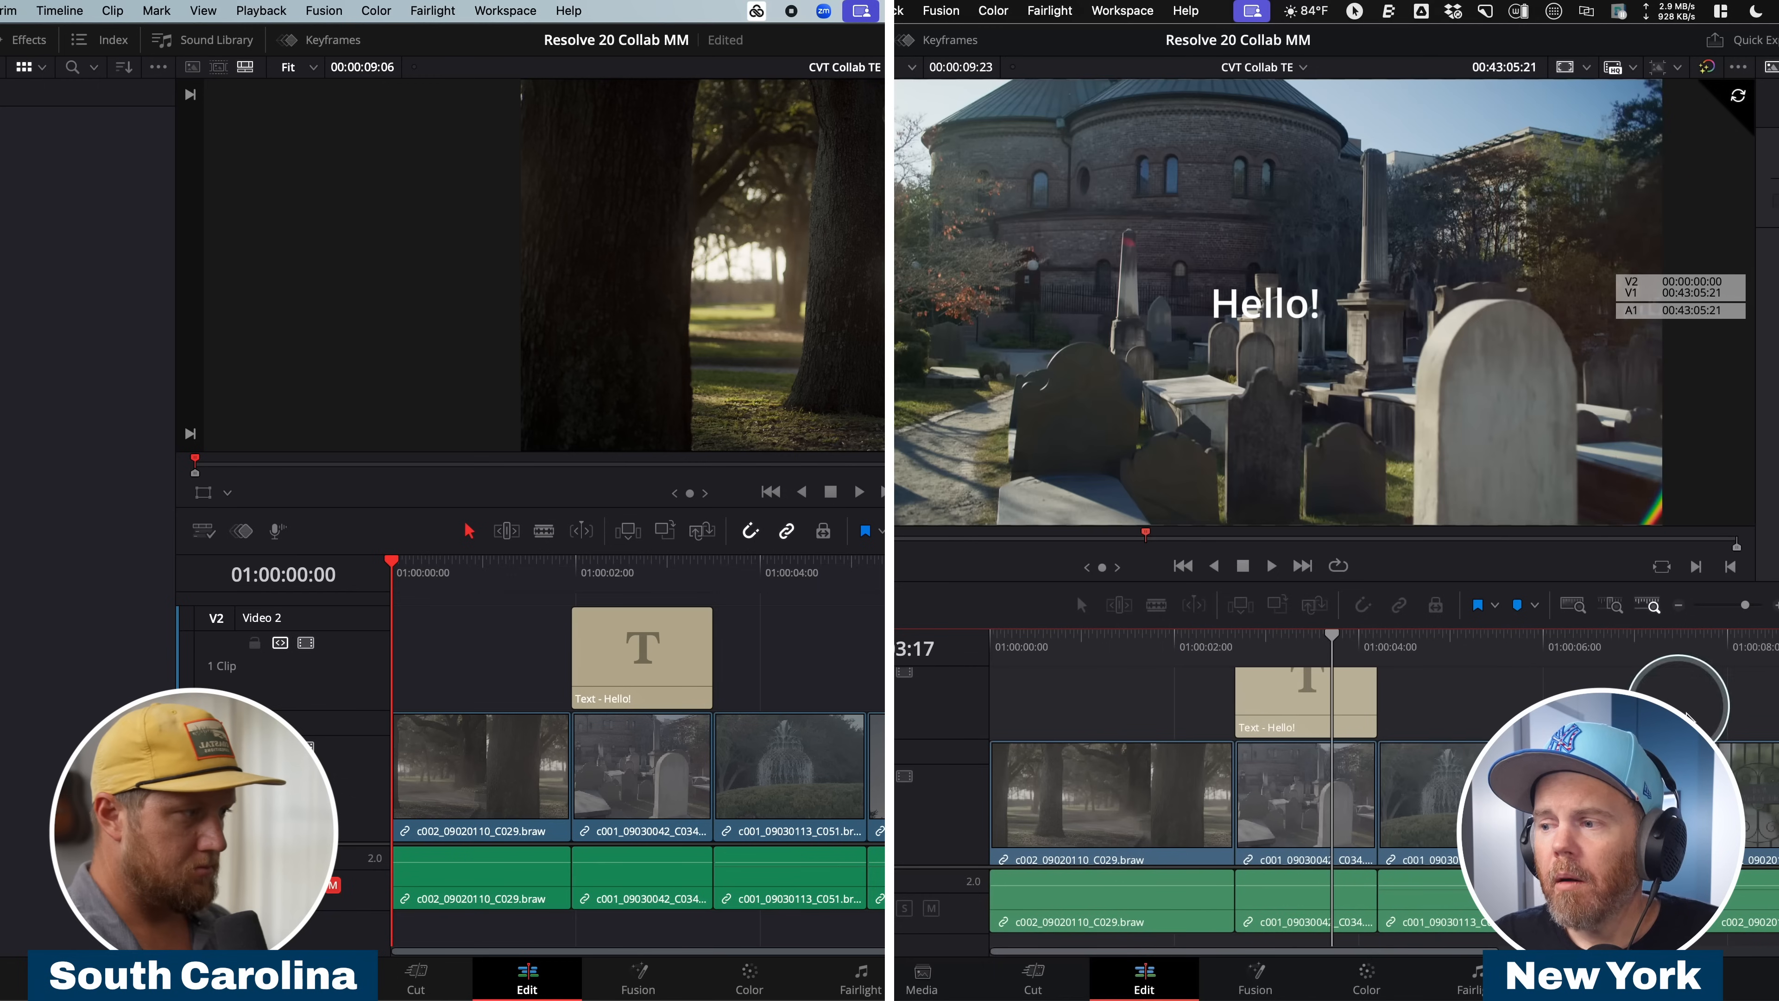
# Change the "Hello!" title in CVT Collab TE to "Better edit!" on the South Carolina workstation.
pyautogui.click(621, 580)
pyautogui.click(1148, 771)
pyautogui.click(1132, 654)
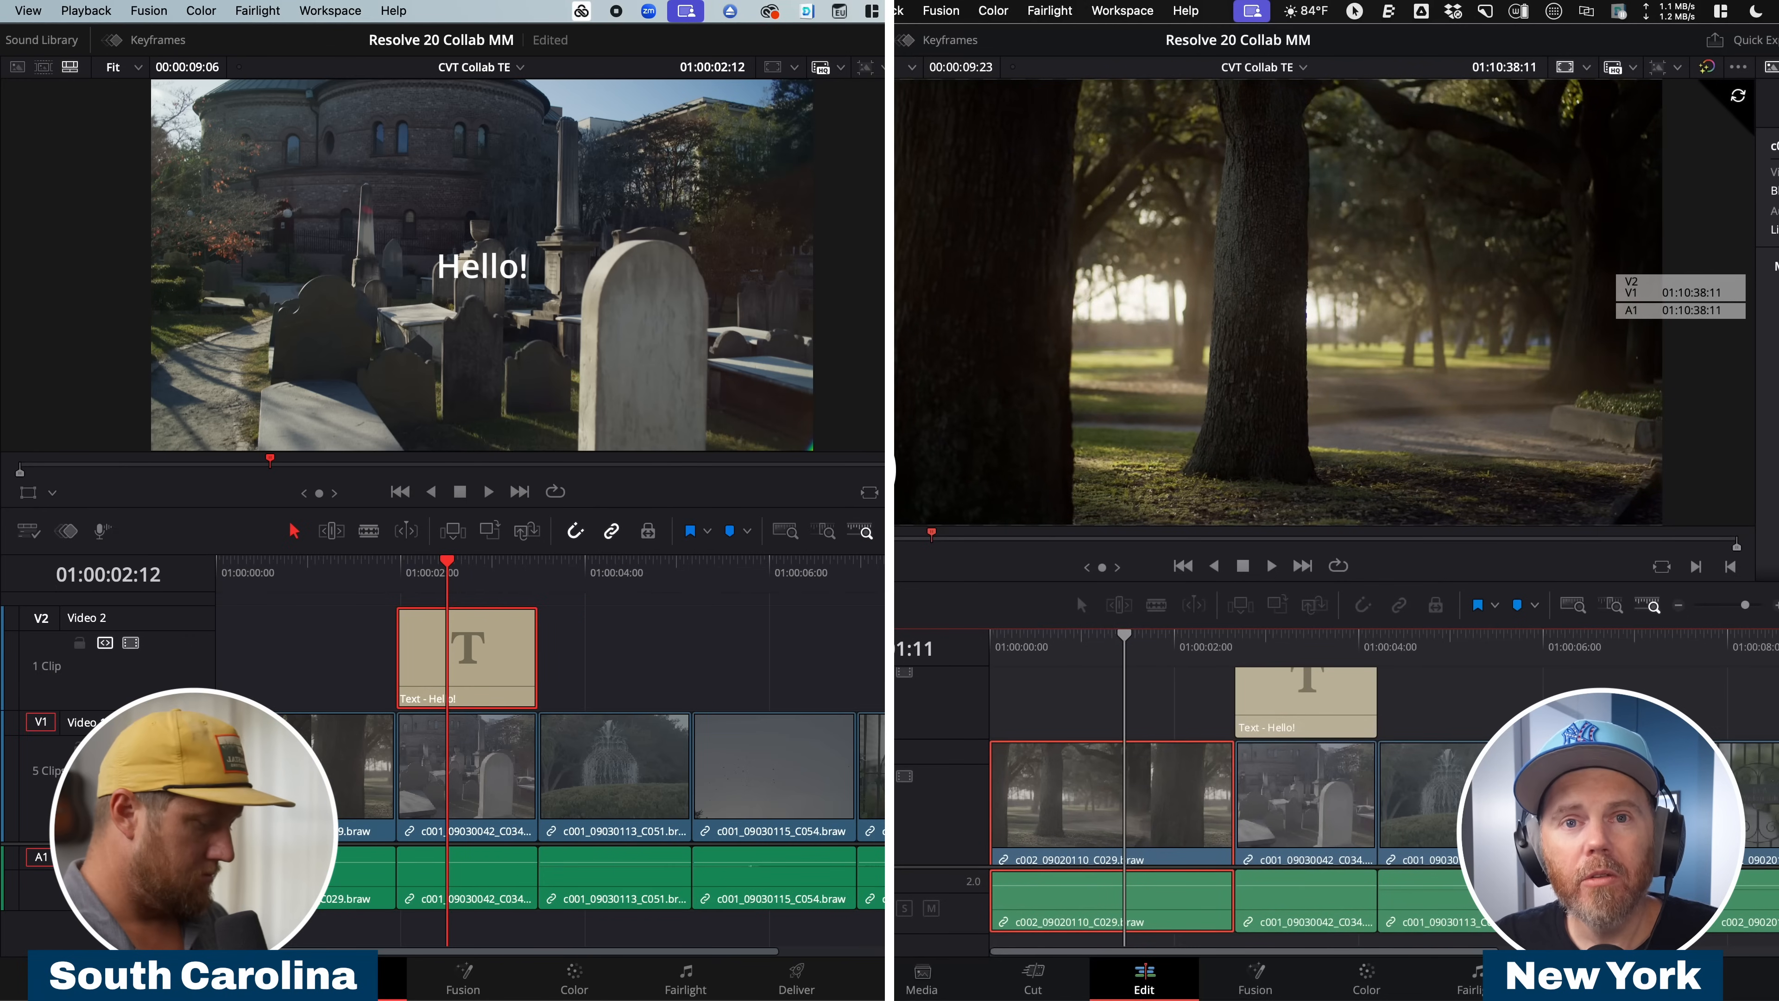
pyautogui.write('Better edit')
pyautogui.write('!')
pyautogui.moveTo(1124, 654)
pyautogui.mouseDown()
pyautogui.moveTo(1350, 664)
pyautogui.moveTo(1414, 639)
pyautogui.moveTo(1142, 642)
pyautogui.mouseUp()
pyautogui.click(689, 684)
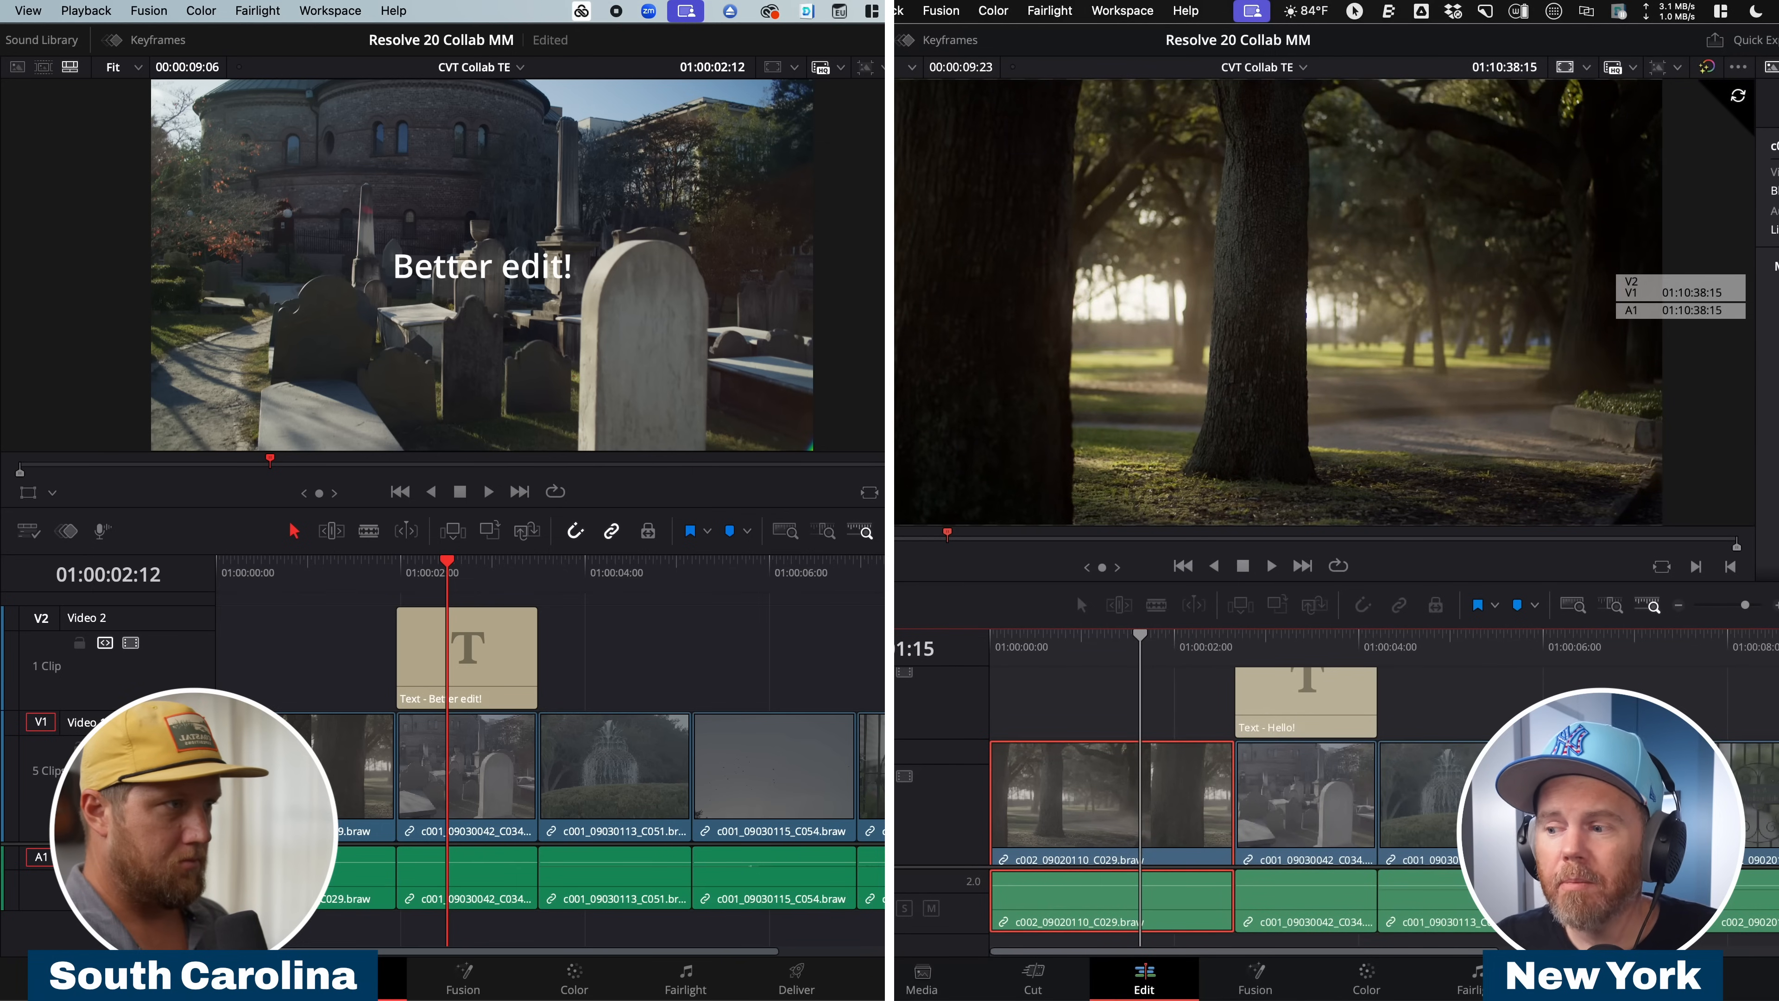
# Insert a new node ahead of the final node in the first clip's grade on the New York workstation.
pyautogui.click(1366, 974)
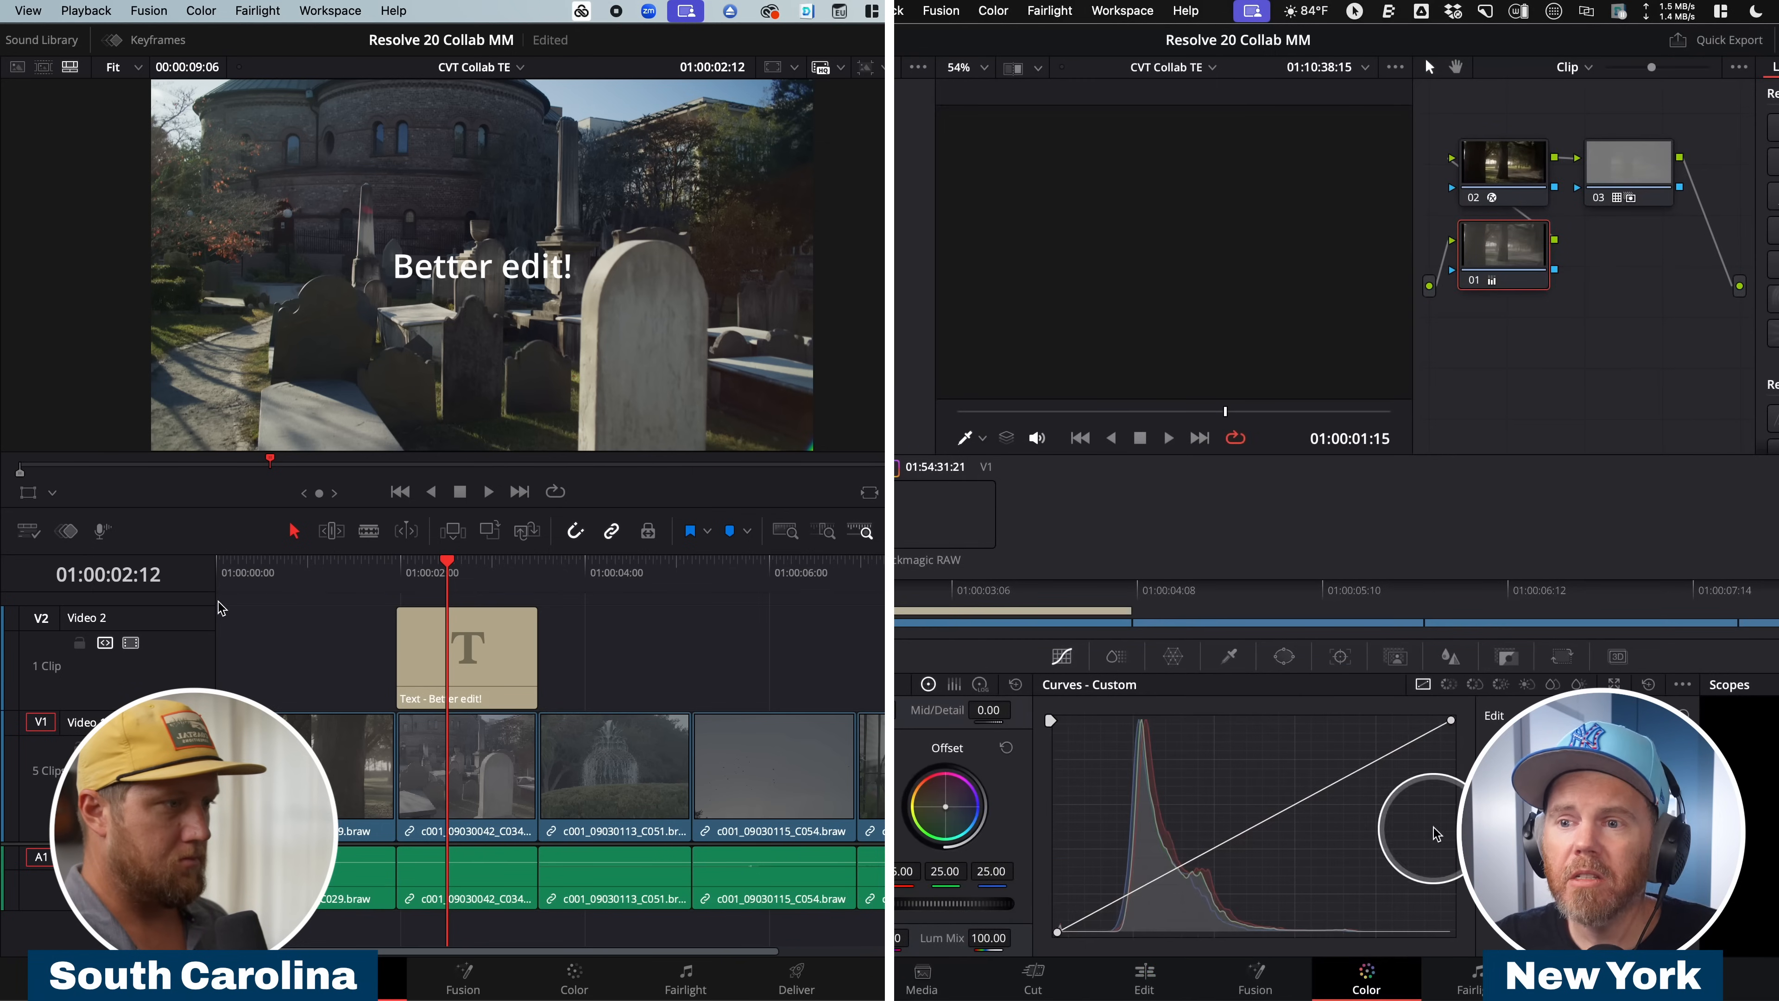
pyautogui.click(243, 564)
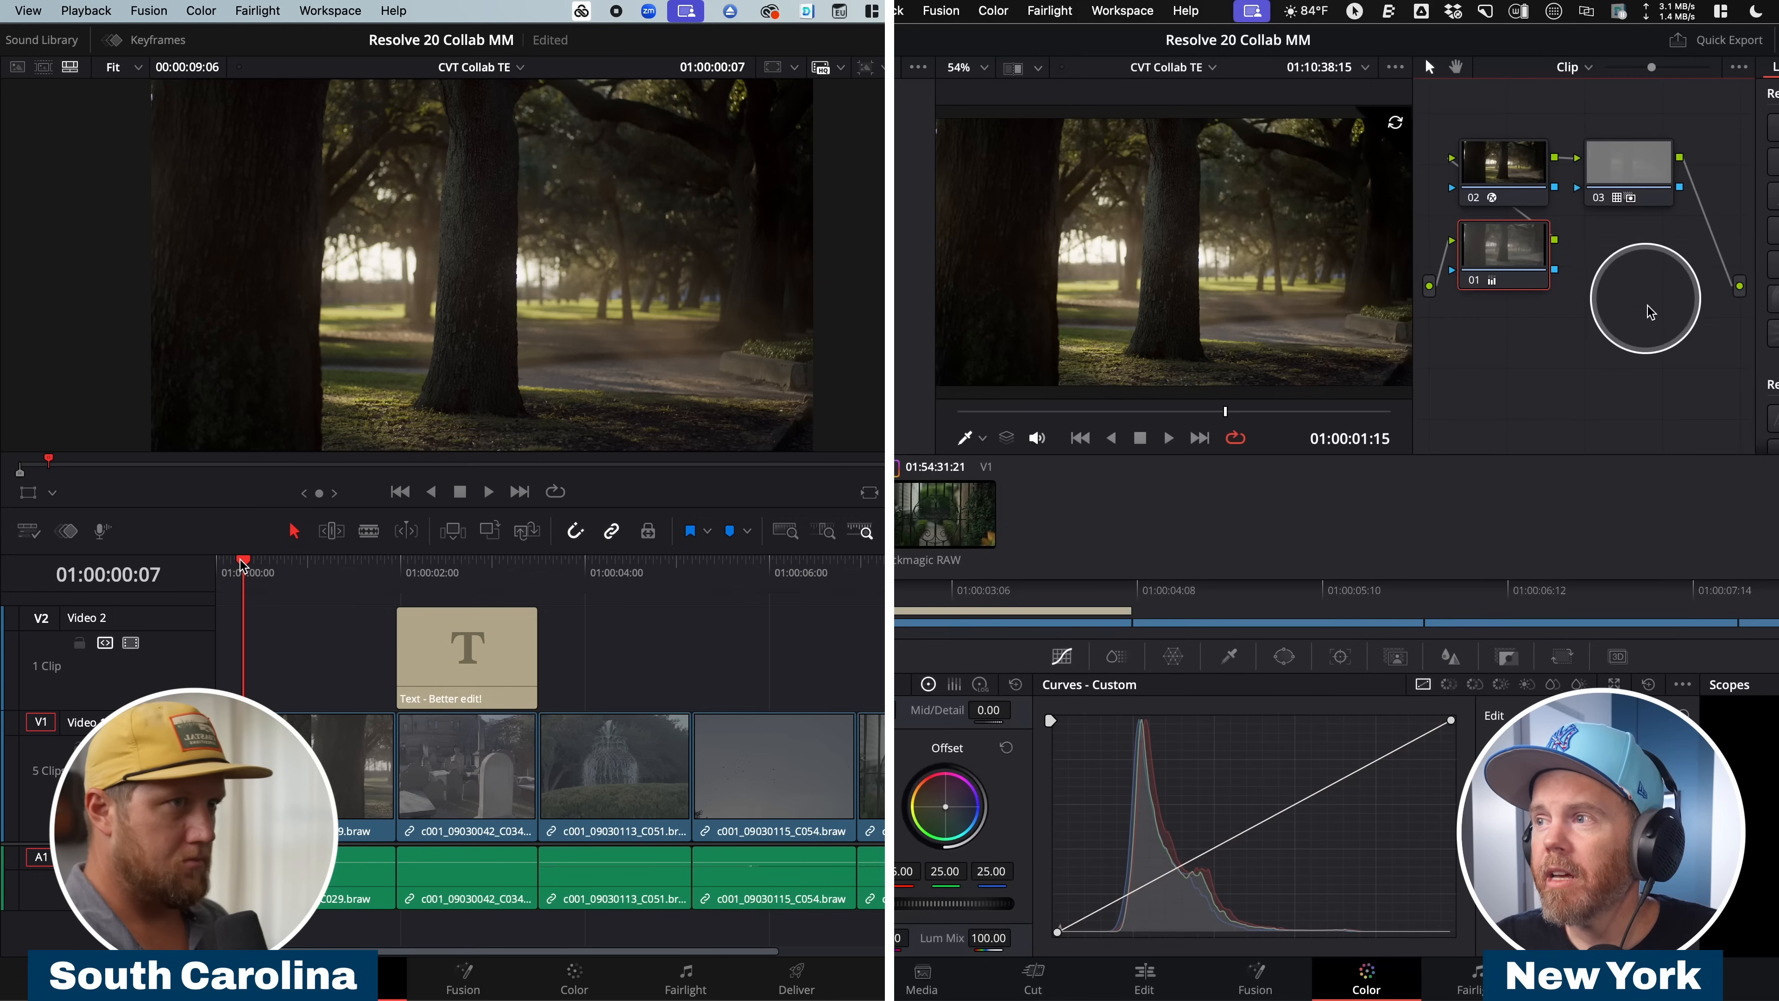
pyautogui.click(1619, 176)
pyautogui.moveTo(1618, 175); pyautogui.dragTo(1679, 168)
pyautogui.hotkey('shift', 's')
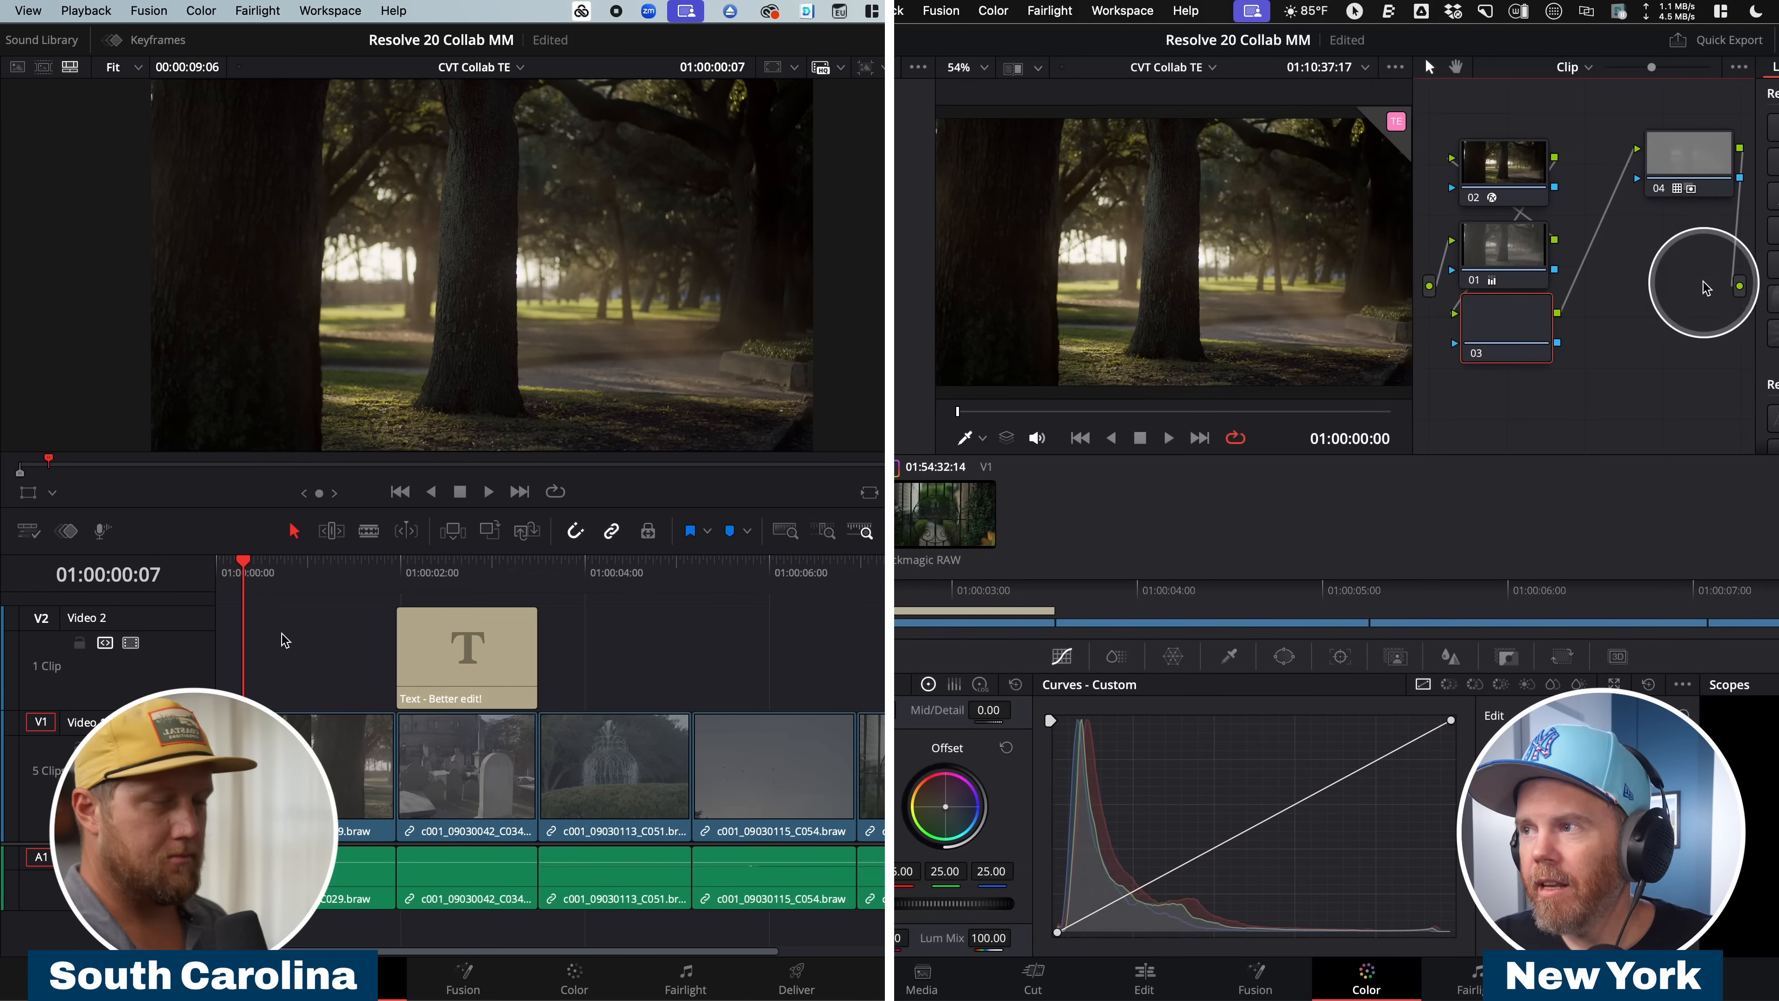
pyautogui.moveTo(1500, 355); pyautogui.dragTo(1624, 350)
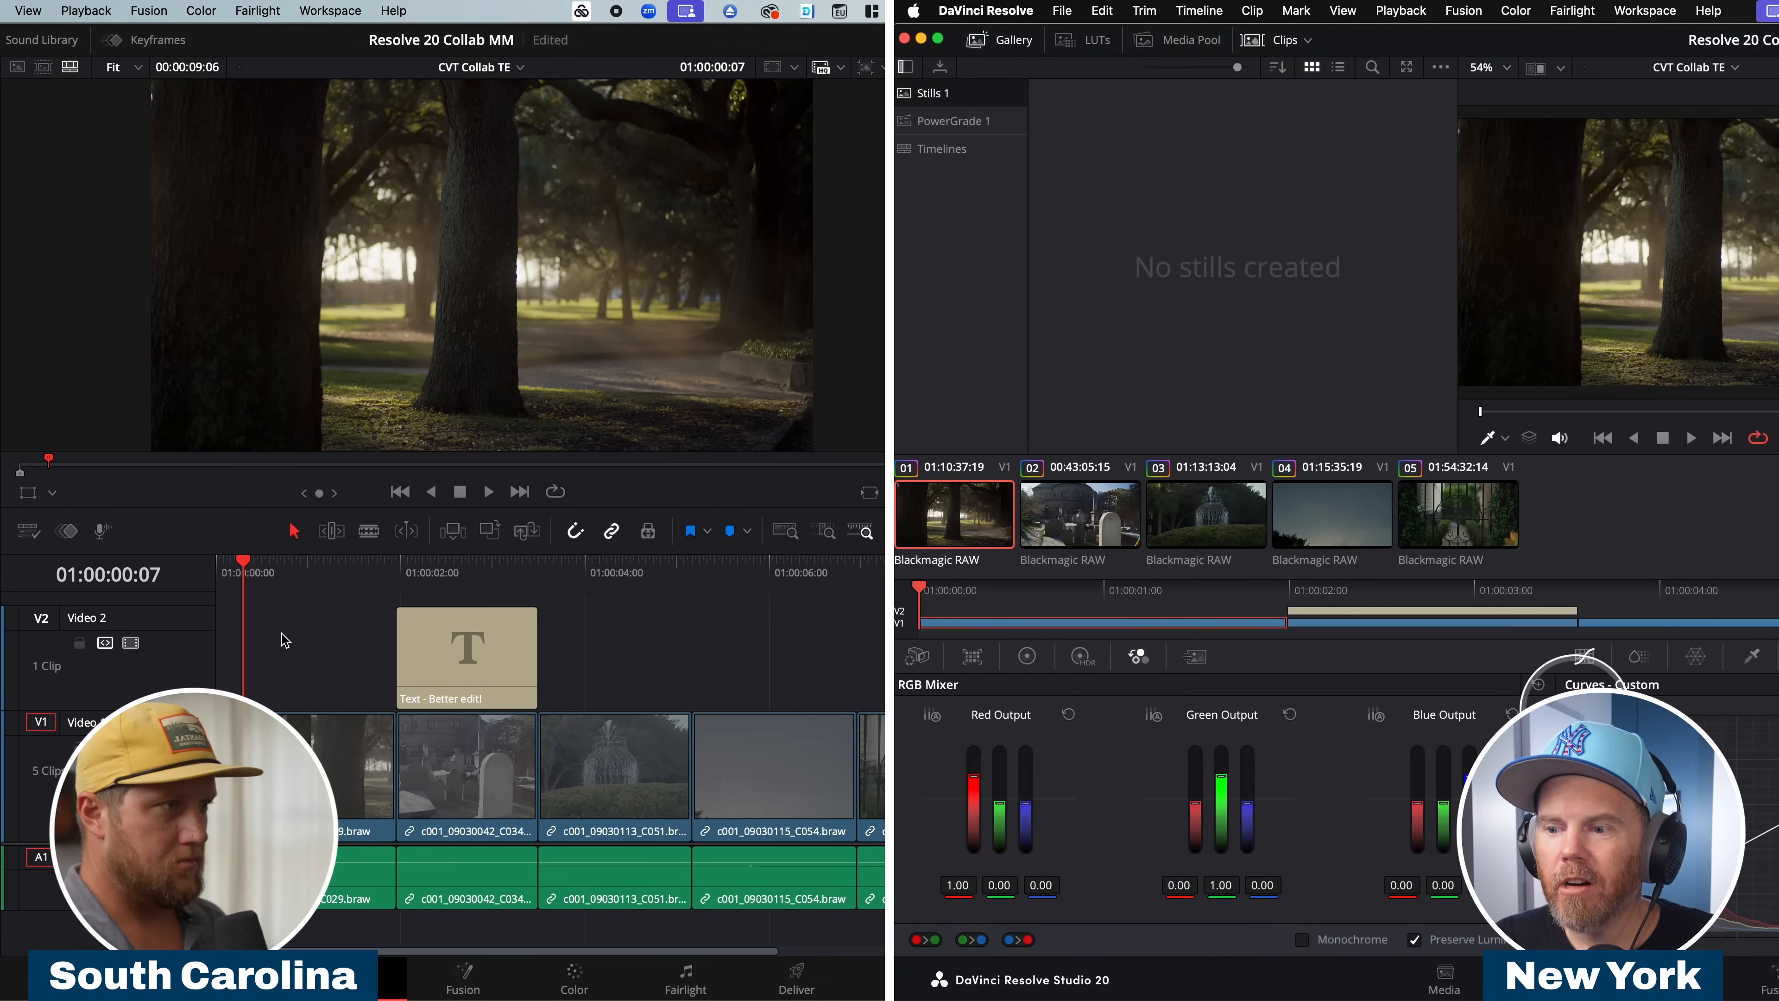
# Make the first clip monochrome with the RGB Mixer and return to the edit timeline on the New York workstation.
pyautogui.click(1350, 942)
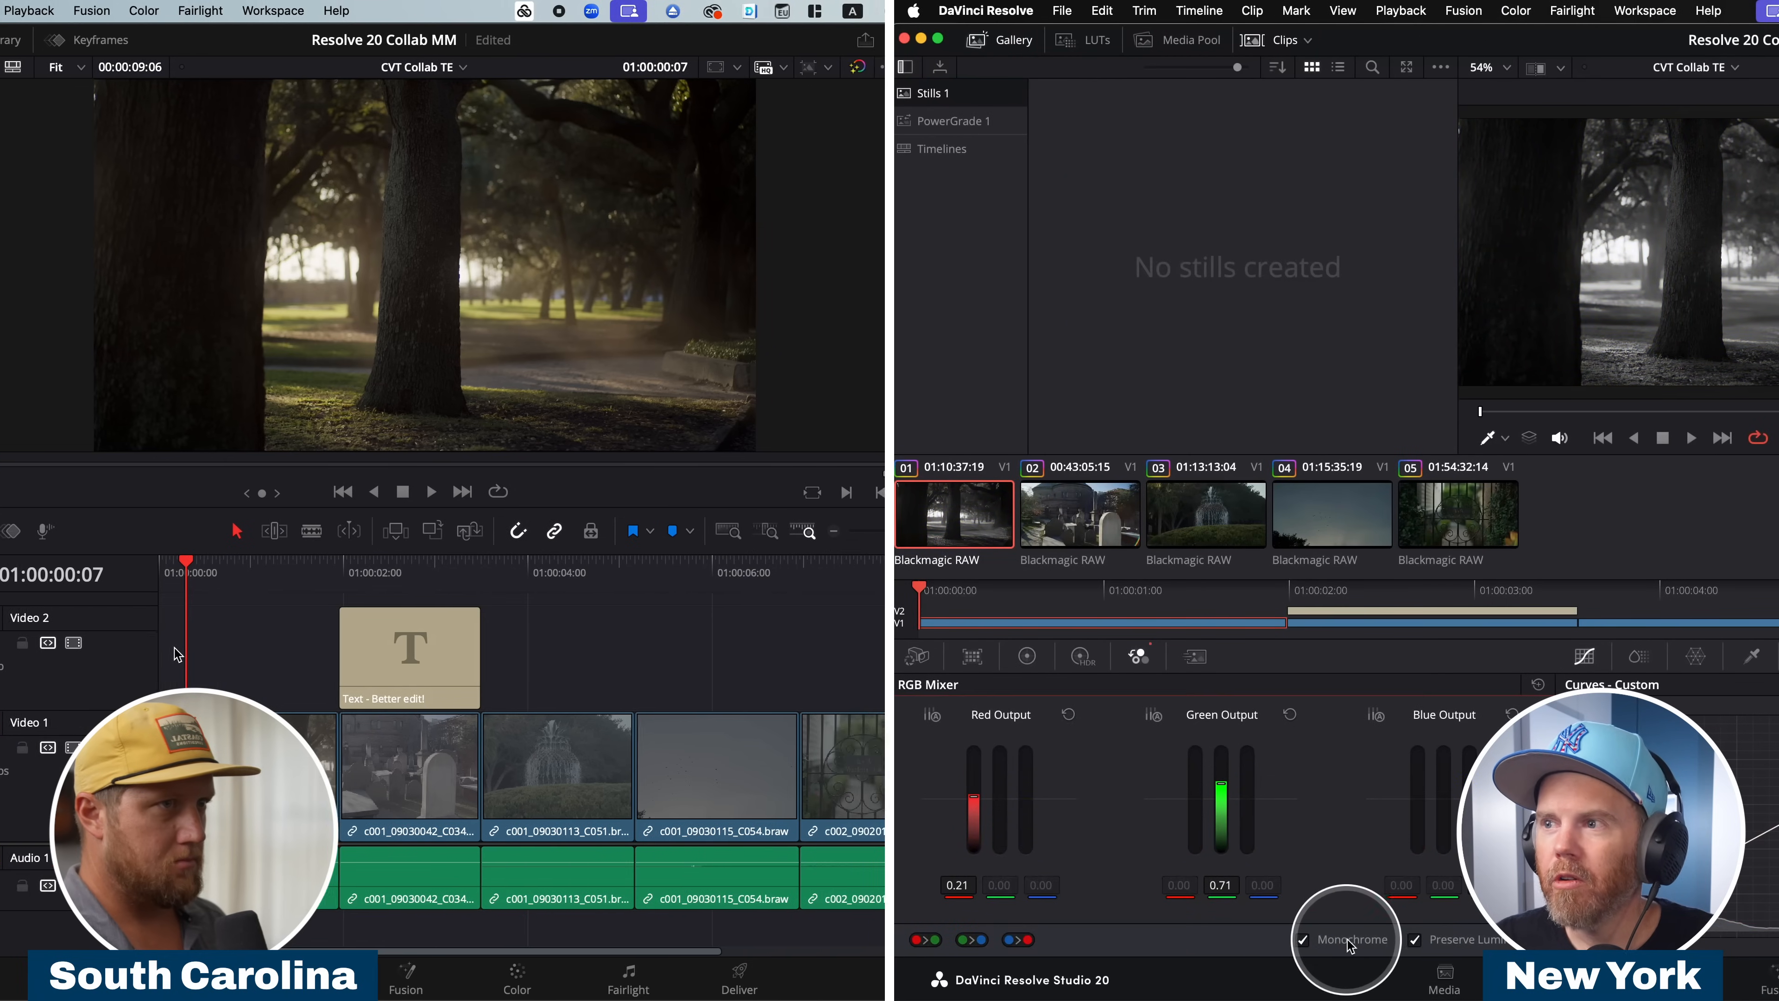
pyautogui.click(1269, 974)
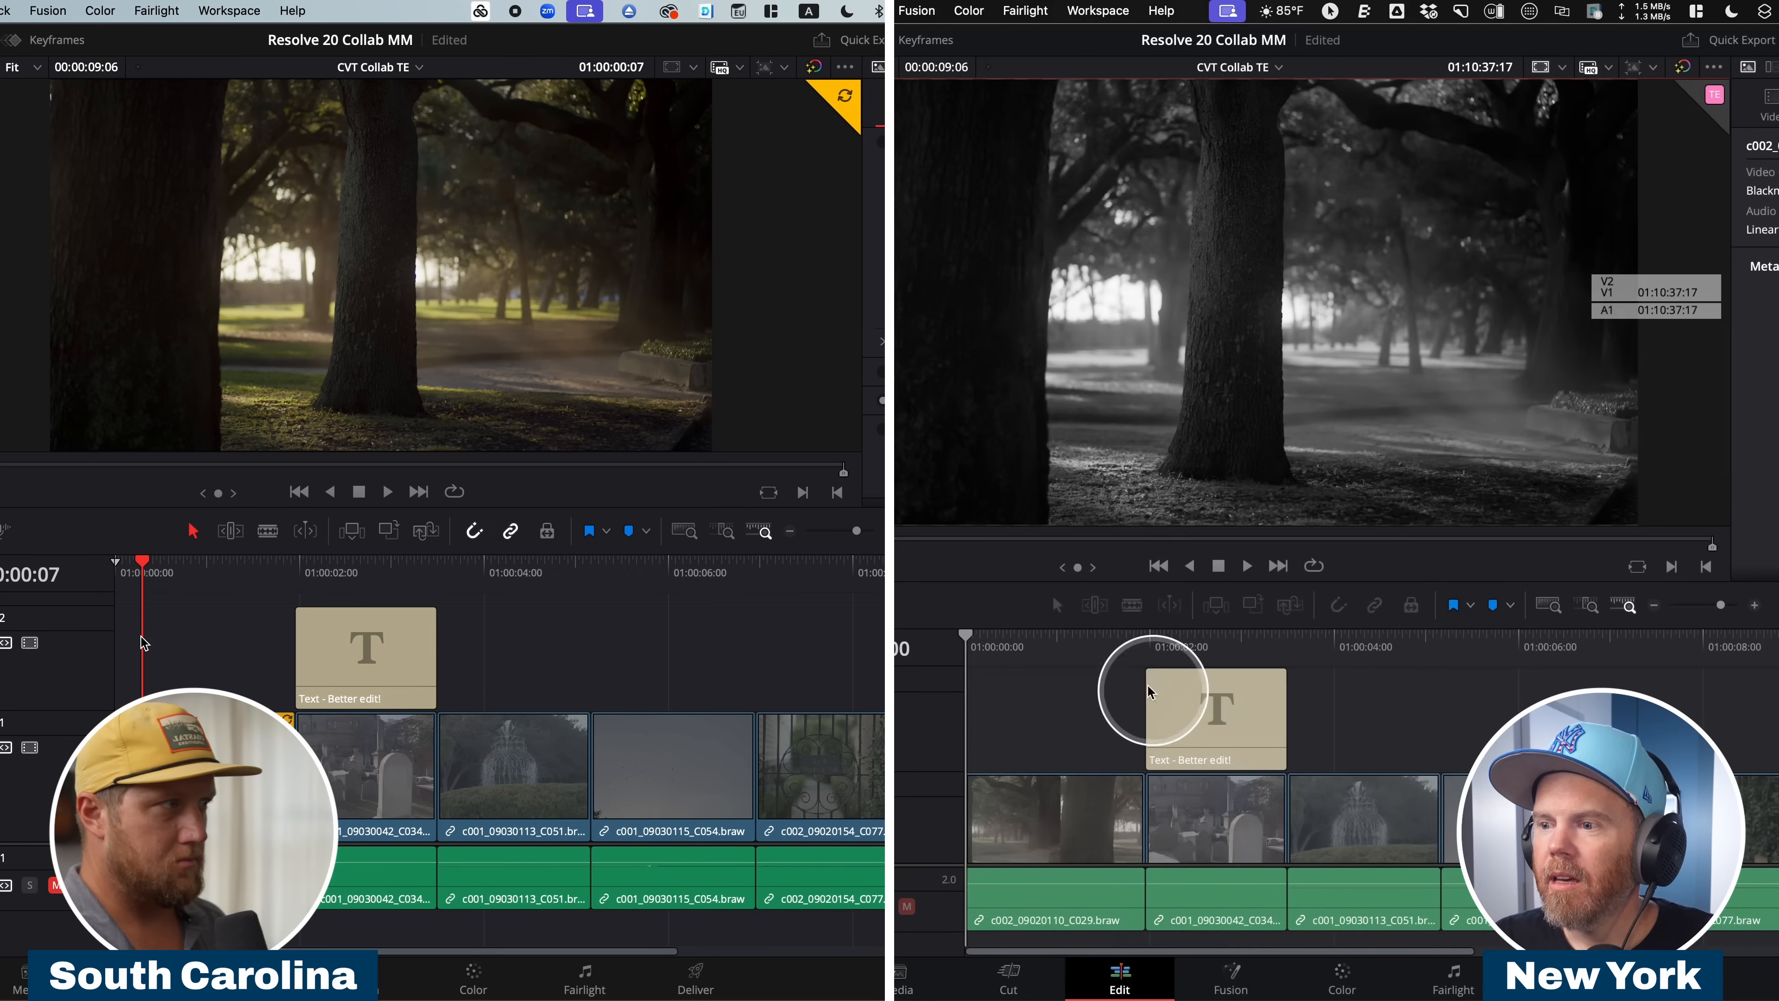
pyautogui.click(1039, 641)
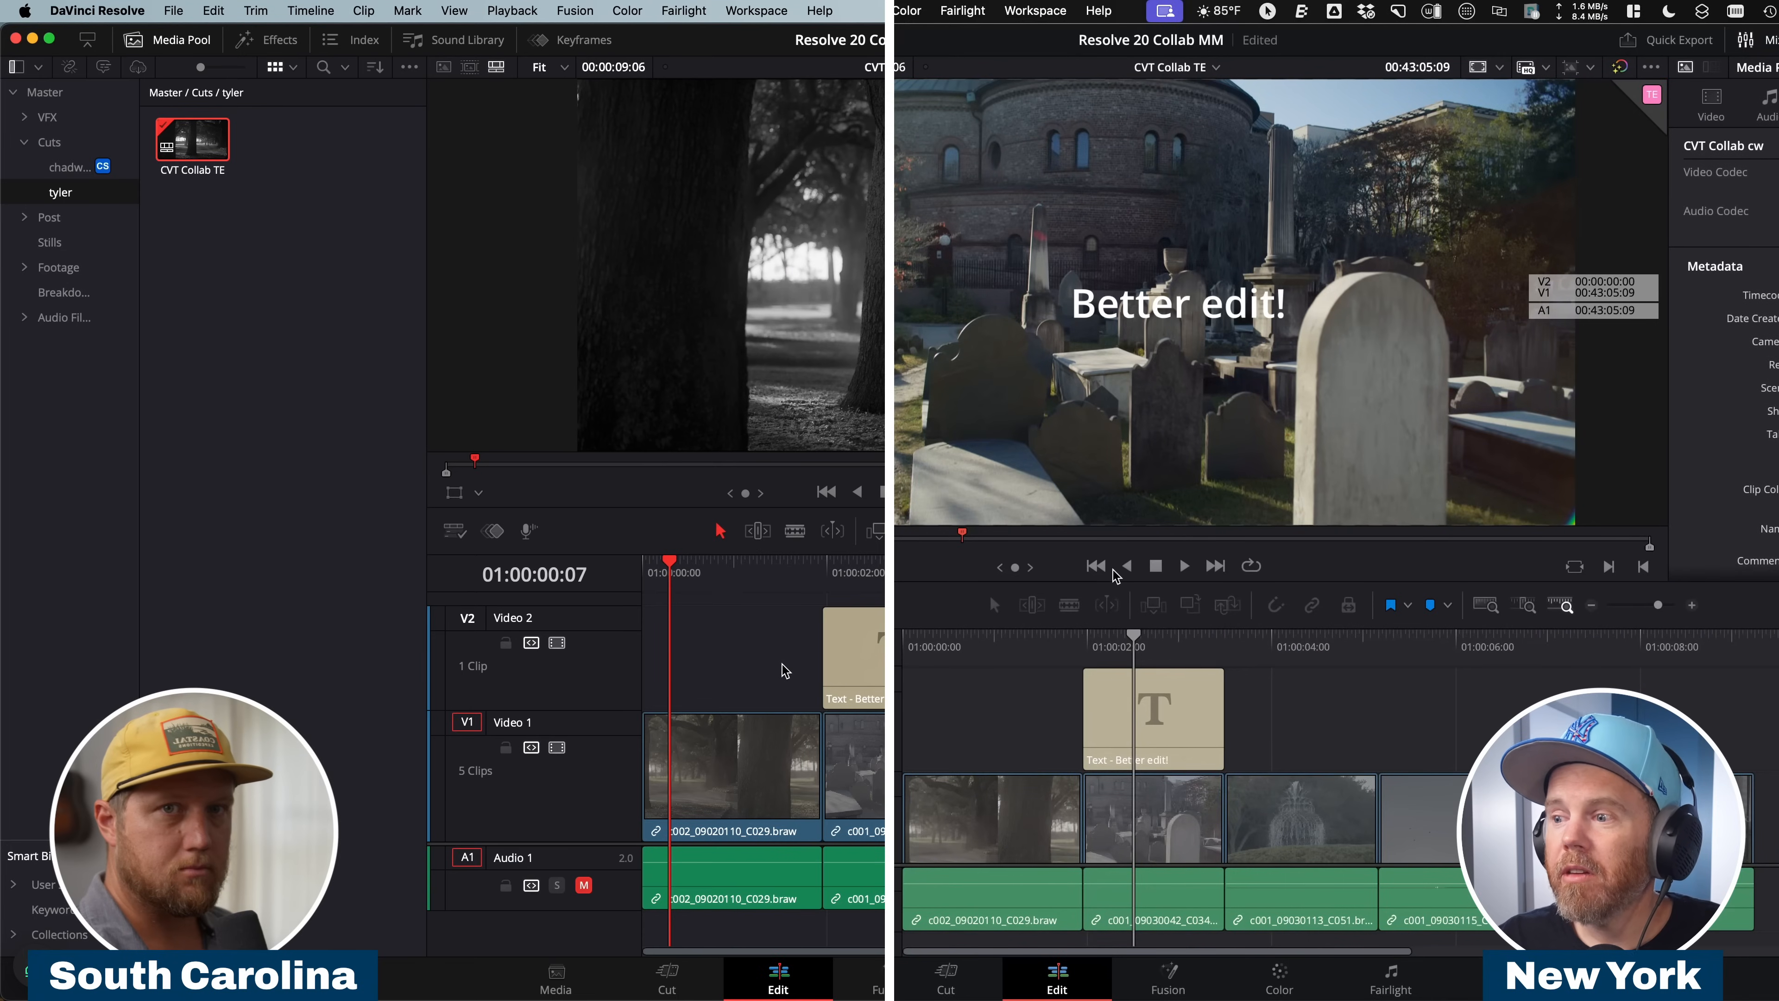
# Change the "Hello!" title in CVT Collab cw to "I'm New York" on the New York workstation.
pyautogui.click(1161, 642)
pyautogui.click(1238, 648)
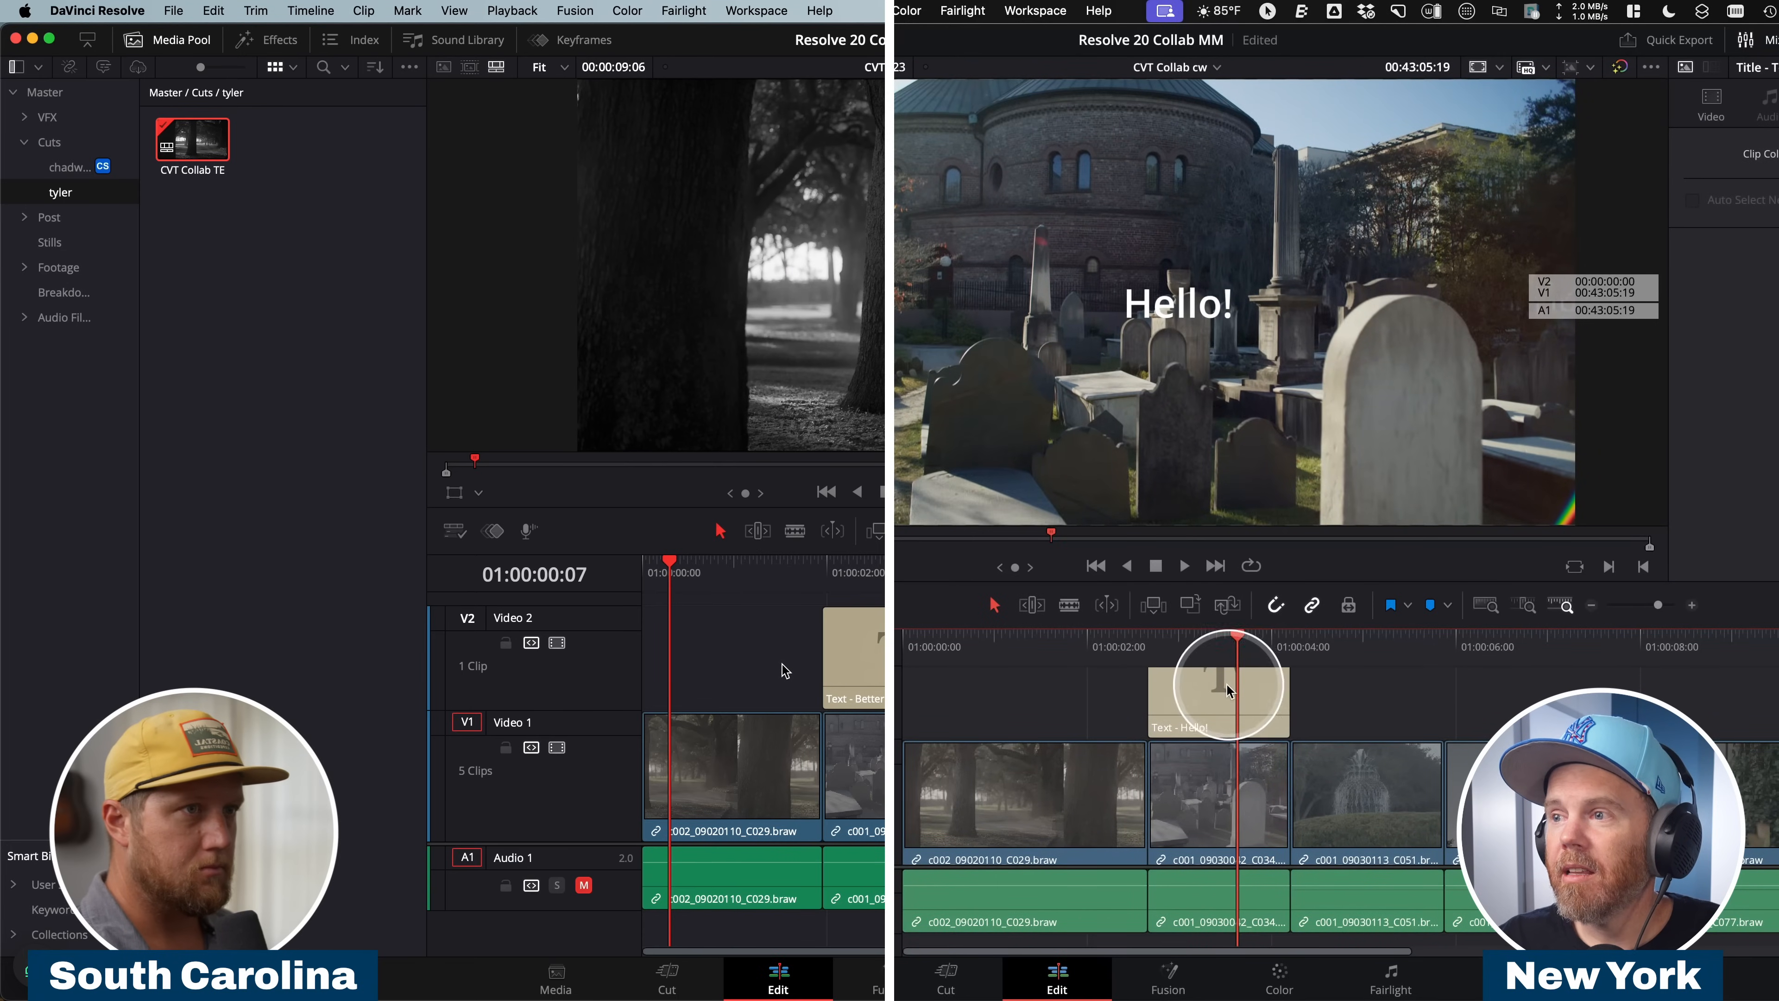
pyautogui.click(1233, 690)
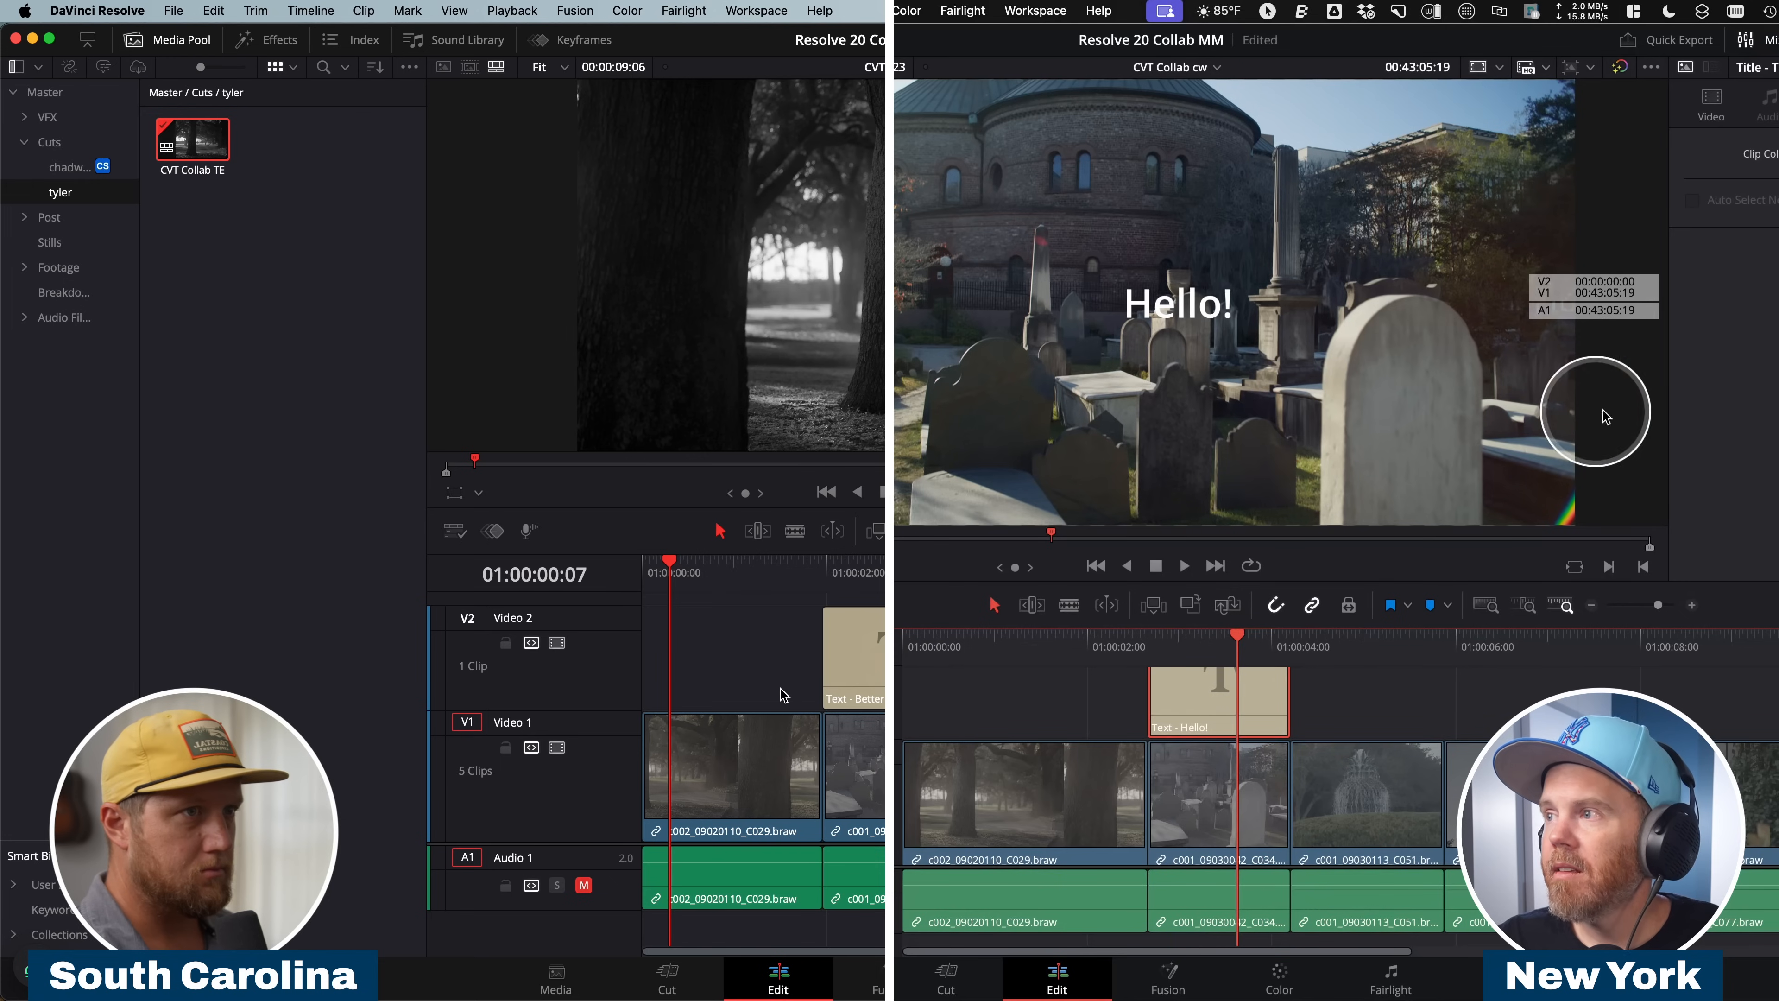
pyautogui.click(1651, 96)
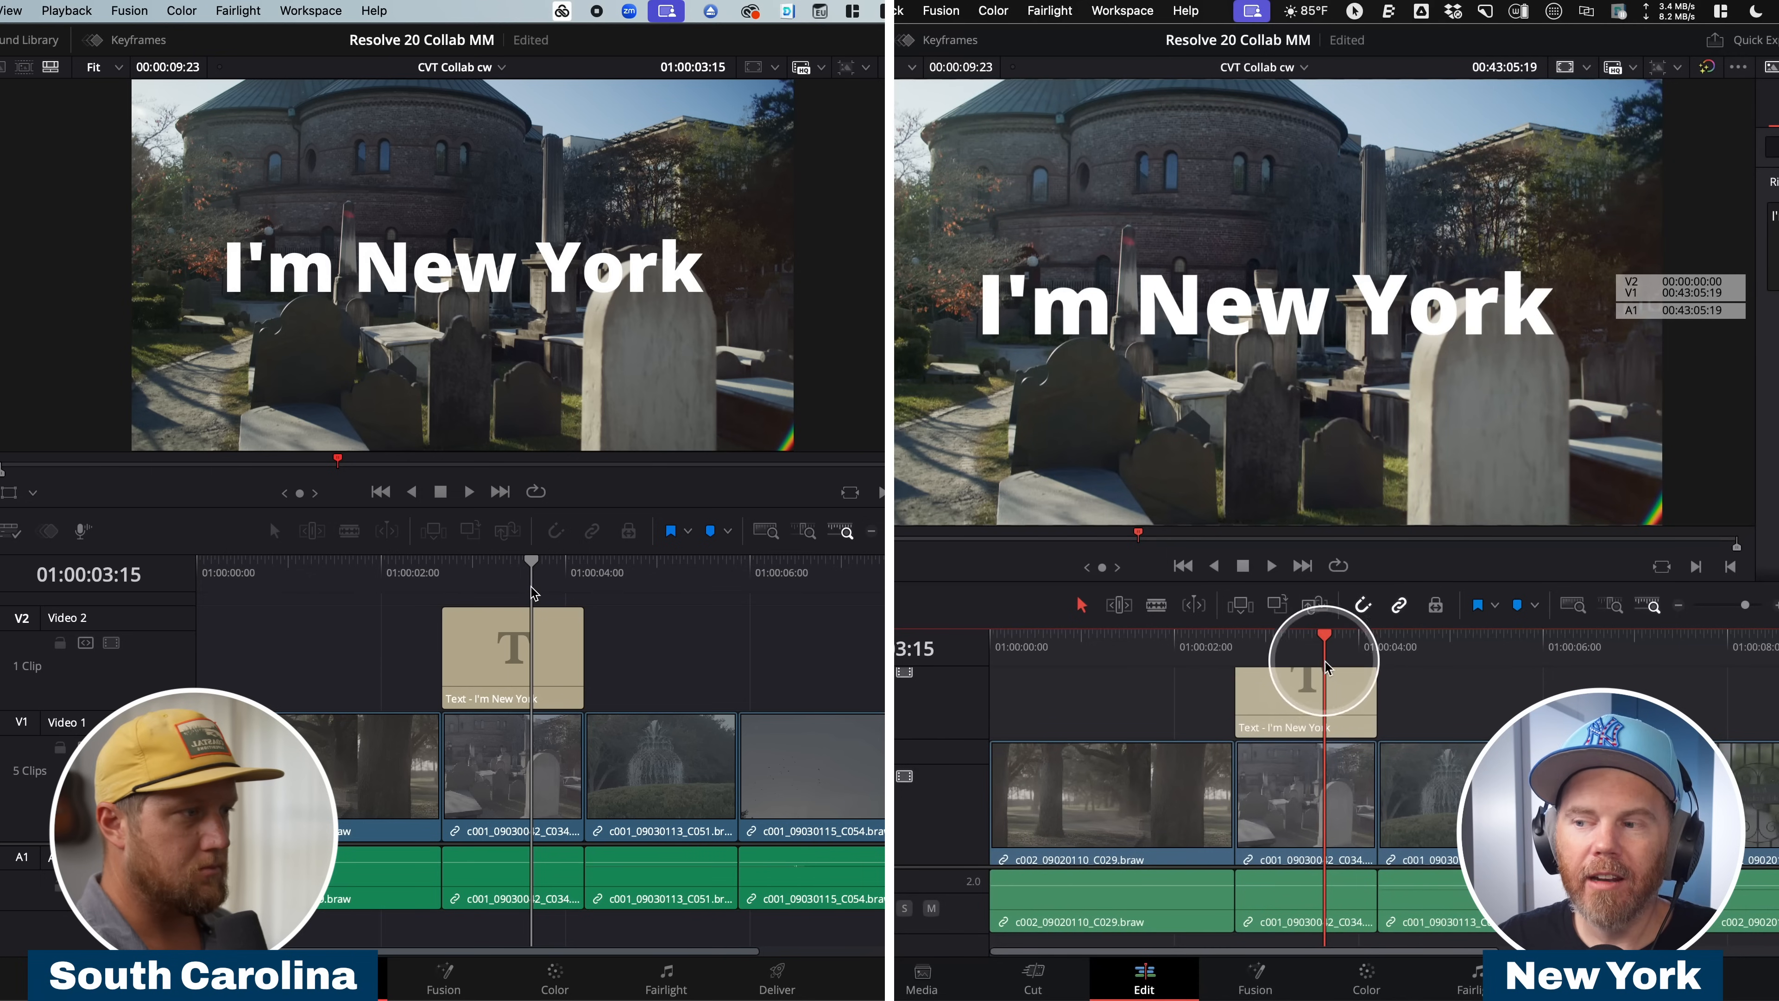
# On the South Carolina workstation, append a node to the first clip's grade in CVT Collab cw and apply a strengthened Gaussian Blur to it.
pyautogui.moveTo(468, 568); pyautogui.dragTo(293, 592)
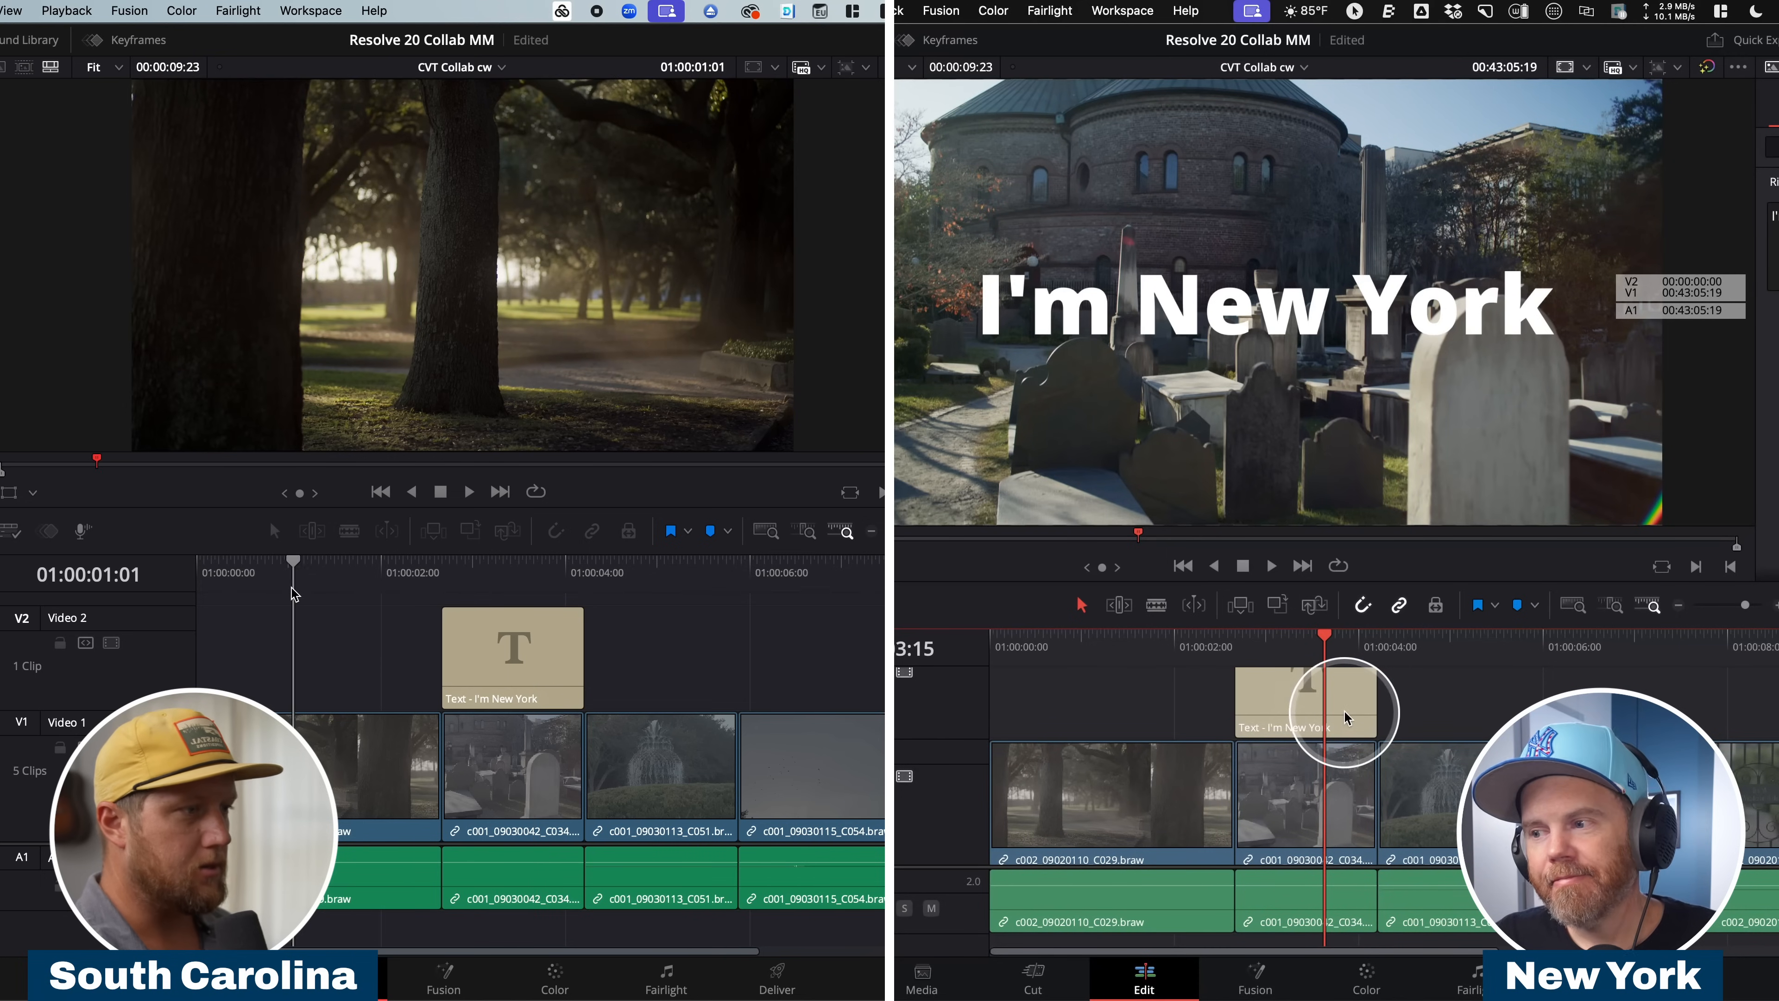
pyautogui.click(580, 983)
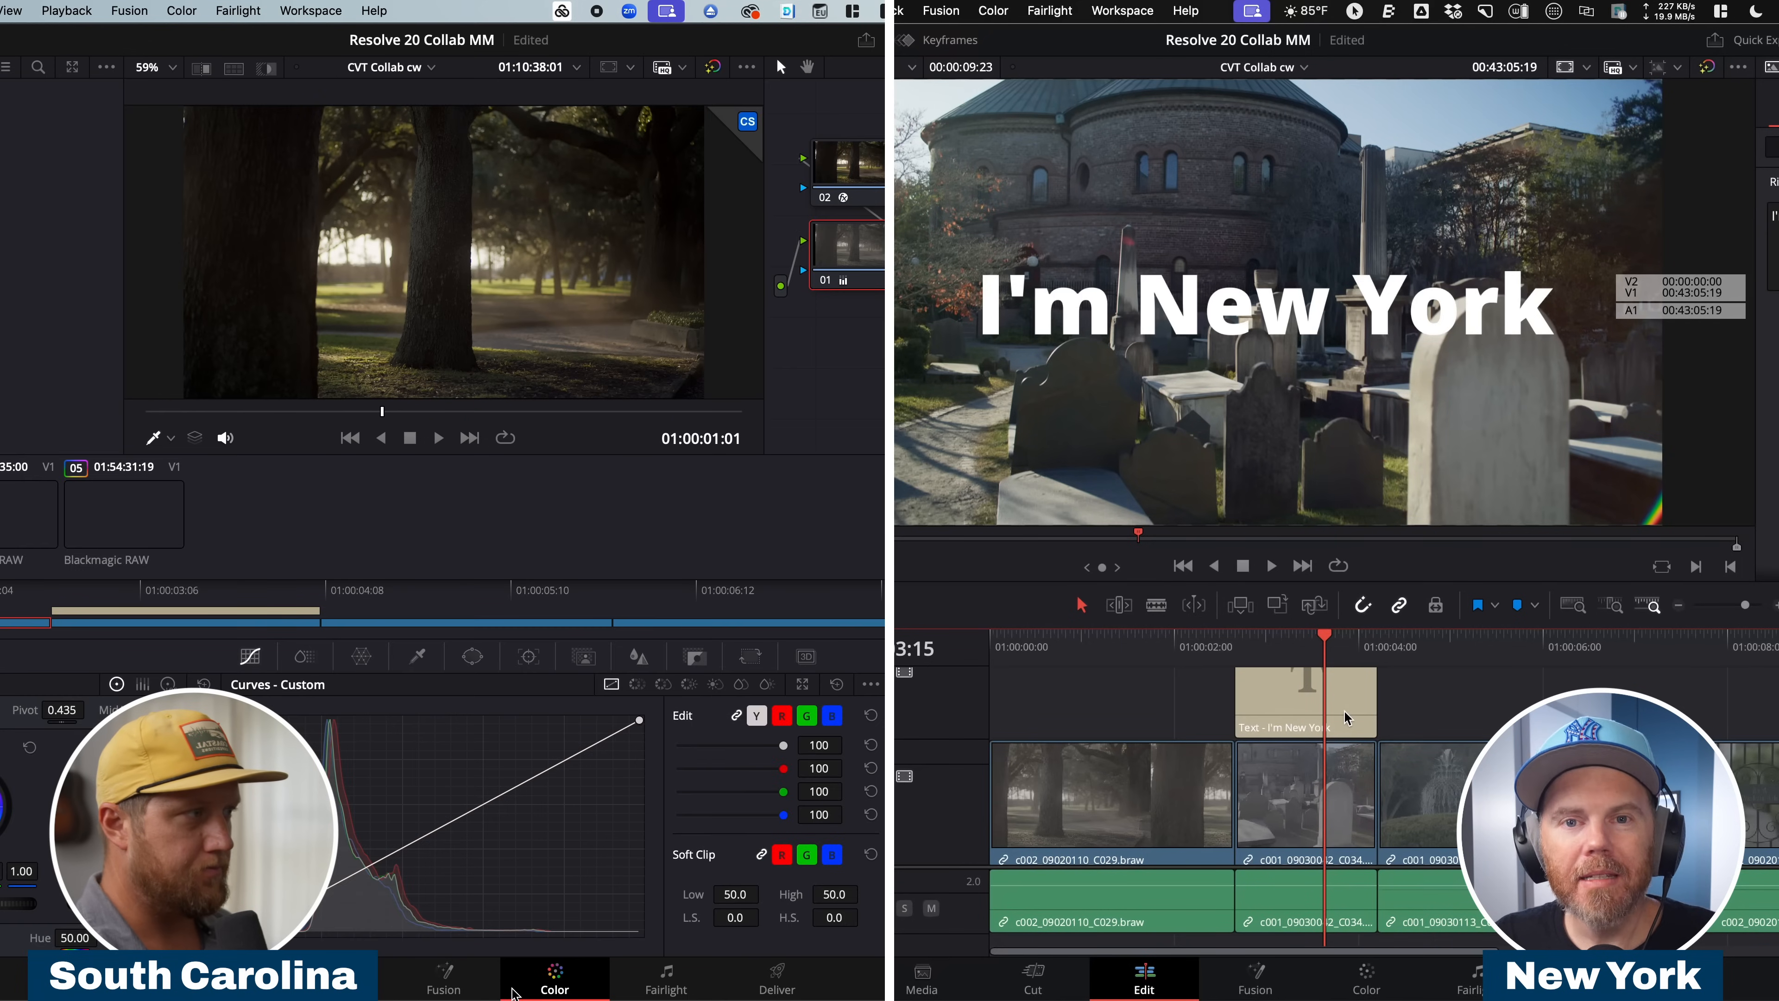
pyautogui.click(883, 214)
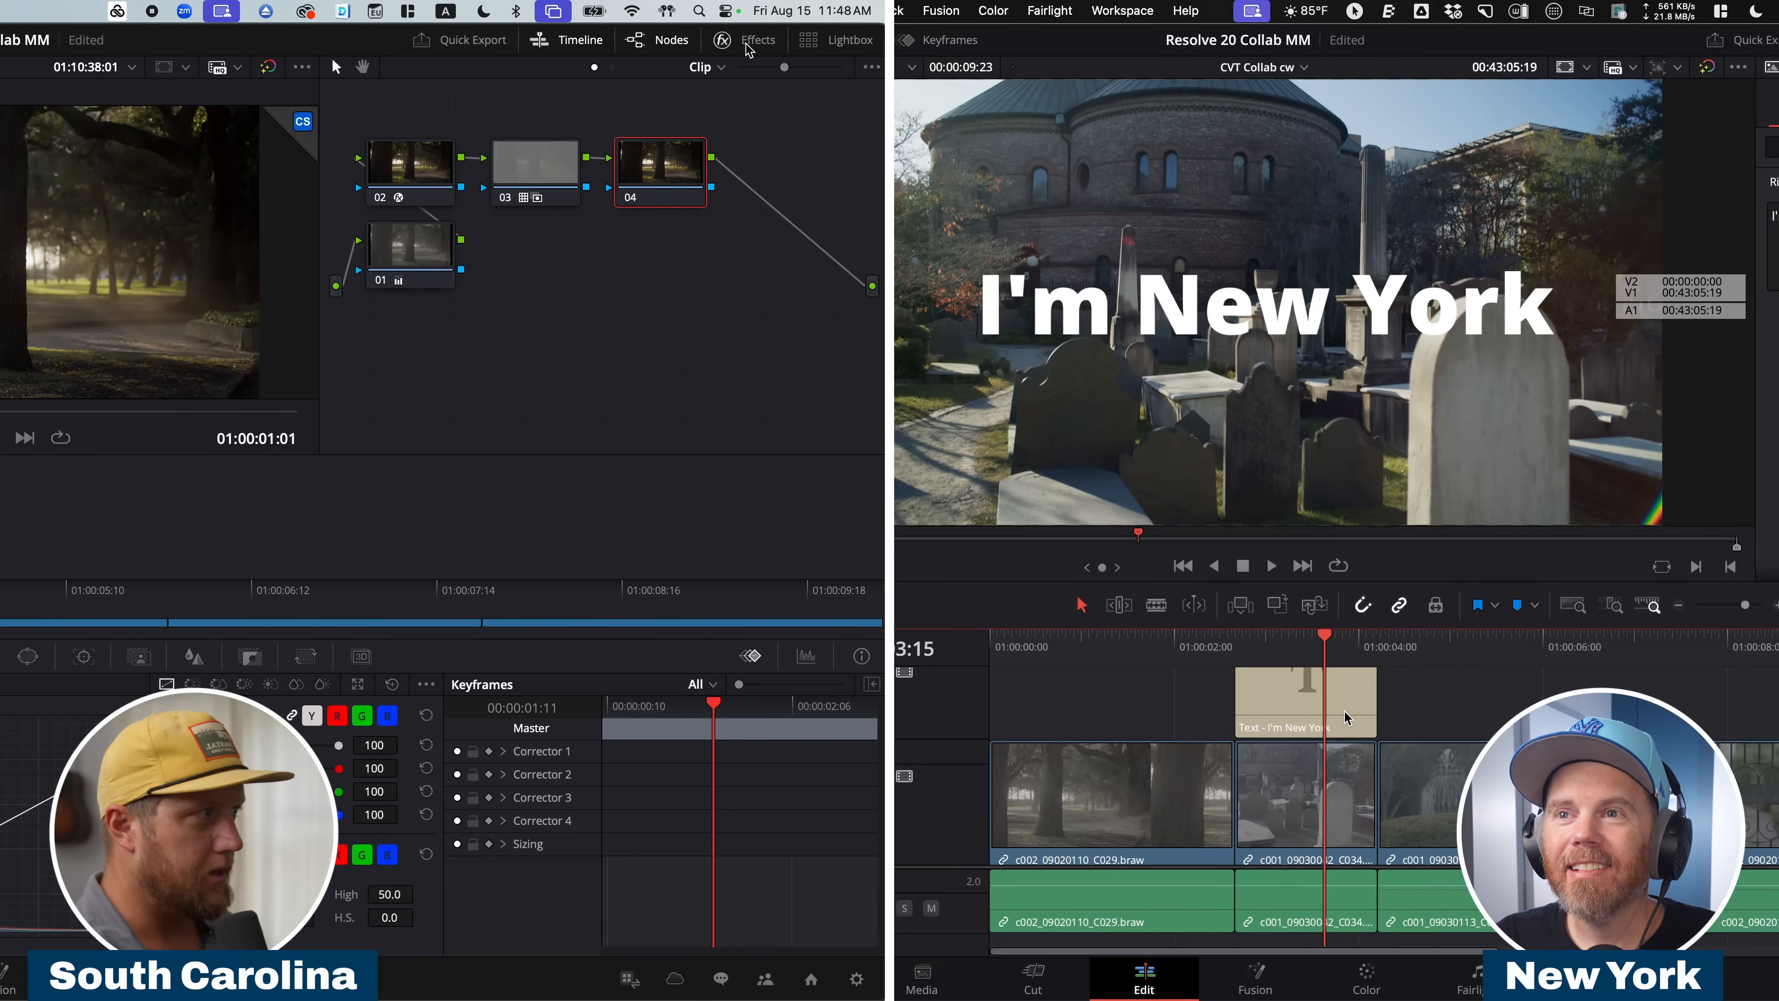
pyautogui.click(747, 44)
pyautogui.moveTo(735, 197); pyautogui.dragTo(476, 189)
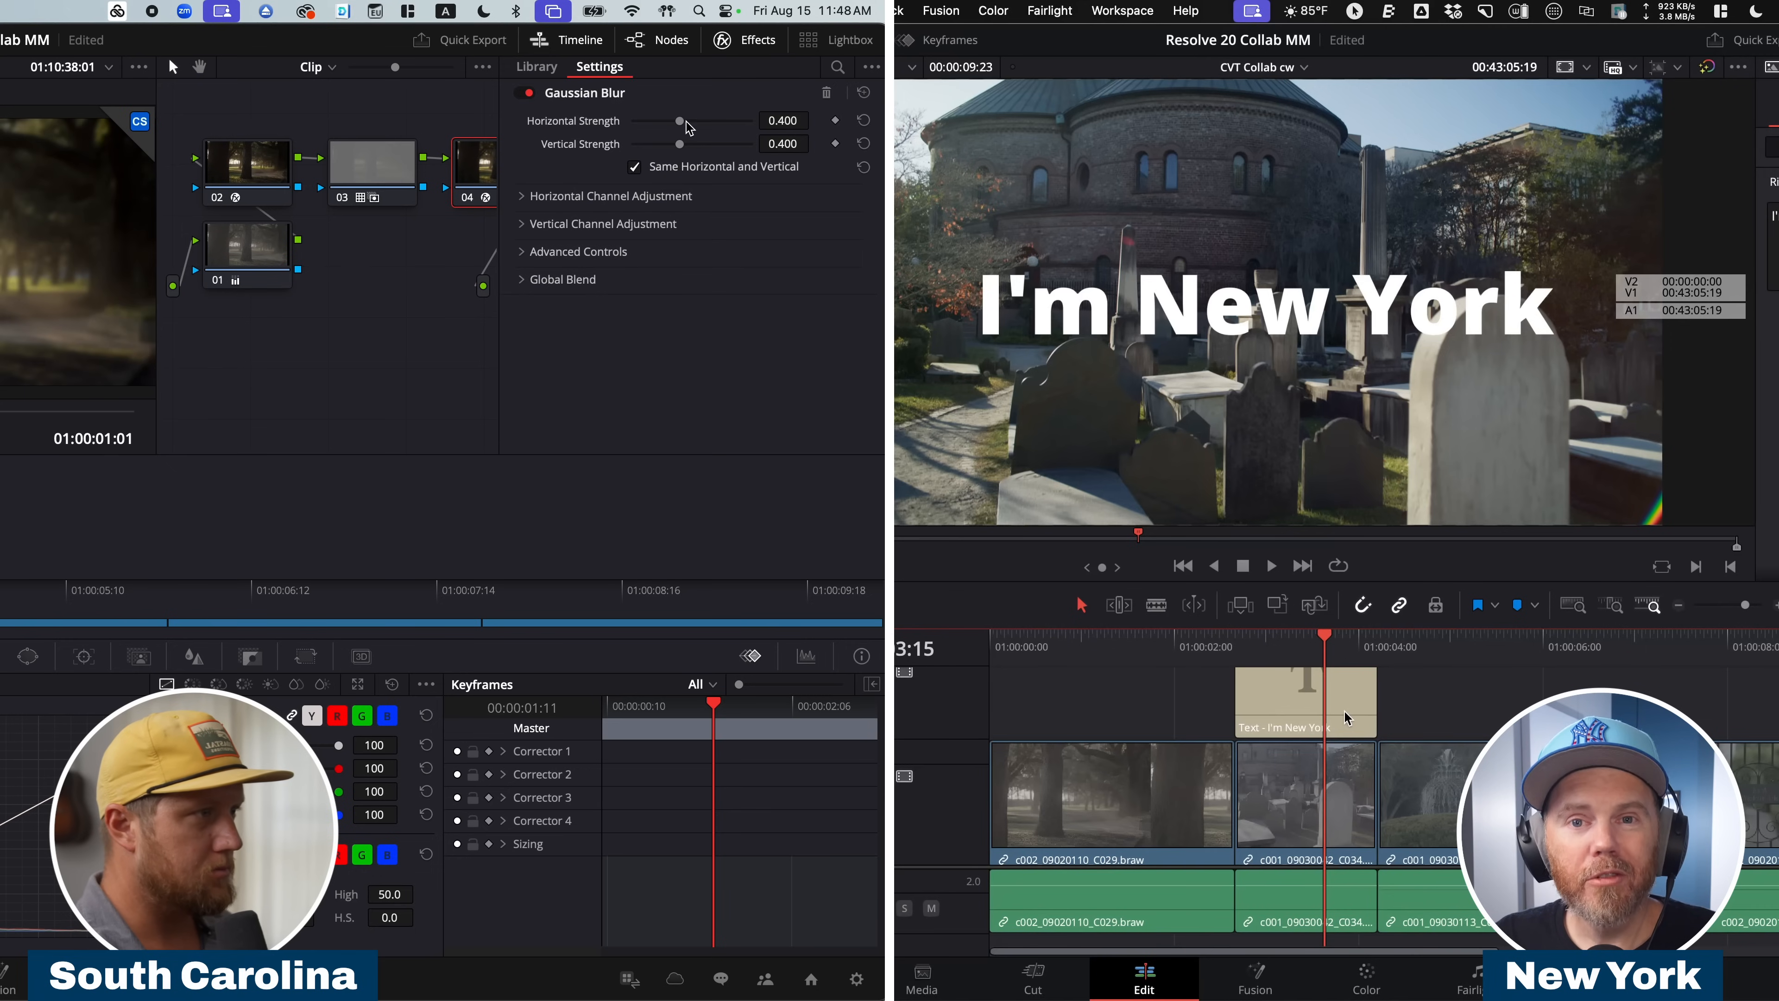
pyautogui.moveTo(709, 129); pyautogui.dragTo(684, 132)
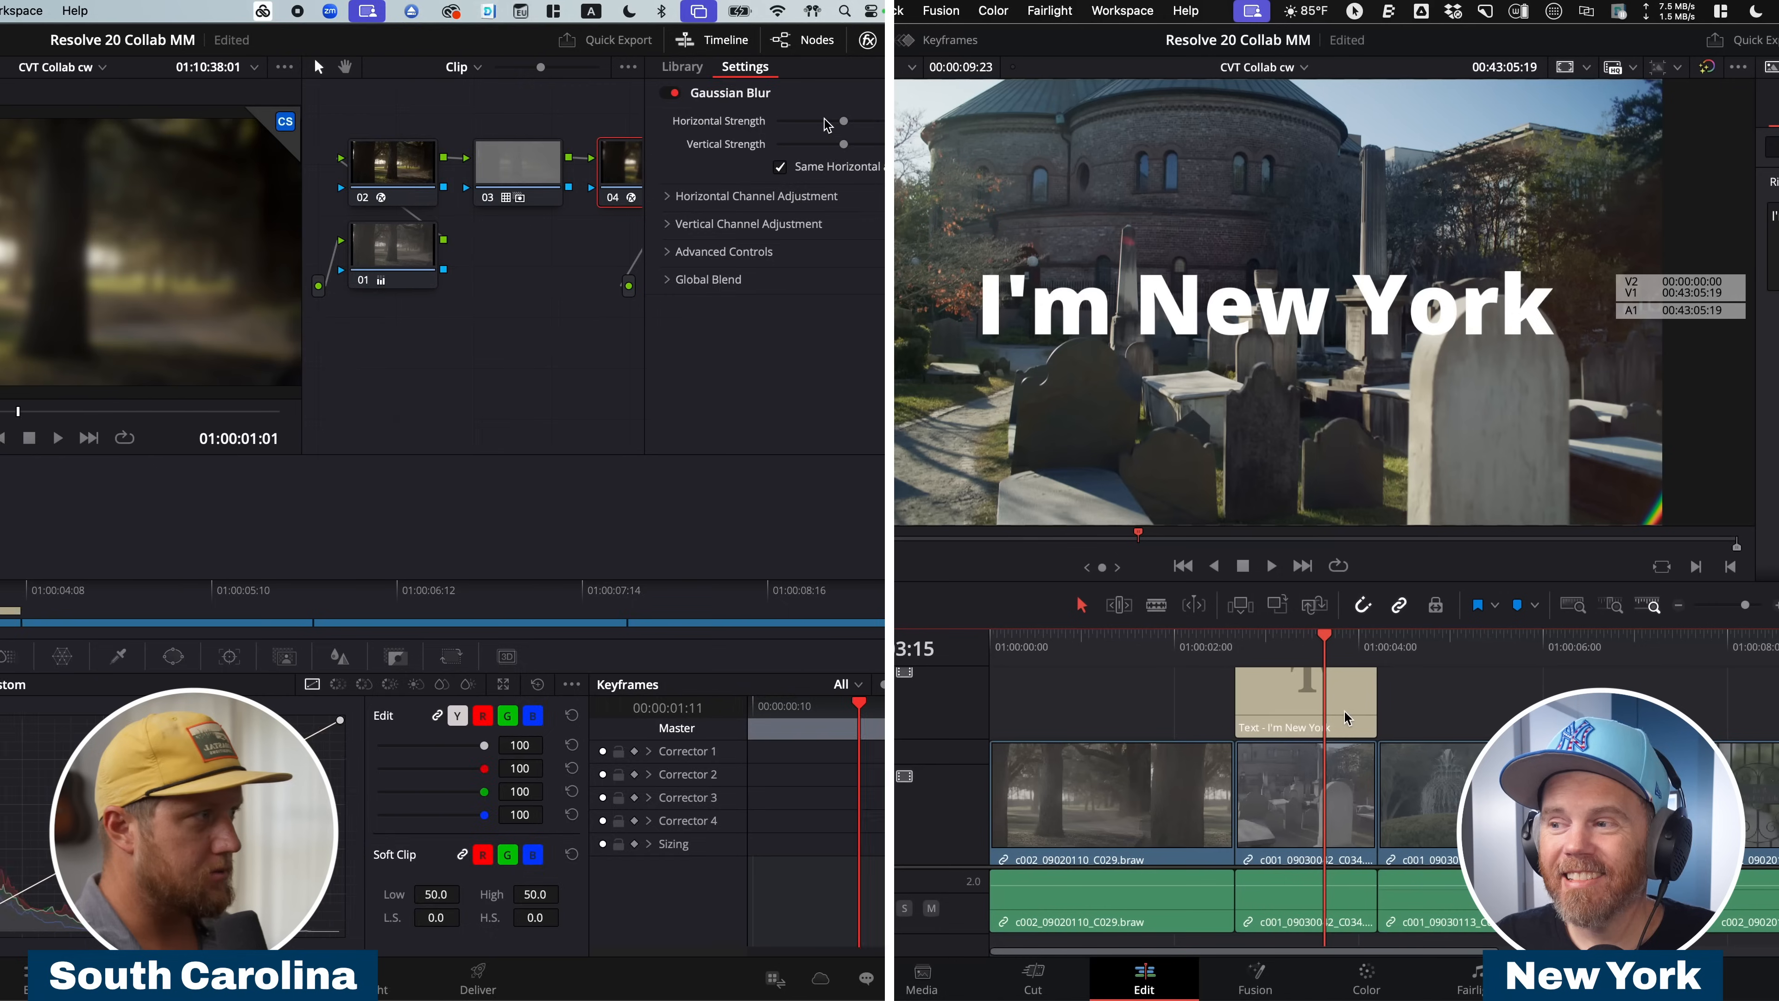
pyautogui.click(343, 979)
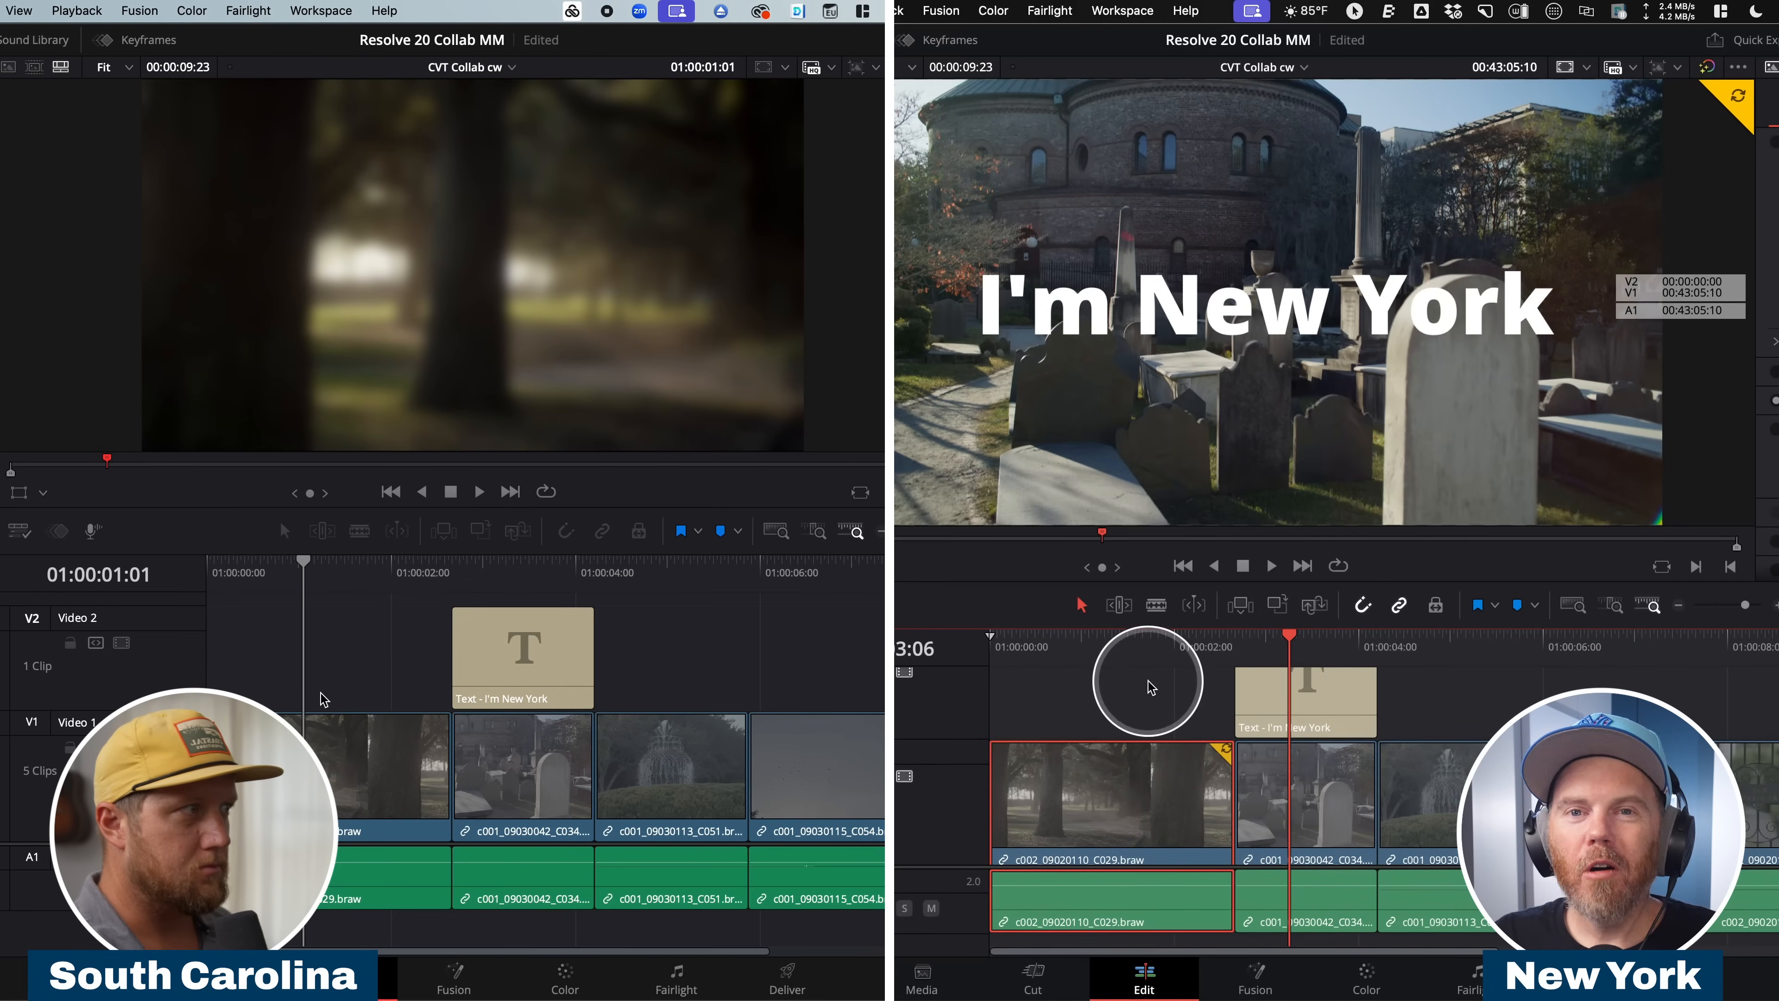
# Play and inspect the first clip of CVT Collab cw on the New York workstation.
pyautogui.click(1116, 652)
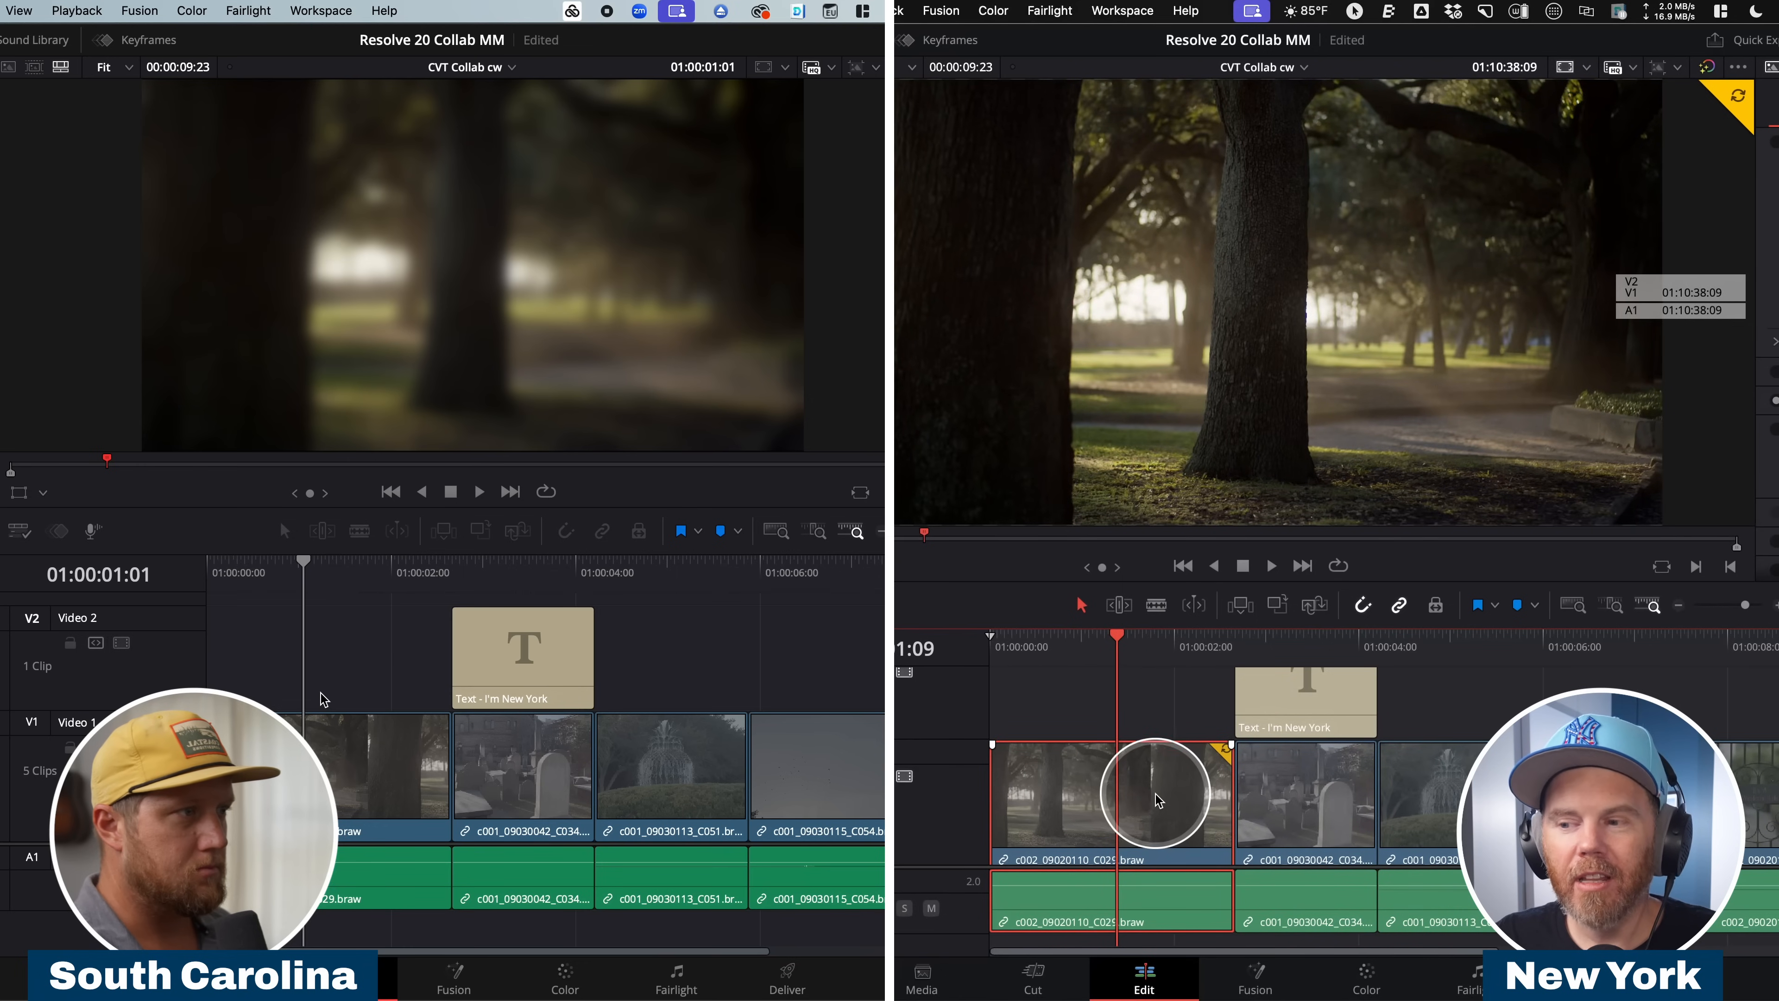
pyautogui.press('space')
pyautogui.press('space')
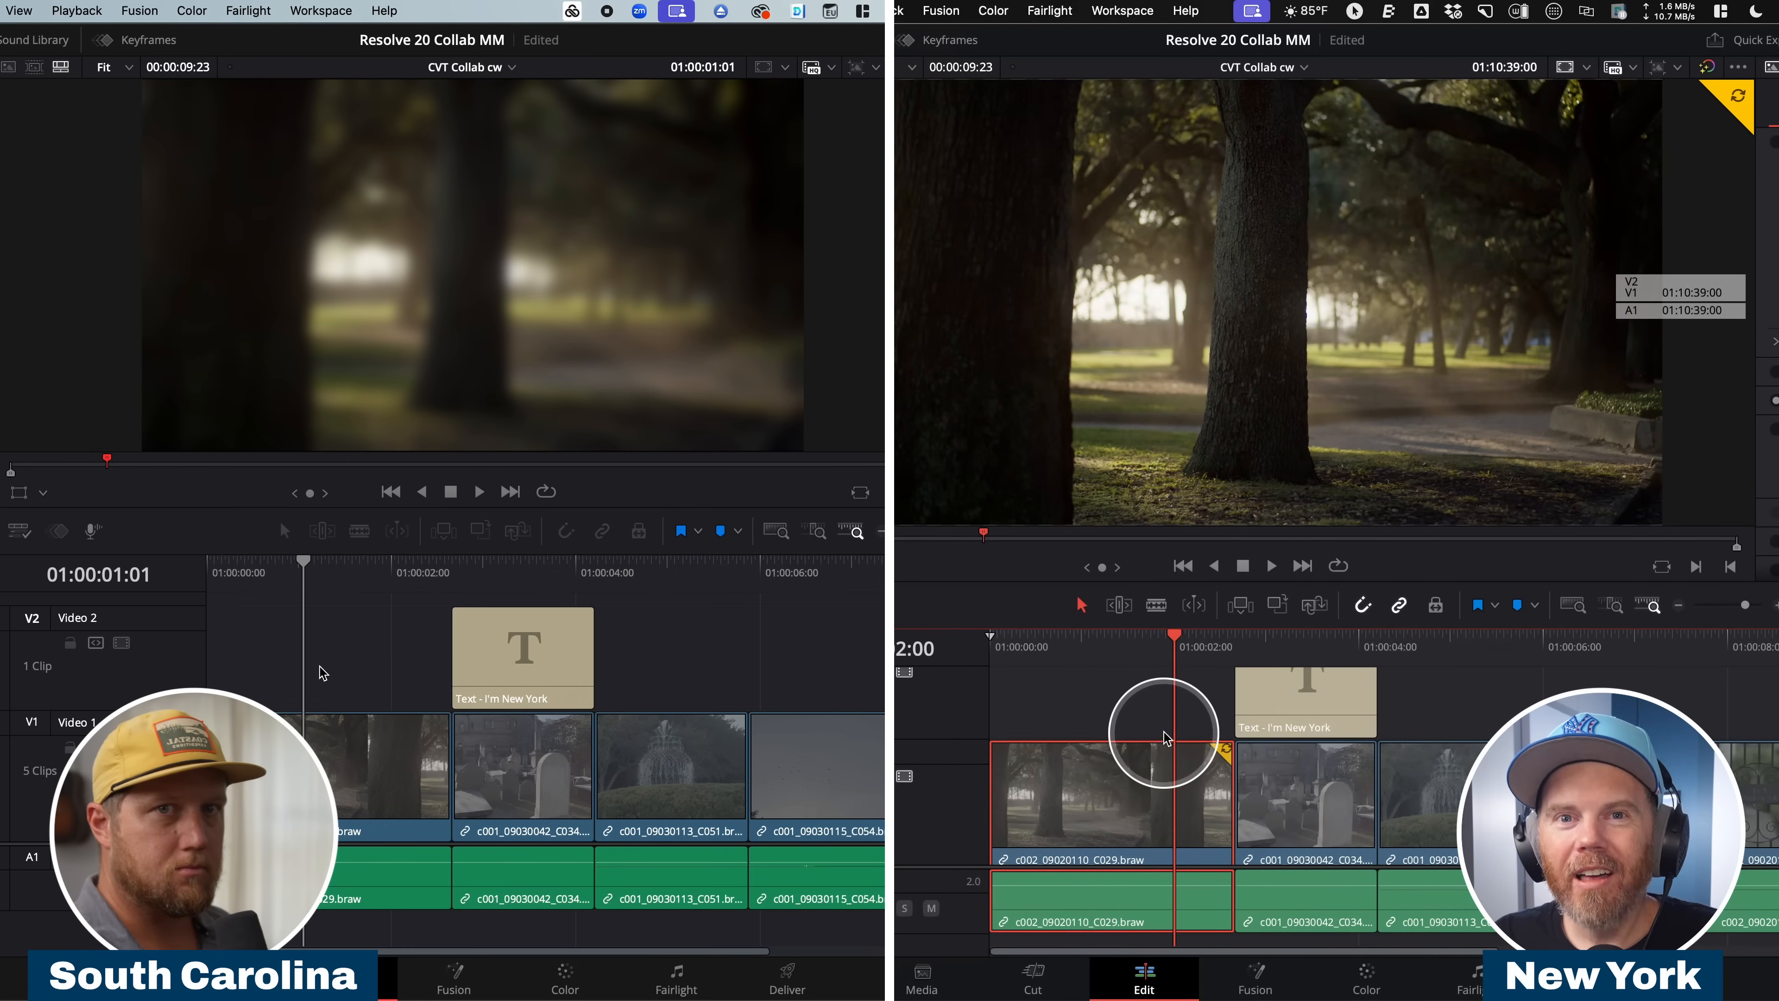
pyautogui.click(1070, 635)
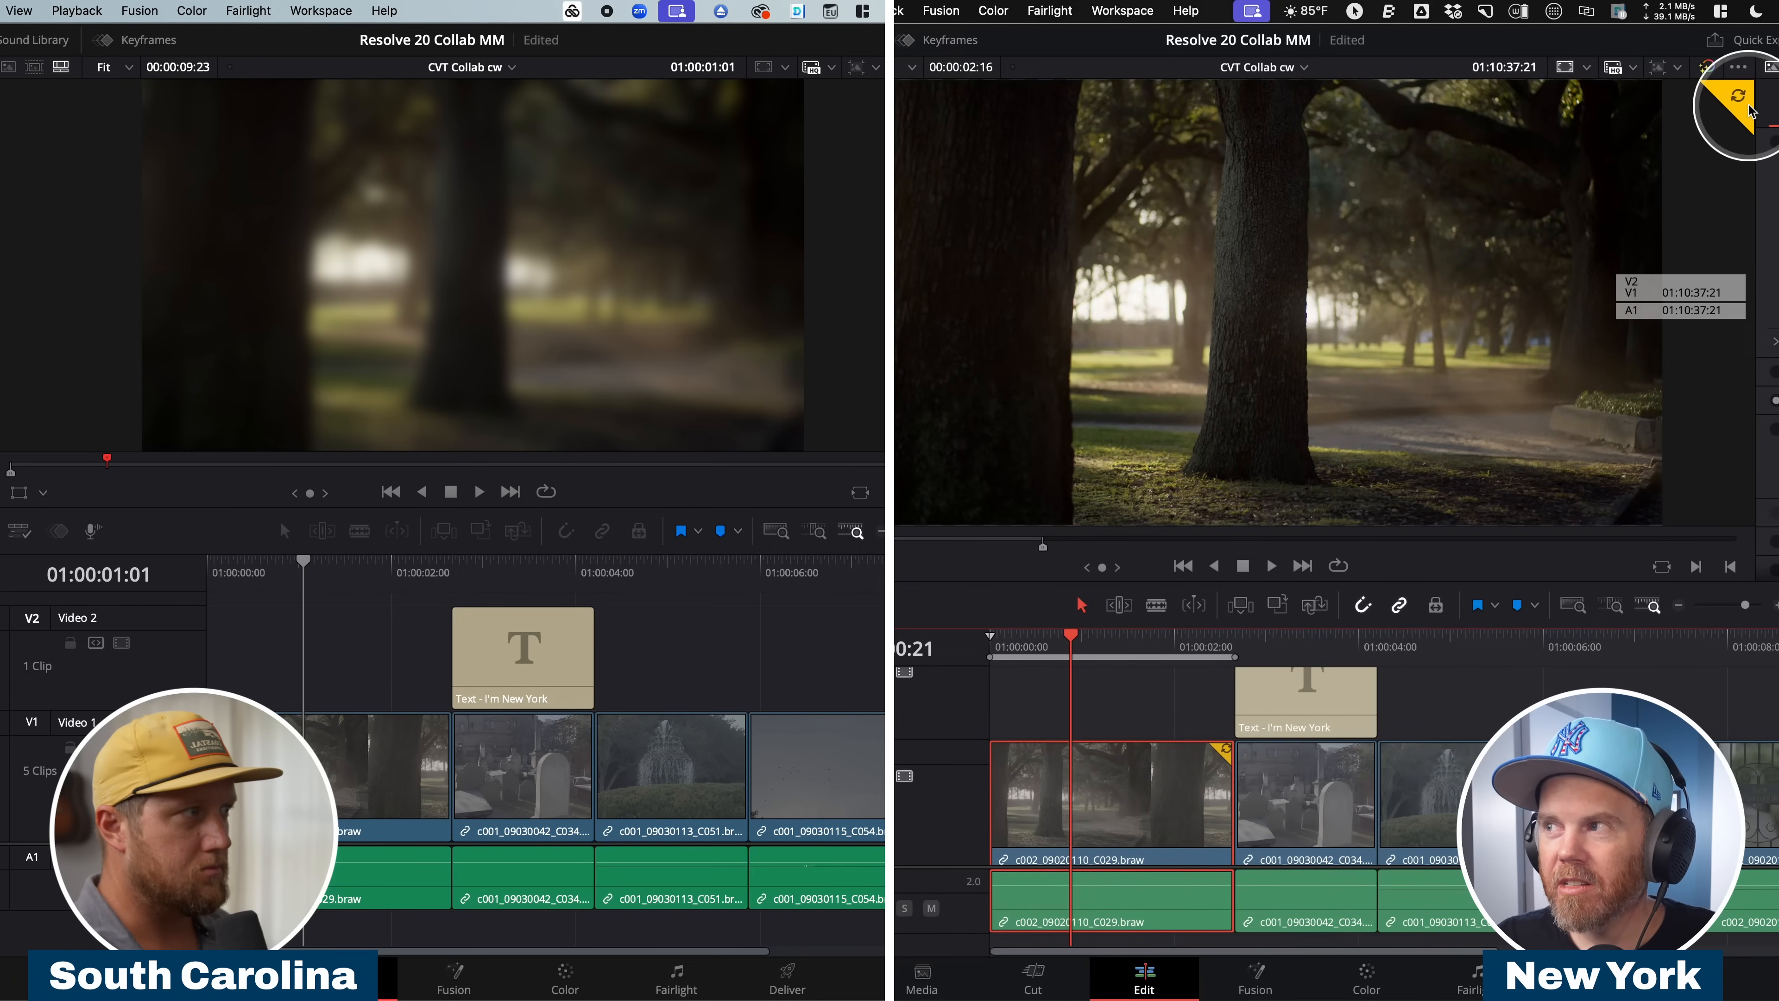
# On the New York workstation, refresh the first clip's grade in CVT Collab cw and play back the timeline.
pyautogui.click(1730, 105)
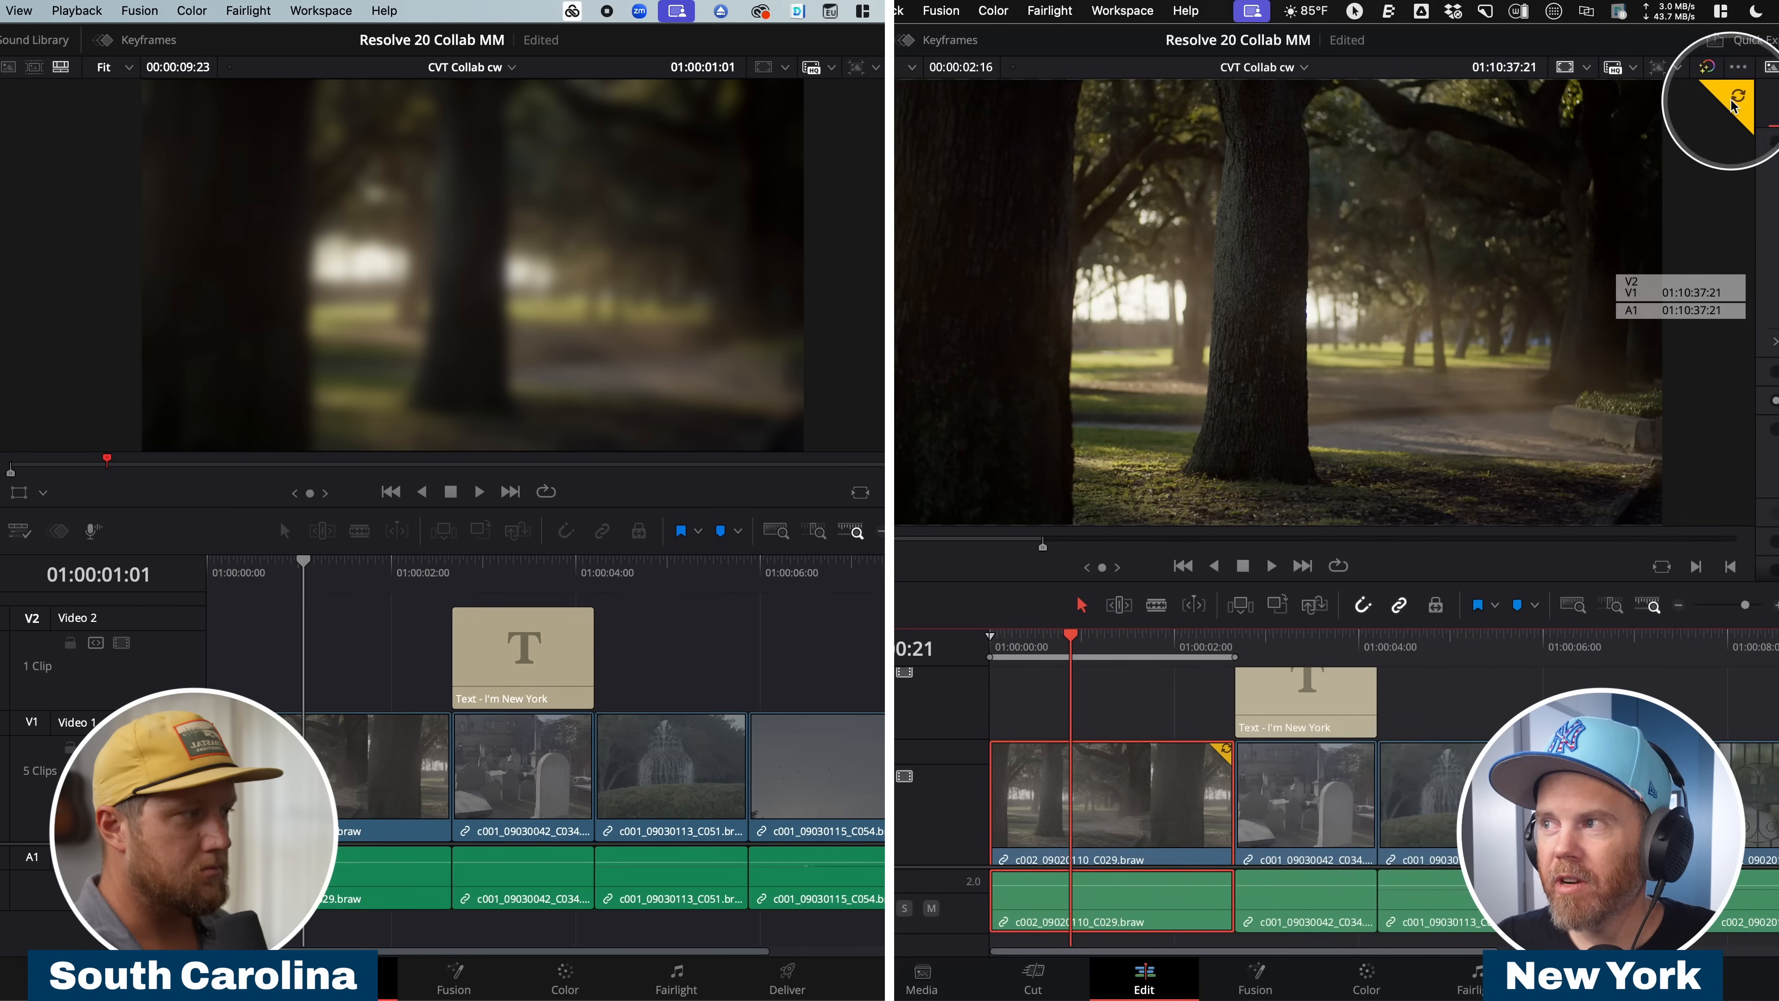
pyautogui.press('space')
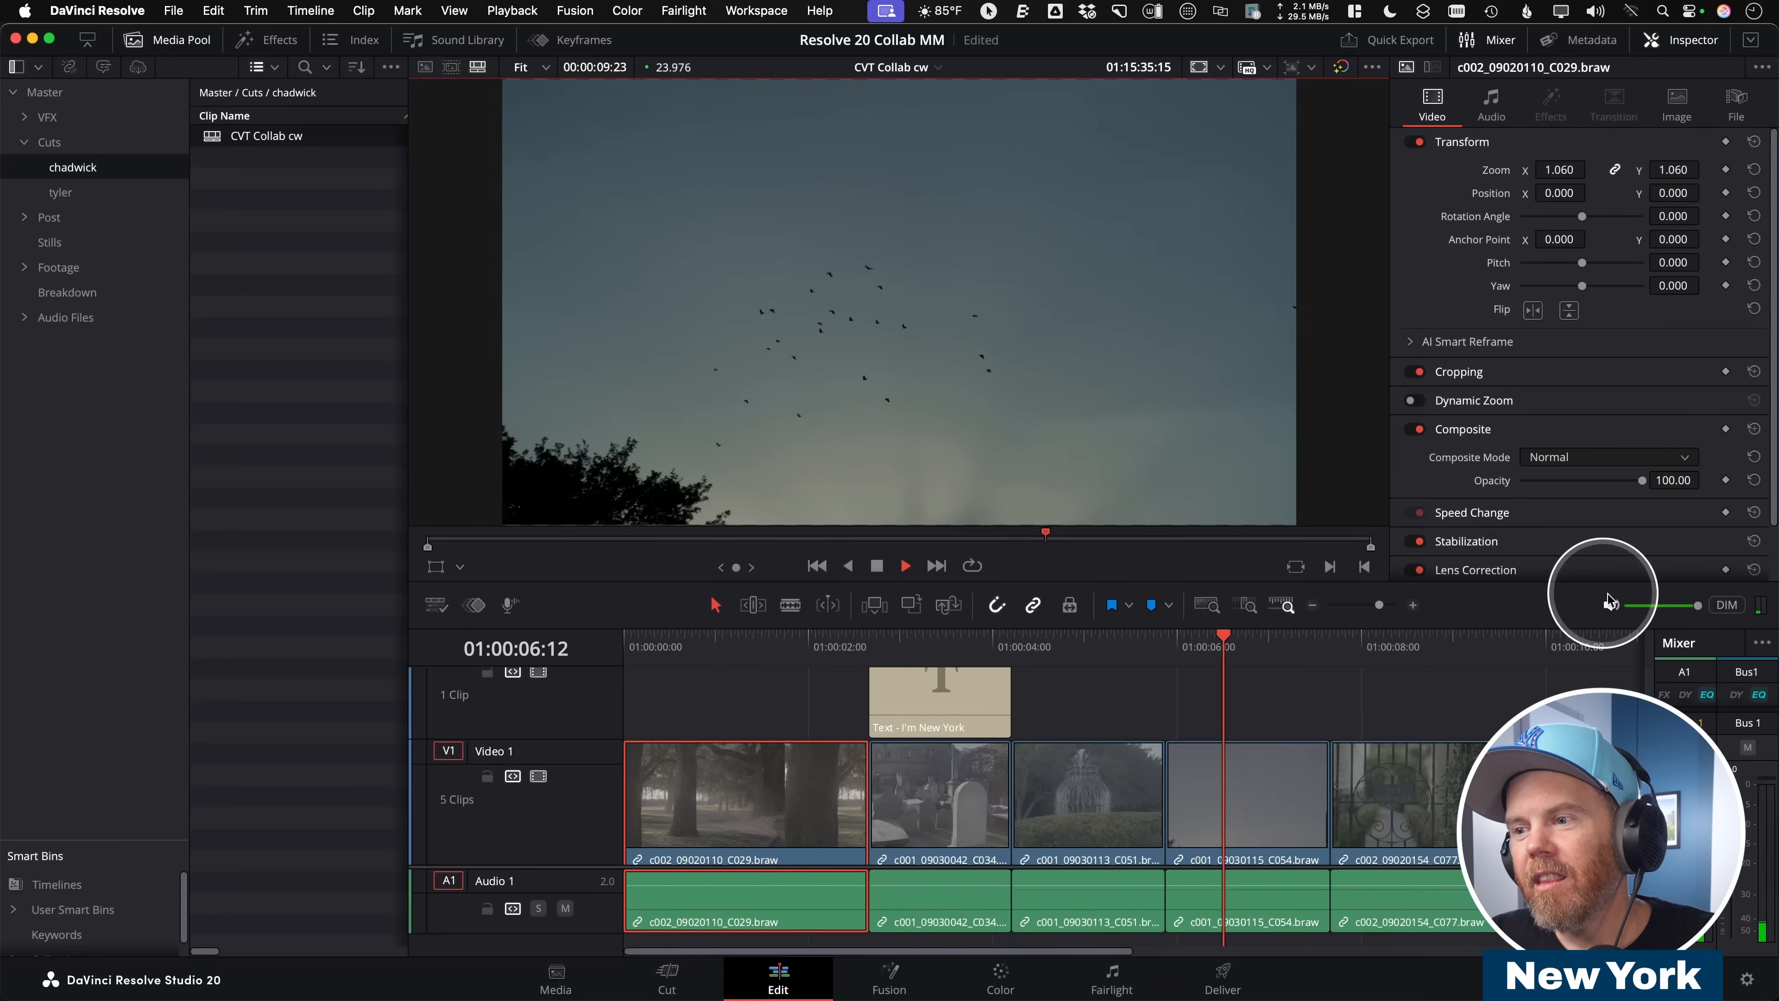
pyautogui.press('space')
pyautogui.click(731, 637)
pyautogui.moveTo(601, 640); pyautogui.dragTo(559, 645)
pyautogui.press('space')
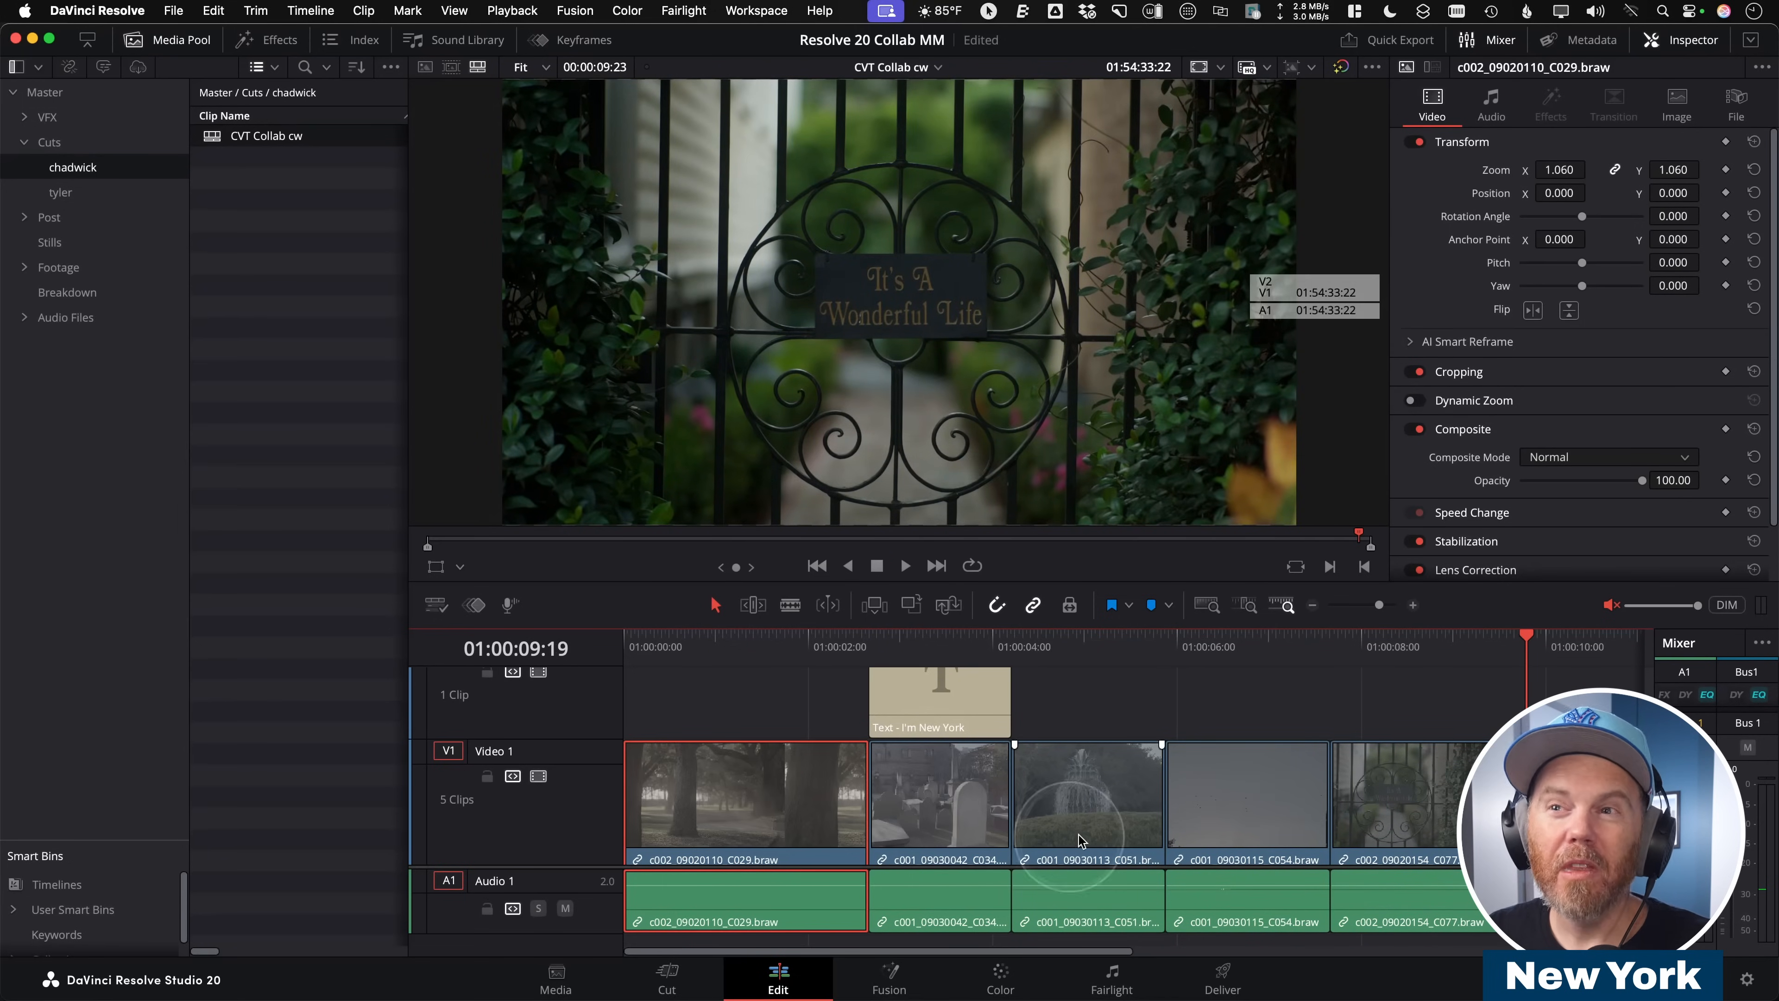
pyautogui.moveTo(1080, 656); pyautogui.dragTo(745, 683)
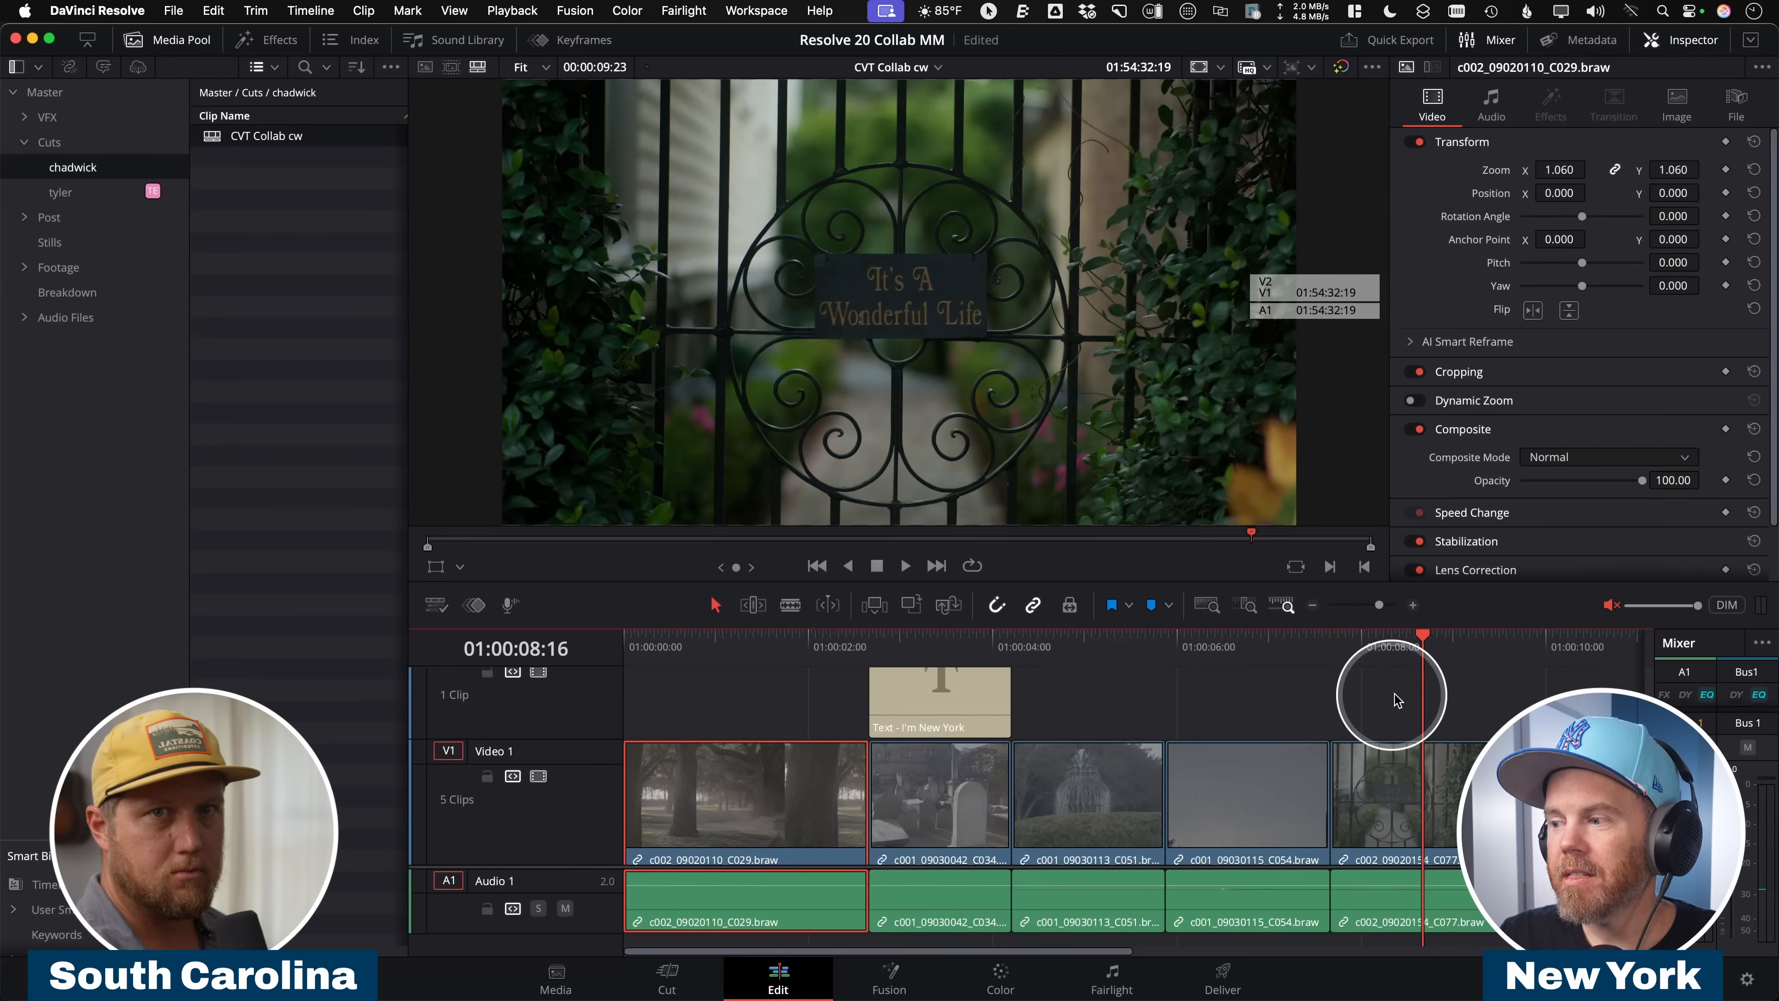
# On the New York workstation, open the "It's A Wonderful Life" gate clip in Fusion and hide the clip strip.
pyautogui.click(1395, 699)
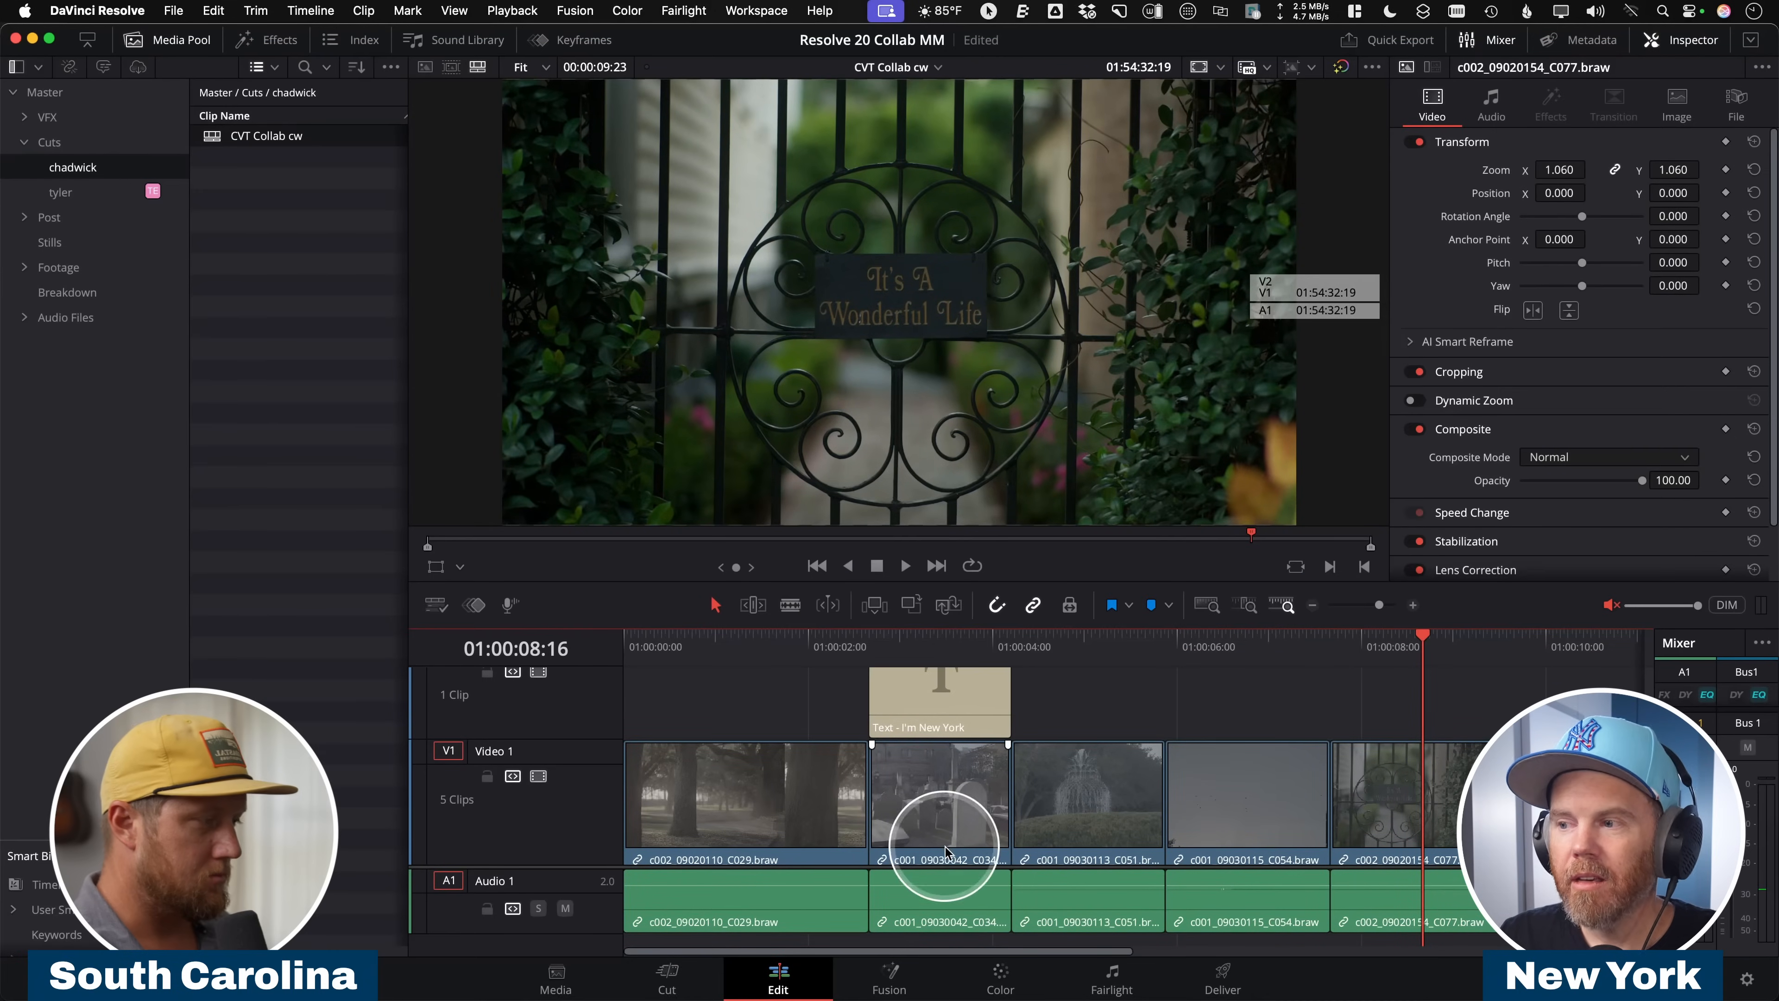
pyautogui.click(889, 976)
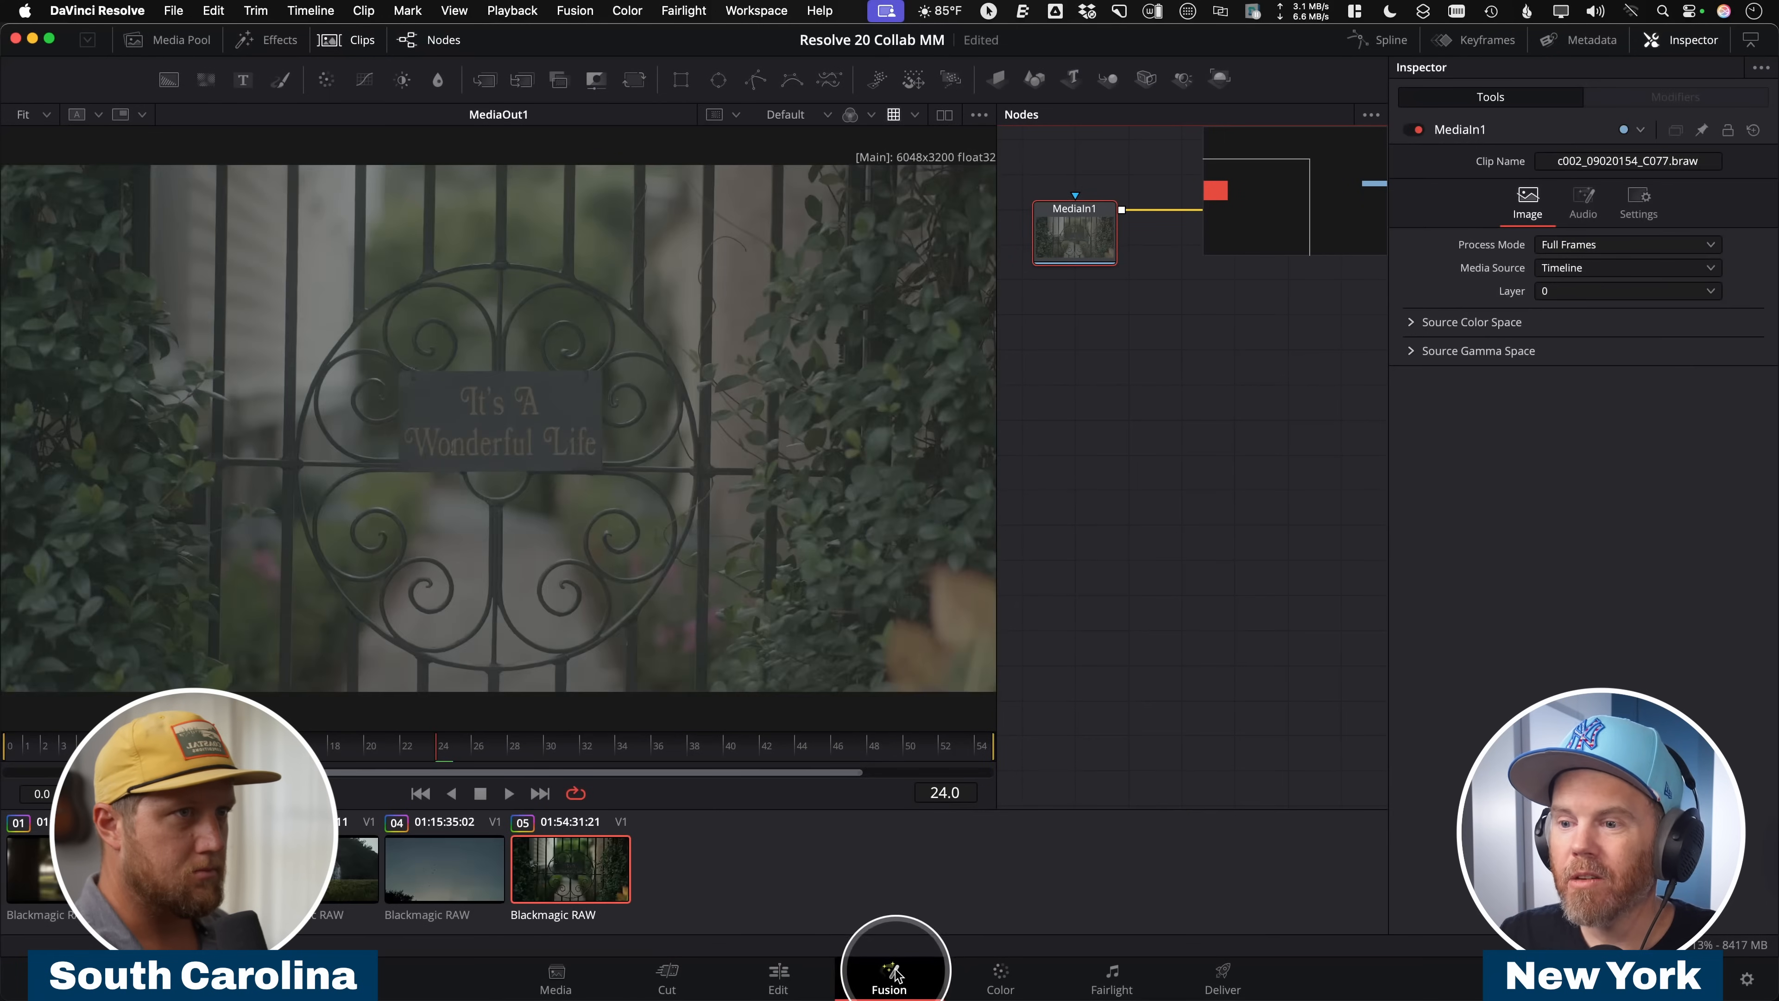
pyautogui.scroll(1, 844, 301)
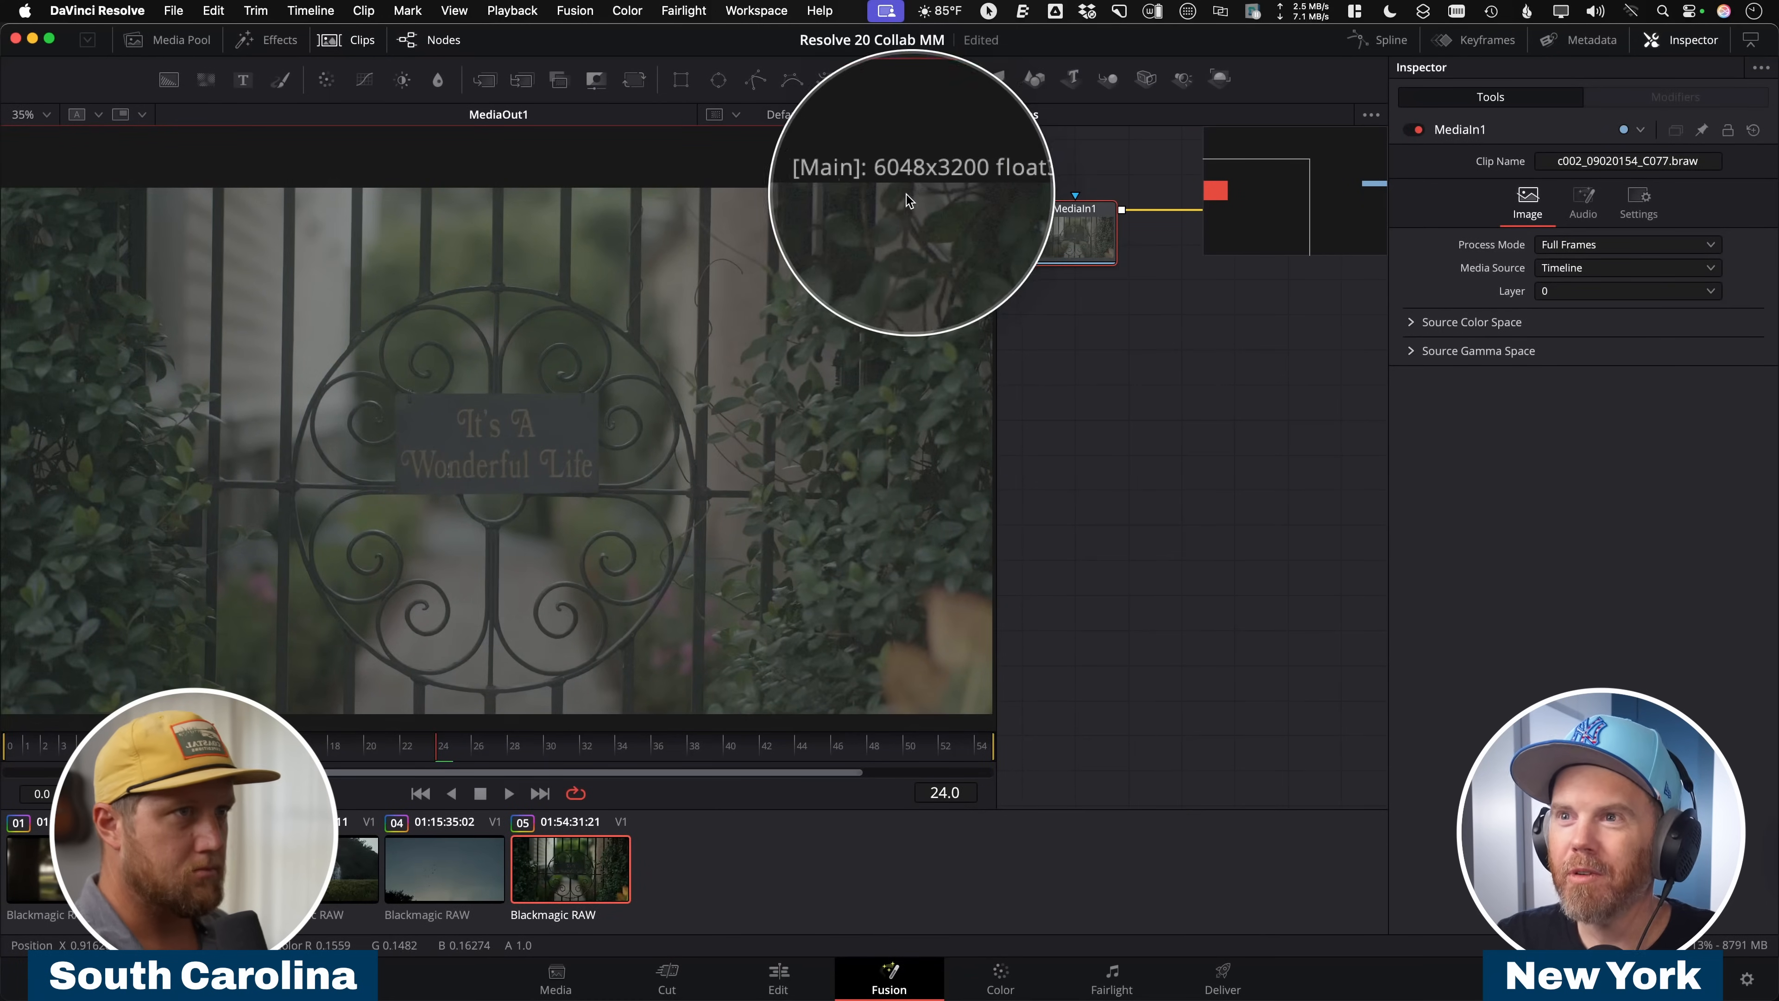
pyautogui.click(348, 40)
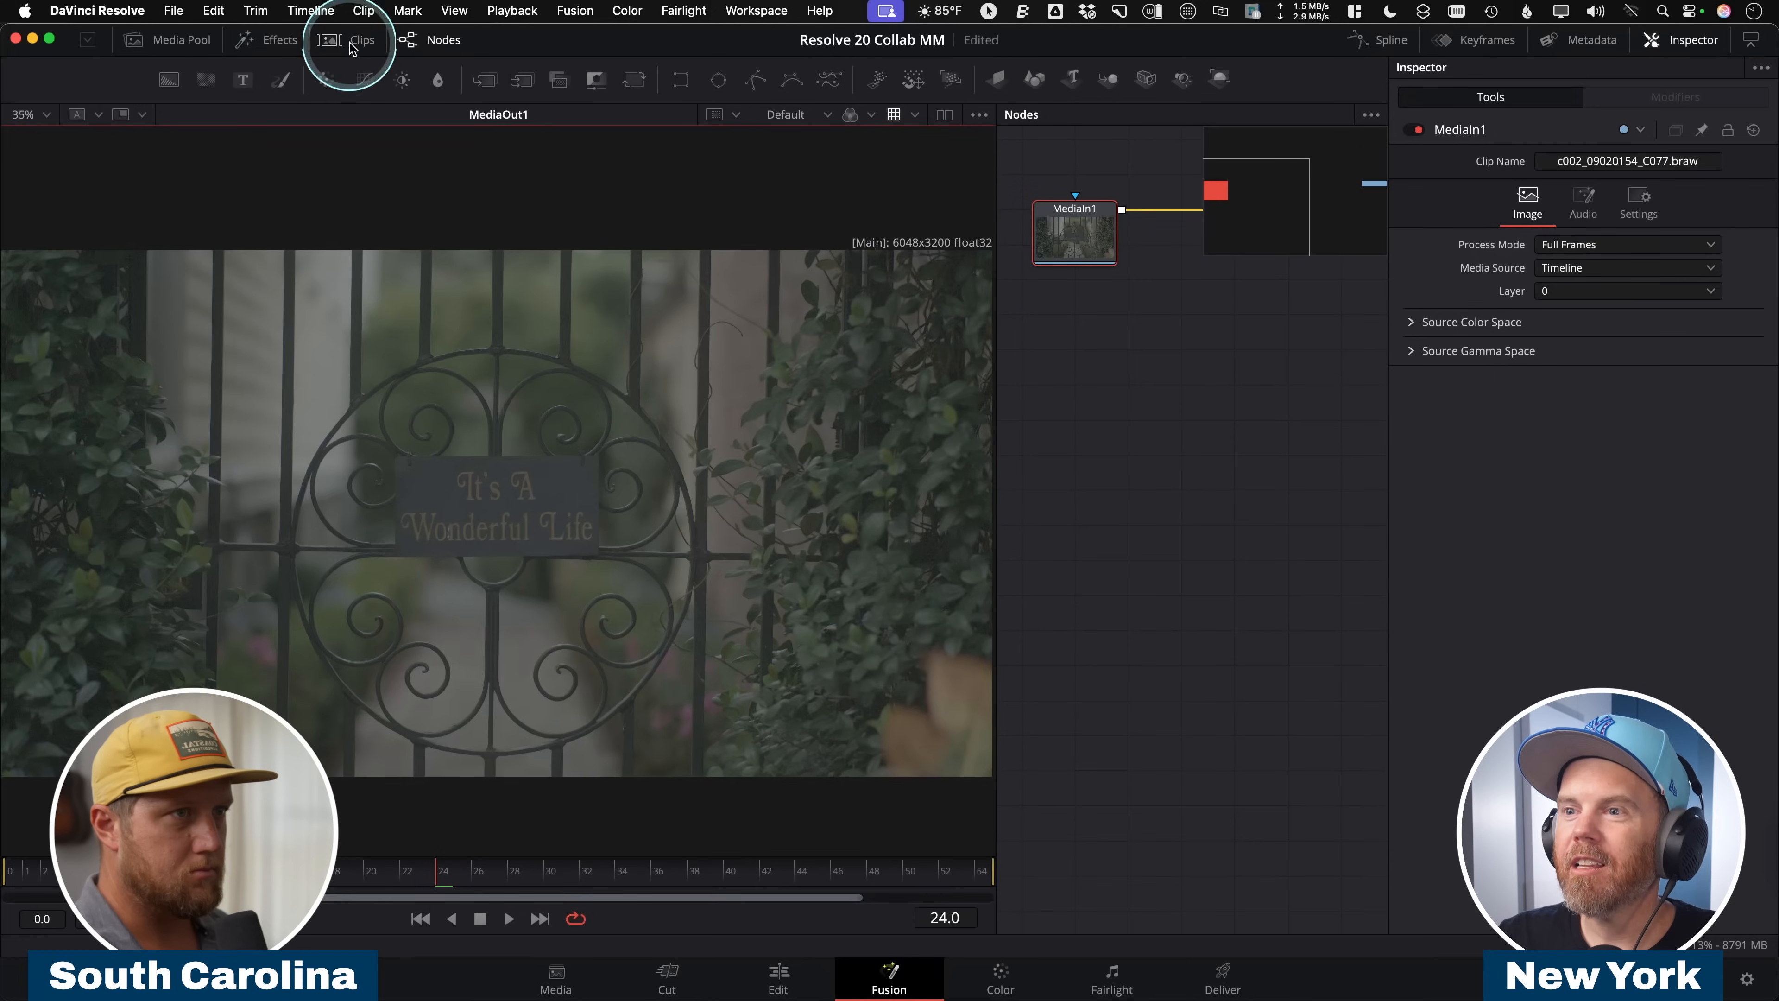
pyautogui.scroll(-3, 1121, 448)
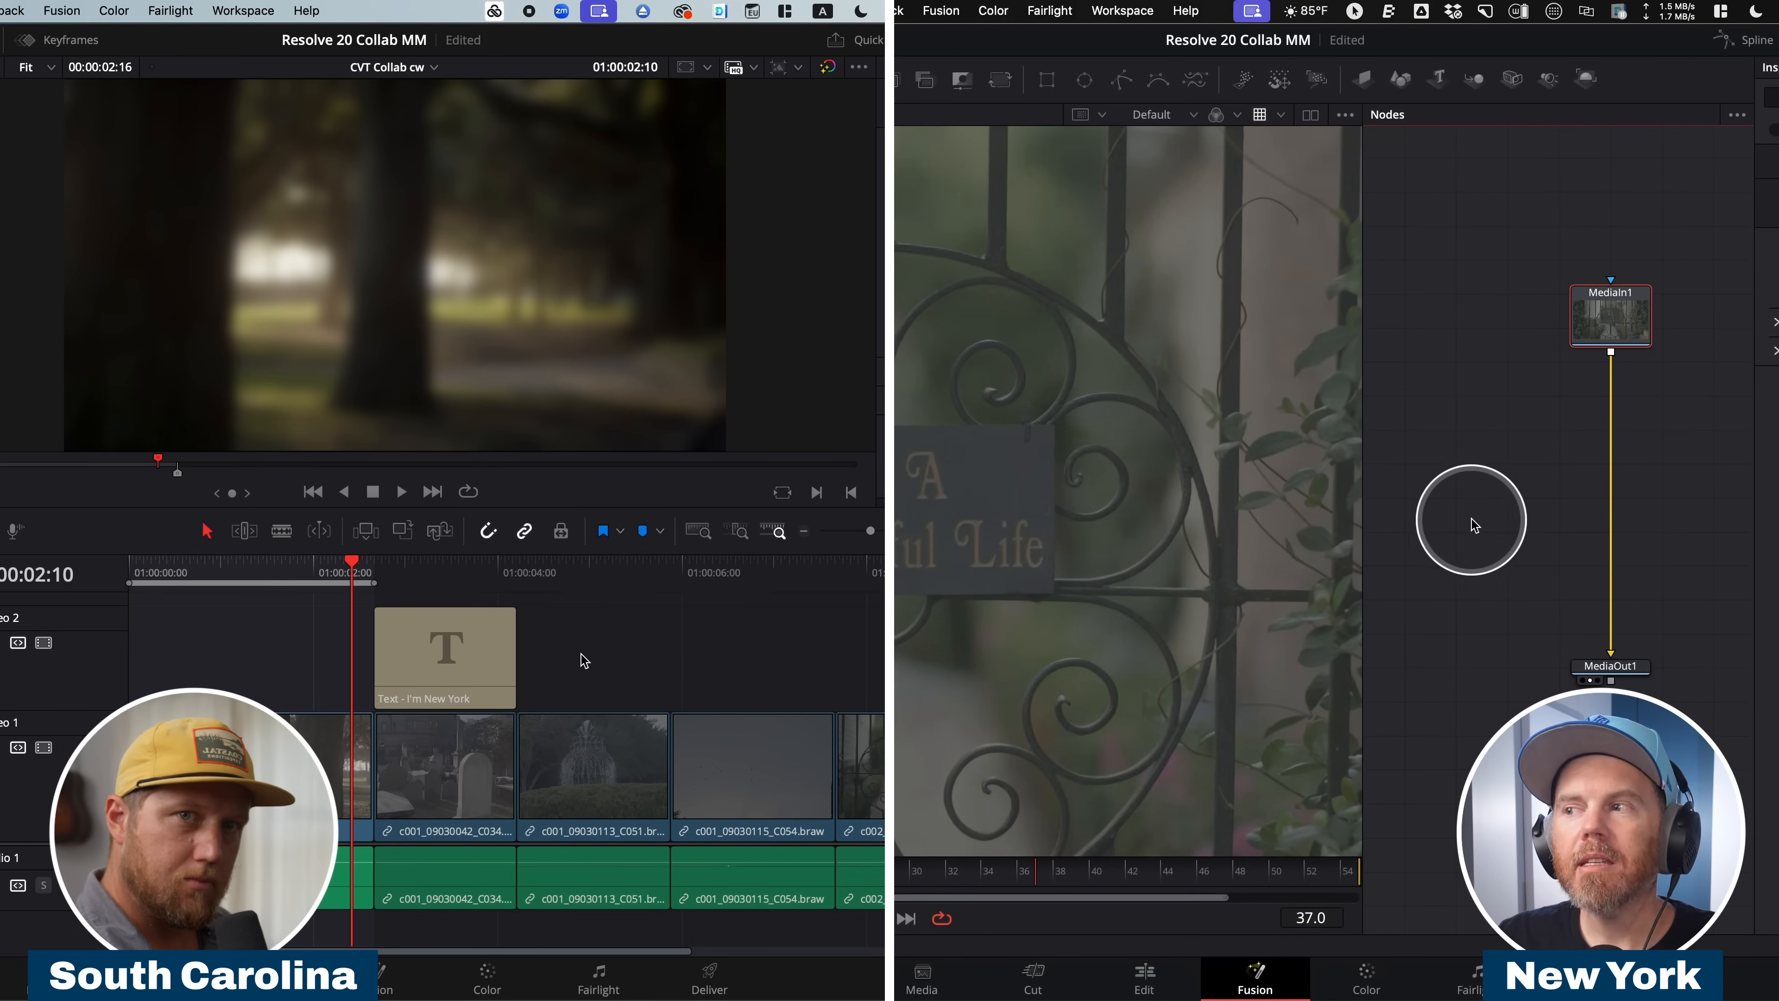
pyautogui.moveTo(1559, 435); pyautogui.dragTo(1514, 456)
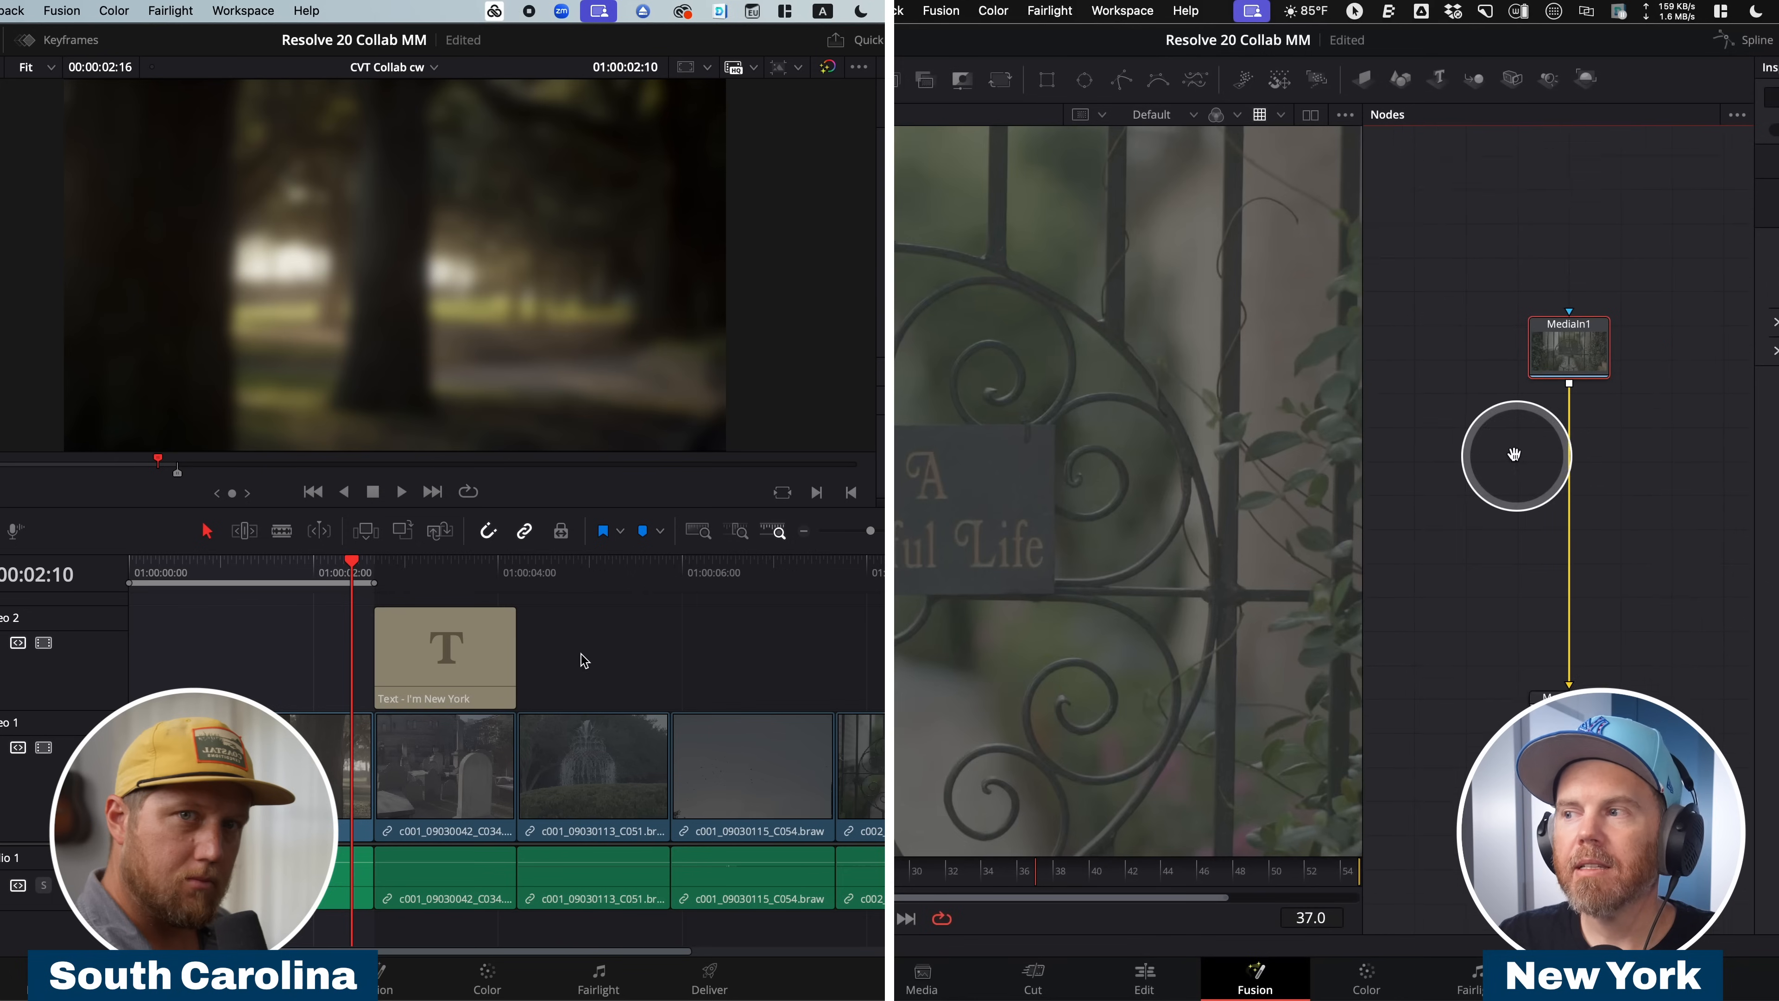
pyautogui.scroll(2, 1514, 455)
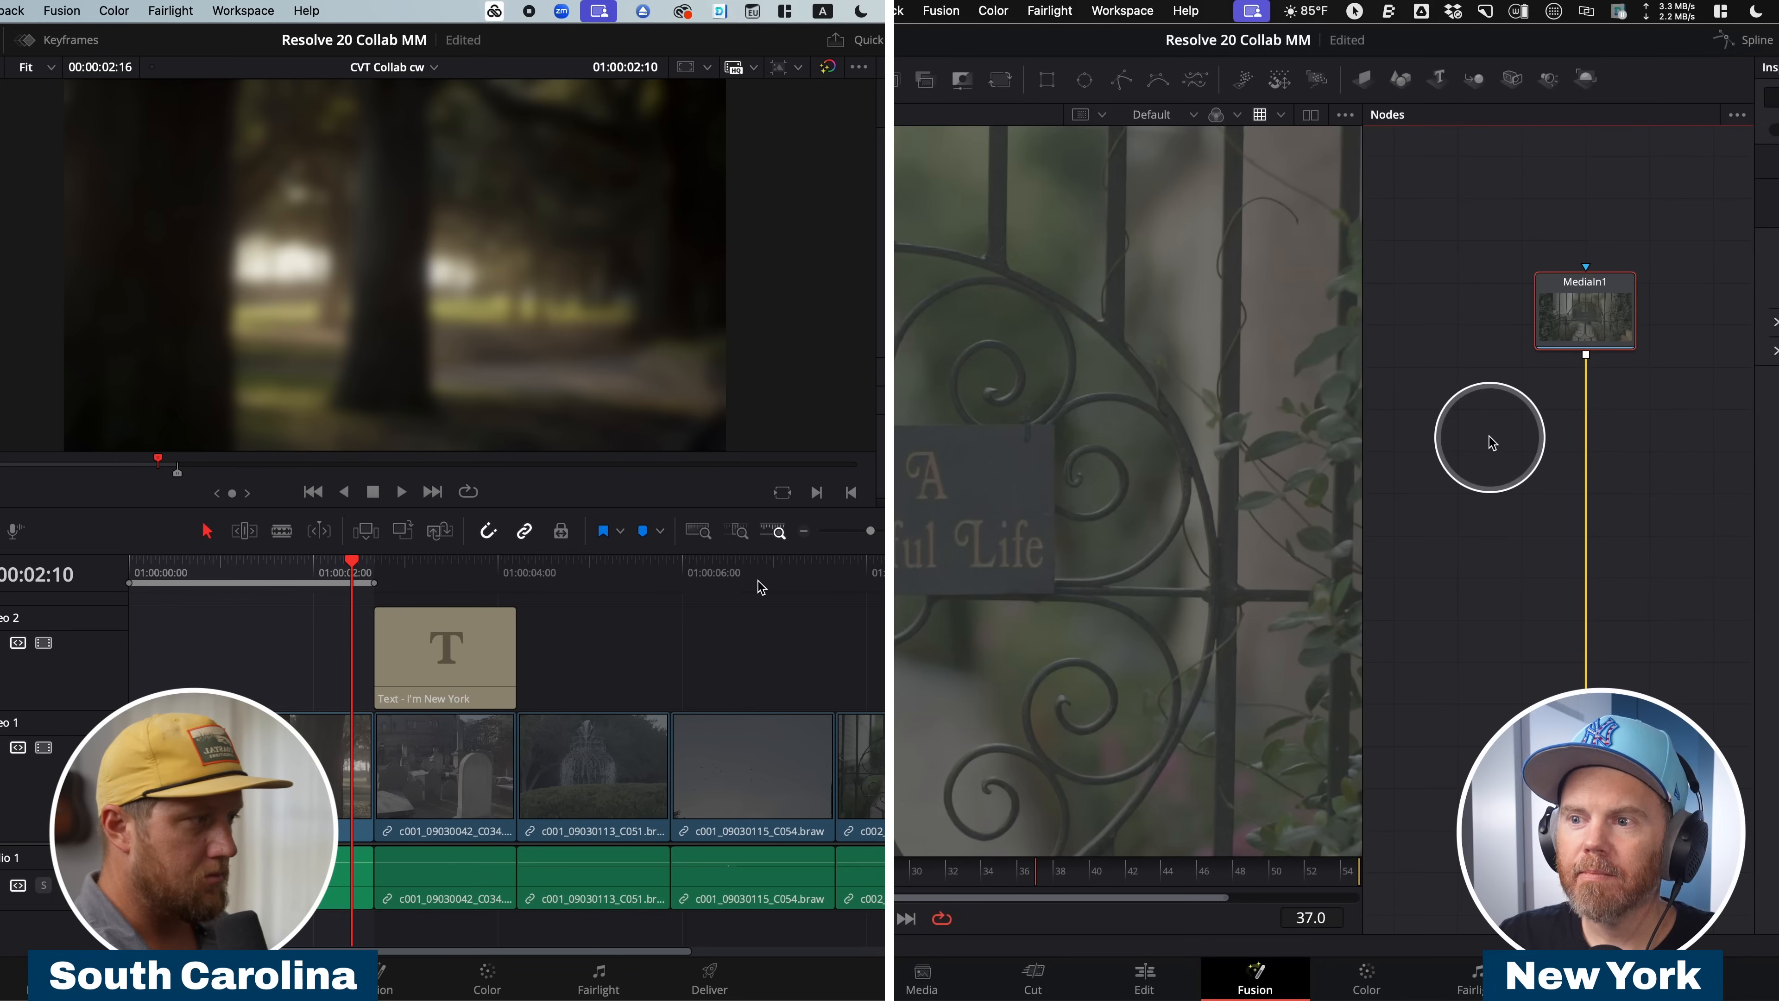
pyautogui.moveTo(1506, 454); pyautogui.dragTo(1560, 465)
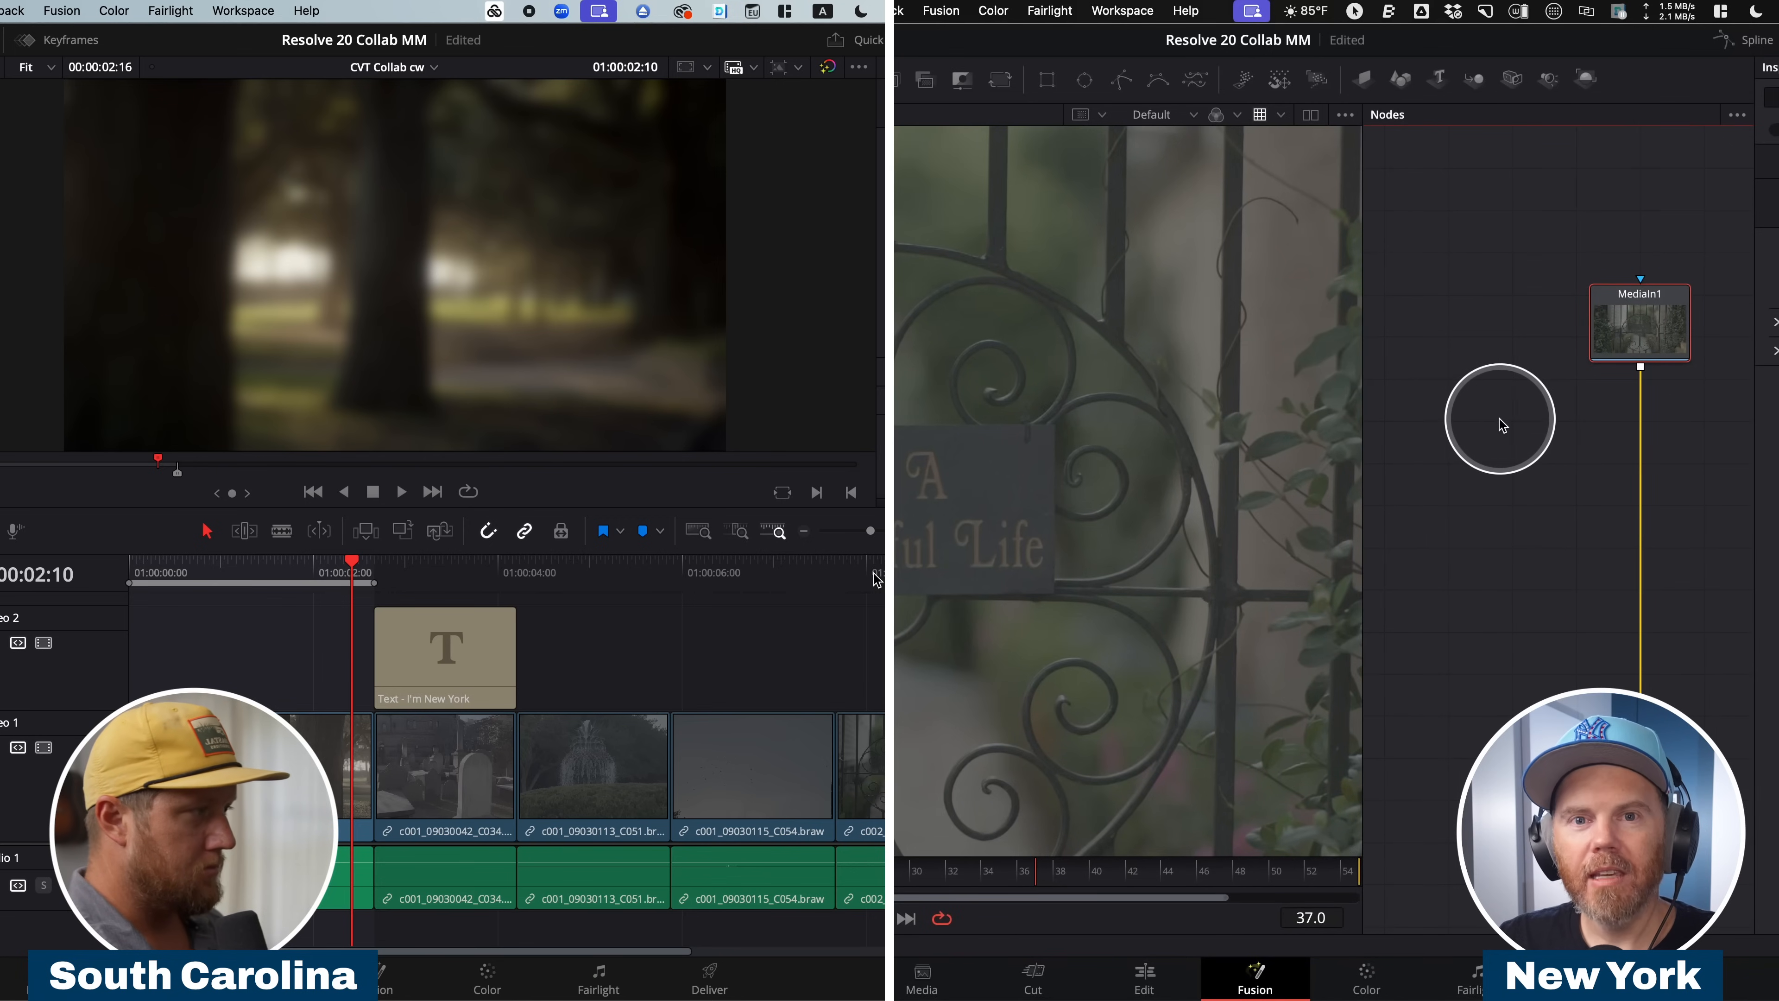
# On the South Carolina workstation, move the CVT Collab cw playhead to the gate clip at 01:00:08:04.
pyautogui.moveTo(875, 578); pyautogui.dragTo(741, 580)
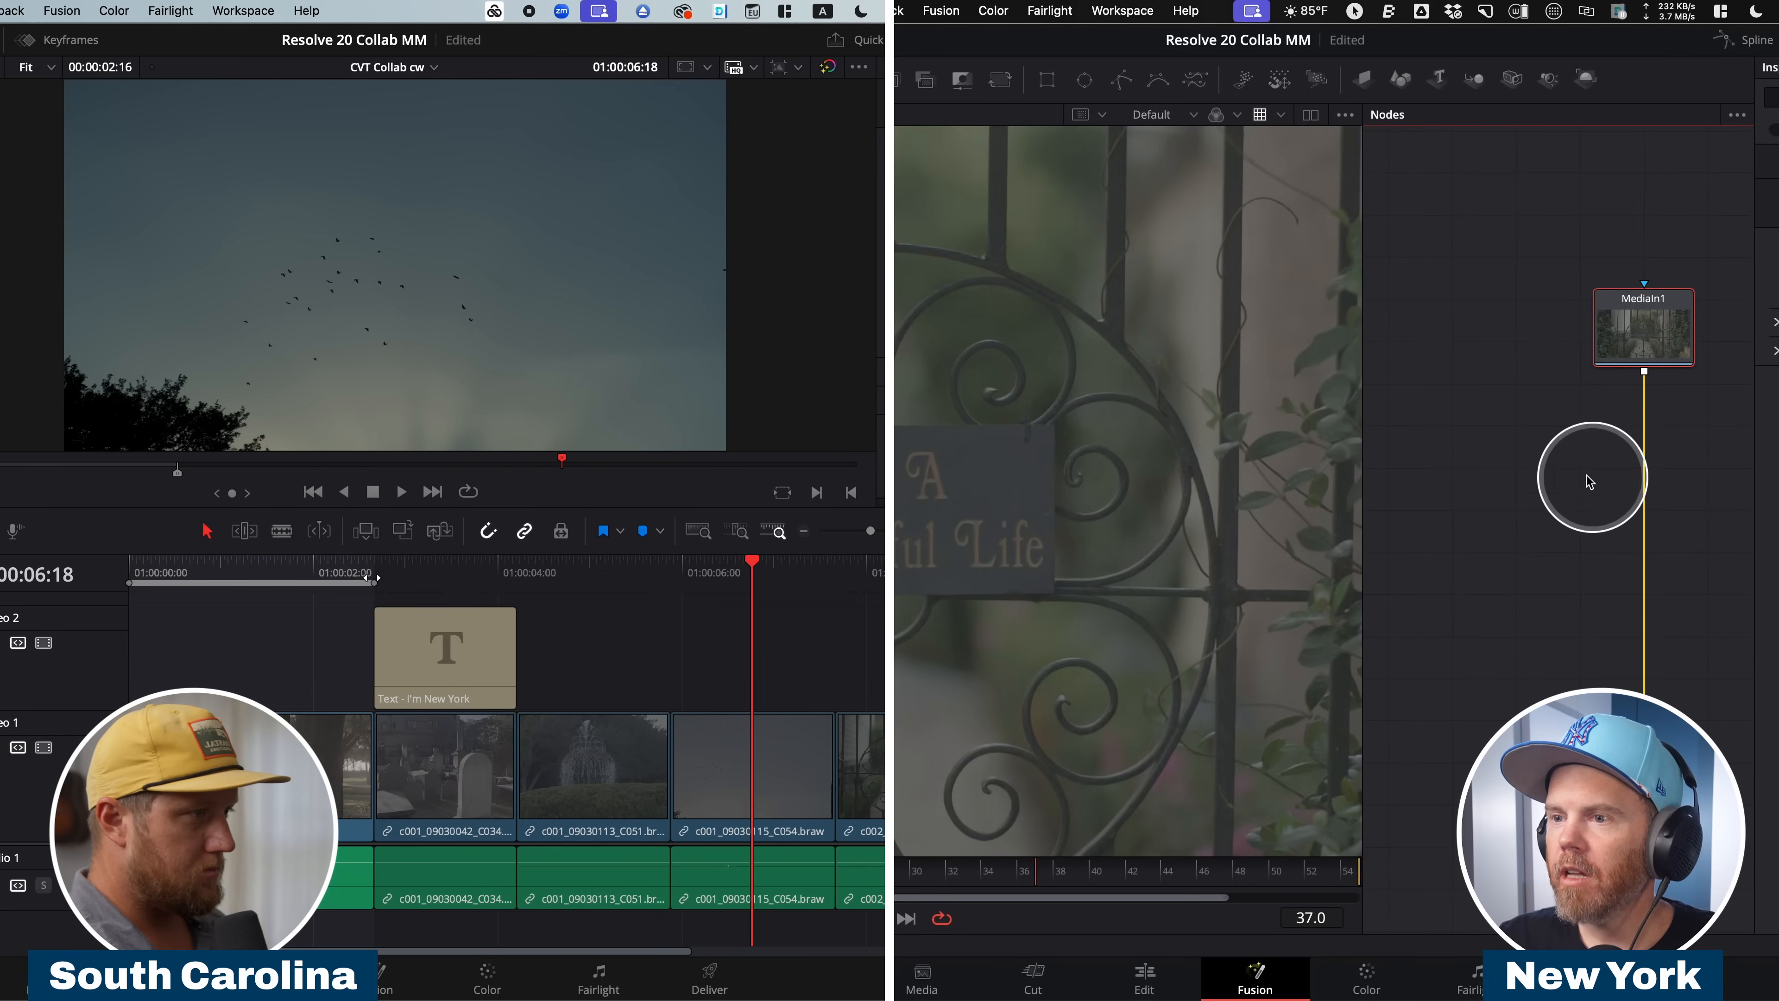
pyautogui.moveTo(1567, 478); pyautogui.dragTo(1602, 484)
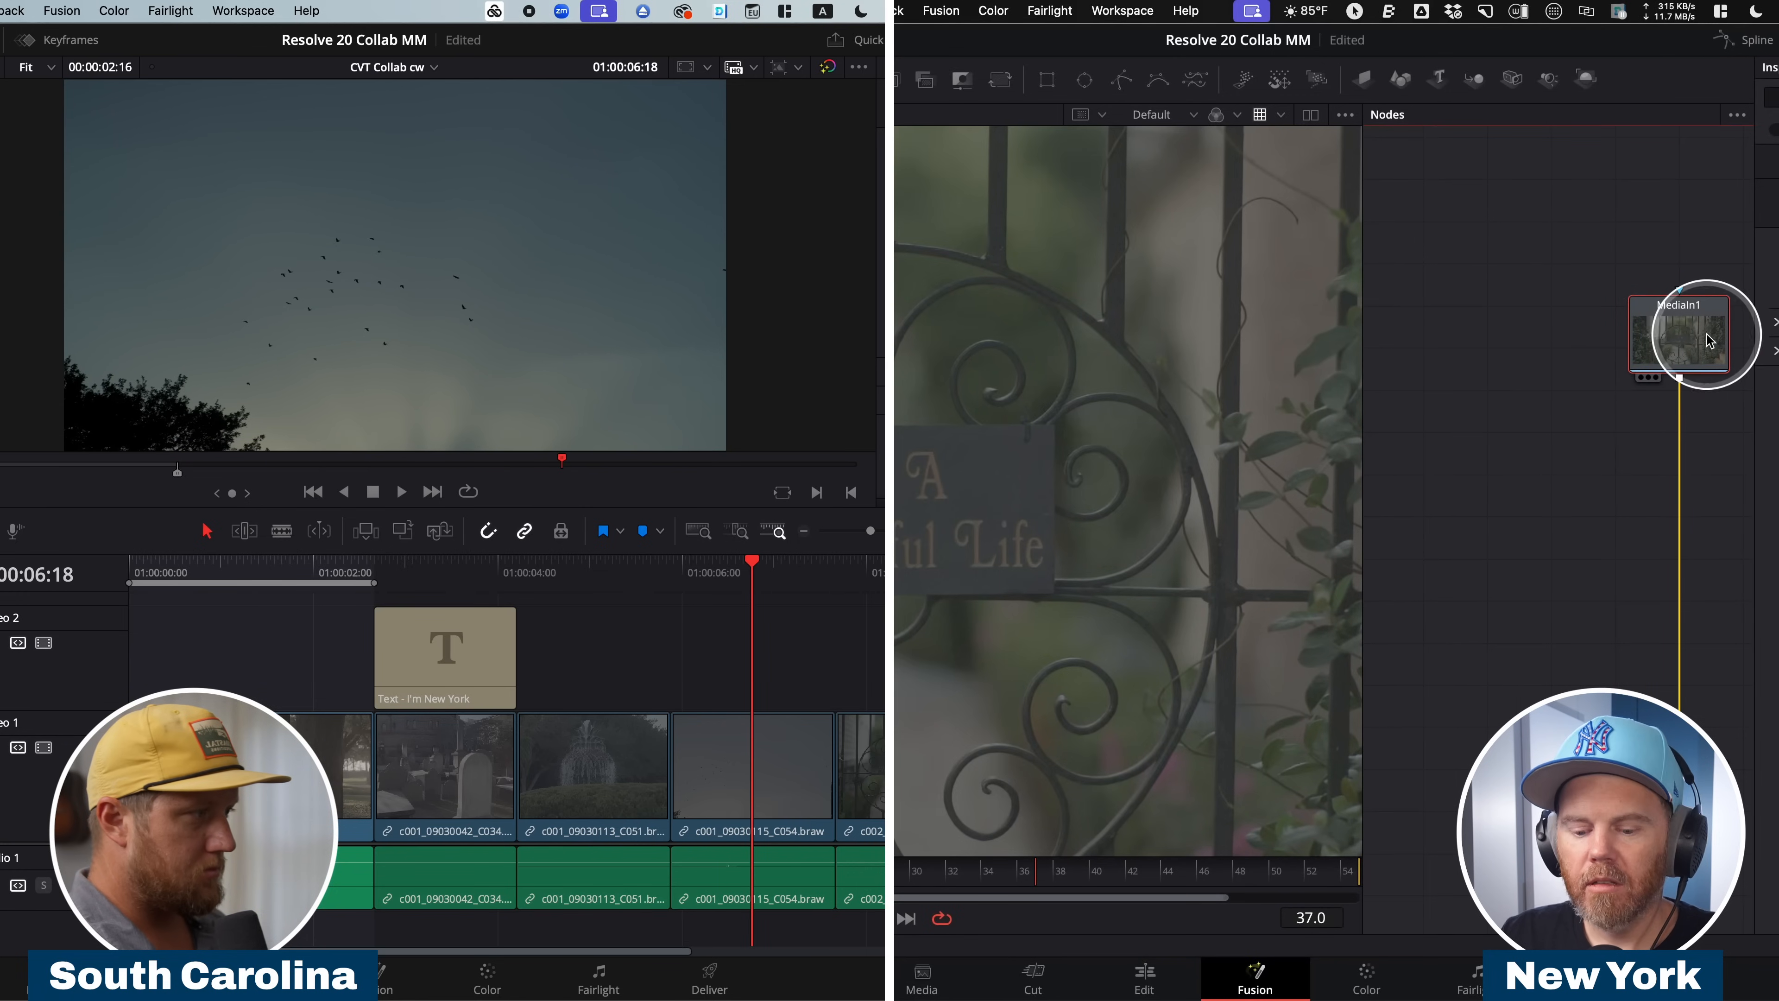
pyautogui.click(883, 573)
# On the New York workstation, add a Mosaic Blur node after MediaIn1 in the gate clip's composition.
pyautogui.hotkey('shift', 'space')
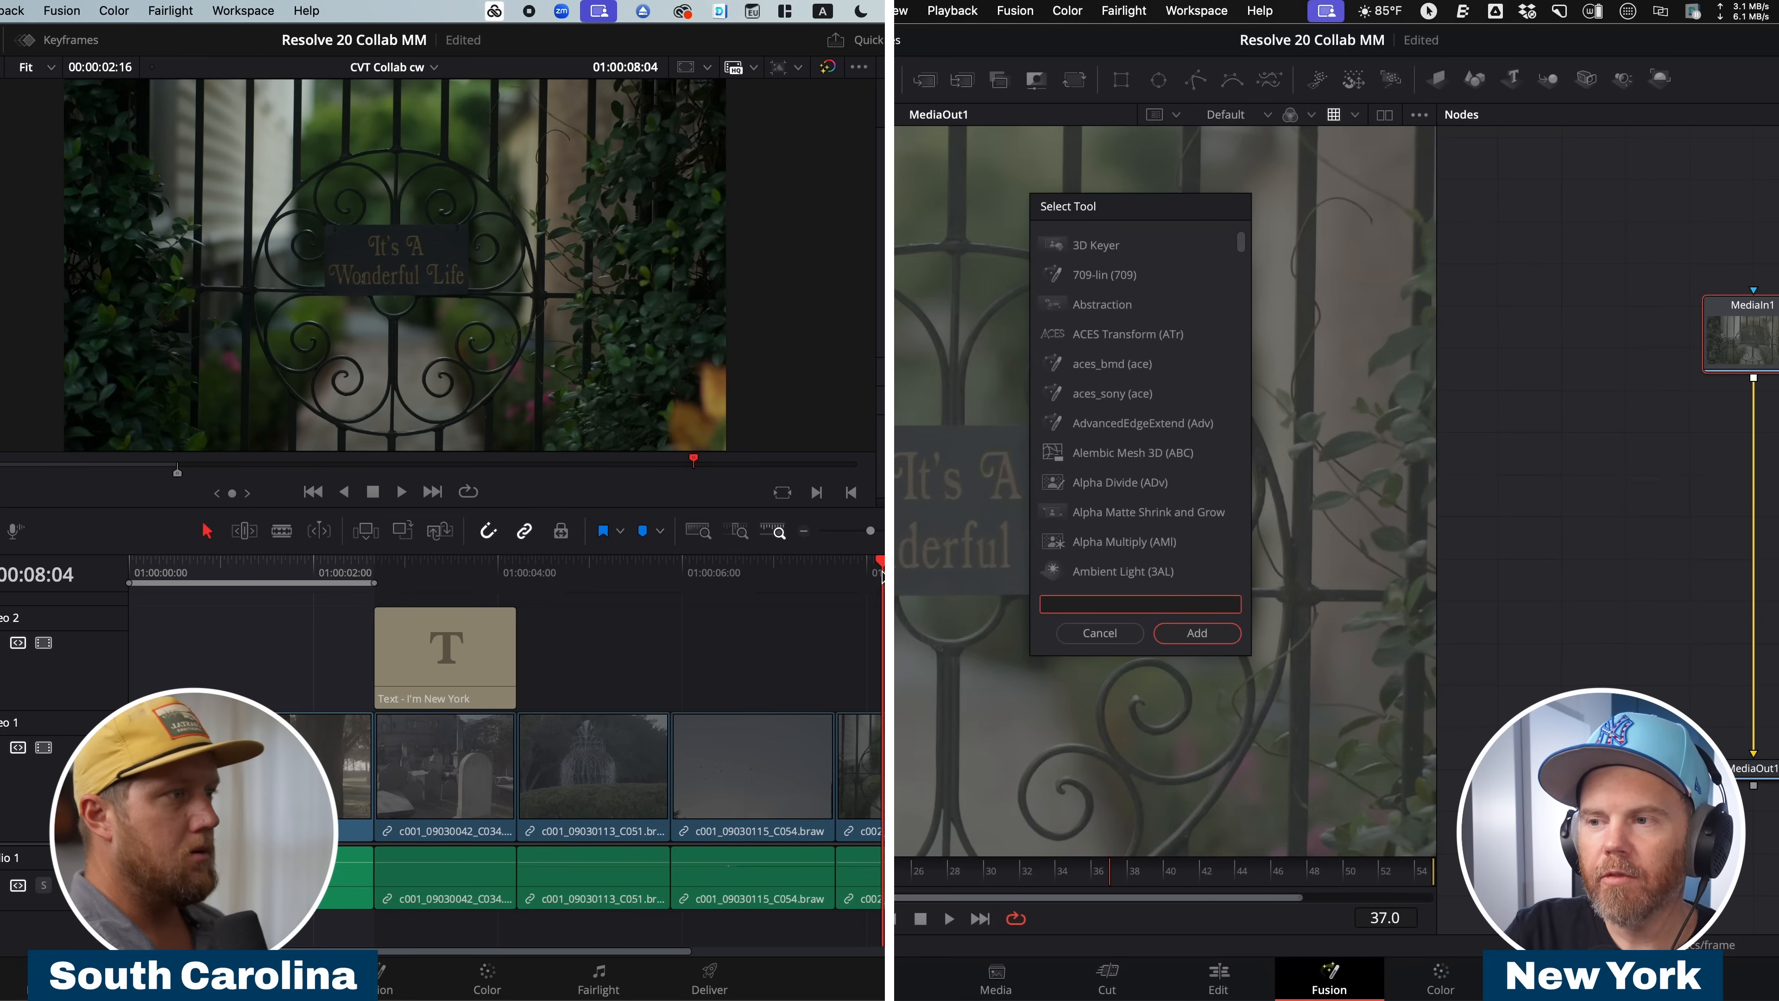
pyautogui.write('mosai')
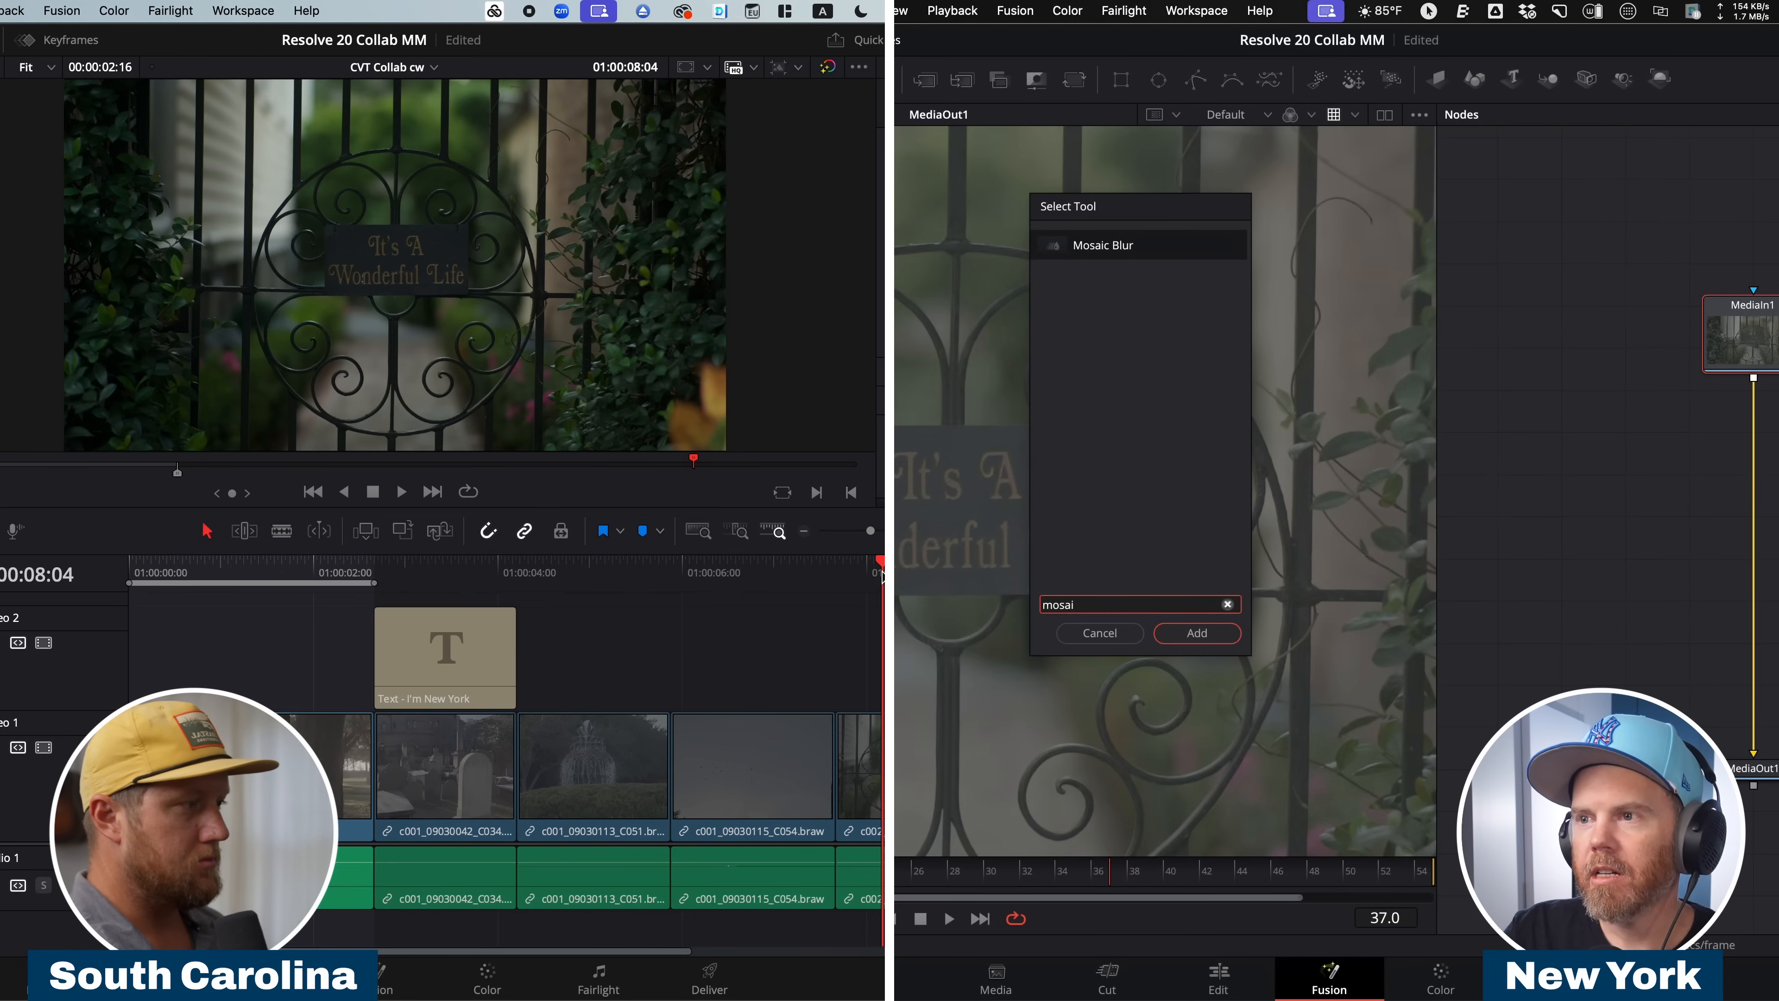
pyautogui.press('Return')
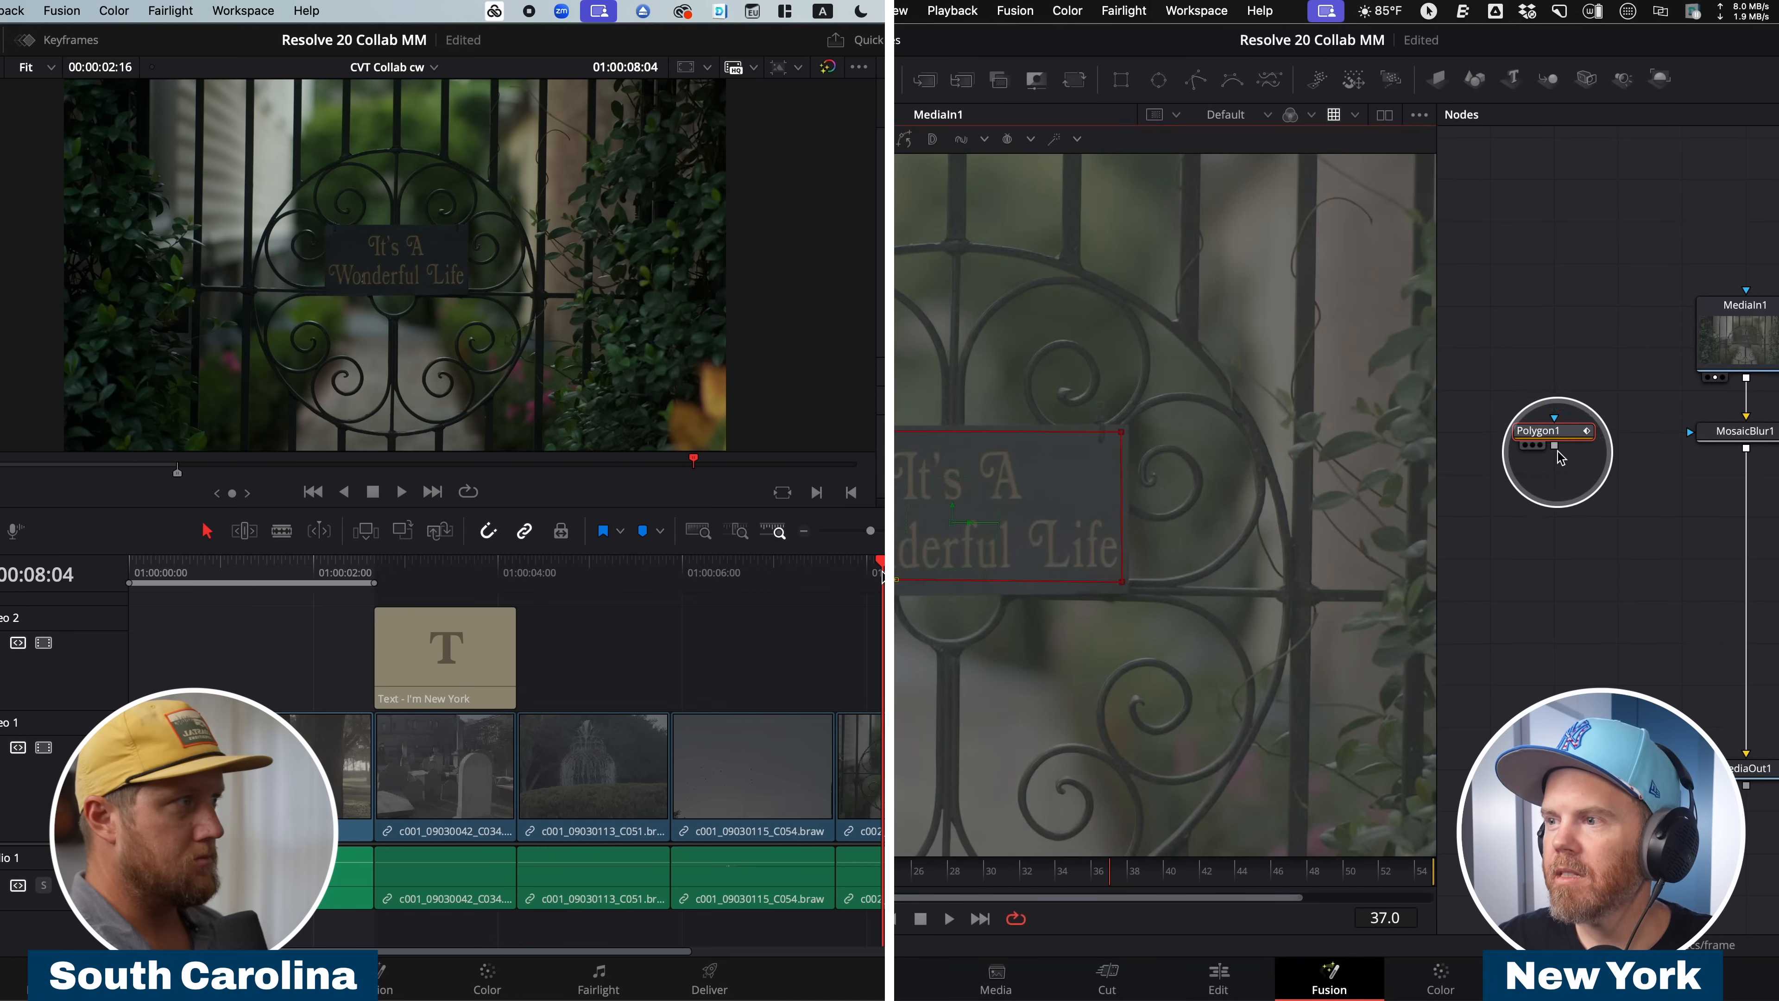
# Limit the Mosaic Blur to the gate's sign with a rectangular polygon mask, play the composition and return to the edit timeline.
pyautogui.moveTo(1599, 432)
pyautogui.mouseDown()
pyautogui.moveTo(1640, 465)
pyautogui.moveTo(1734, 438)
pyautogui.moveTo(1082, 385)
pyautogui.mouseUp()
pyautogui.press('space')
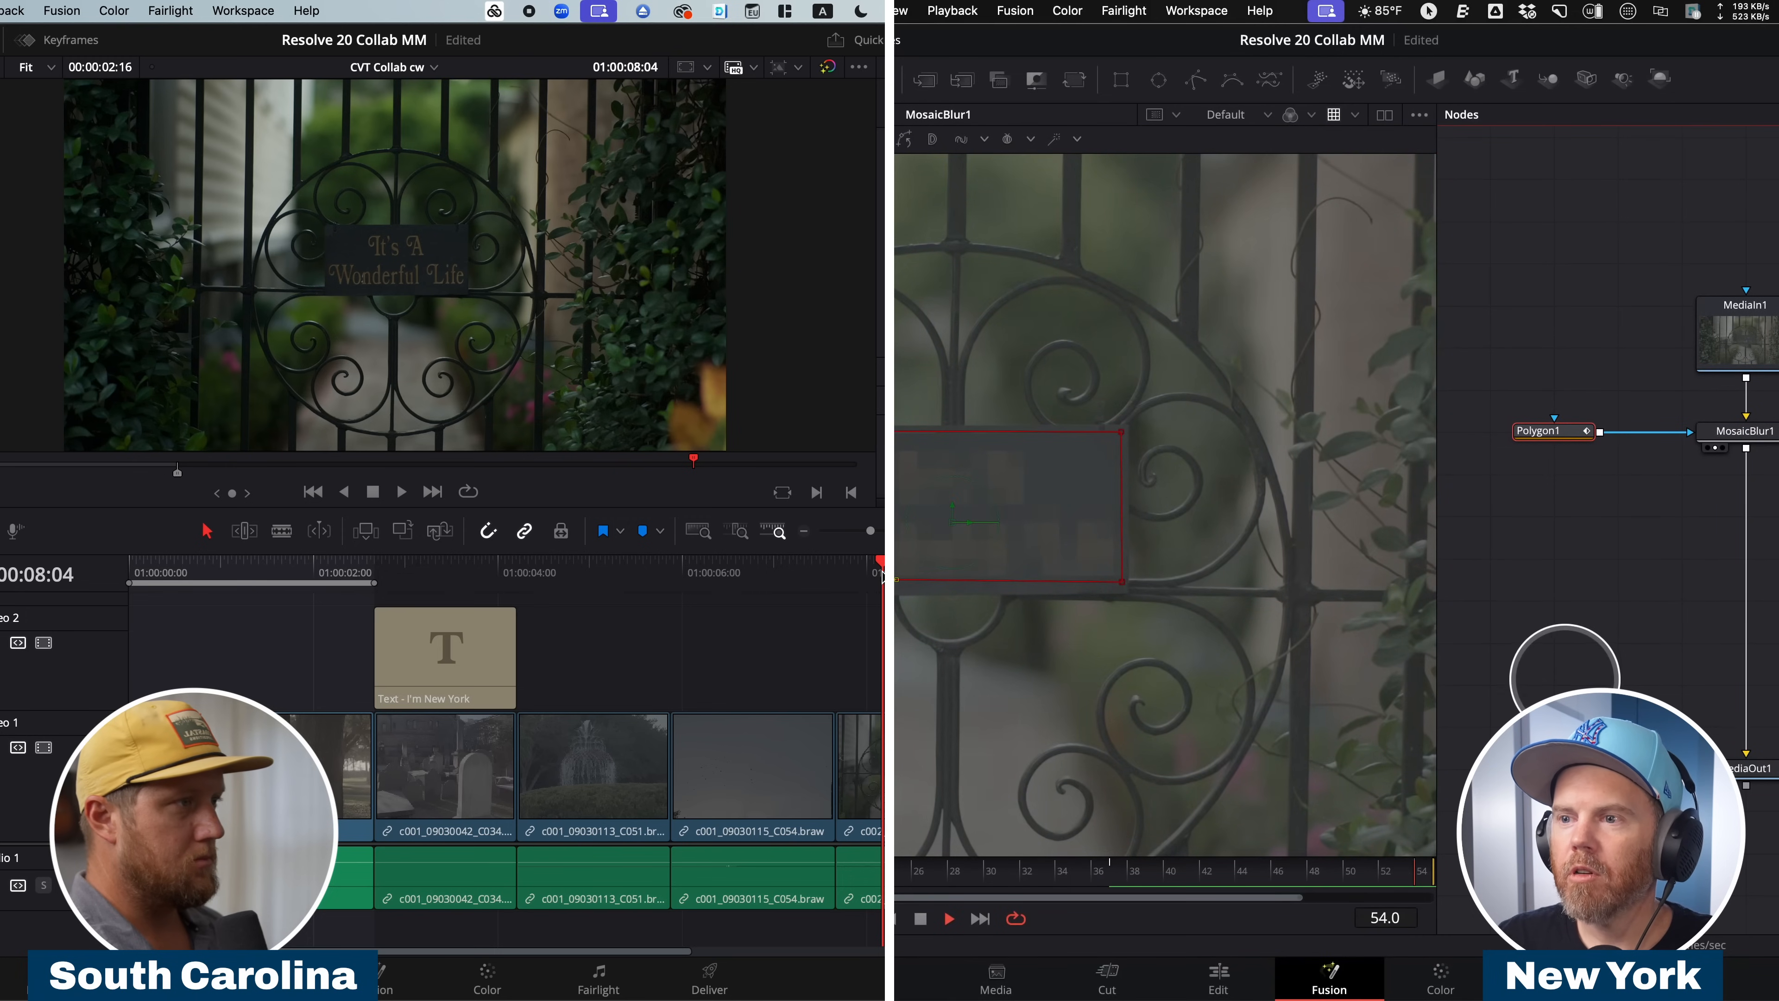
pyautogui.press('space')
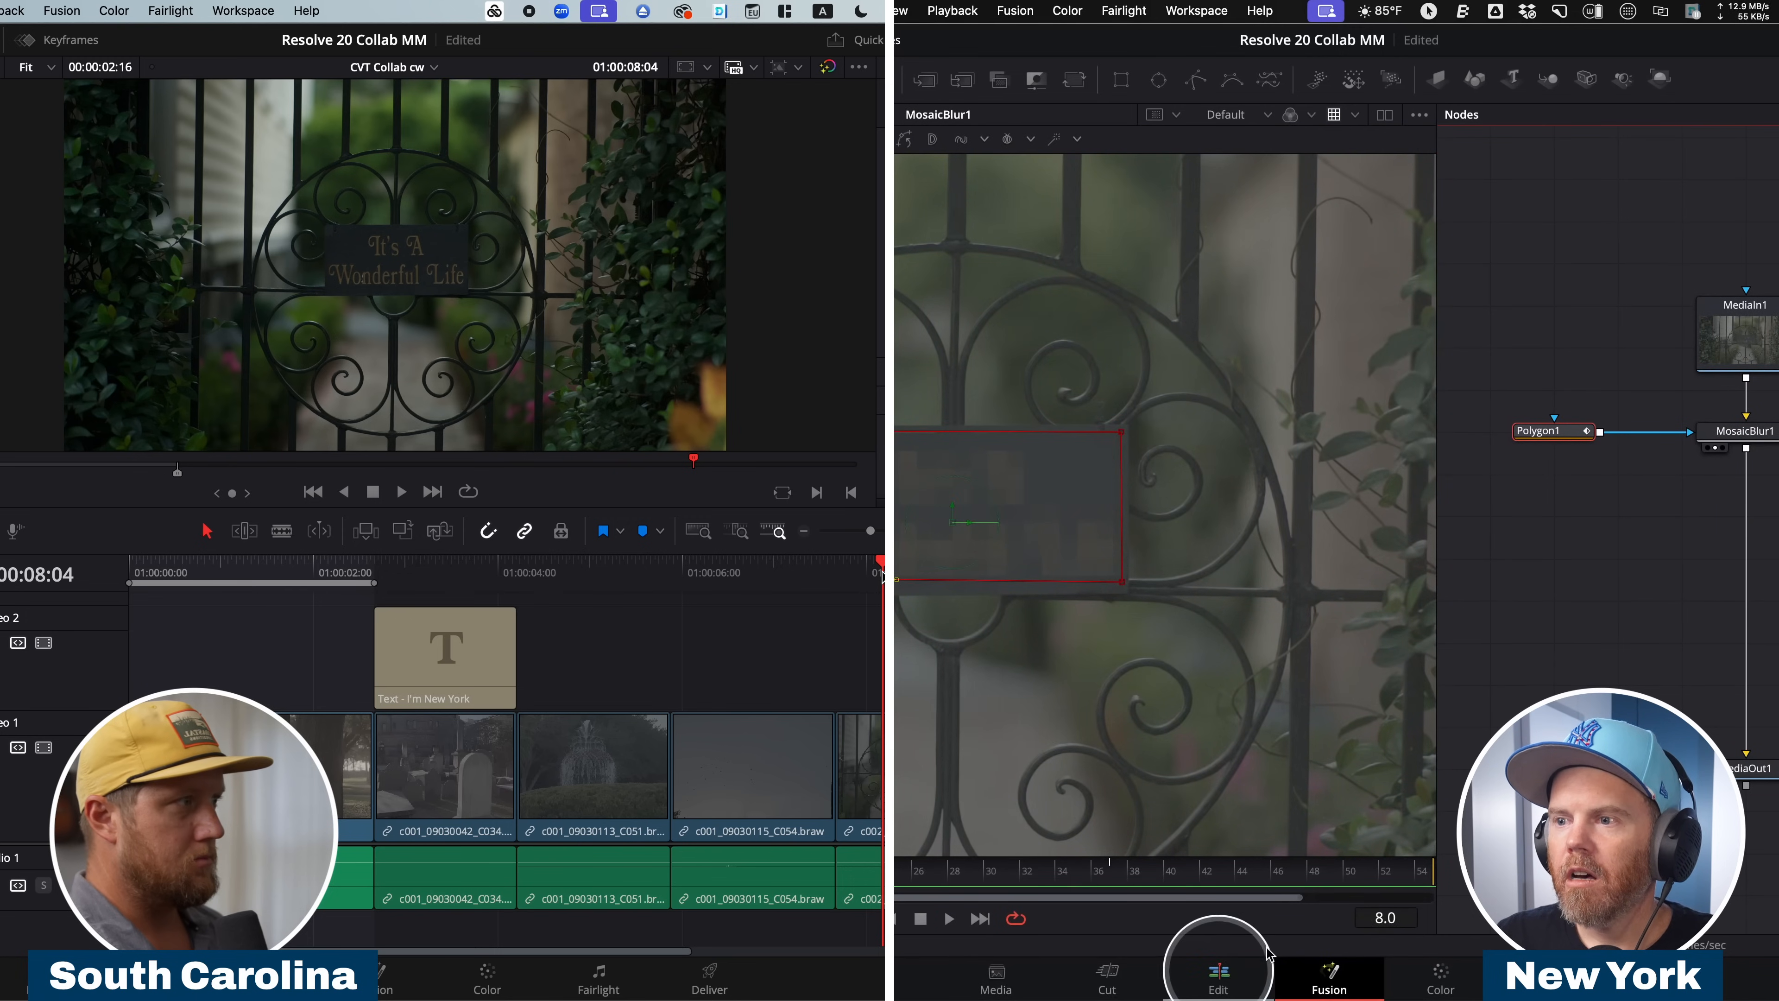
pyautogui.click(1219, 975)
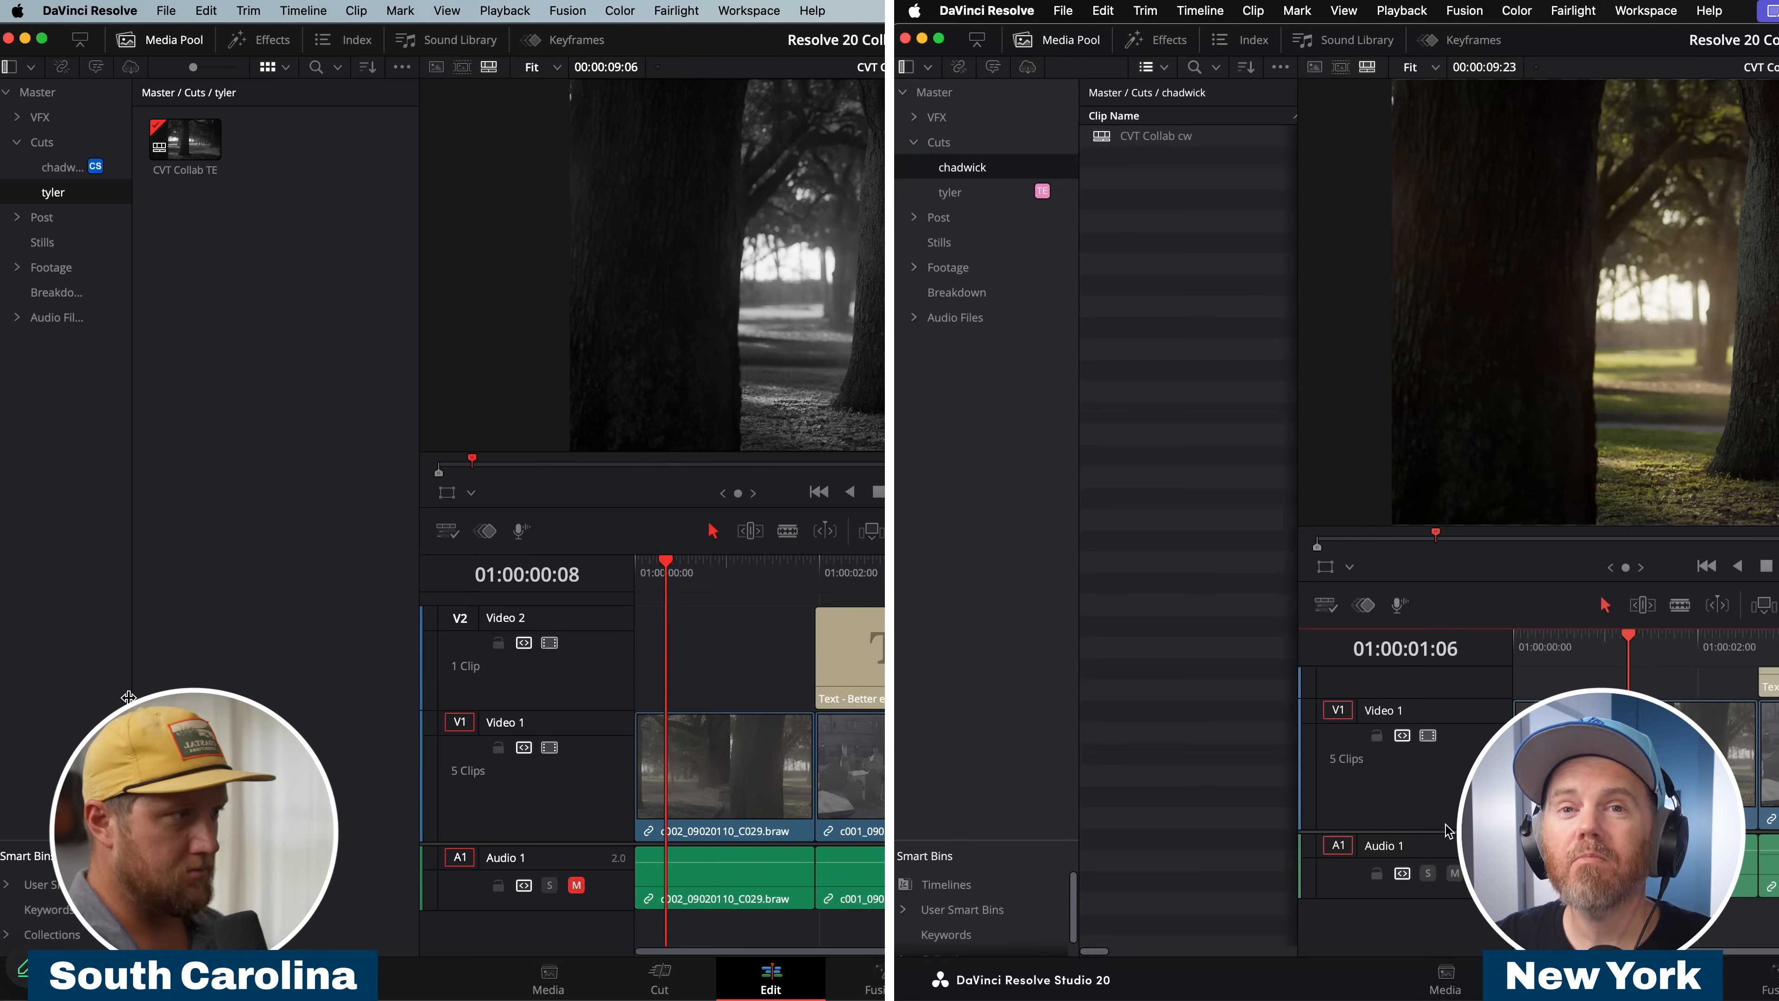
# Import the ES_Days of Old (Instrumental Version) track into New York's Music bin and check the Audio Files bins on South Carolina.
pyautogui.click(1177, 382)
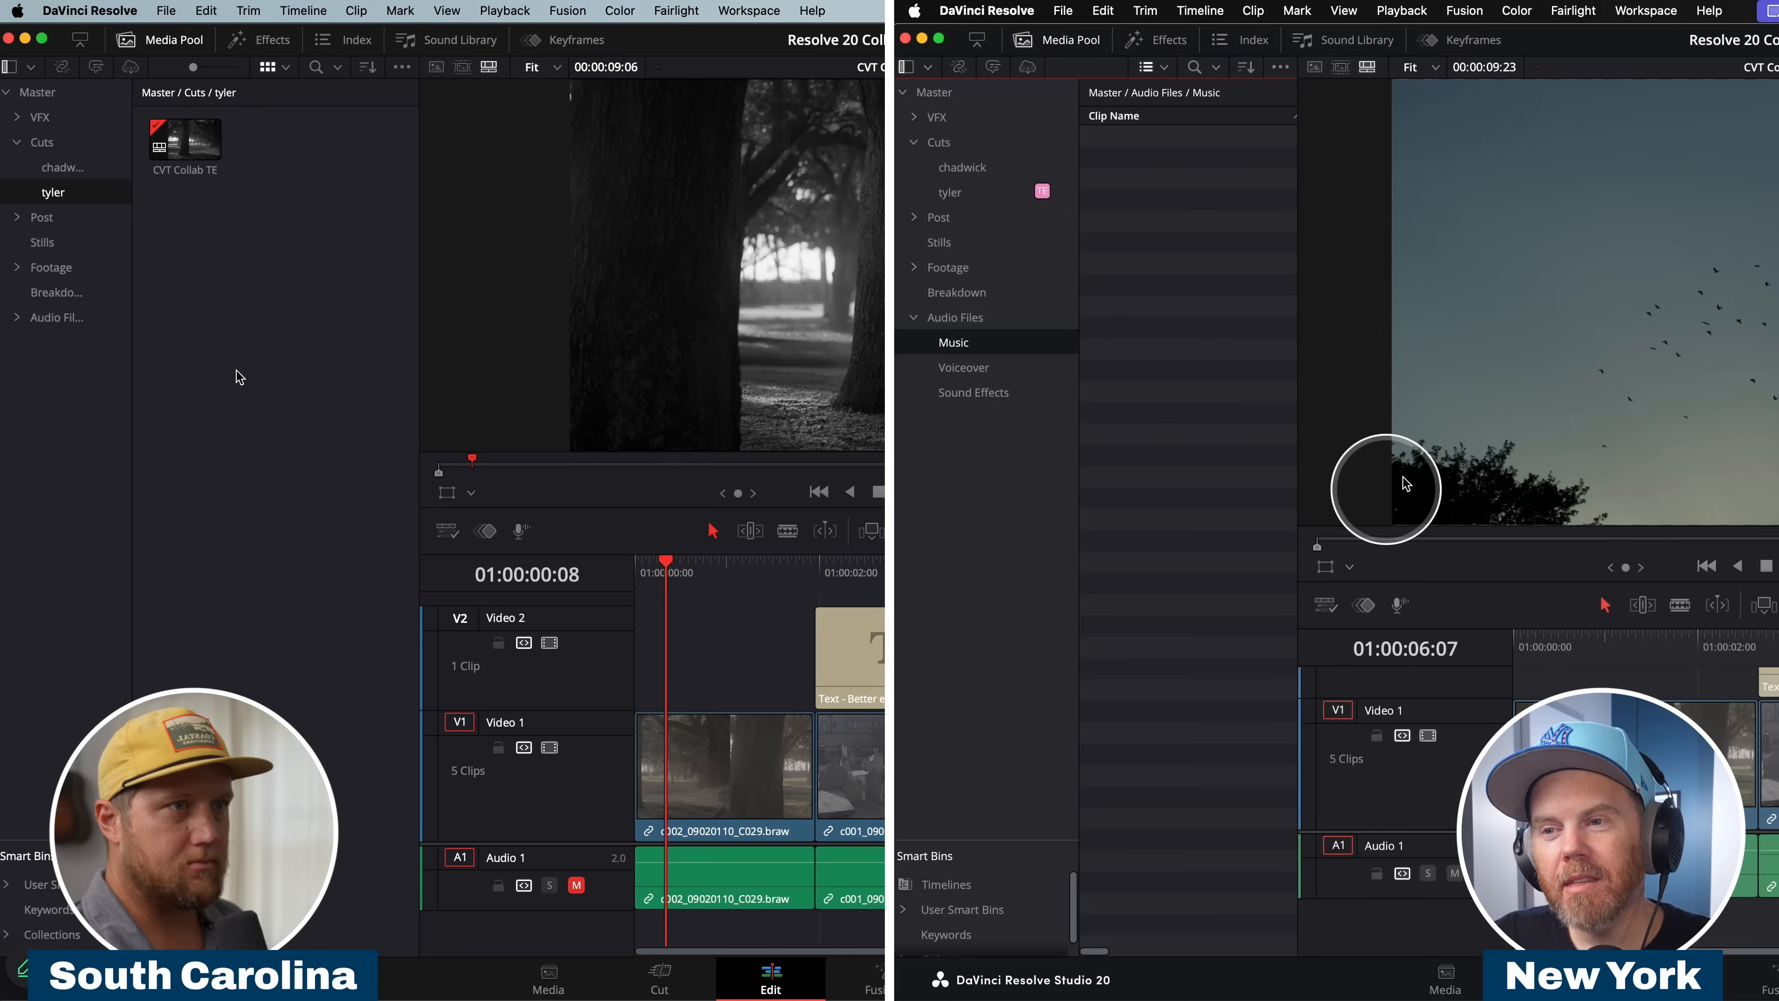
pyautogui.press('super+Tab')
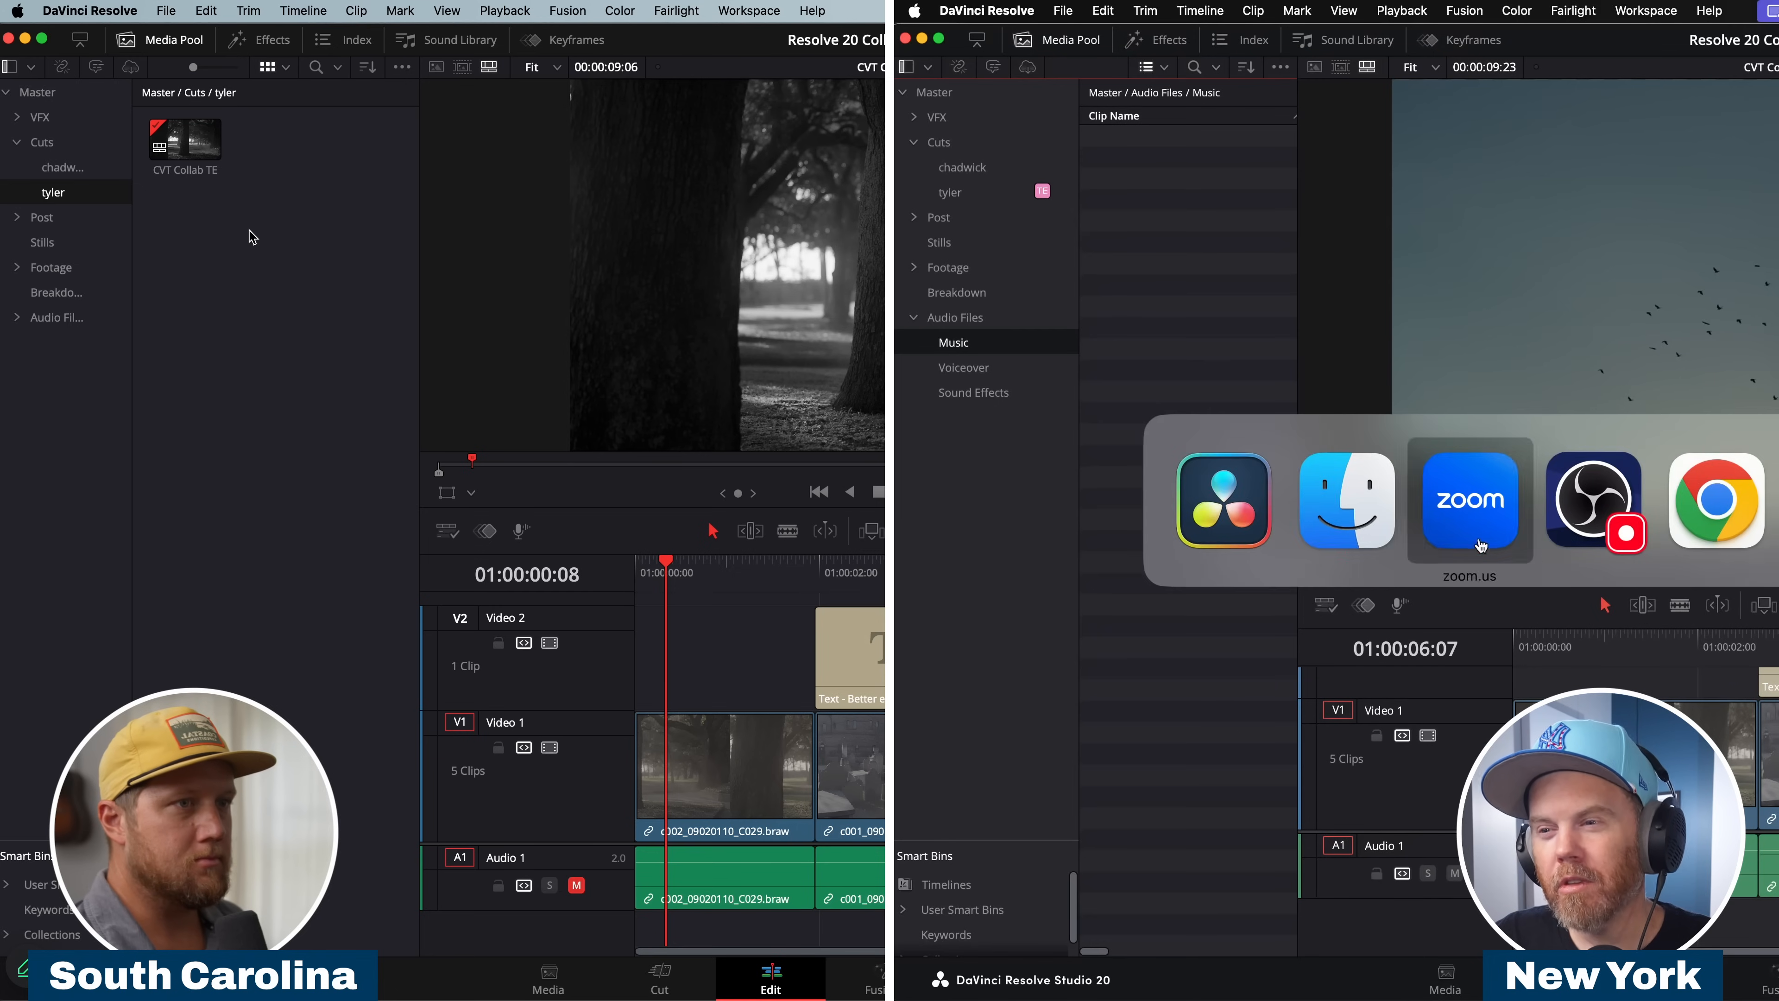
pyautogui.moveTo(1696, 336); pyautogui.dragTo(1126, 169)
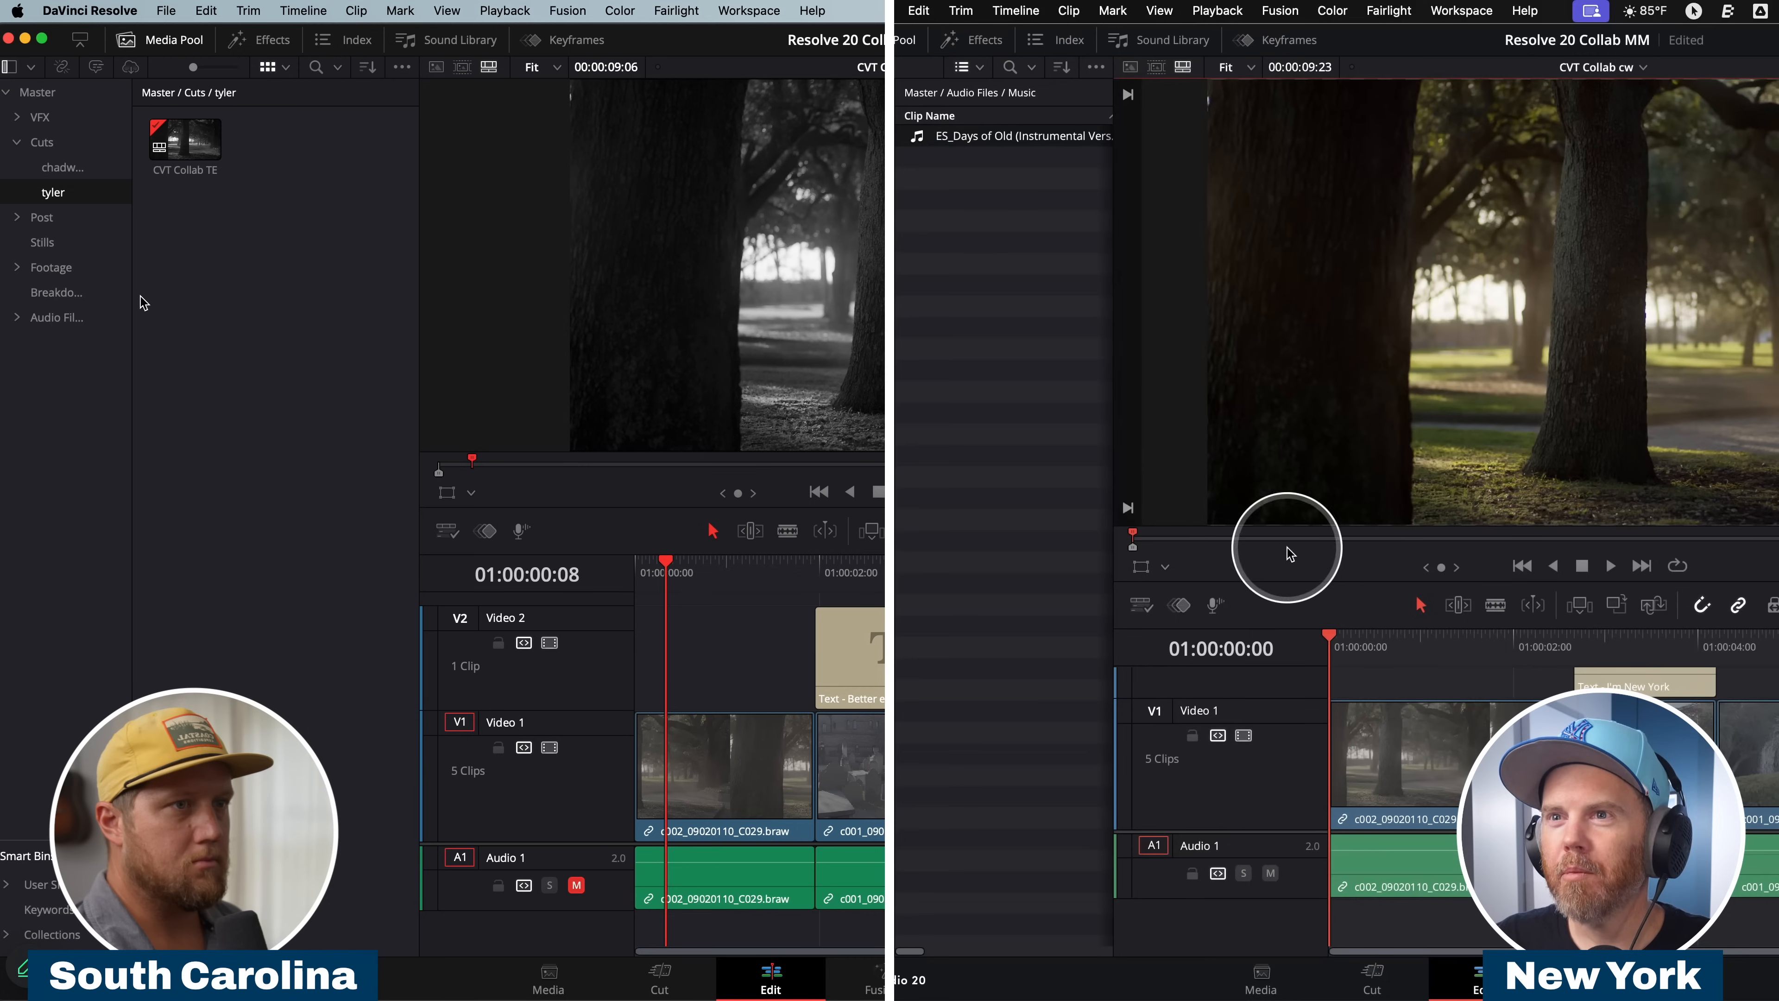
pyautogui.click(15, 319)
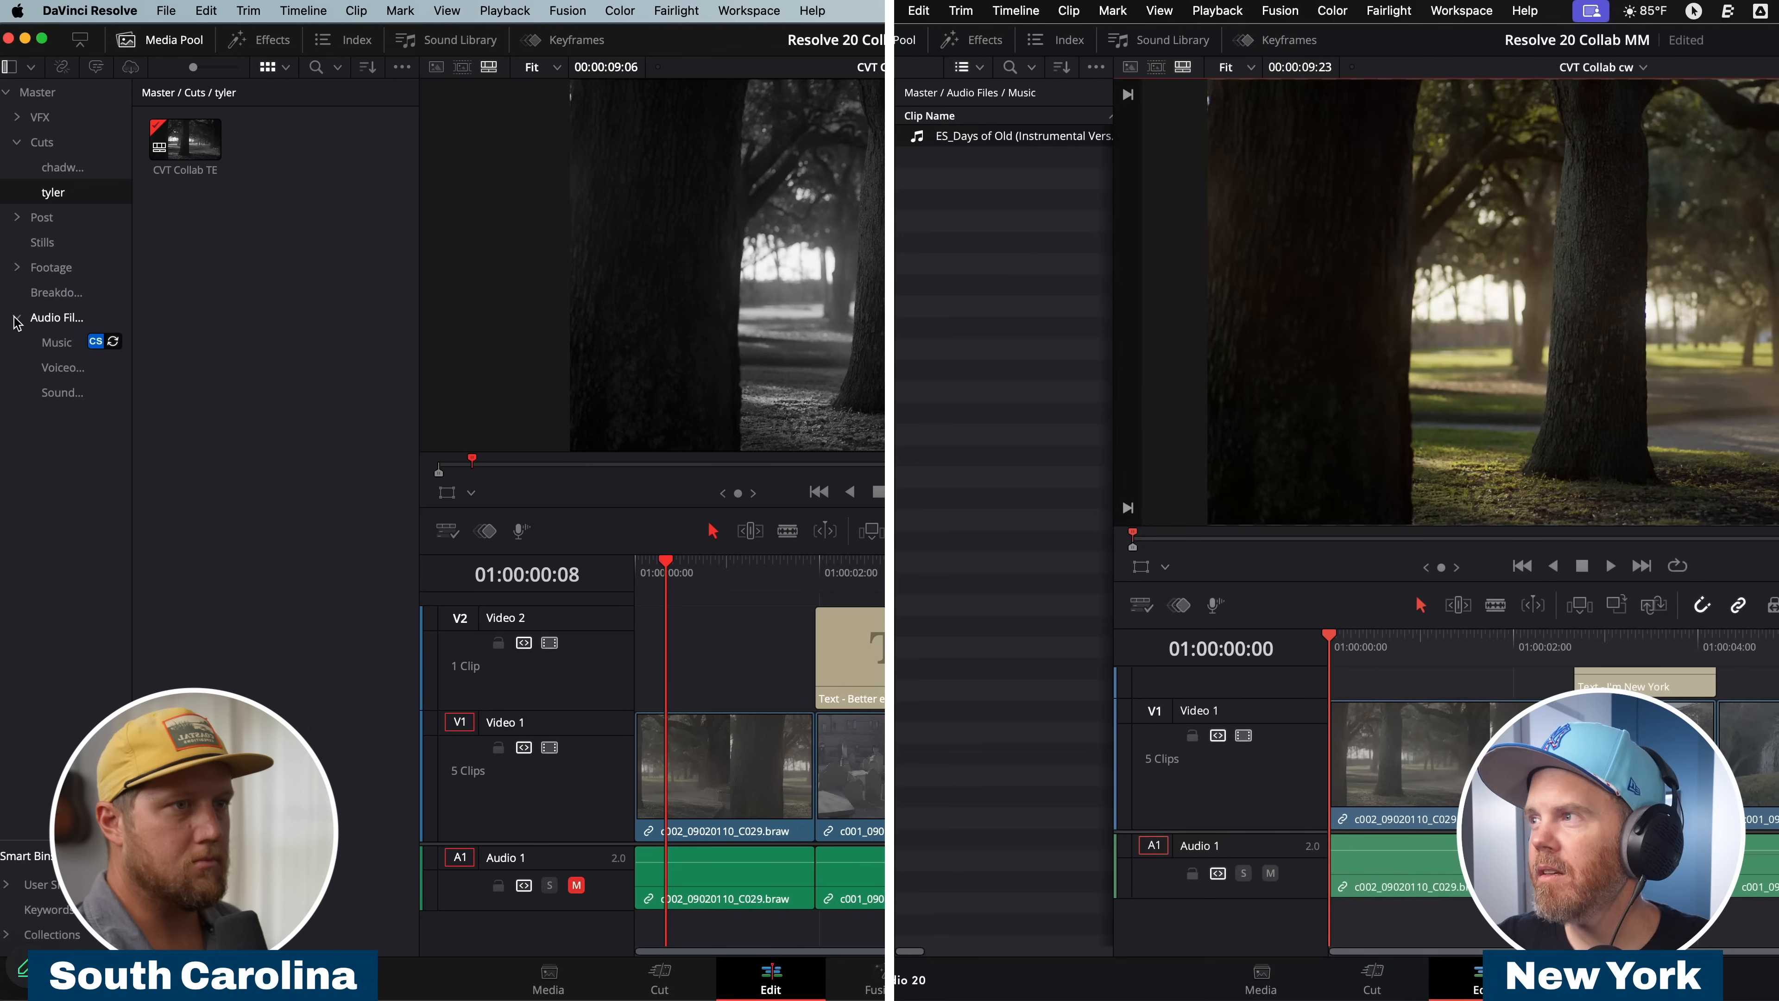
pyautogui.click(16, 318)
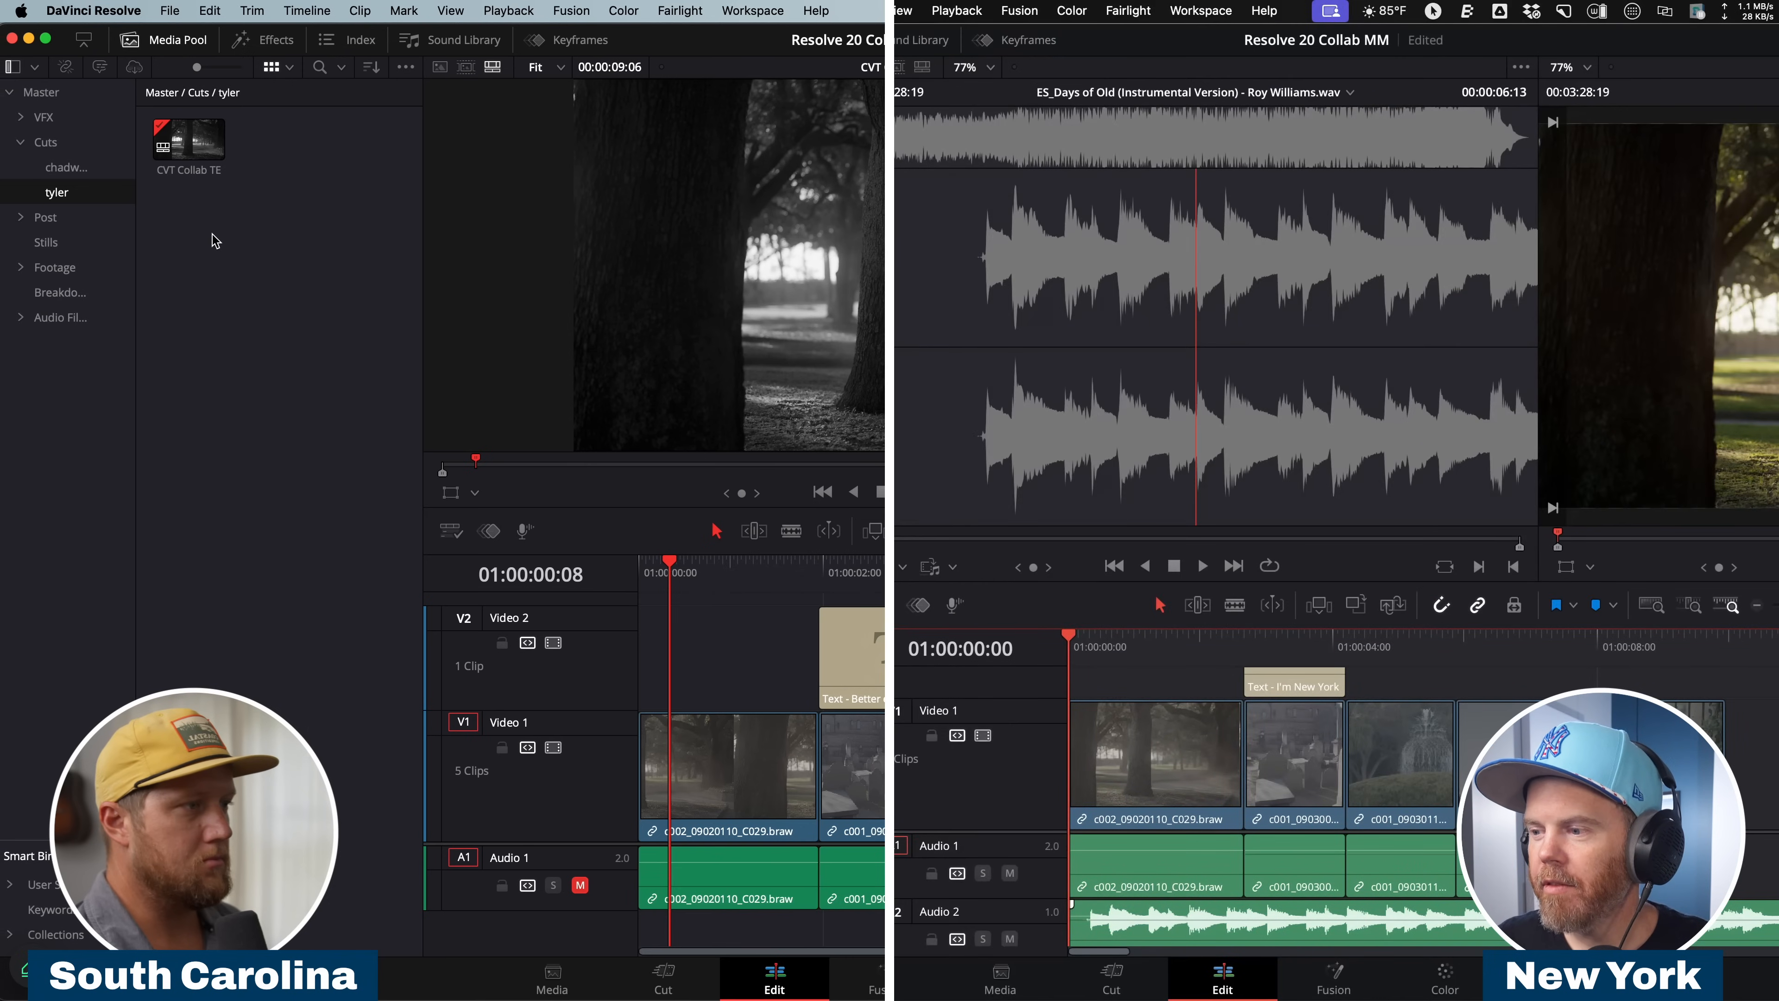
# On the New York workstation, place the music on Audio 2 from the start of CVT Collab cw and play the timeline.
pyautogui.moveTo(1600, 920); pyautogui.dragTo(1600, 923)
pyautogui.press('space')
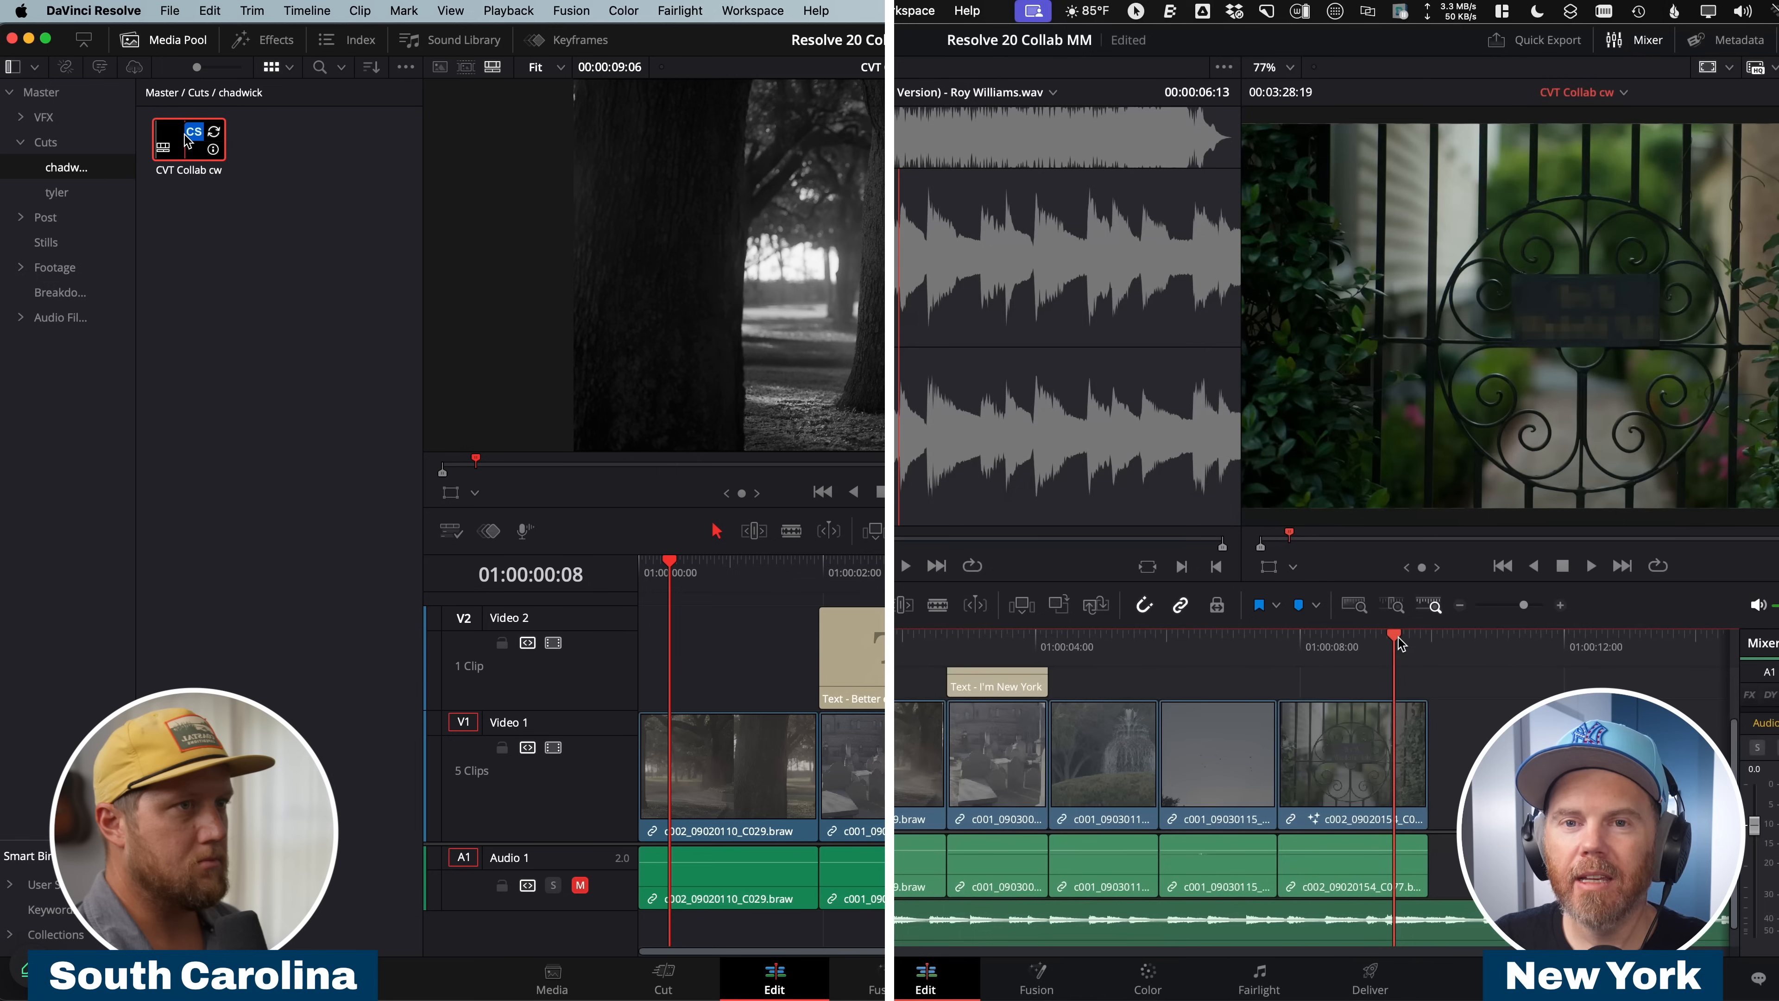
# On the South Carolina workstation, refresh CVT Collab cw and play its ending with the gate clip and music track.
pyautogui.click(213, 131)
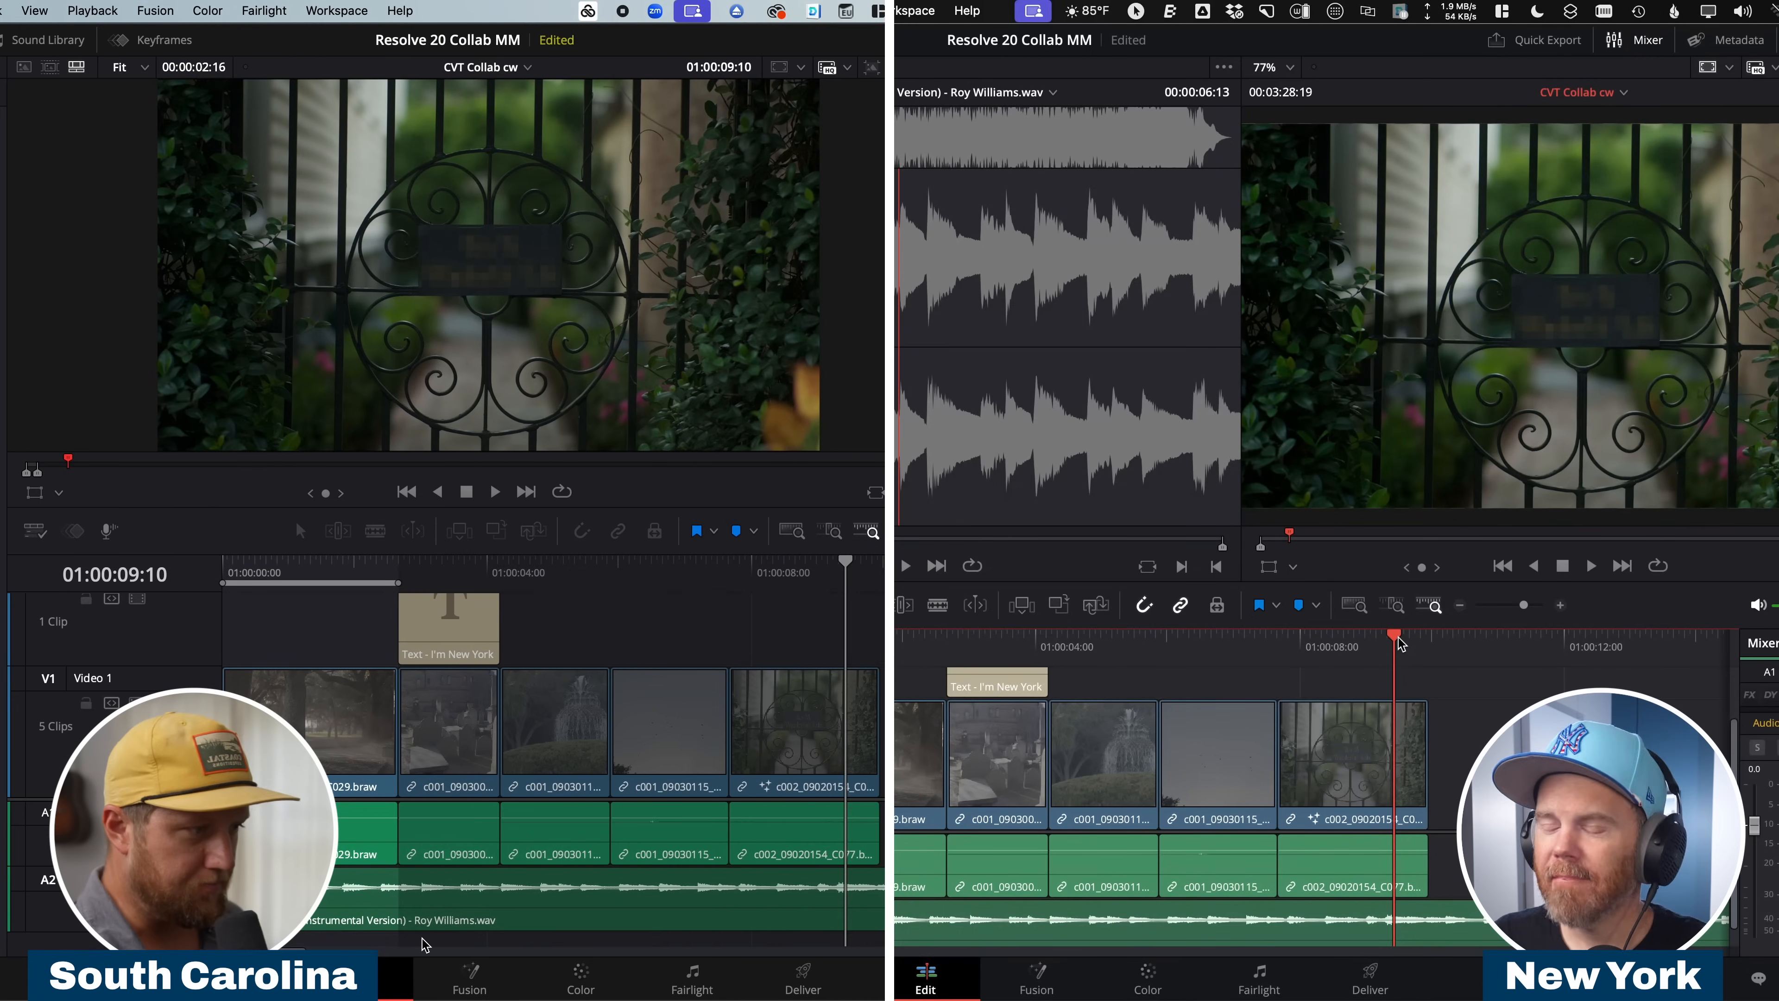
pyautogui.click(452, 918)
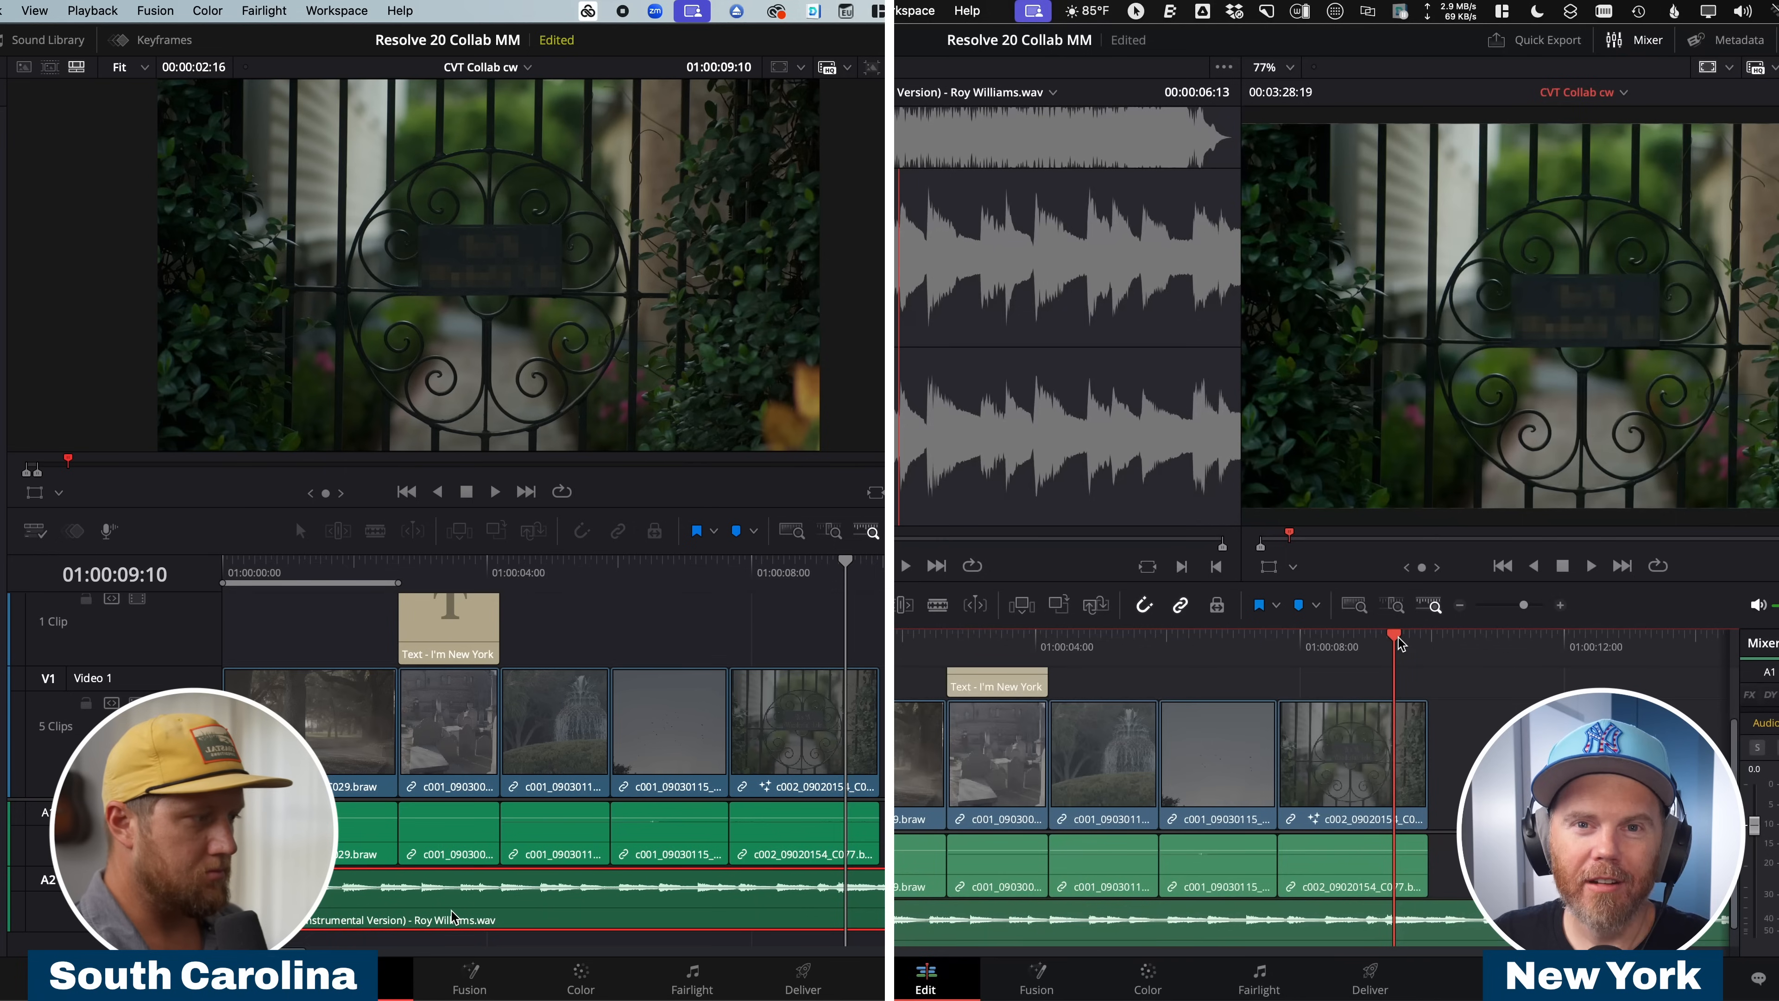
pyautogui.press('space')
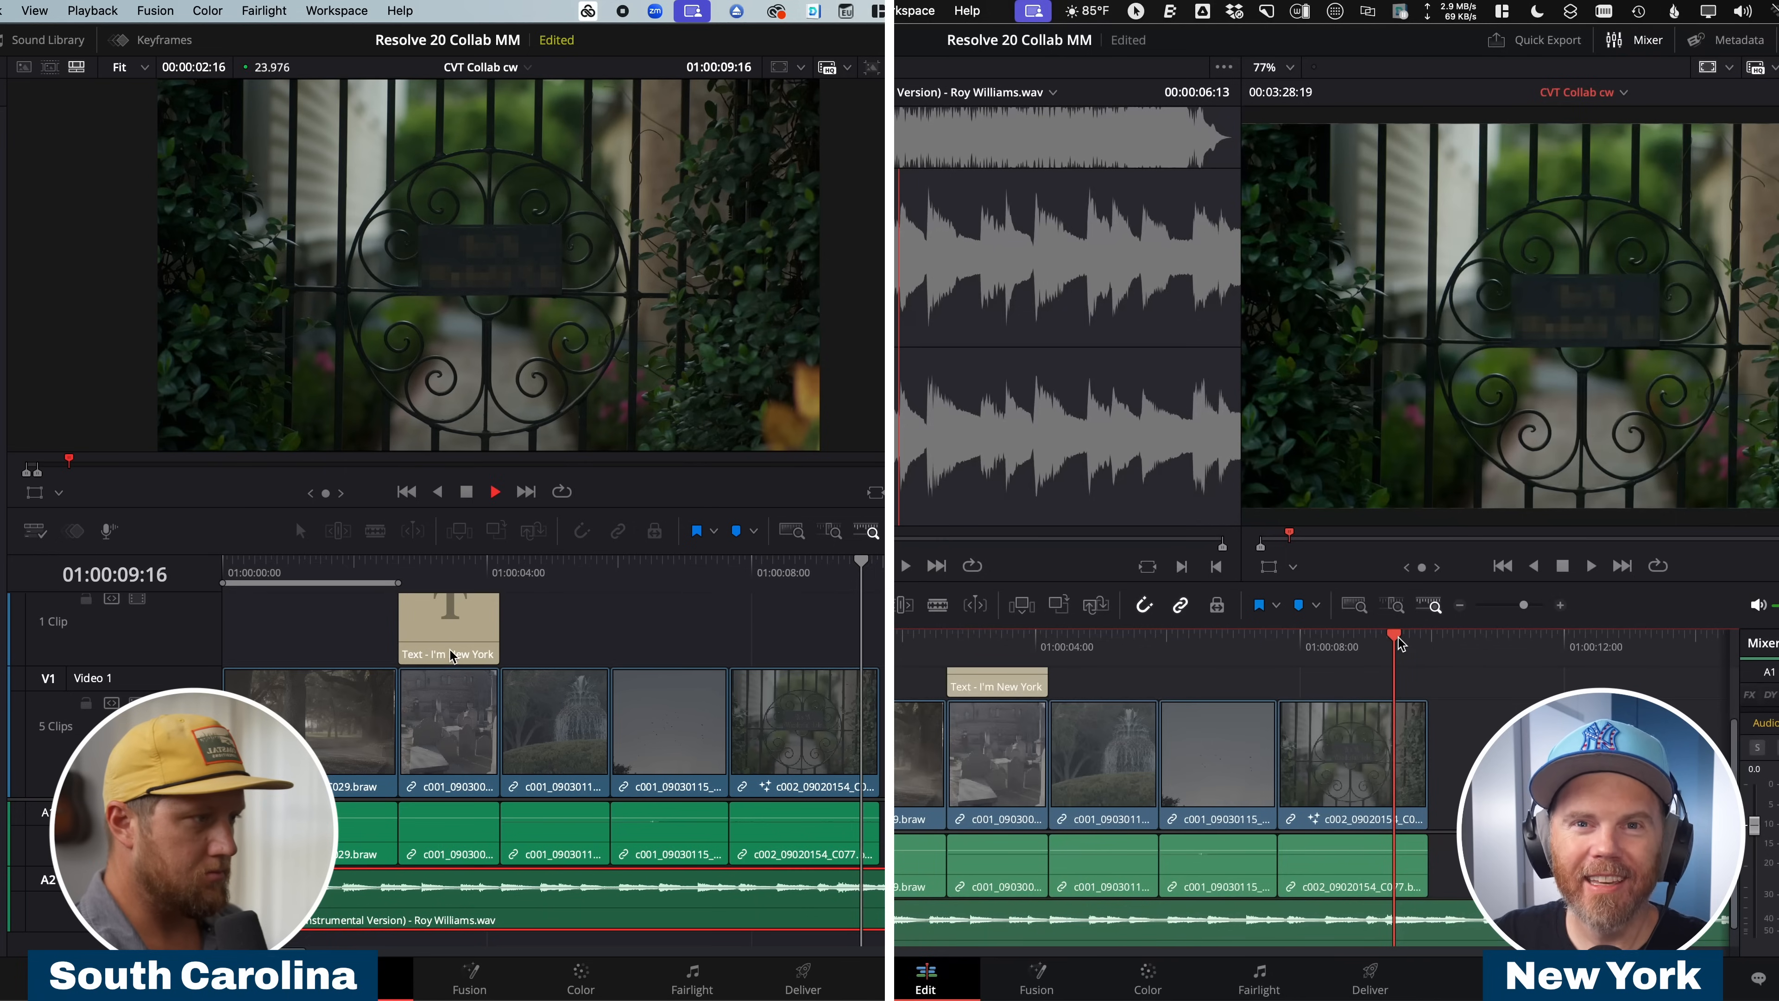
pyautogui.press('space')
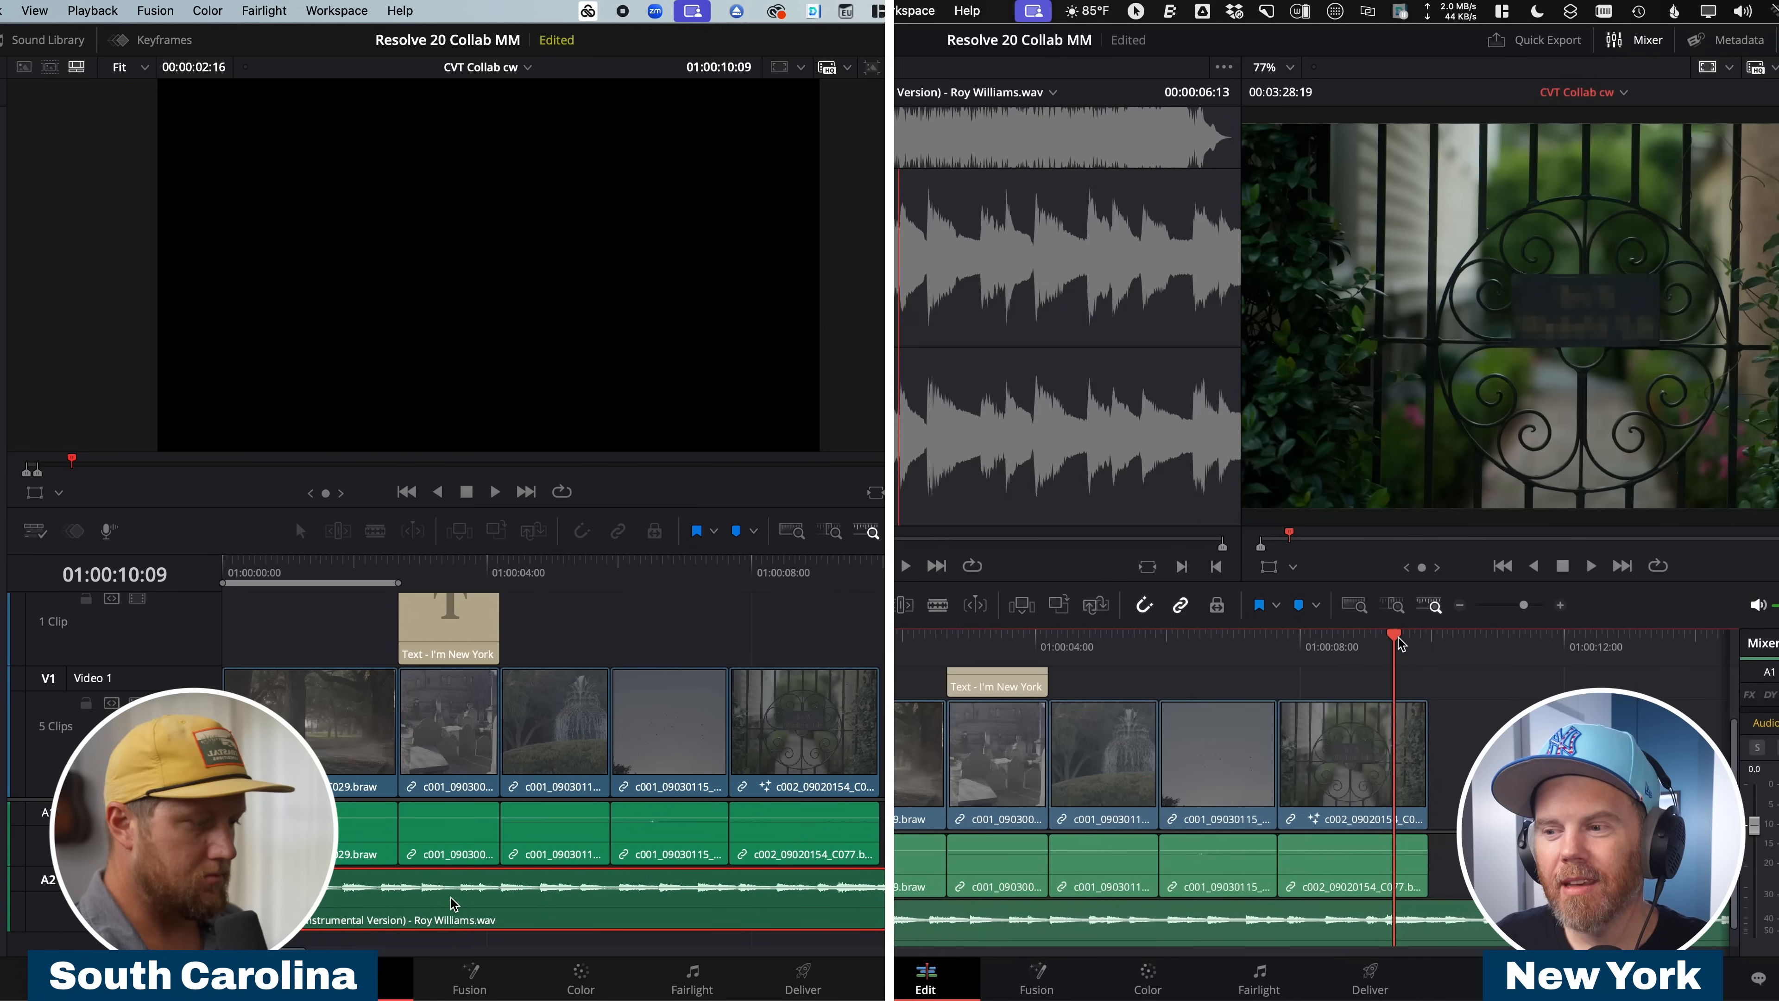